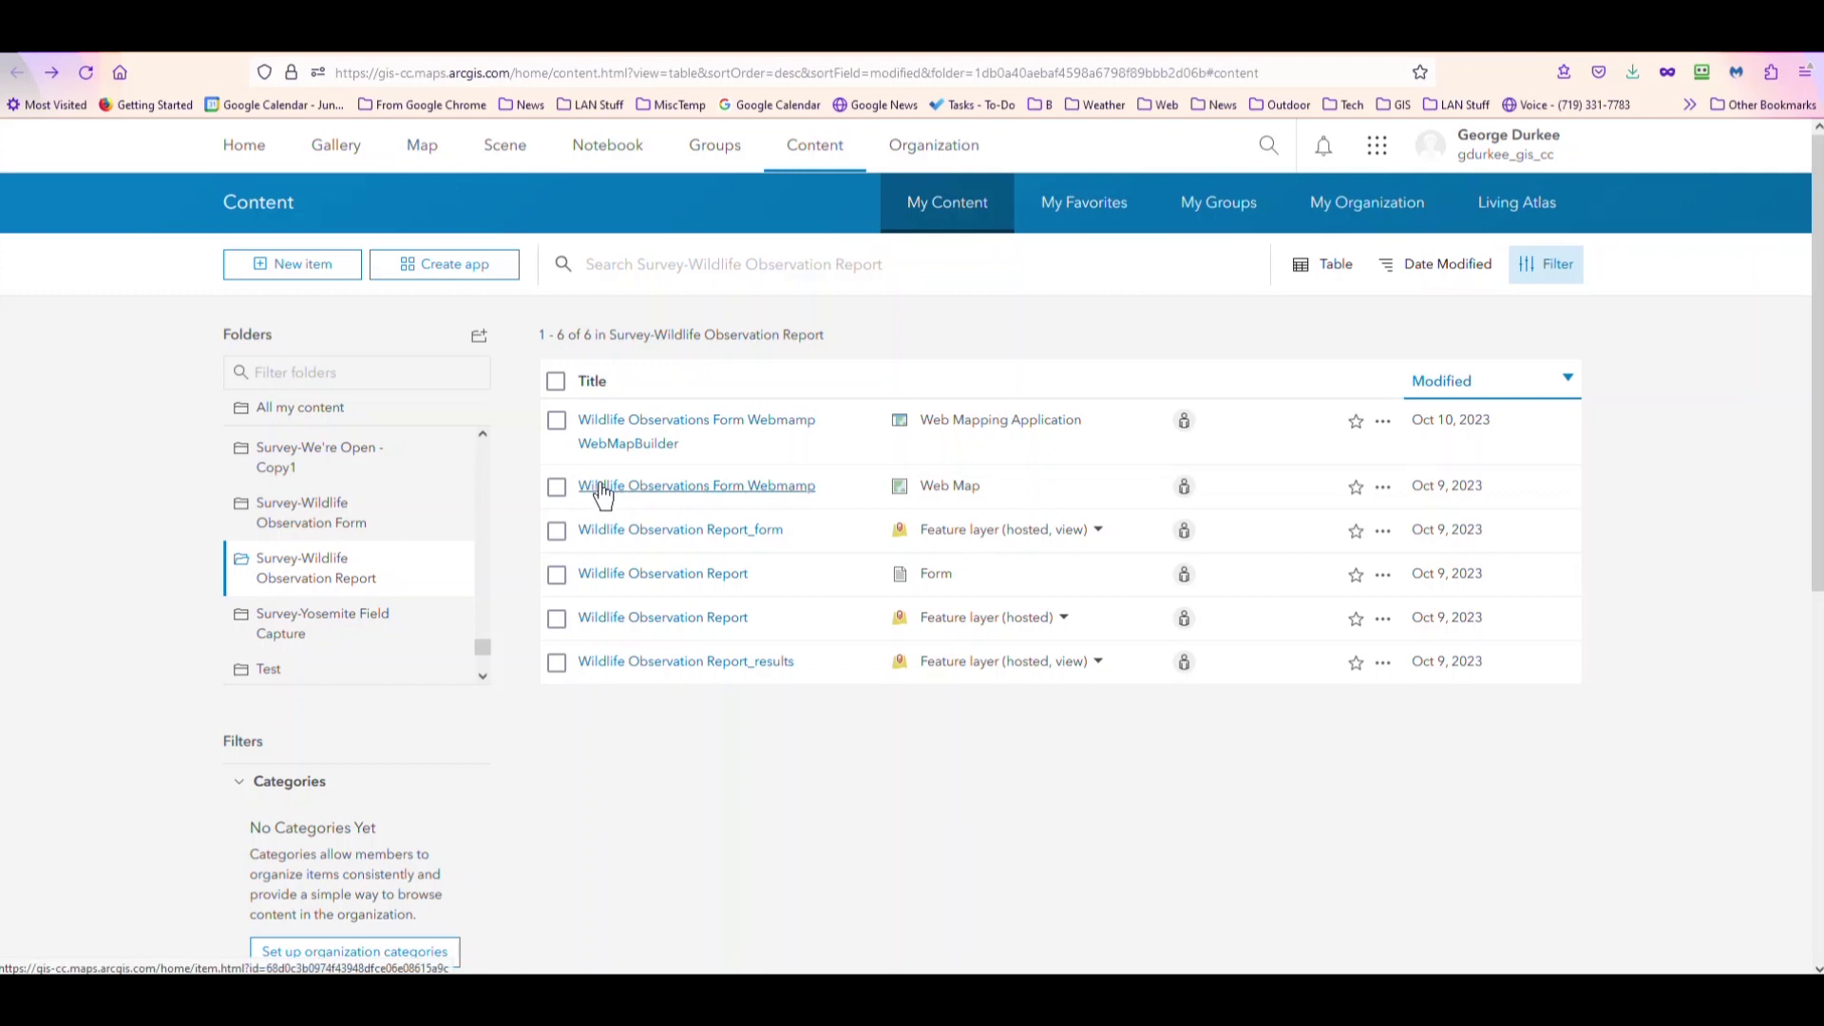
# Step: Open the Wildlife Observations Form Webmamp web map in Map Viewer and bring up the northernmost survey point's edit form
pyautogui.click(601, 487)
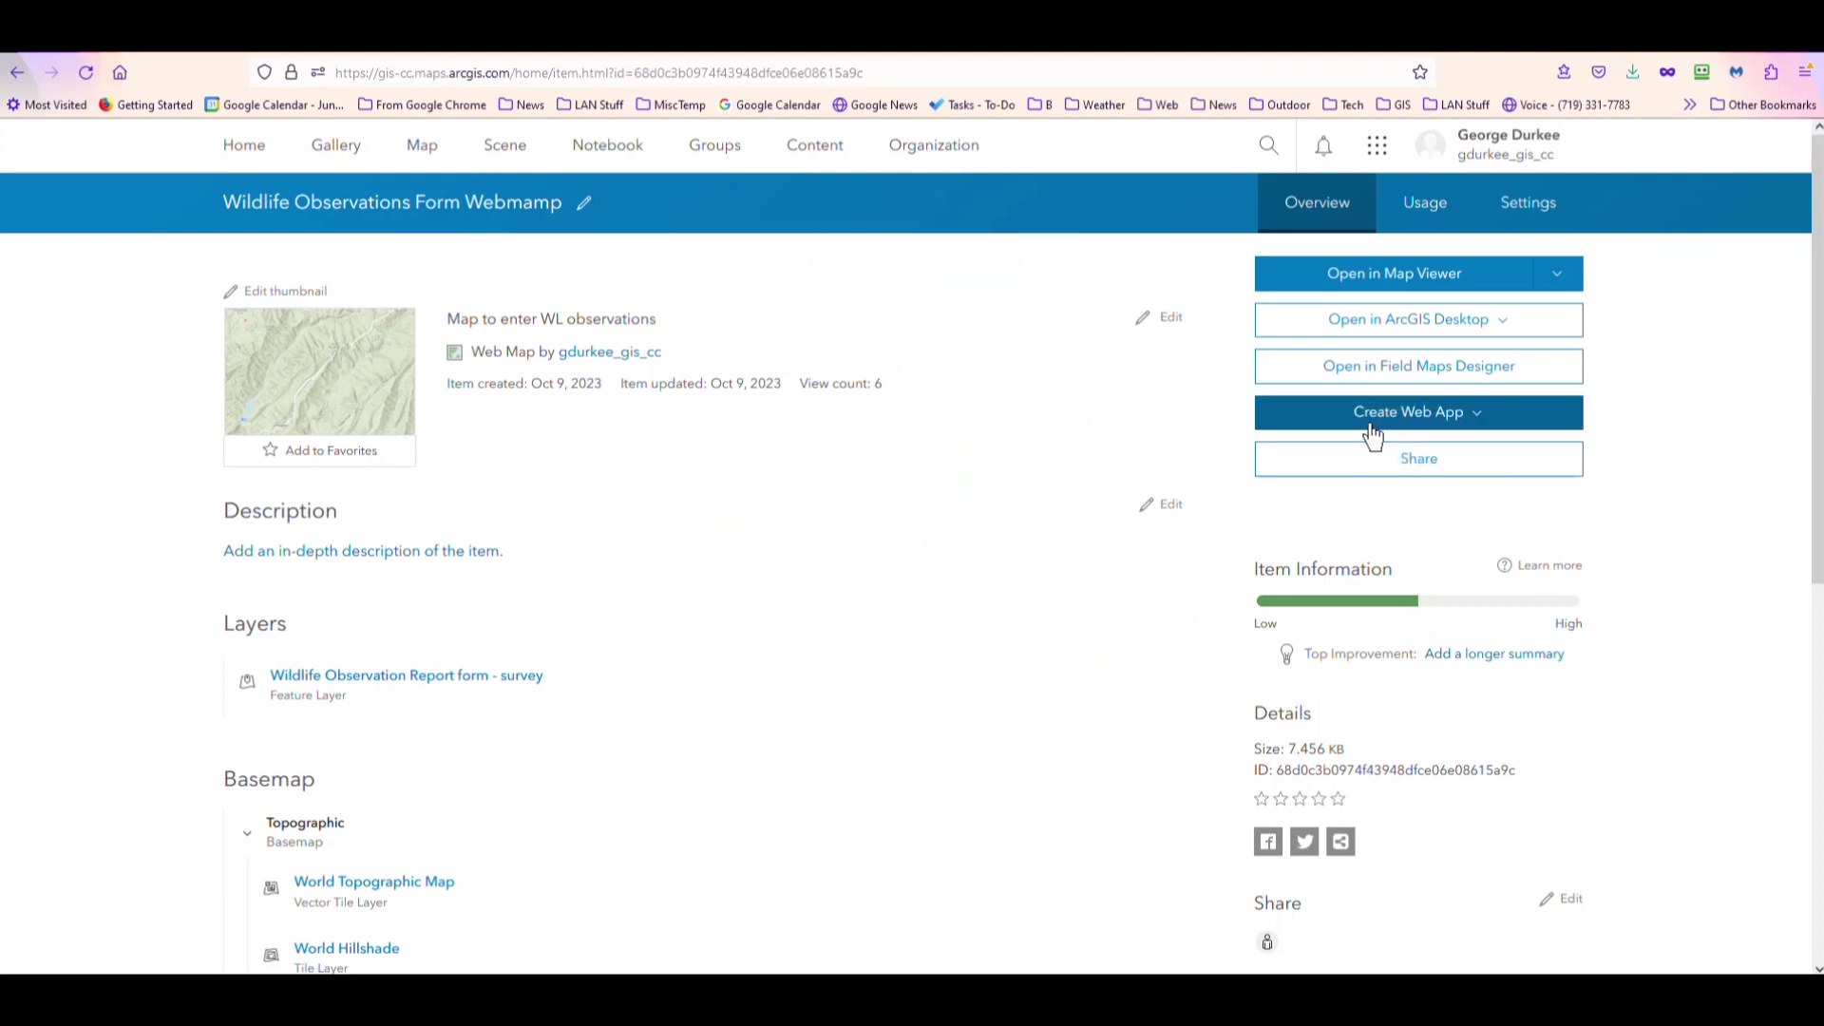
pyautogui.click(1320, 276)
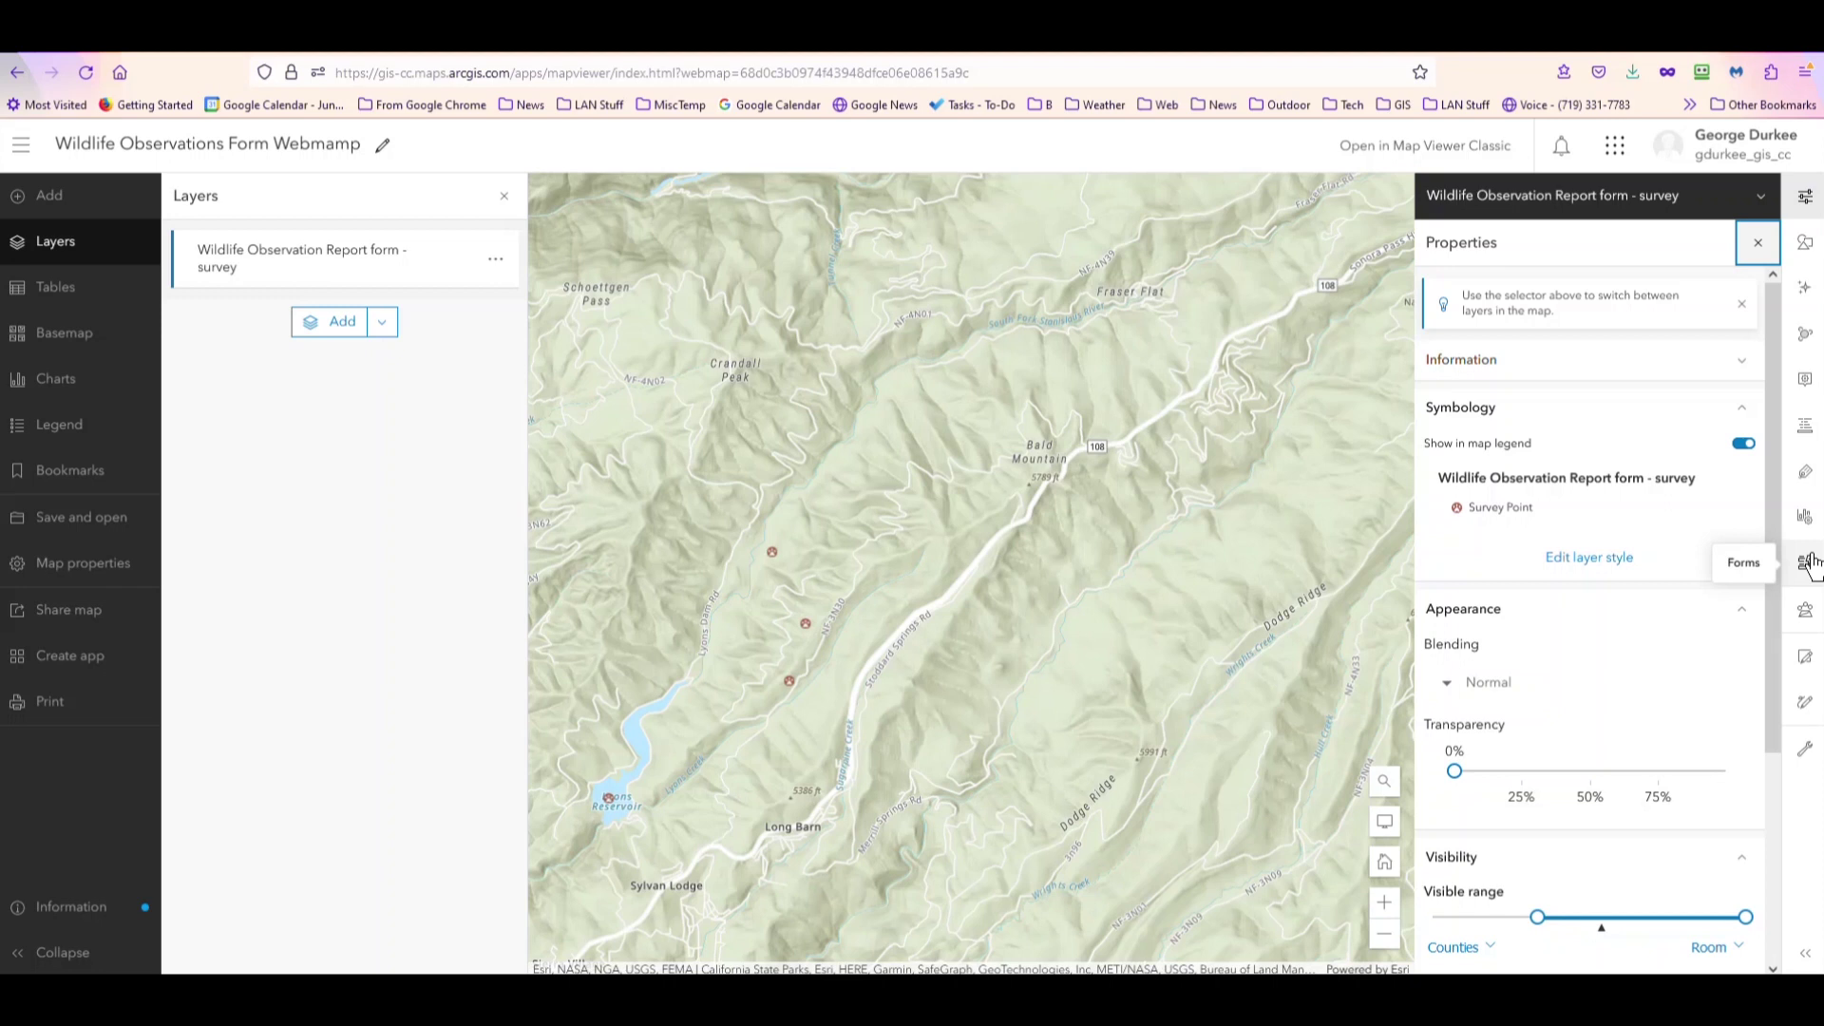
pyautogui.click(1806, 662)
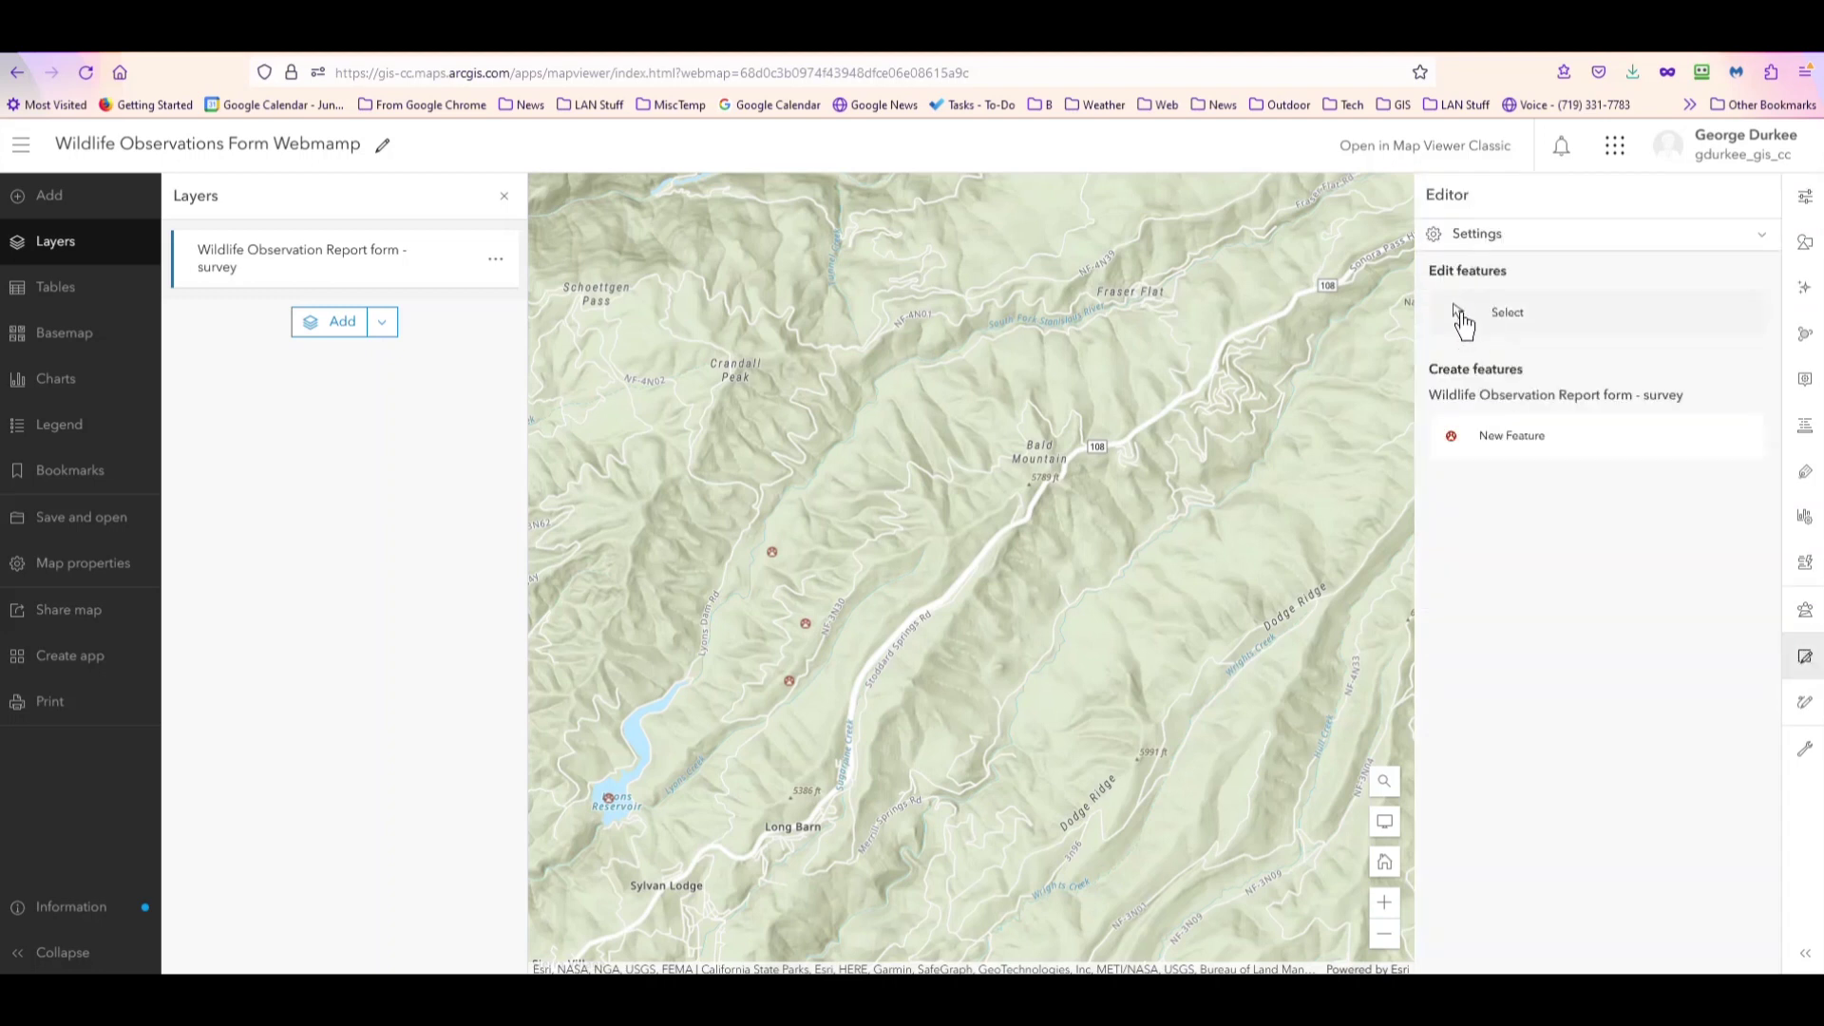
pyautogui.click(1463, 320)
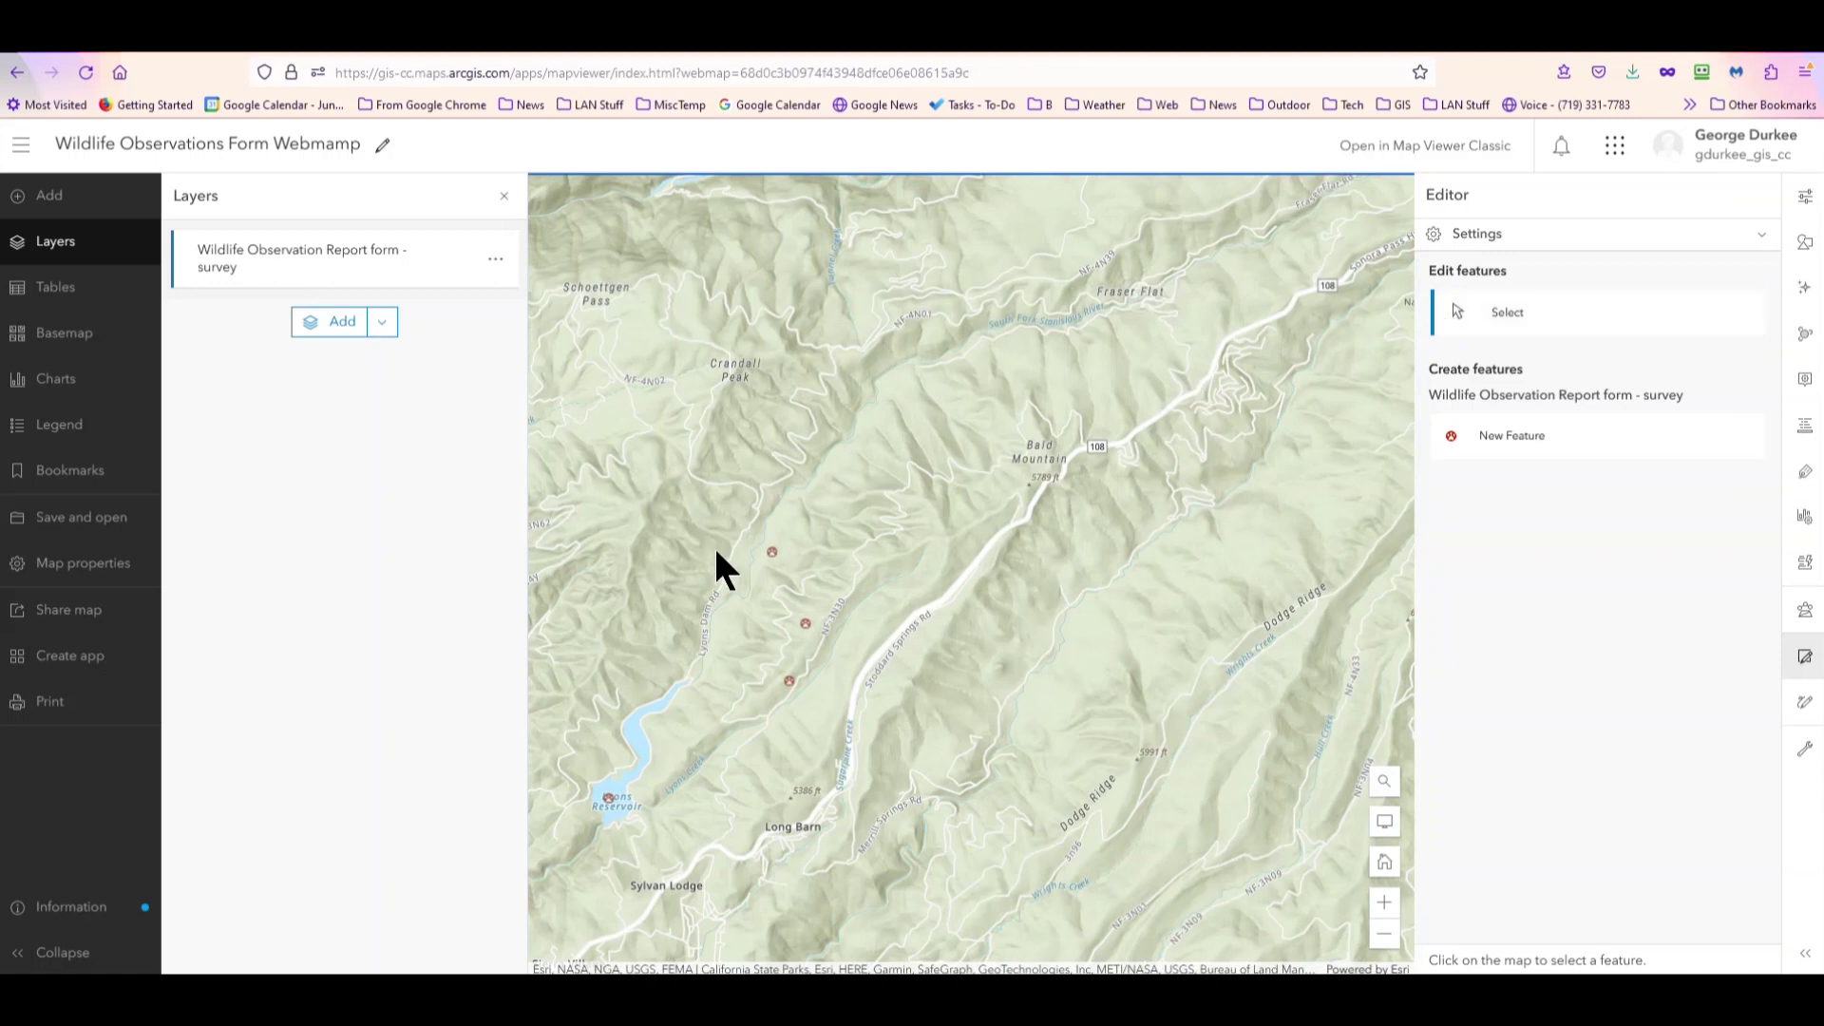
pyautogui.click(771, 553)
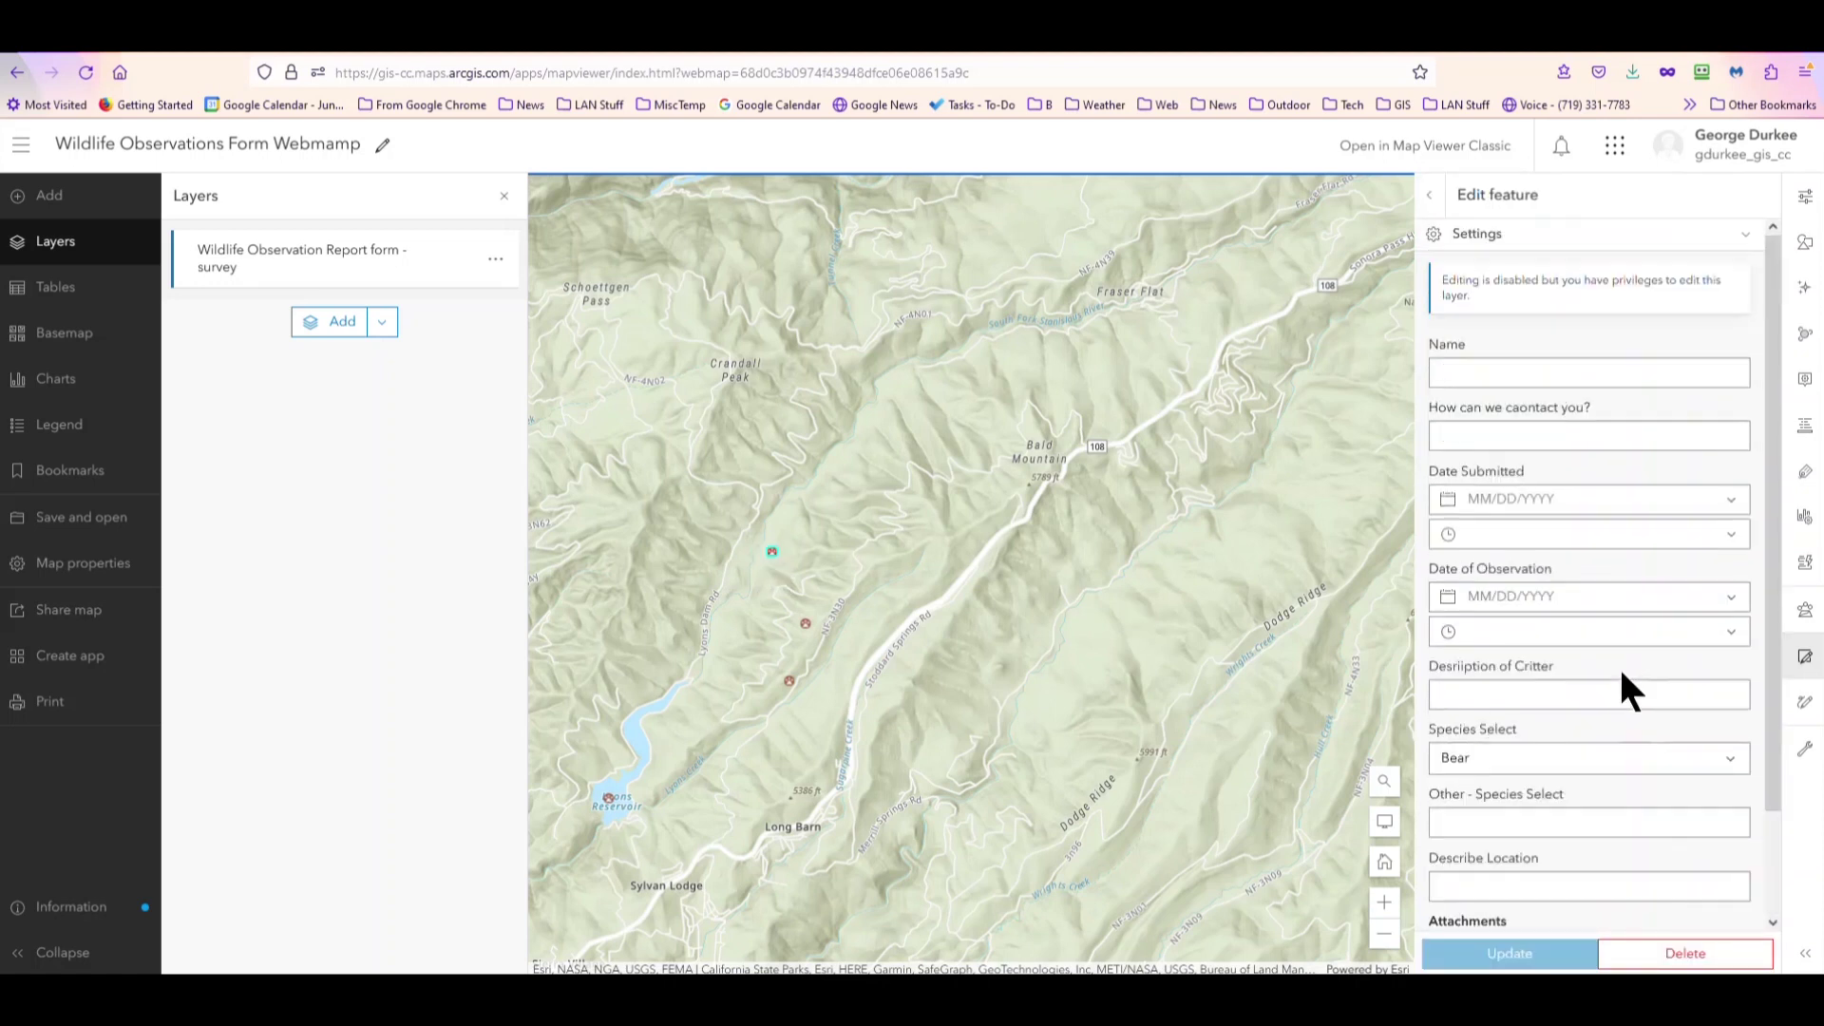
pyautogui.scroll(-2, 1637, 867)
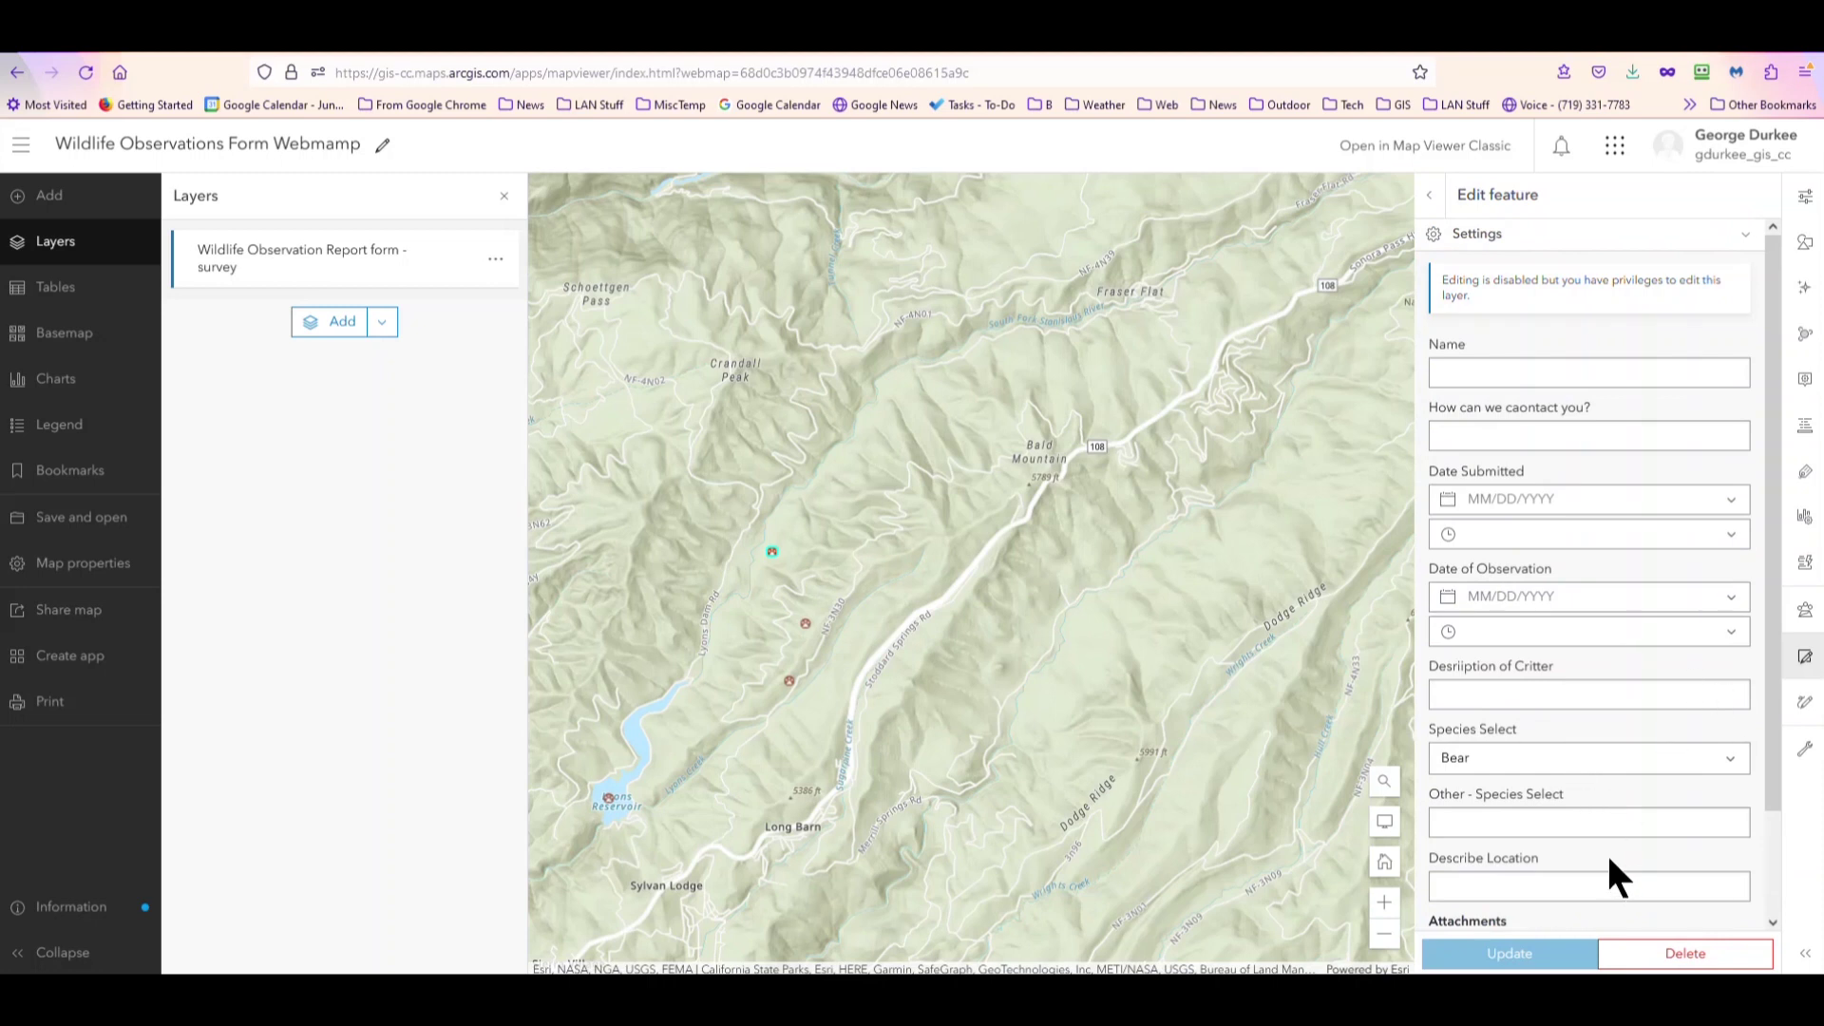
# Step: Style the Wildlife Observation Report form - survey layer by the Species Select field using Types (unique symbols)
pyautogui.click(1802, 248)
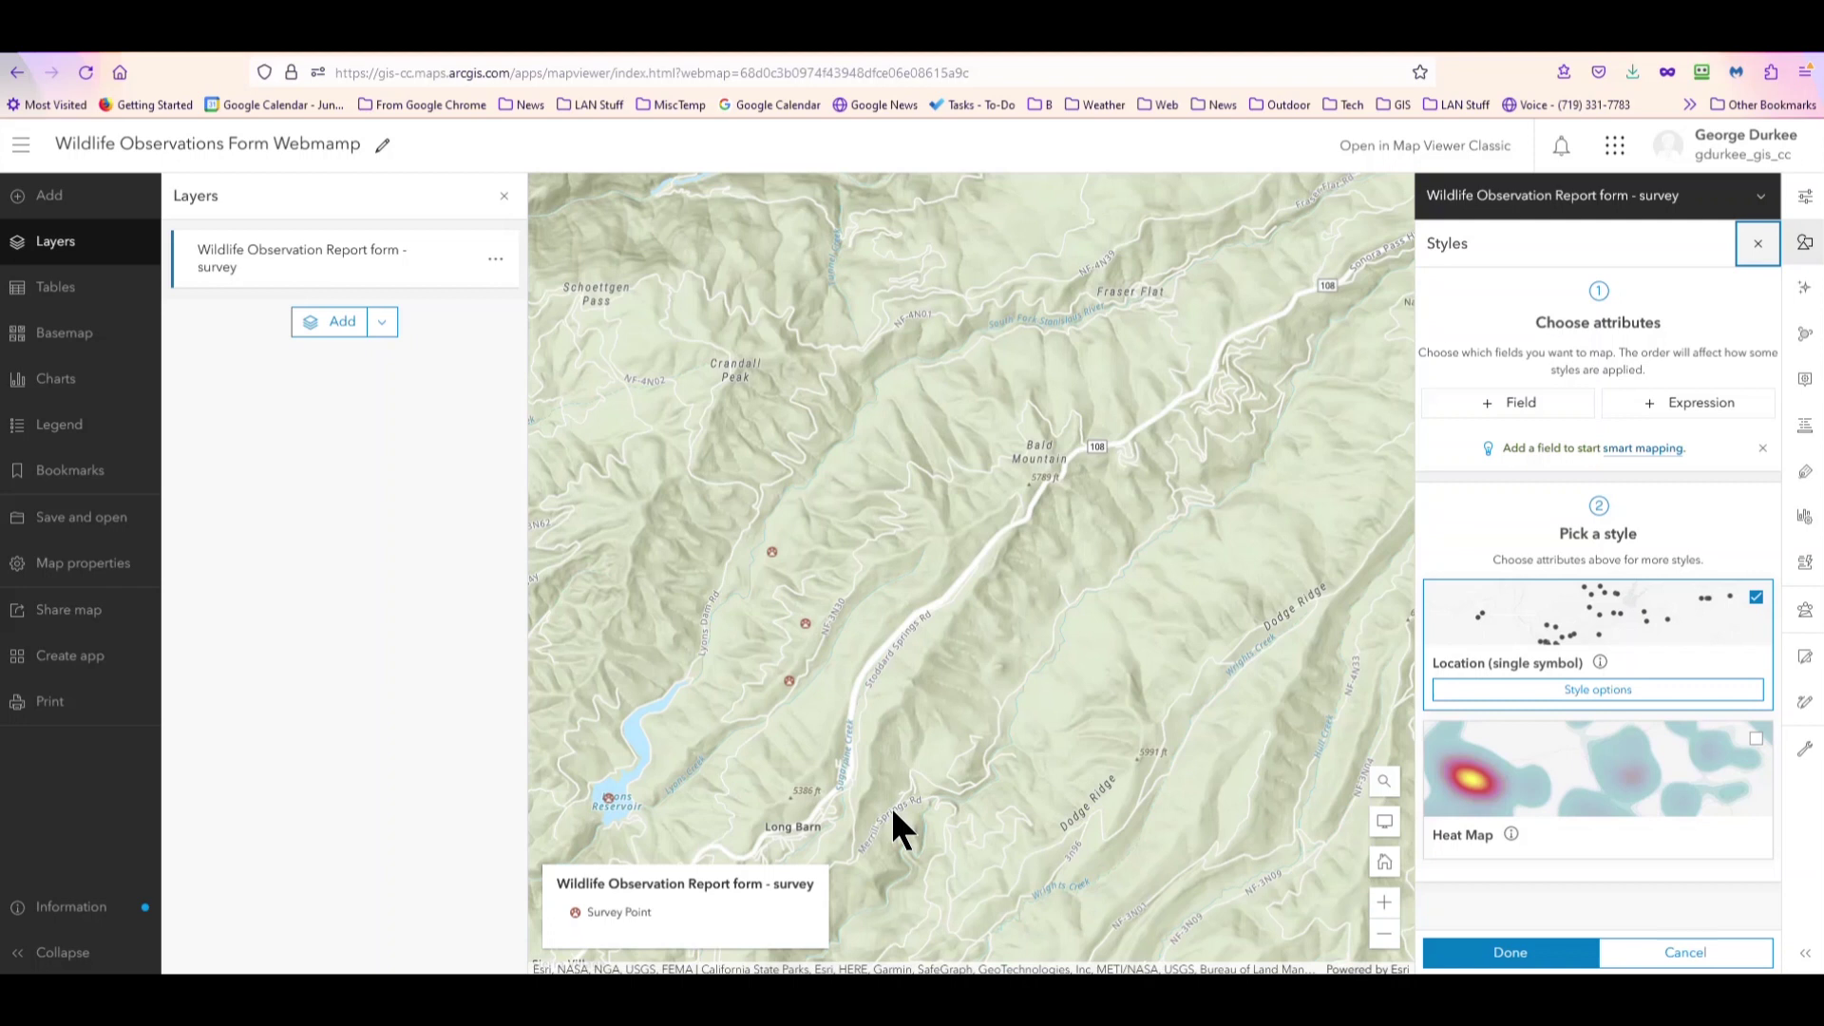
pyautogui.click(1512, 407)
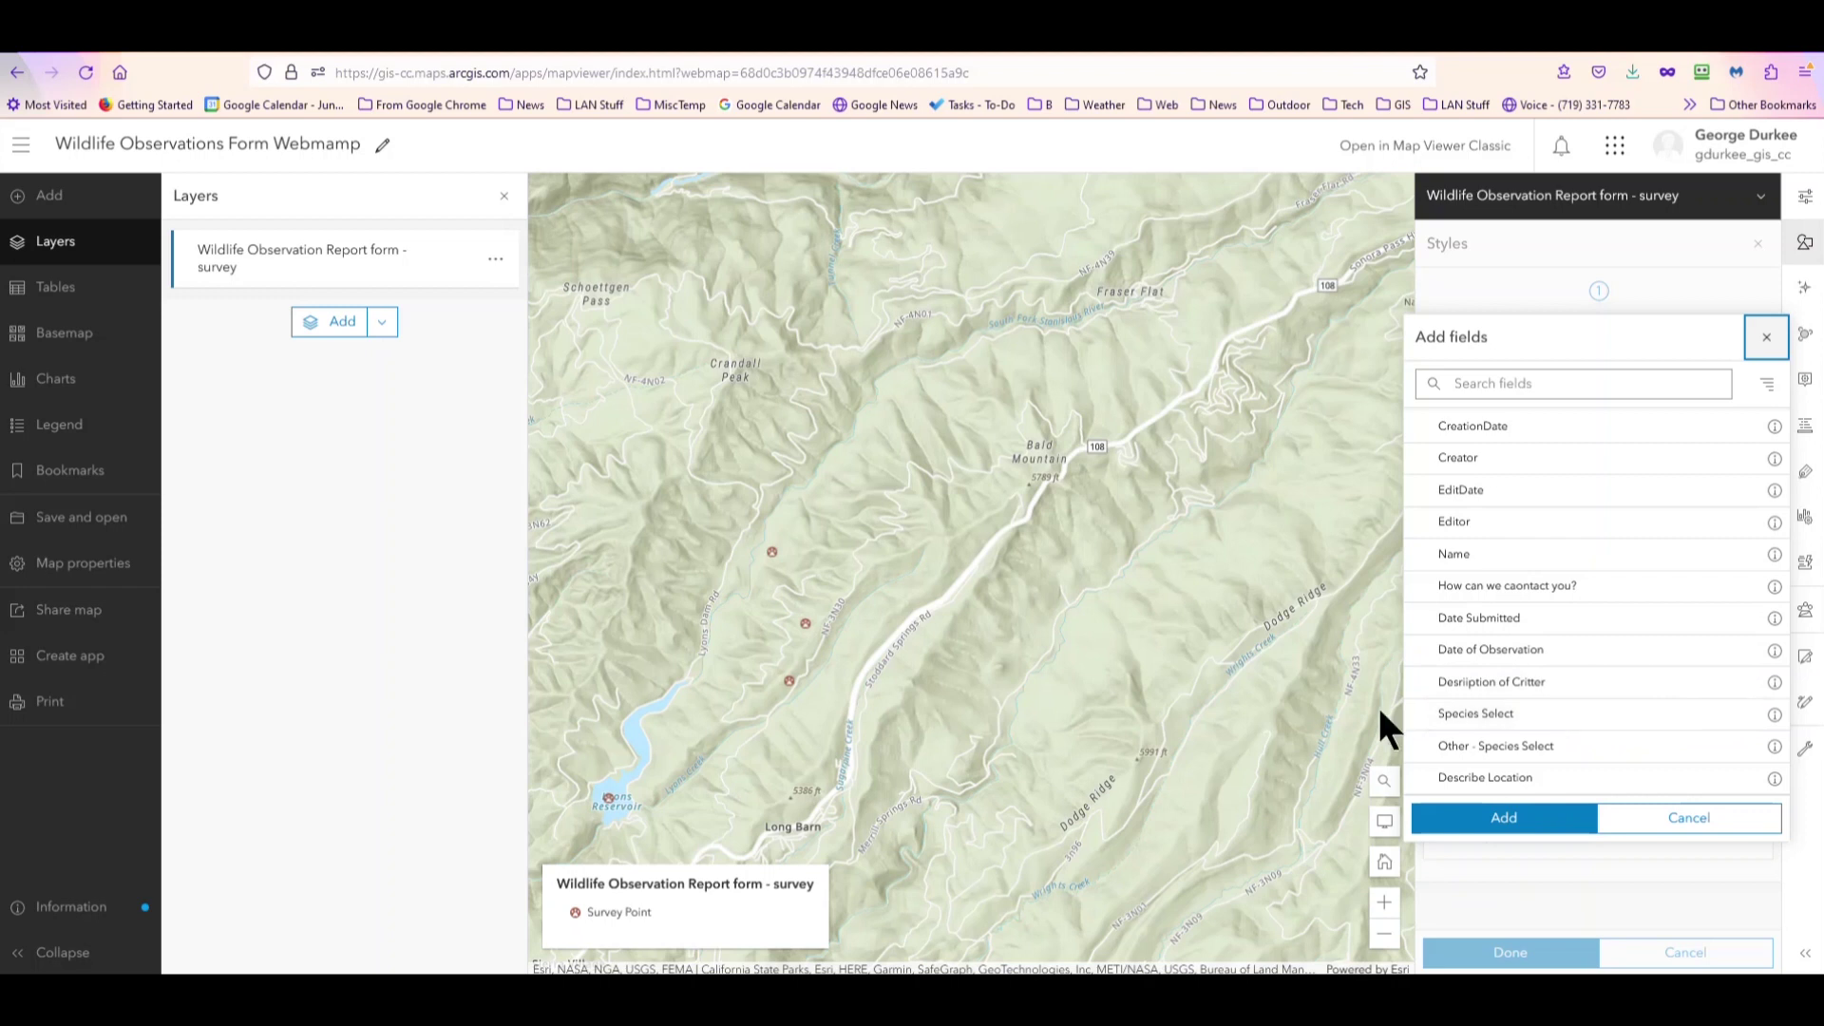
pyautogui.click(1520, 719)
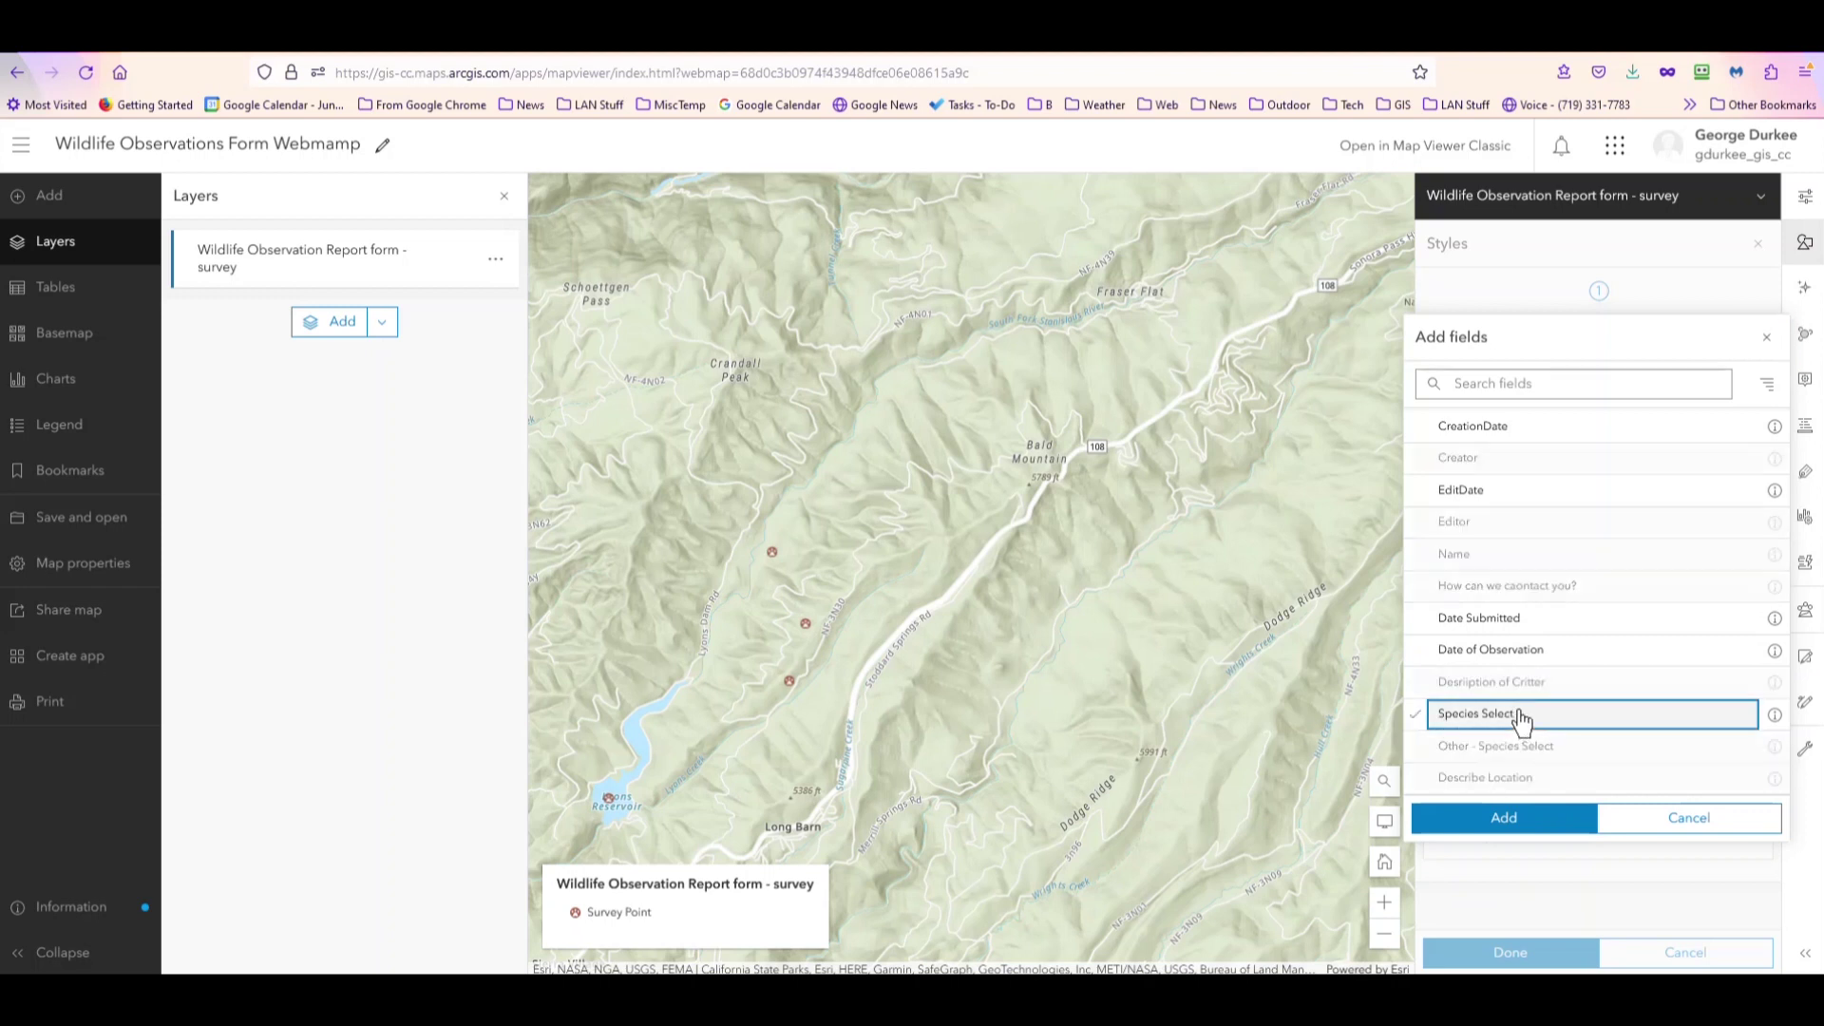
pyautogui.click(1510, 822)
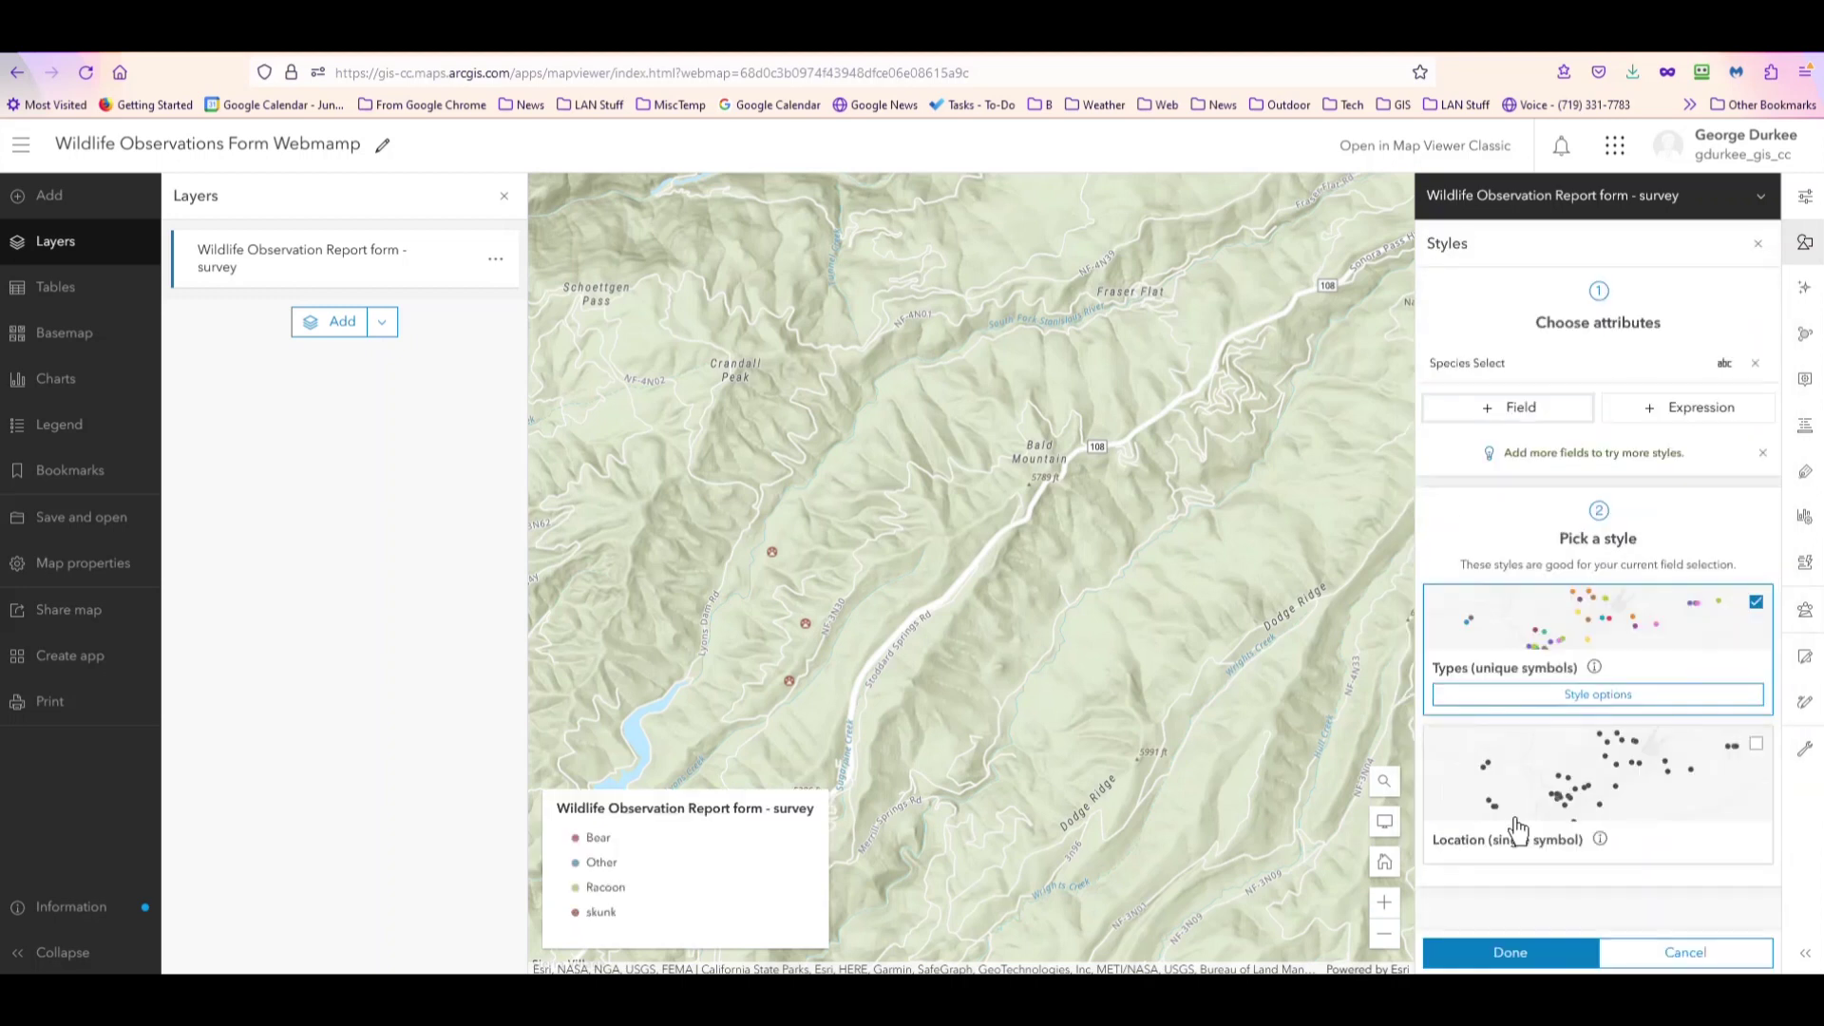
pyautogui.click(619, 852)
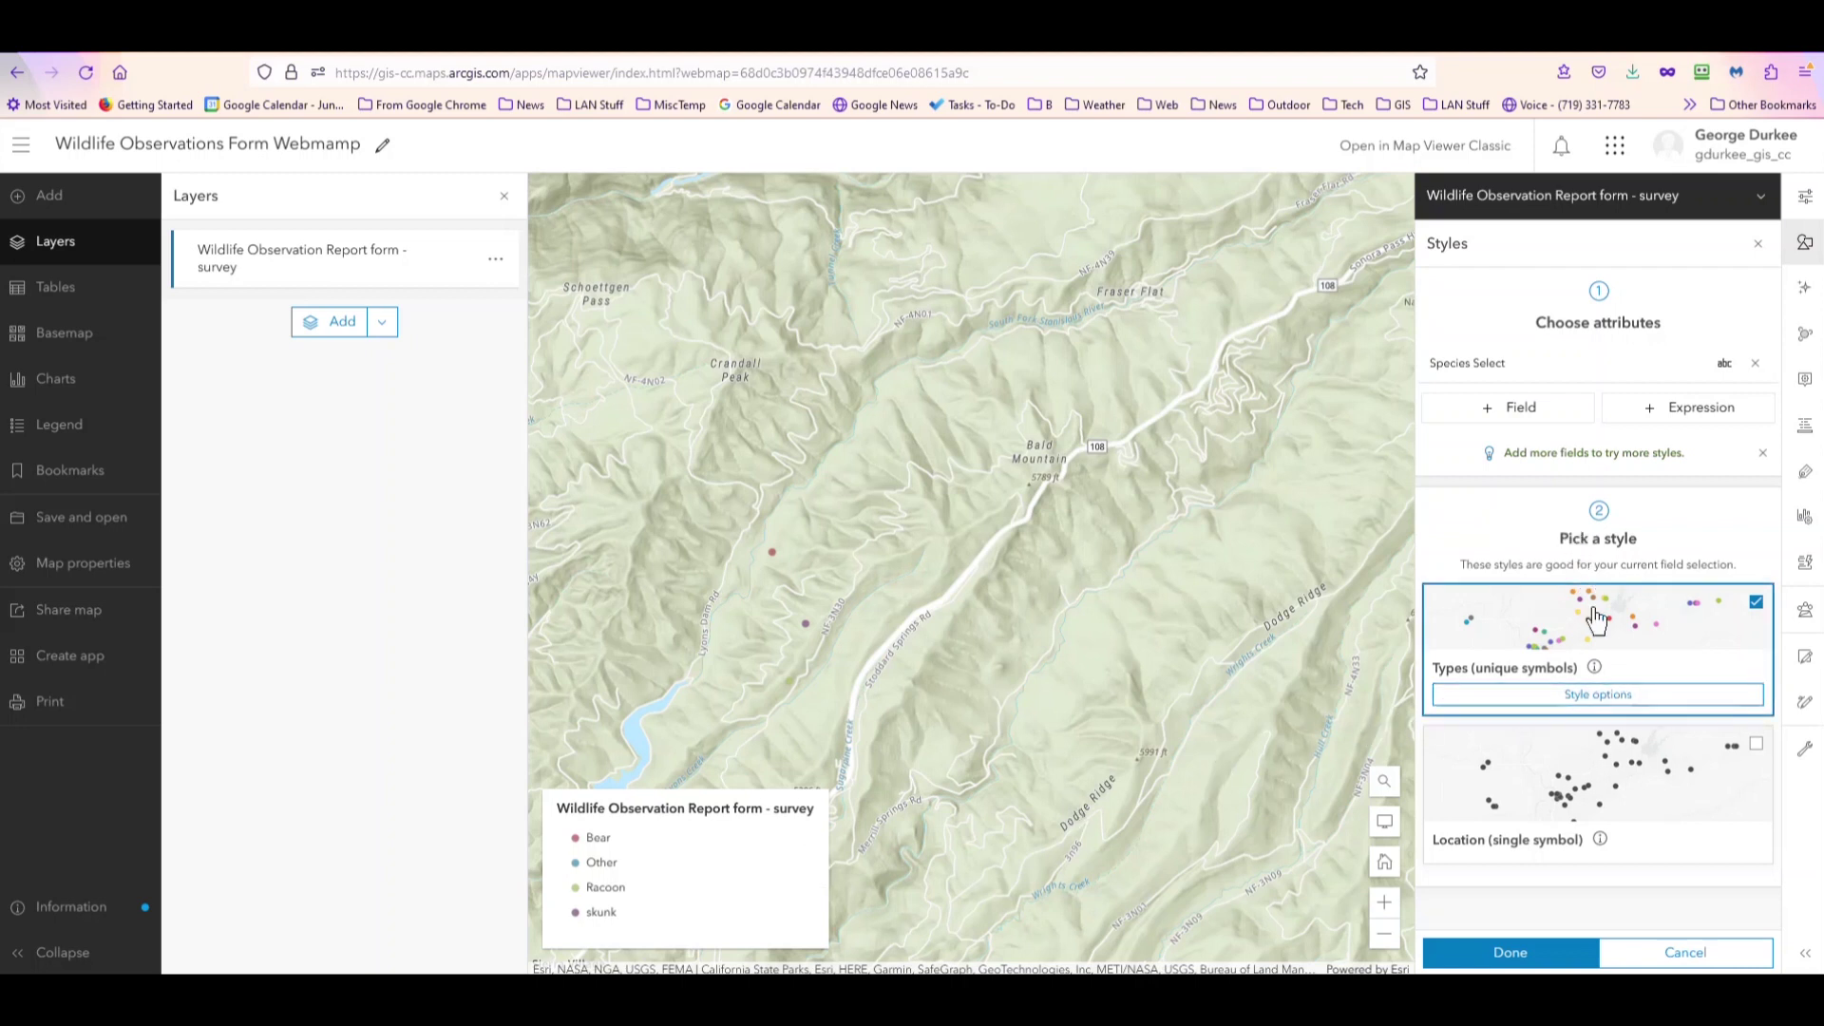
# Step: Open the Bear category's symbol for changing and show the Uploaded Symbols category
pyautogui.click(1604, 699)
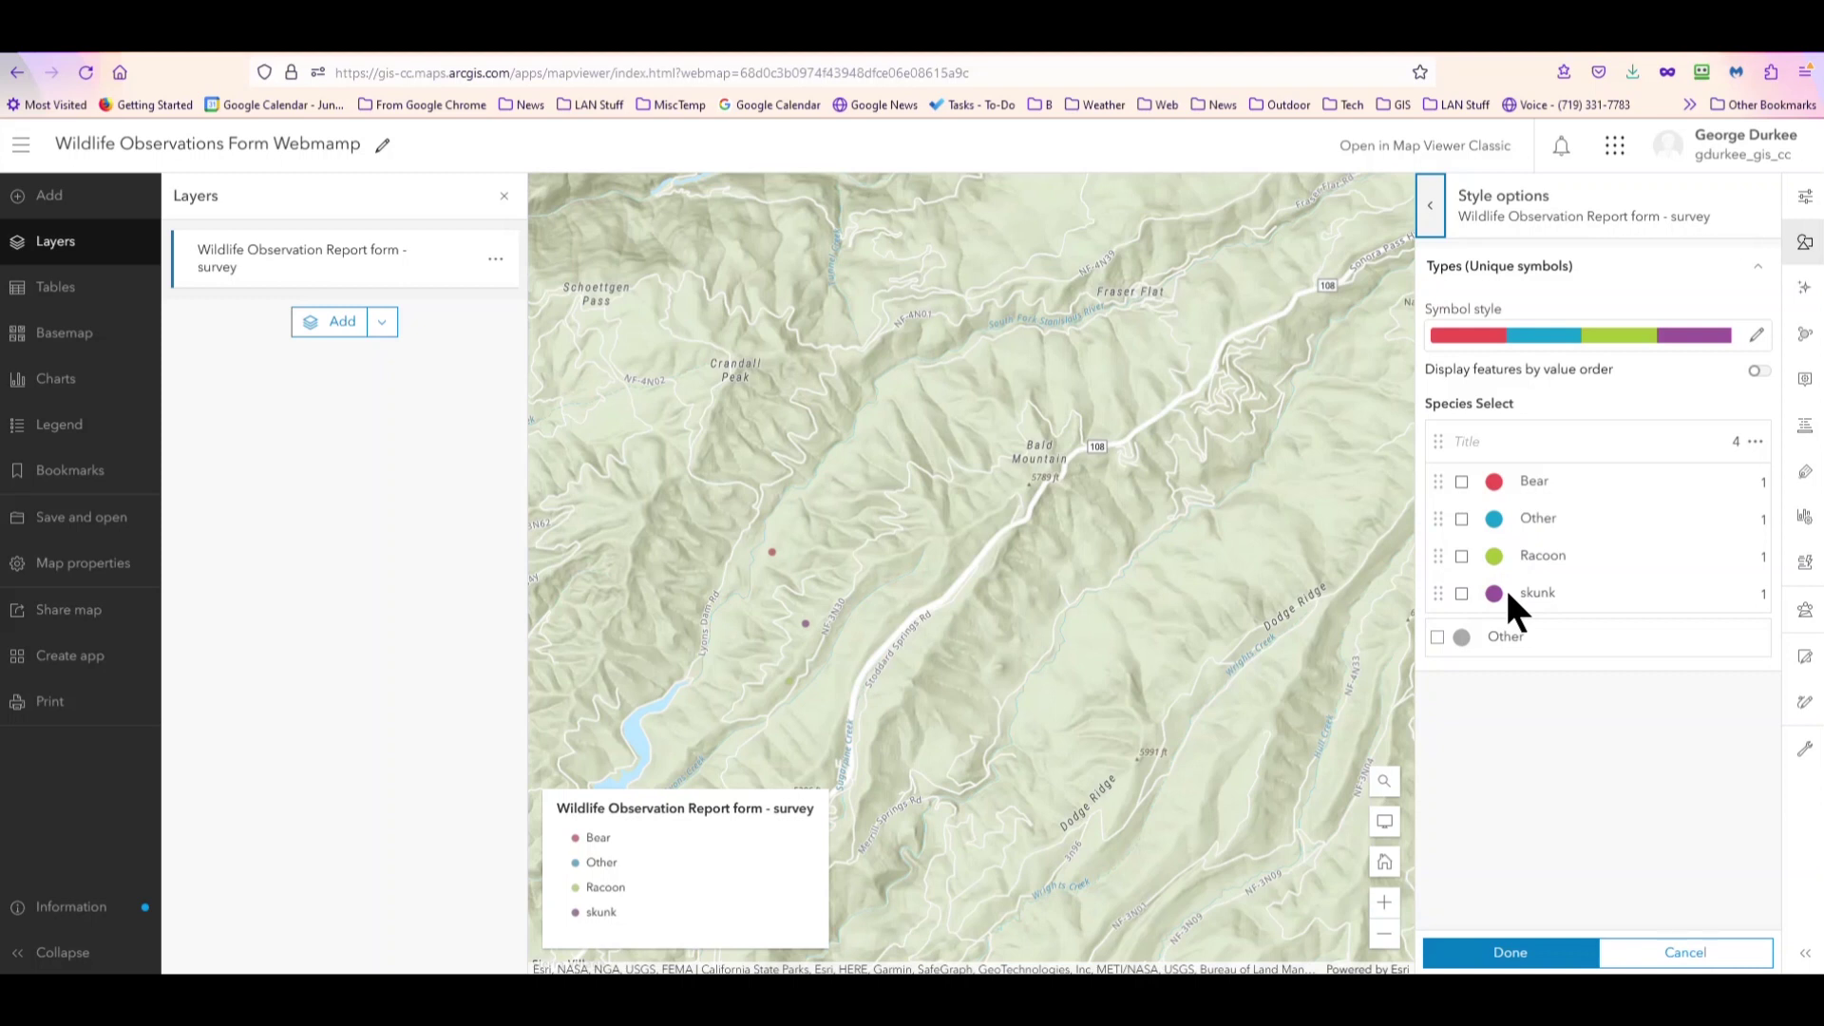
pyautogui.click(1494, 484)
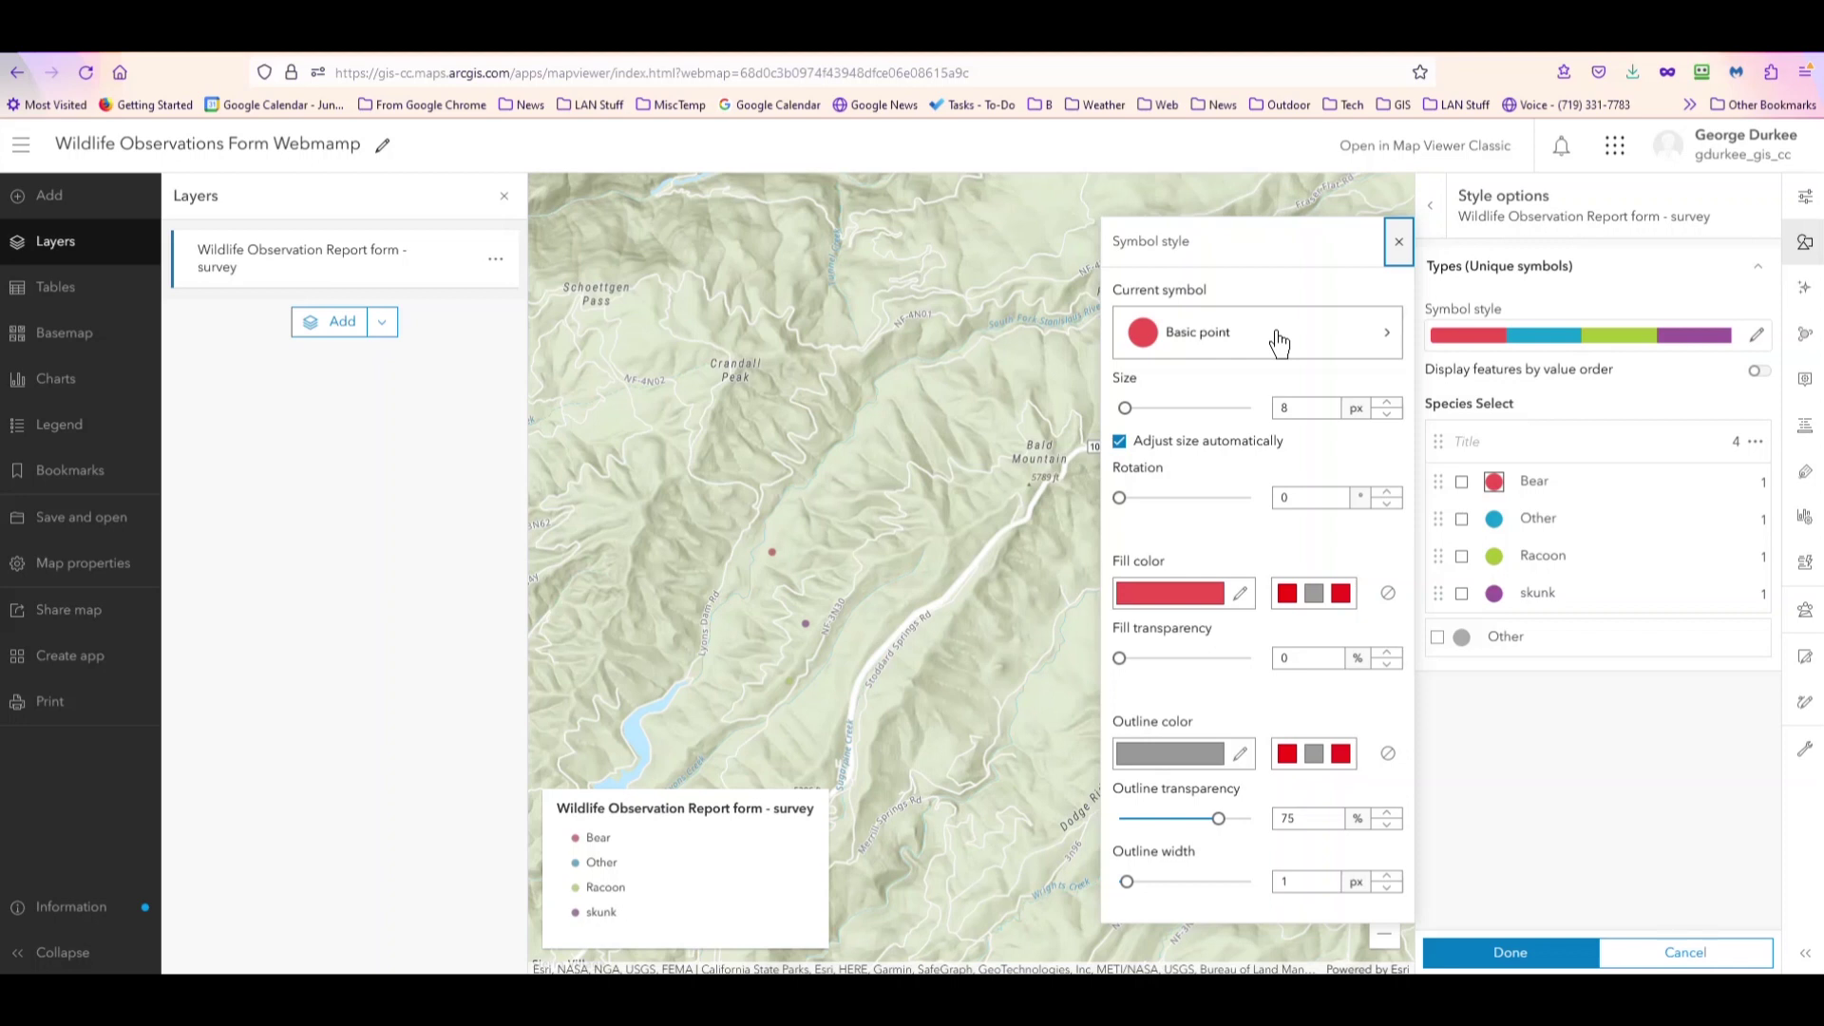
pyautogui.click(1224, 342)
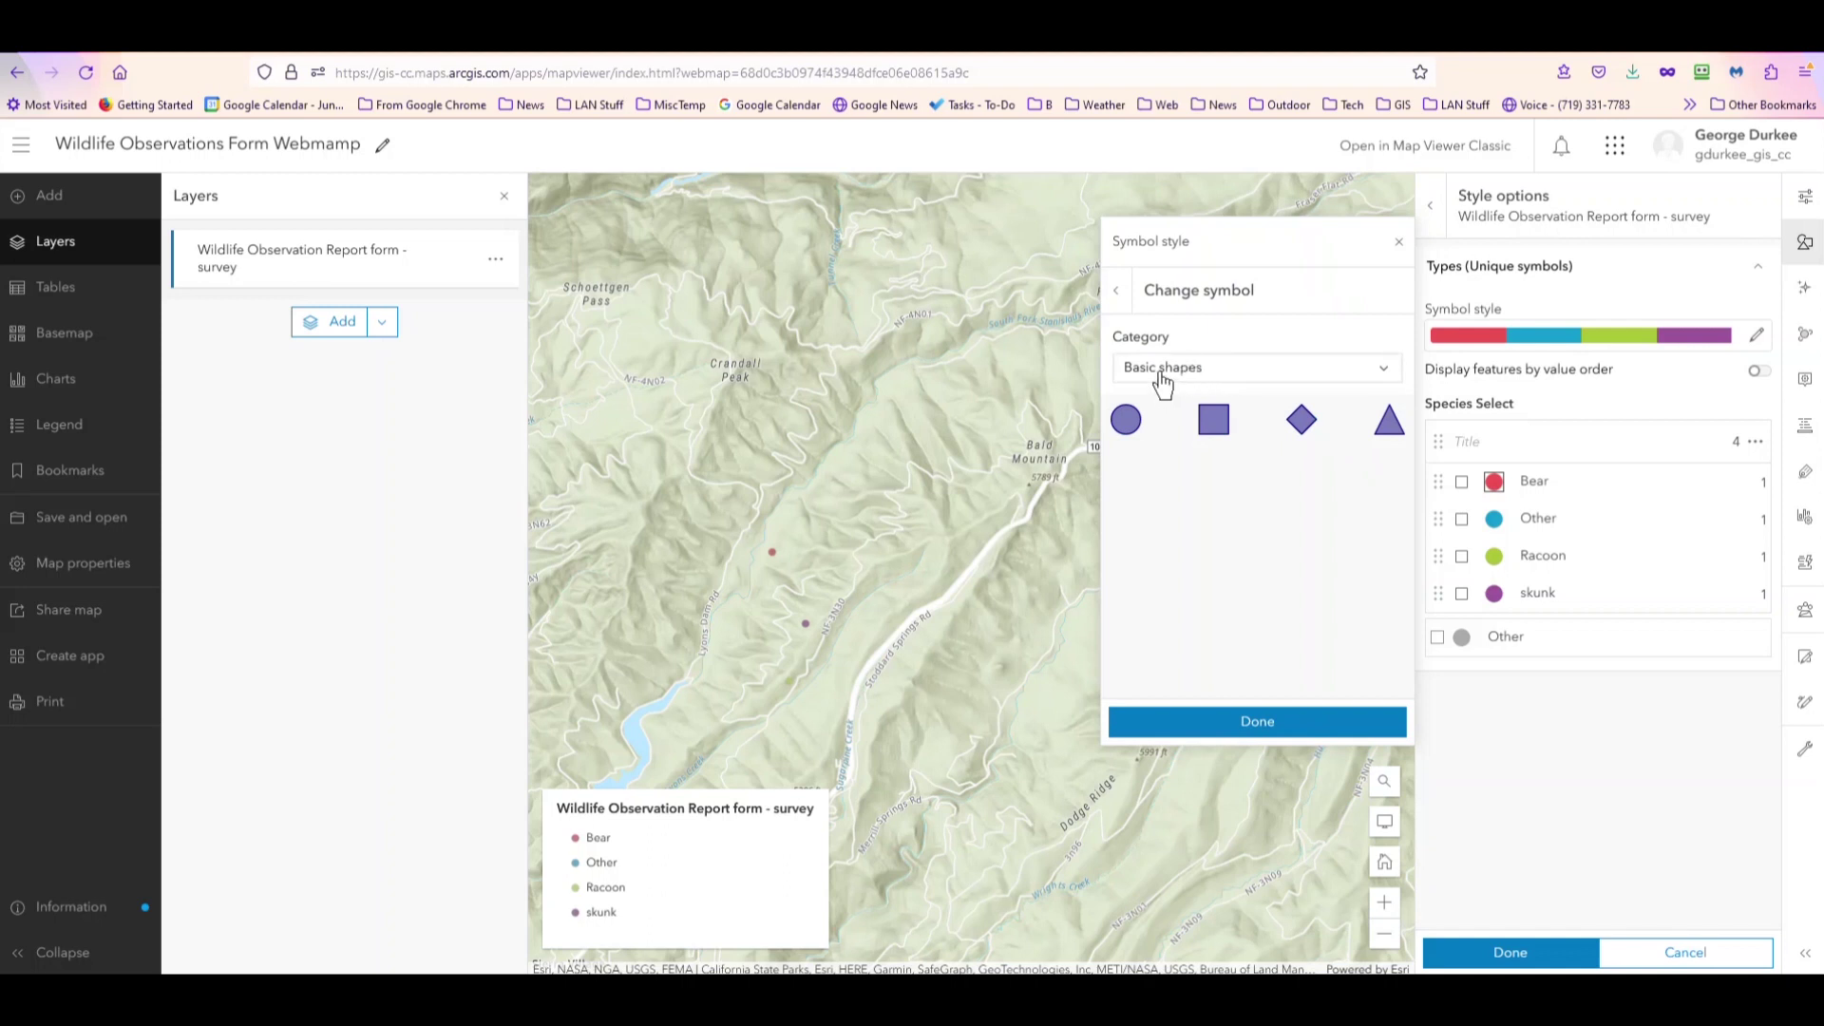
pyautogui.click(1163, 373)
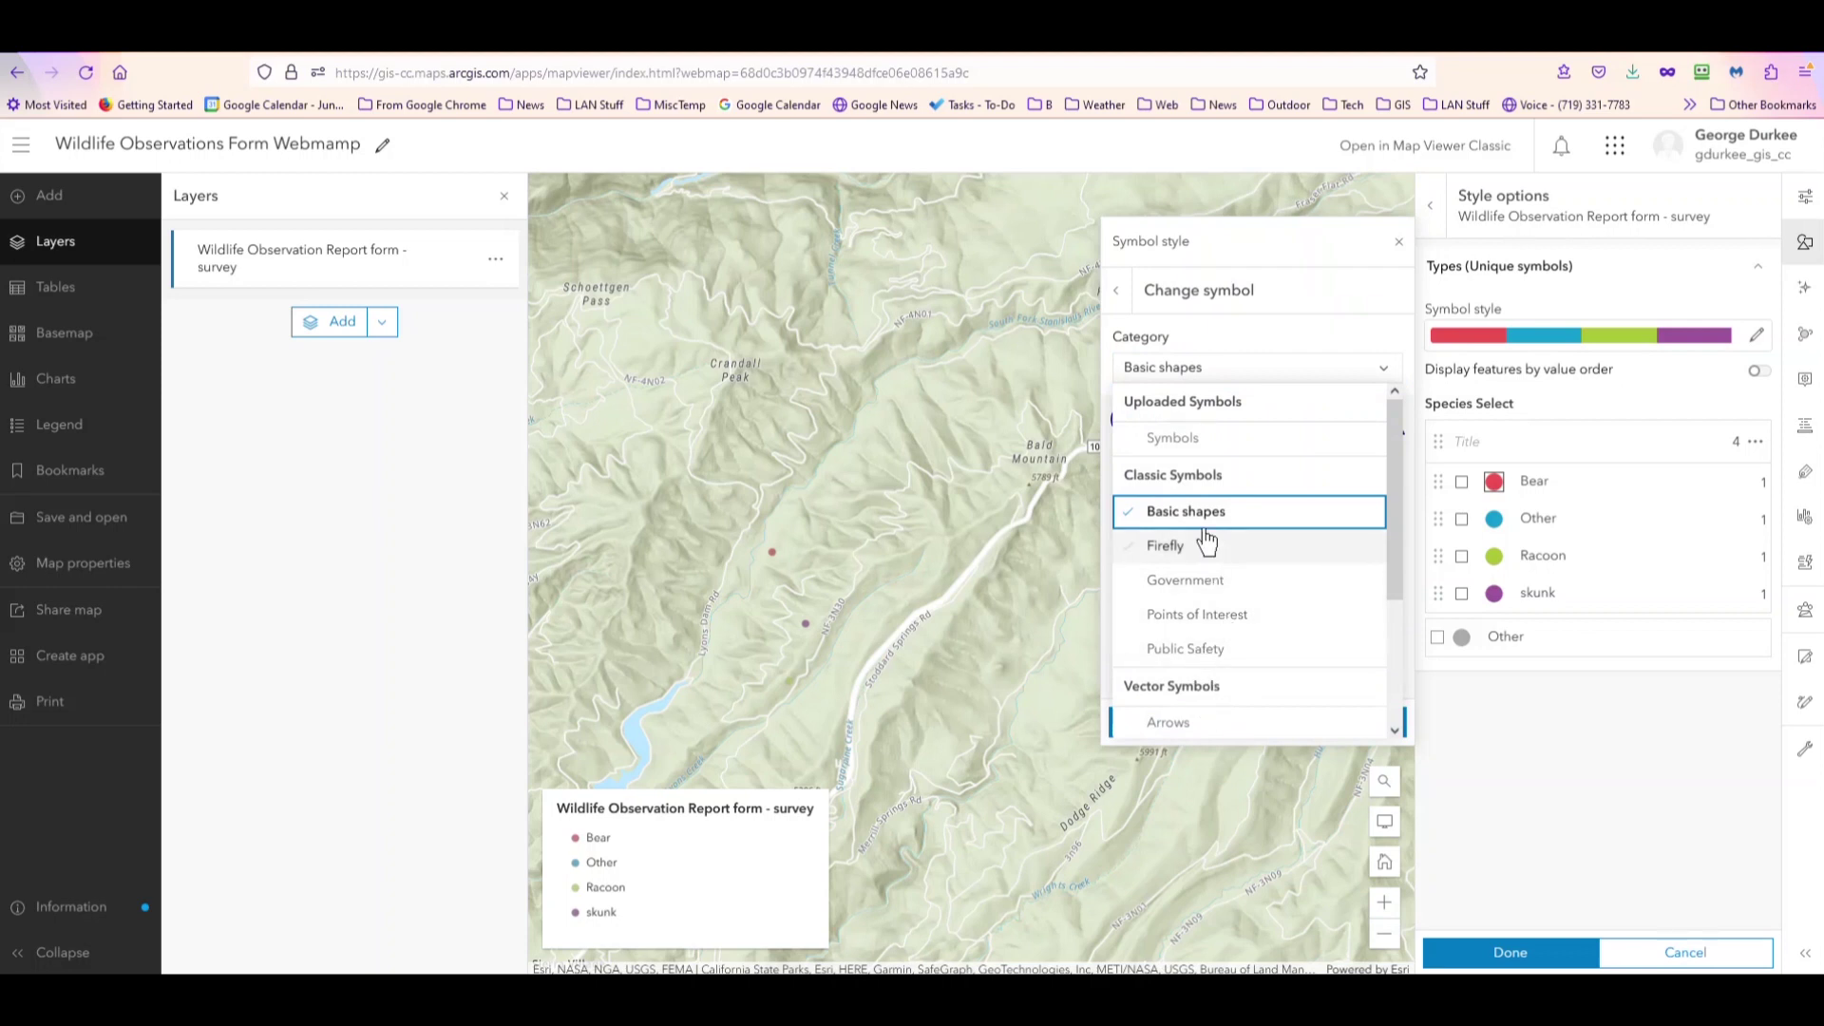
pyautogui.click(1165, 442)
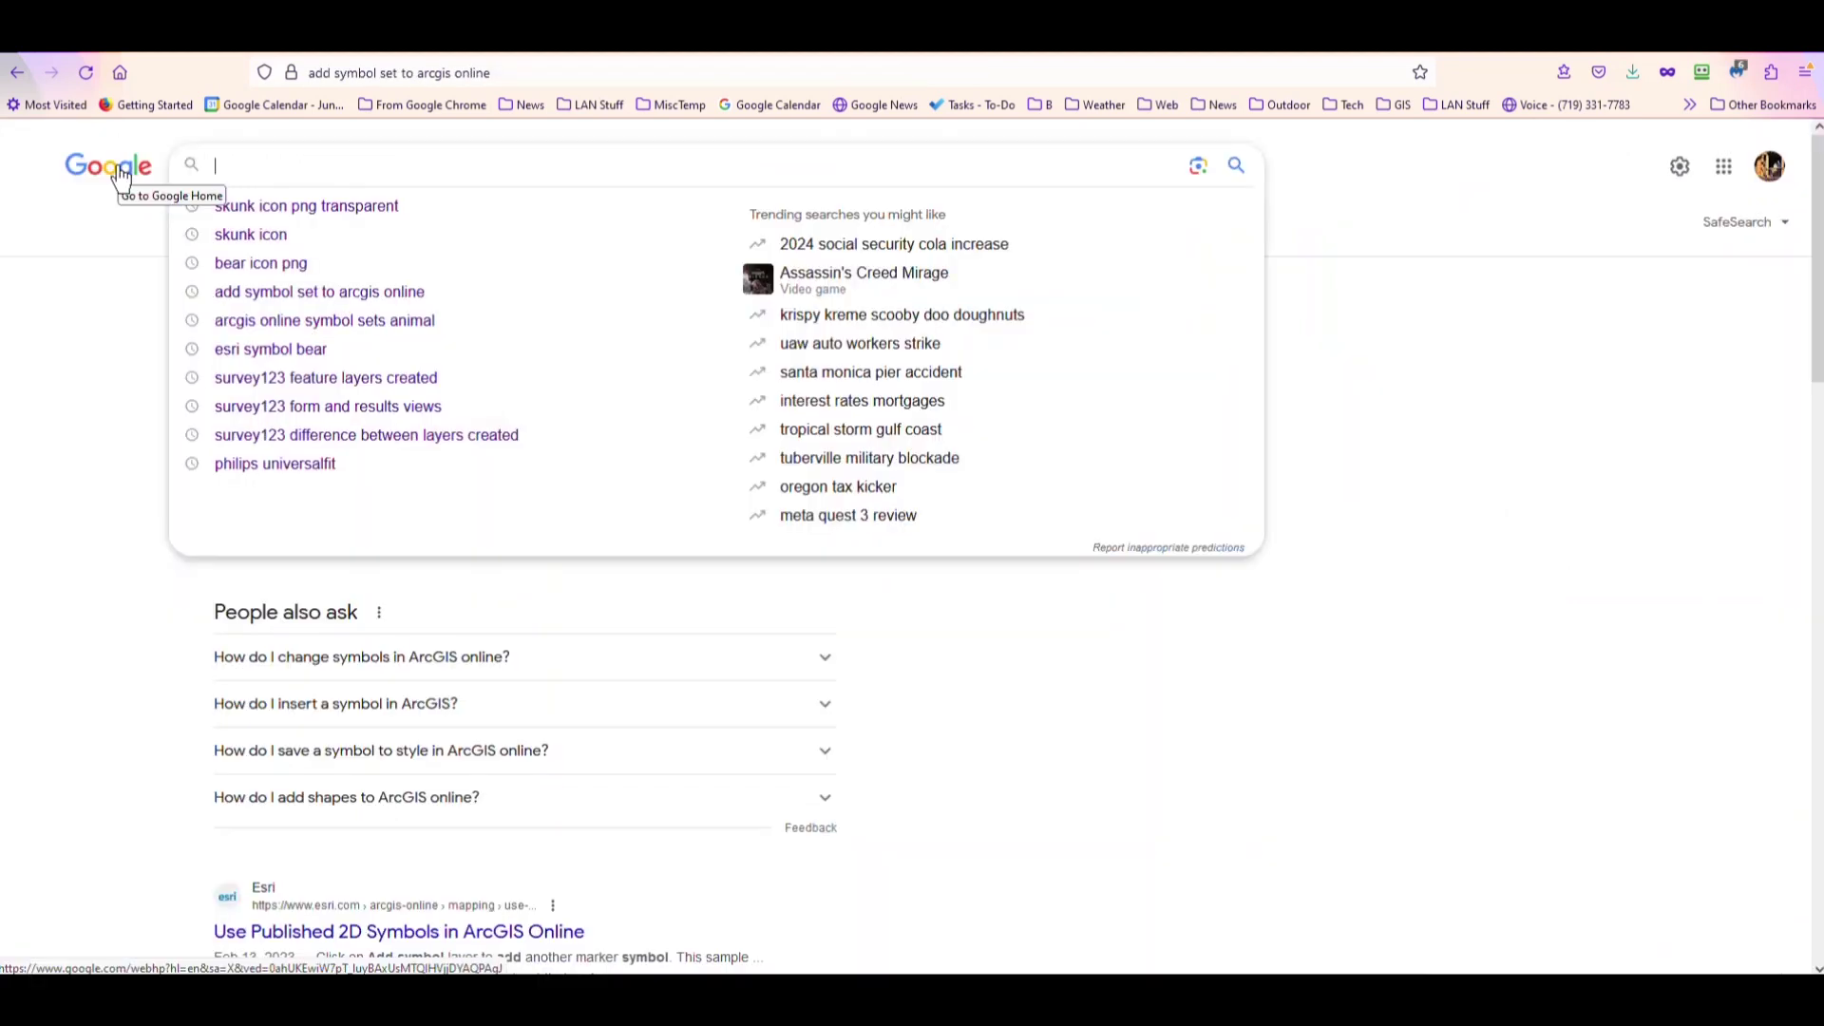
# Step: Switch to Google, search for "bear icon png" and show all the image results
pyautogui.write('bear')
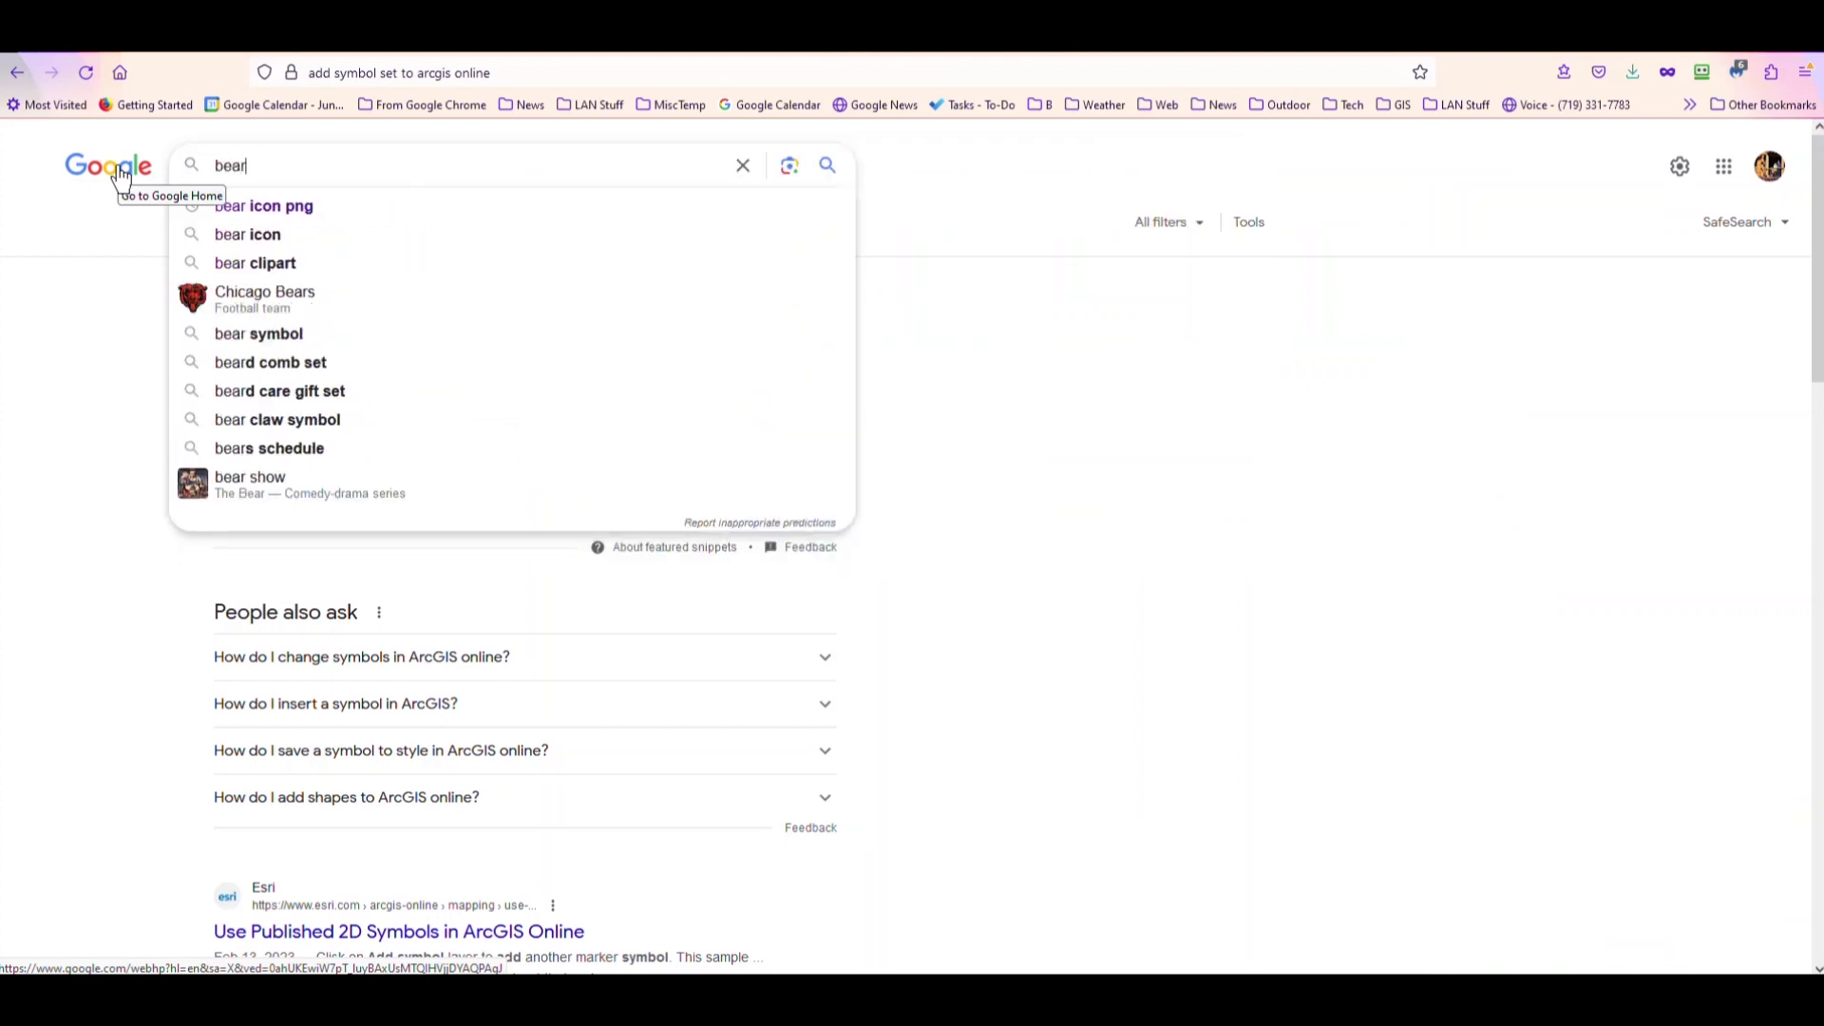
pyautogui.write(' icon png')
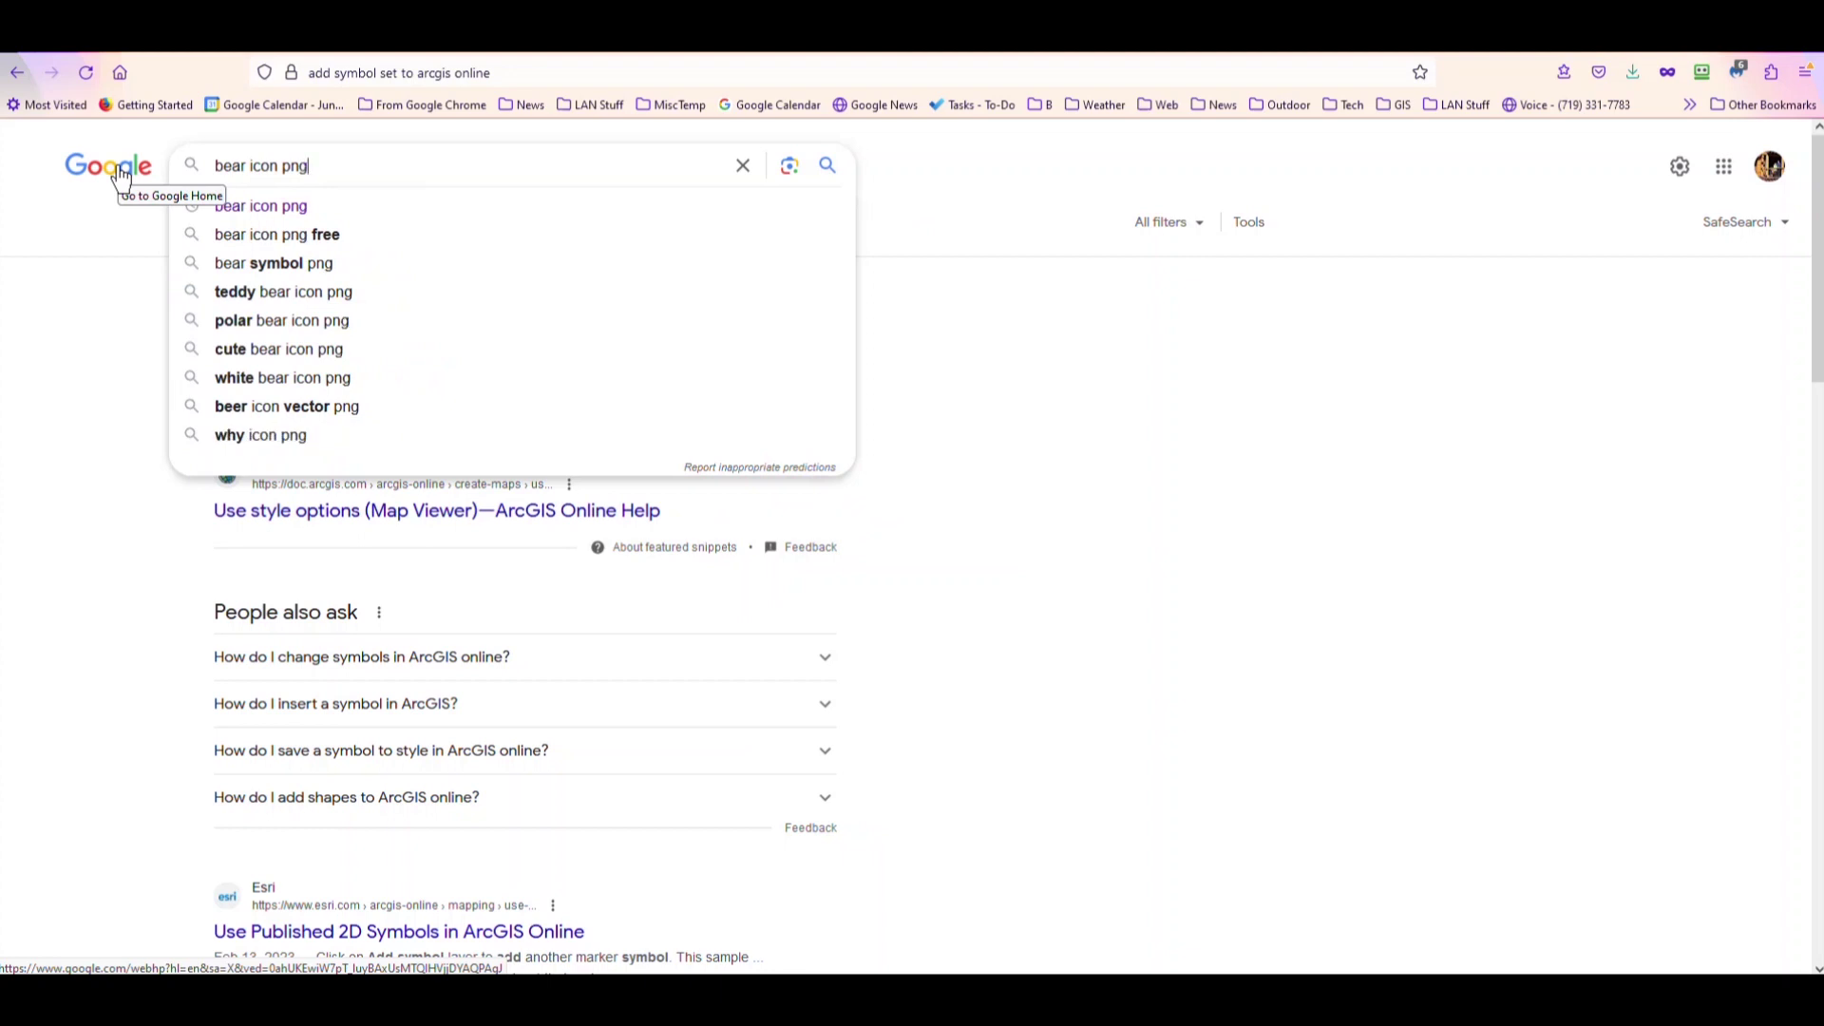
pyautogui.click(317, 207)
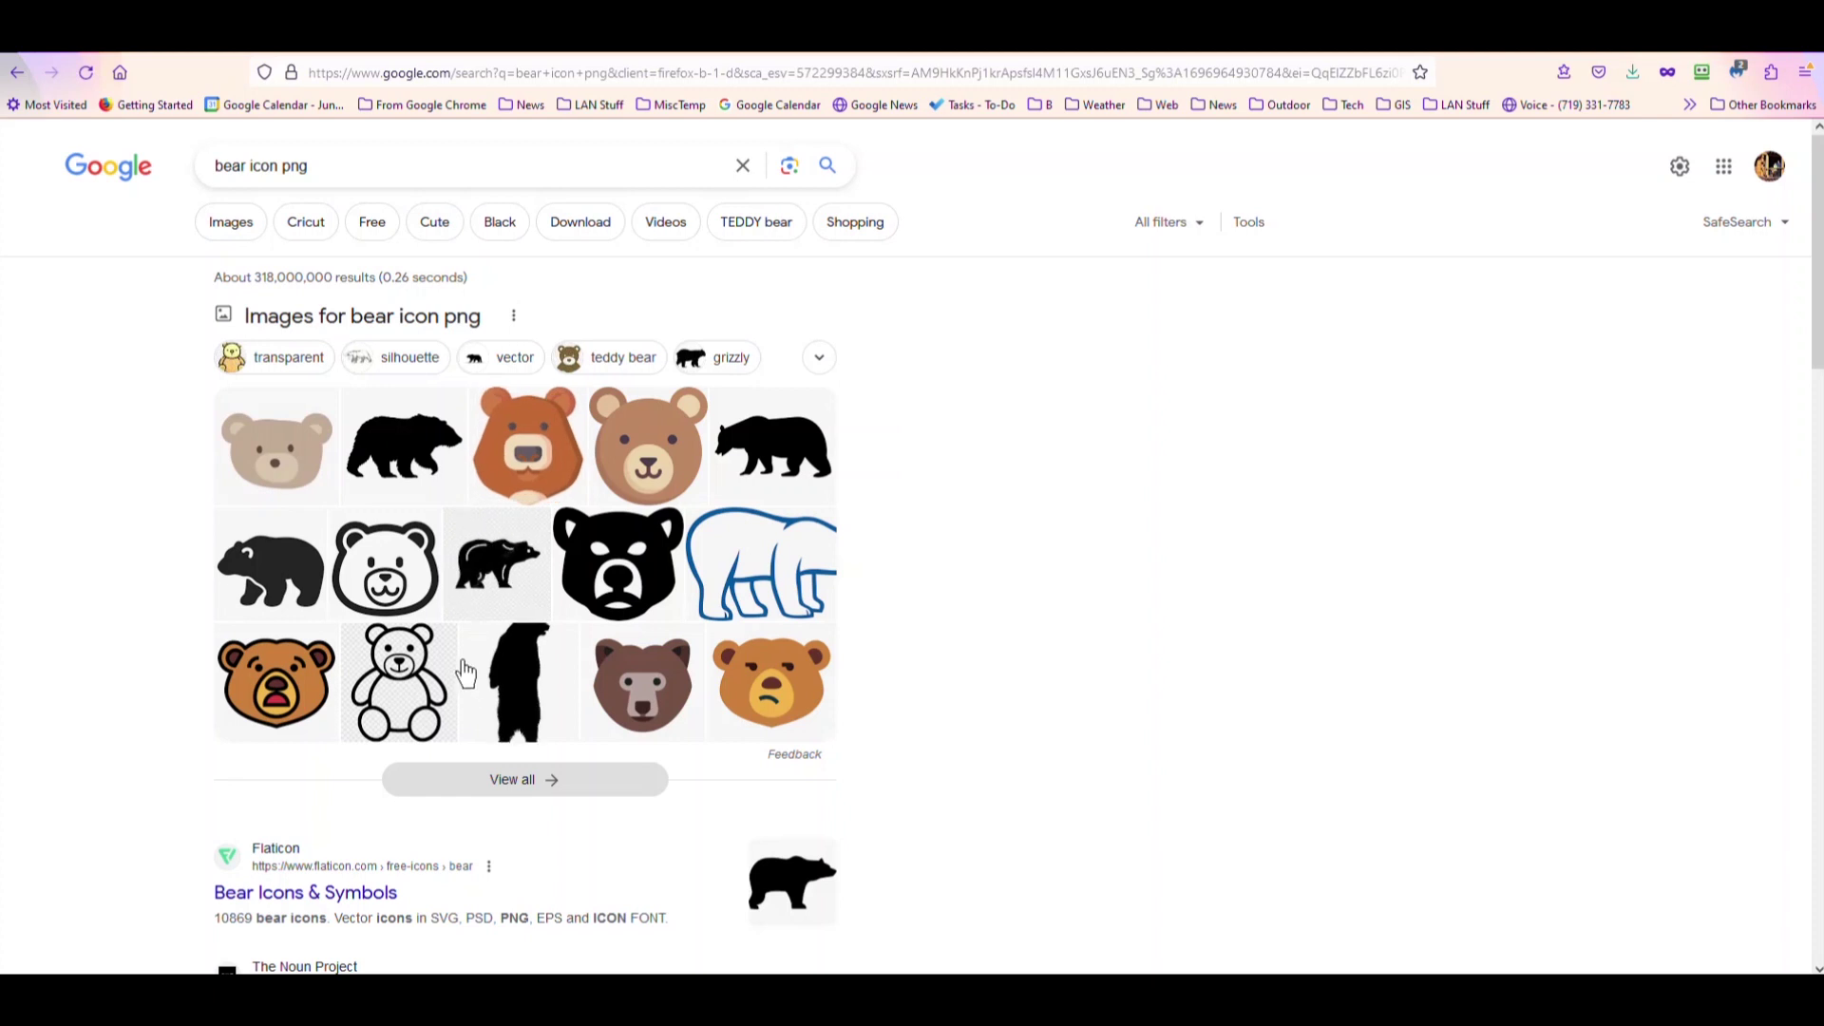
pyautogui.scroll(-2, 465, 665)
pyautogui.scroll(-3, 461, 658)
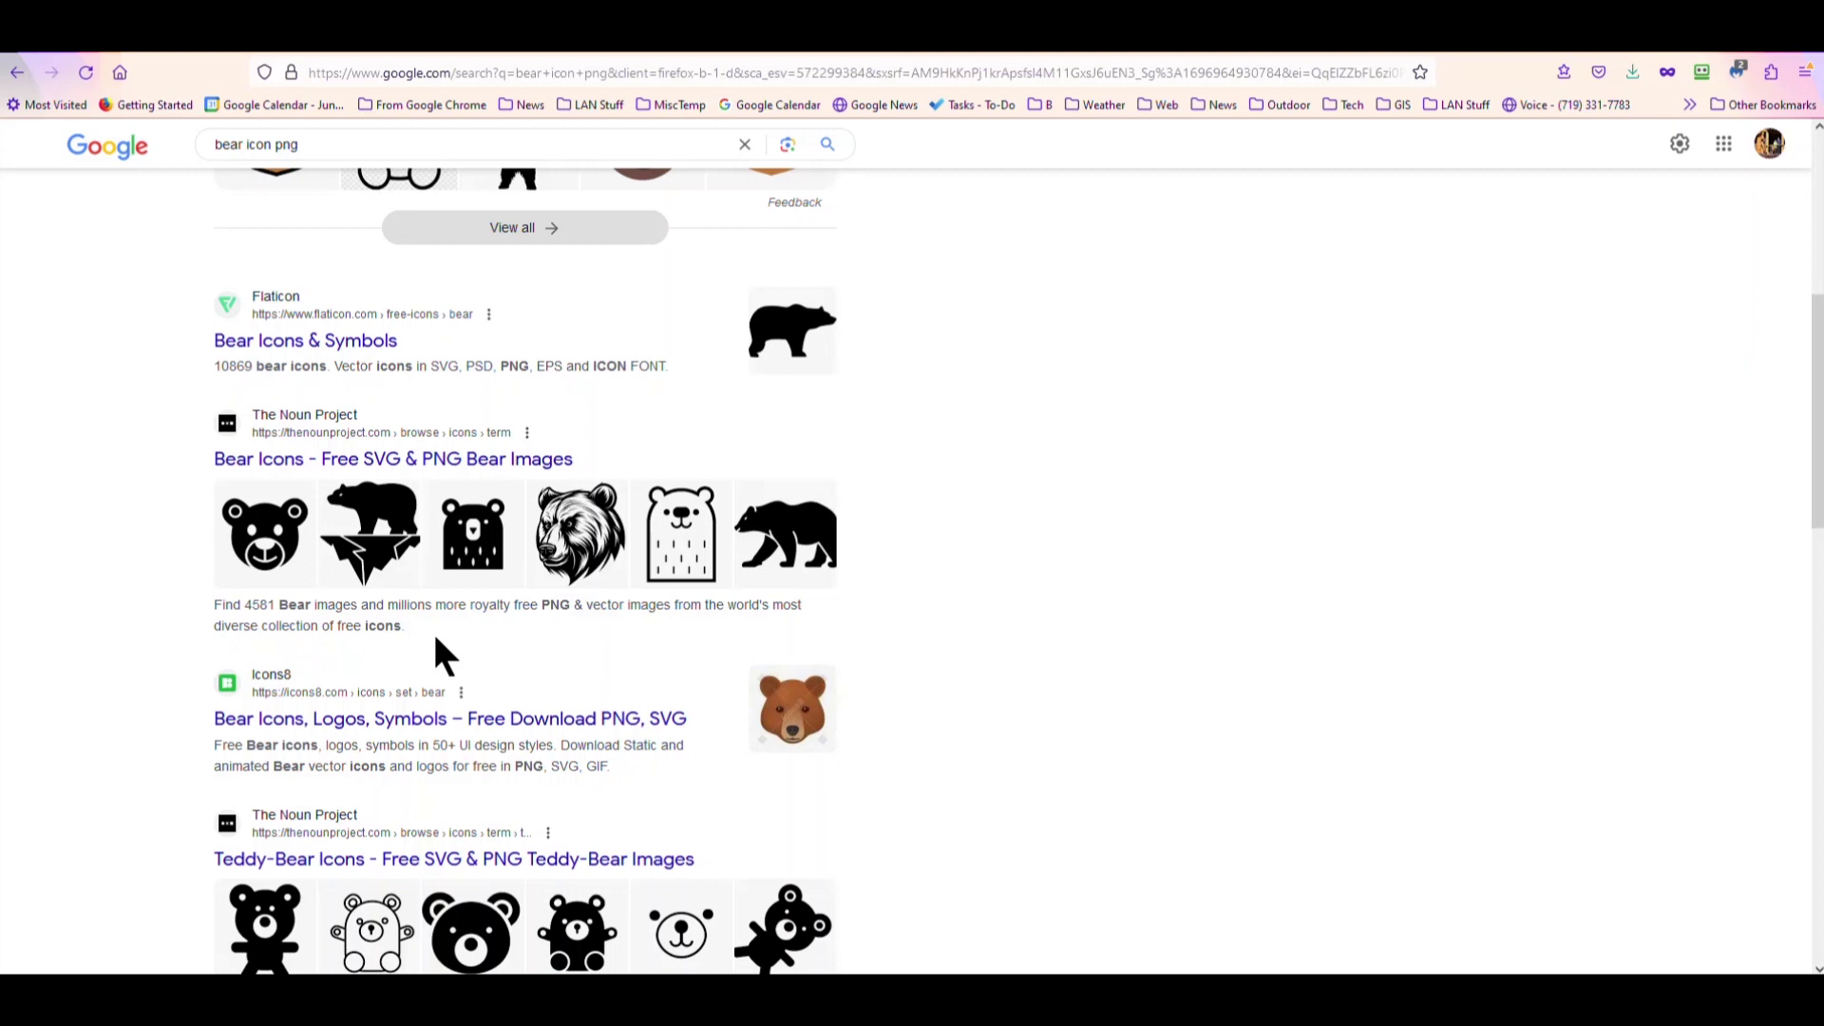
pyautogui.scroll(3, 437, 642)
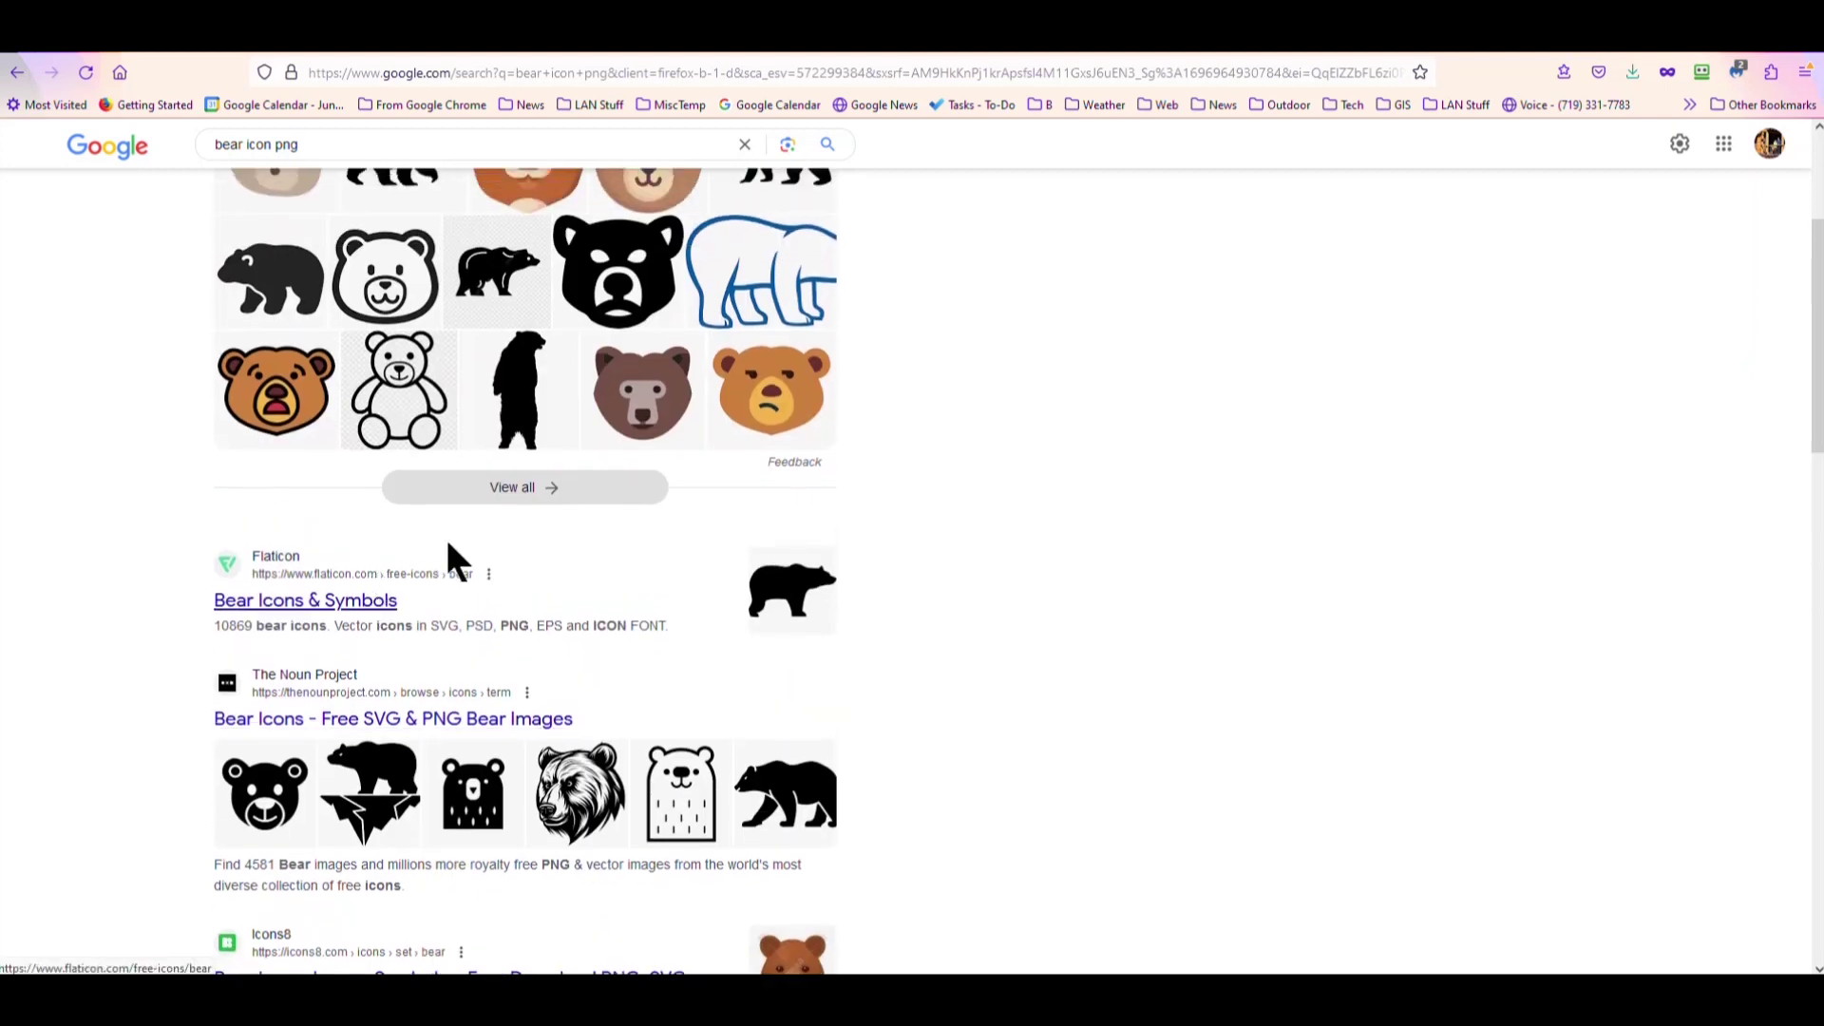
pyautogui.click(516, 582)
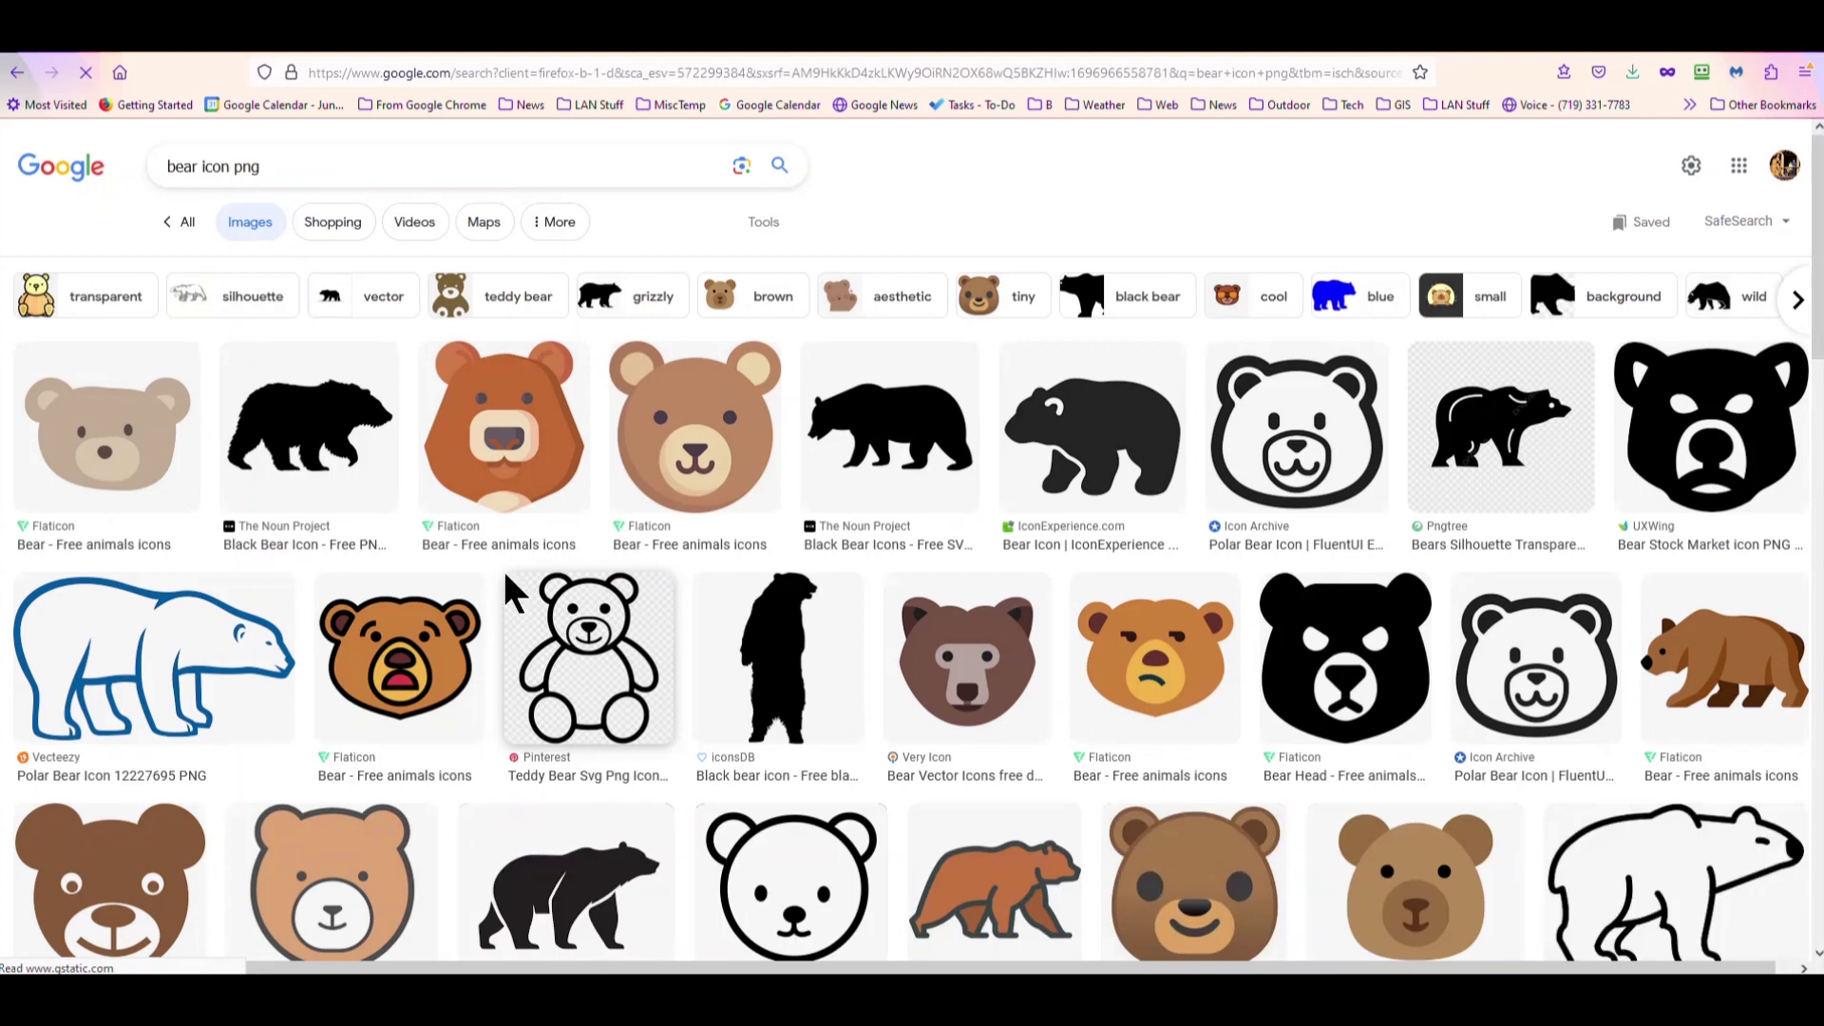
# Step: Download the brown bear head icon from Flaticon as a free PNG and save it as bear2.png
pyautogui.click(513, 472)
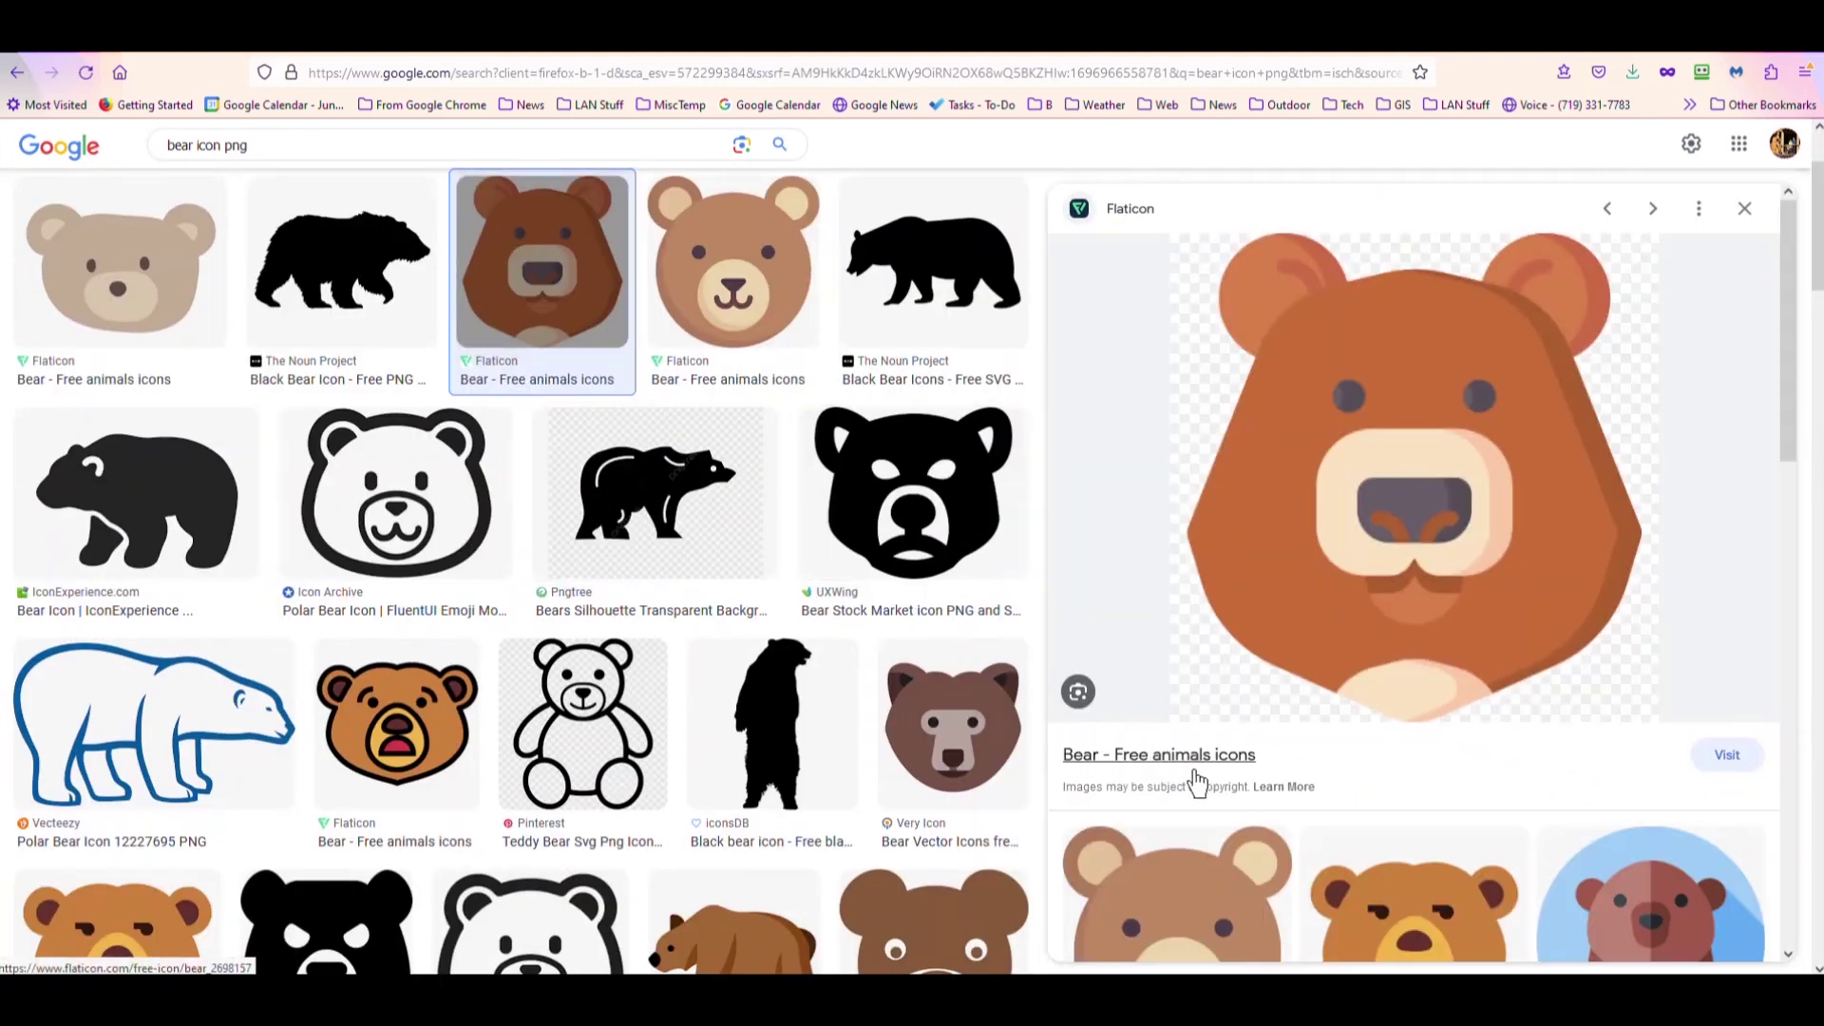
pyautogui.click(1384, 634)
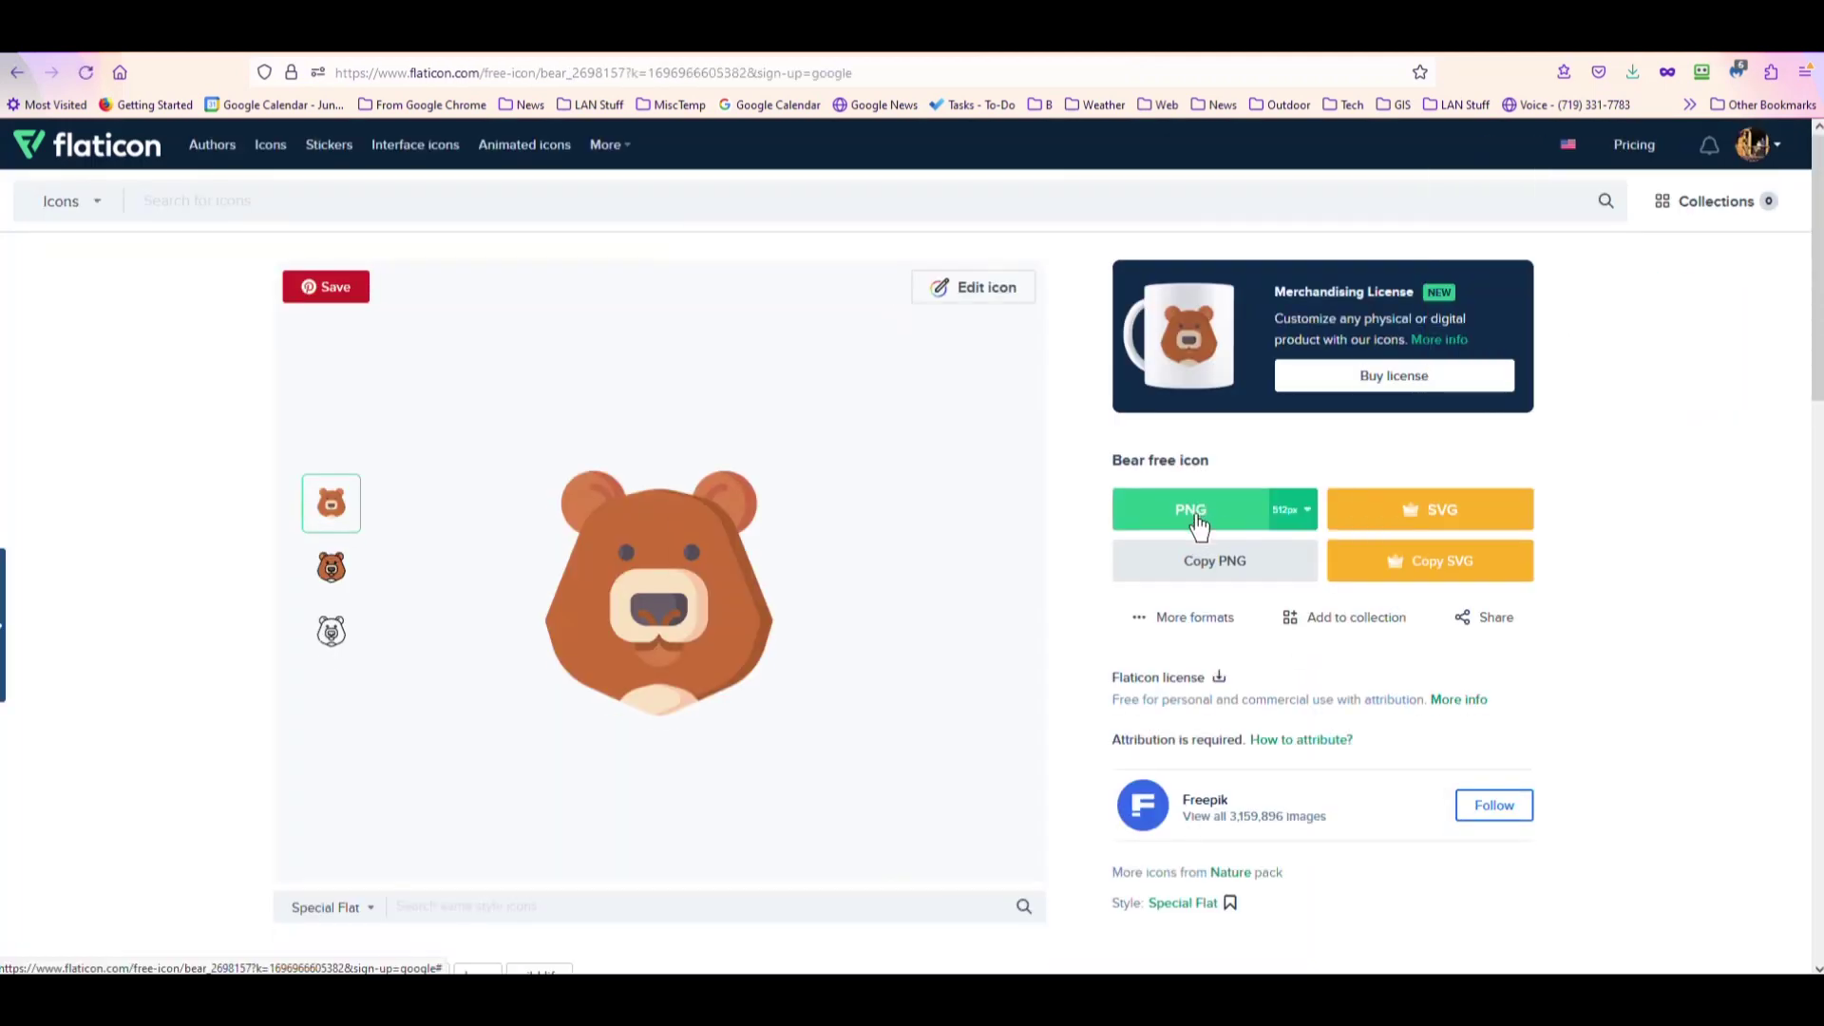
pyautogui.click(1197, 513)
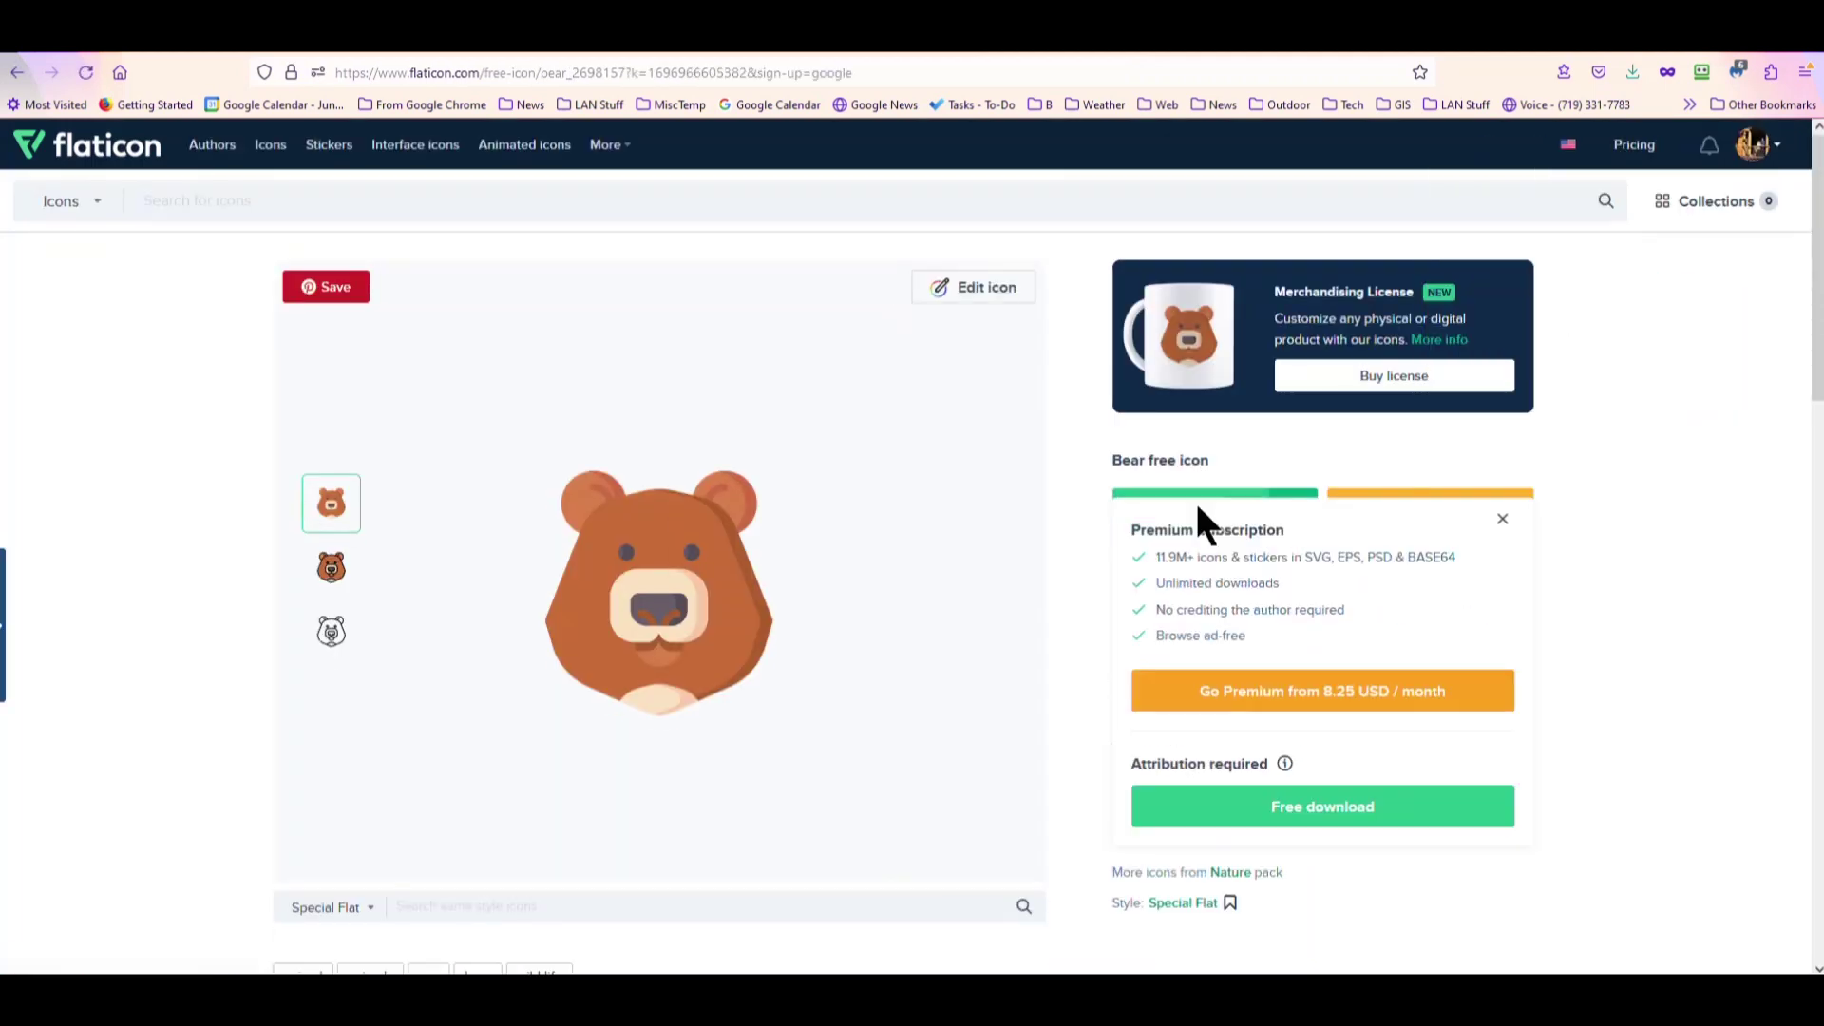
pyautogui.click(1279, 810)
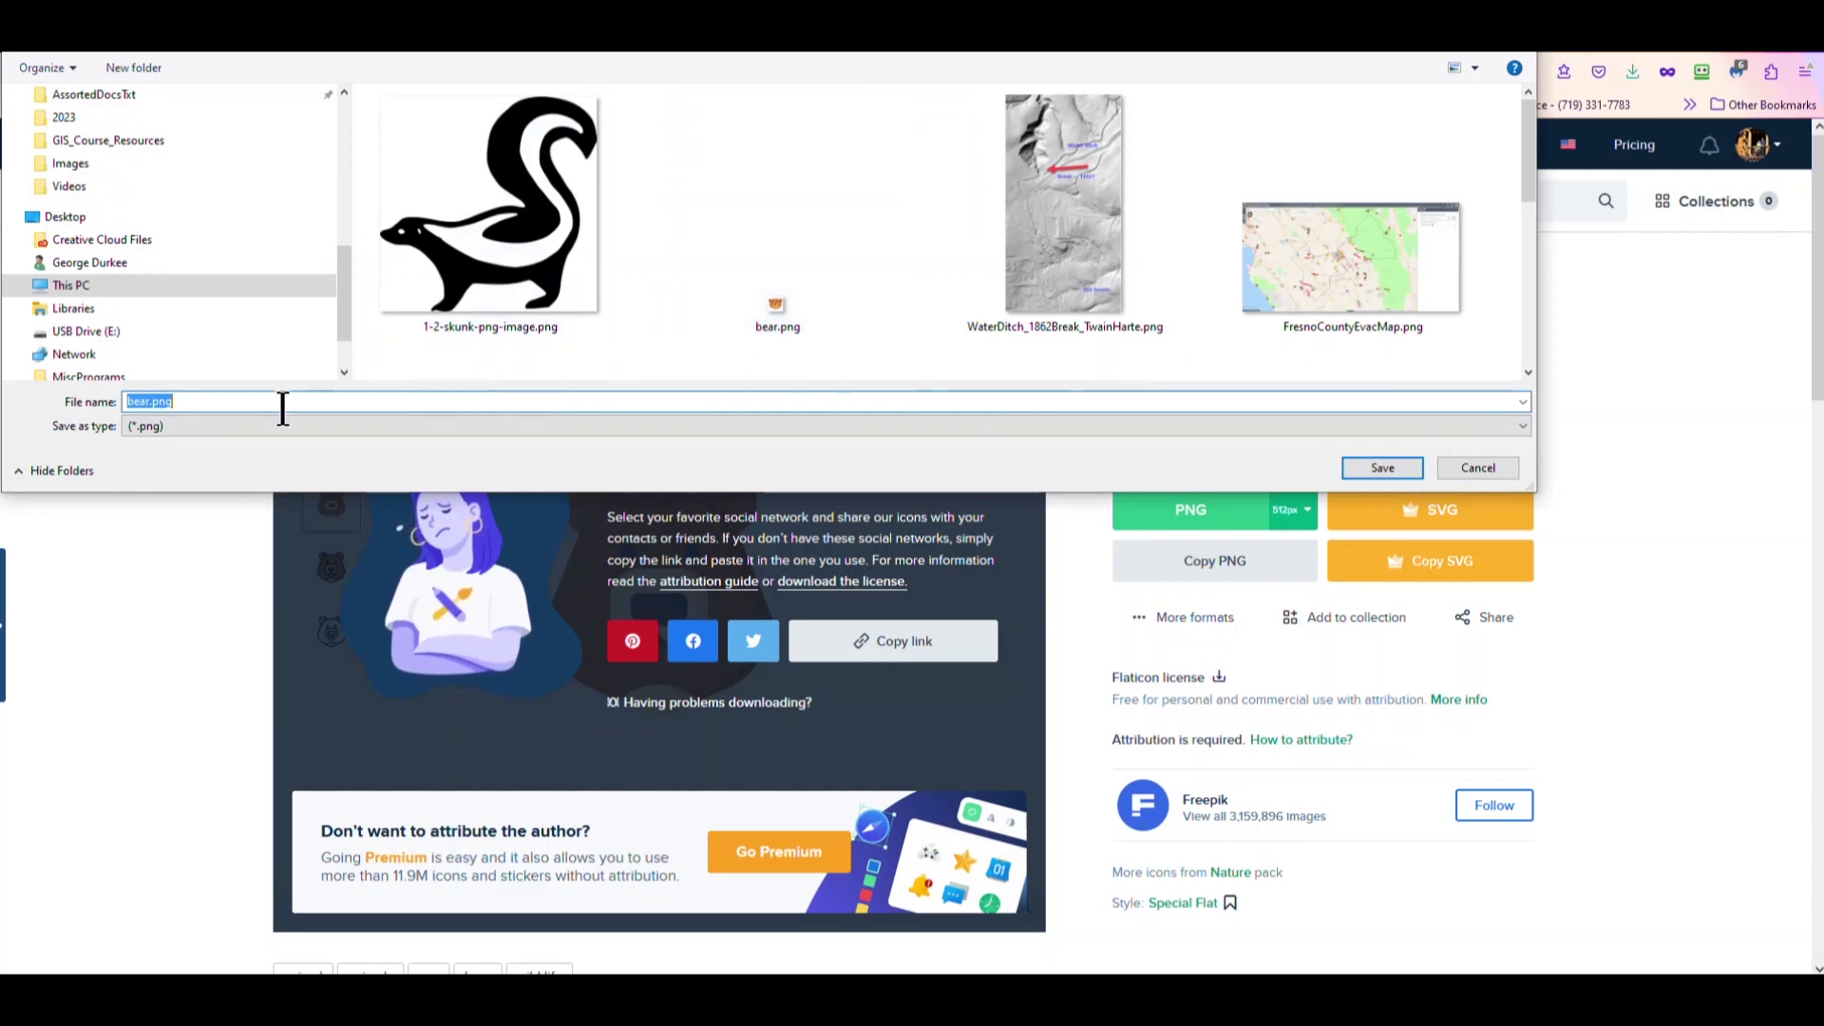
pyautogui.click(150, 401)
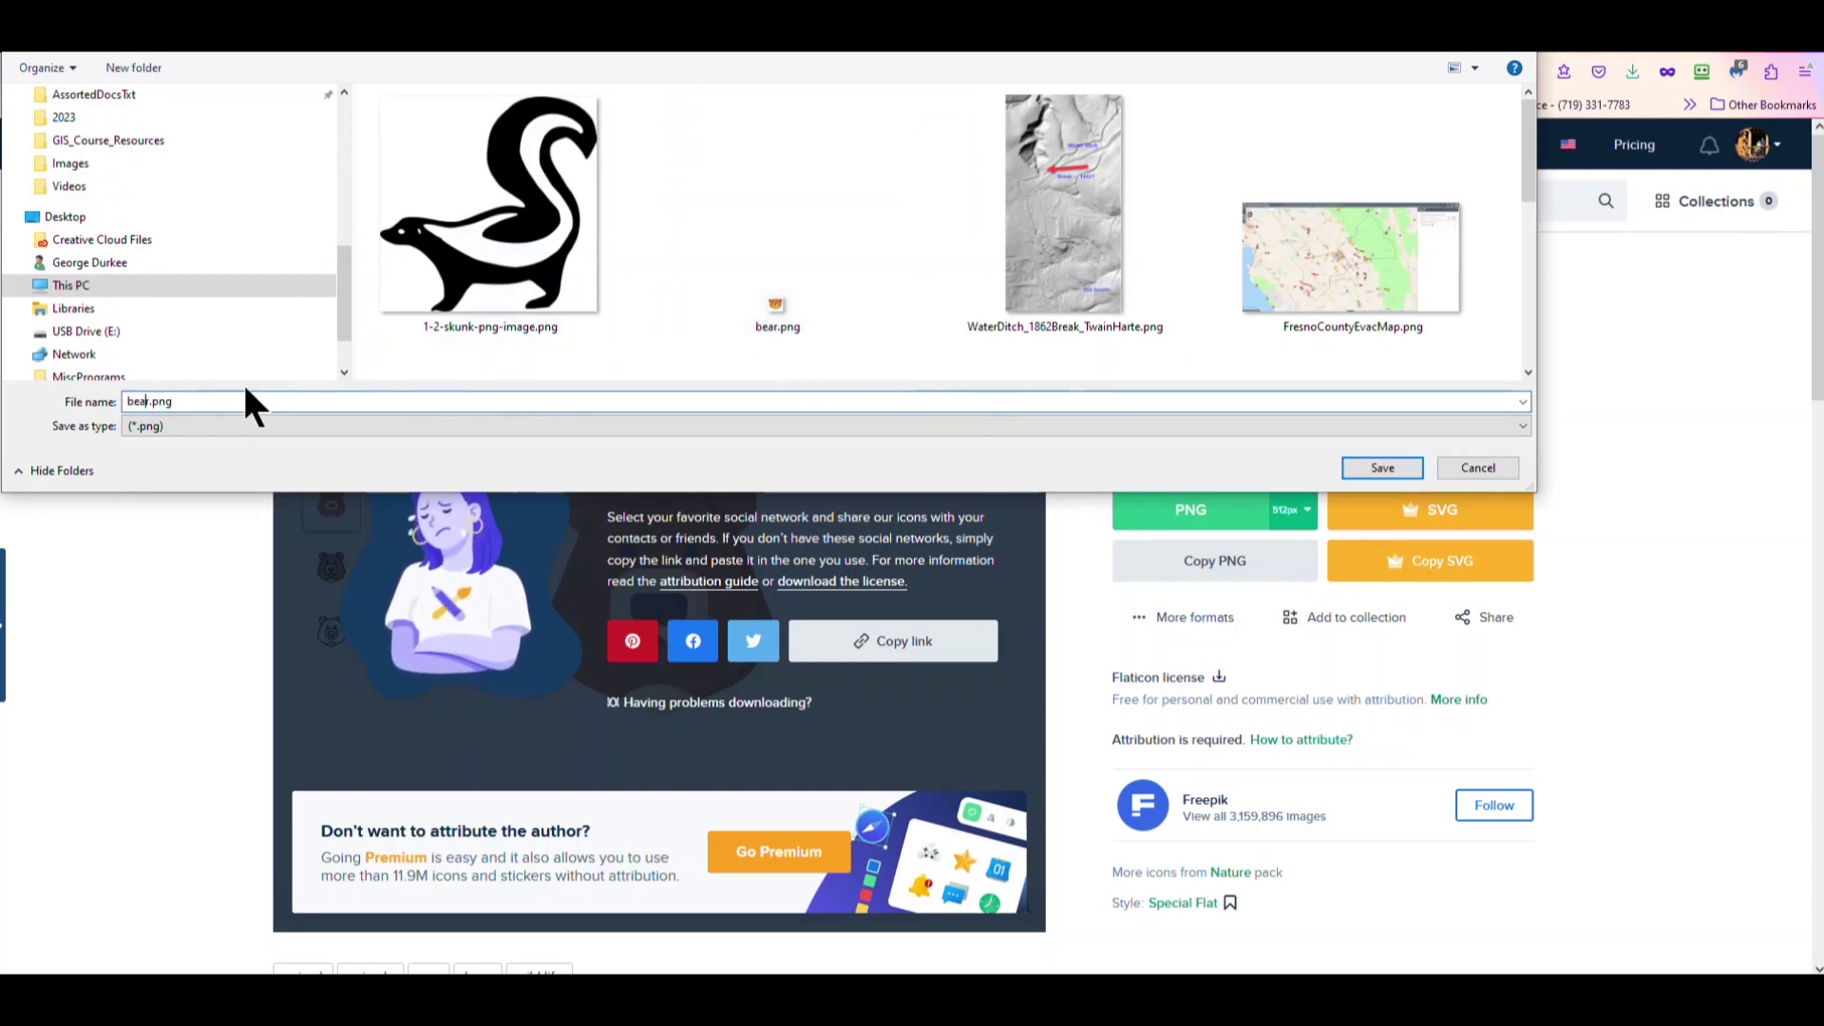
pyautogui.write('2')
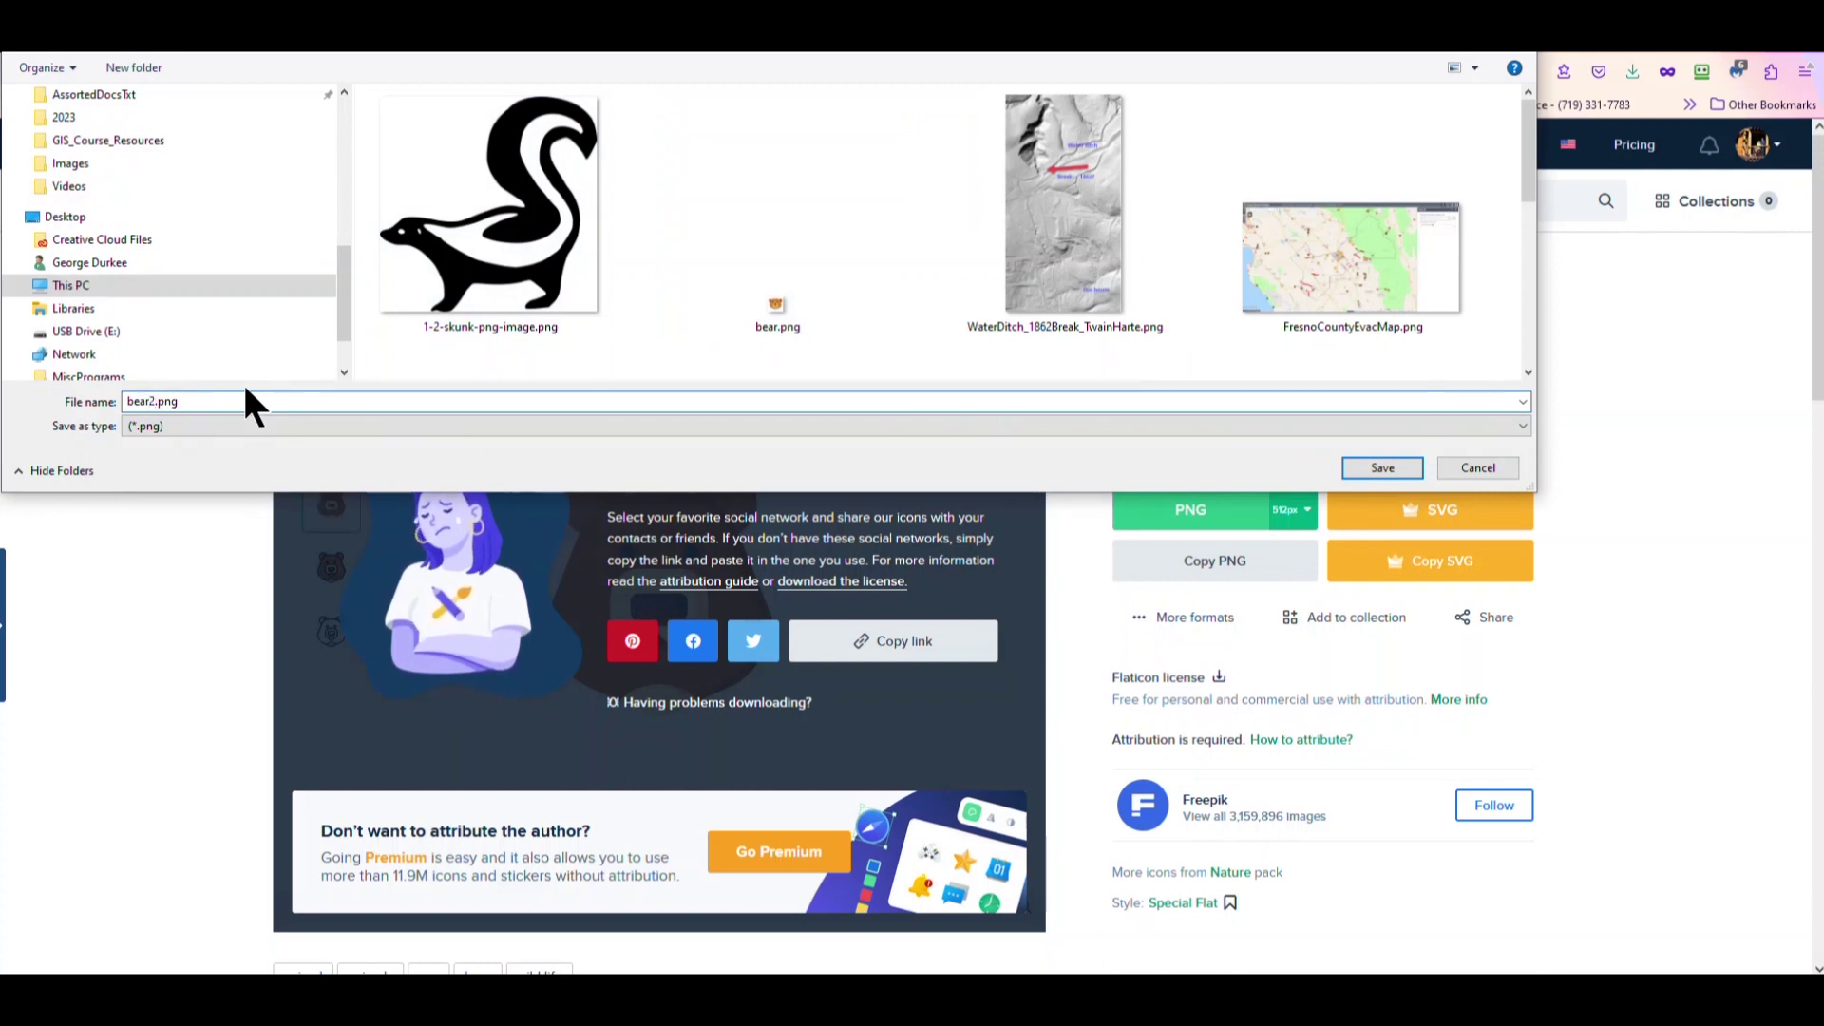
pyautogui.press('Return')
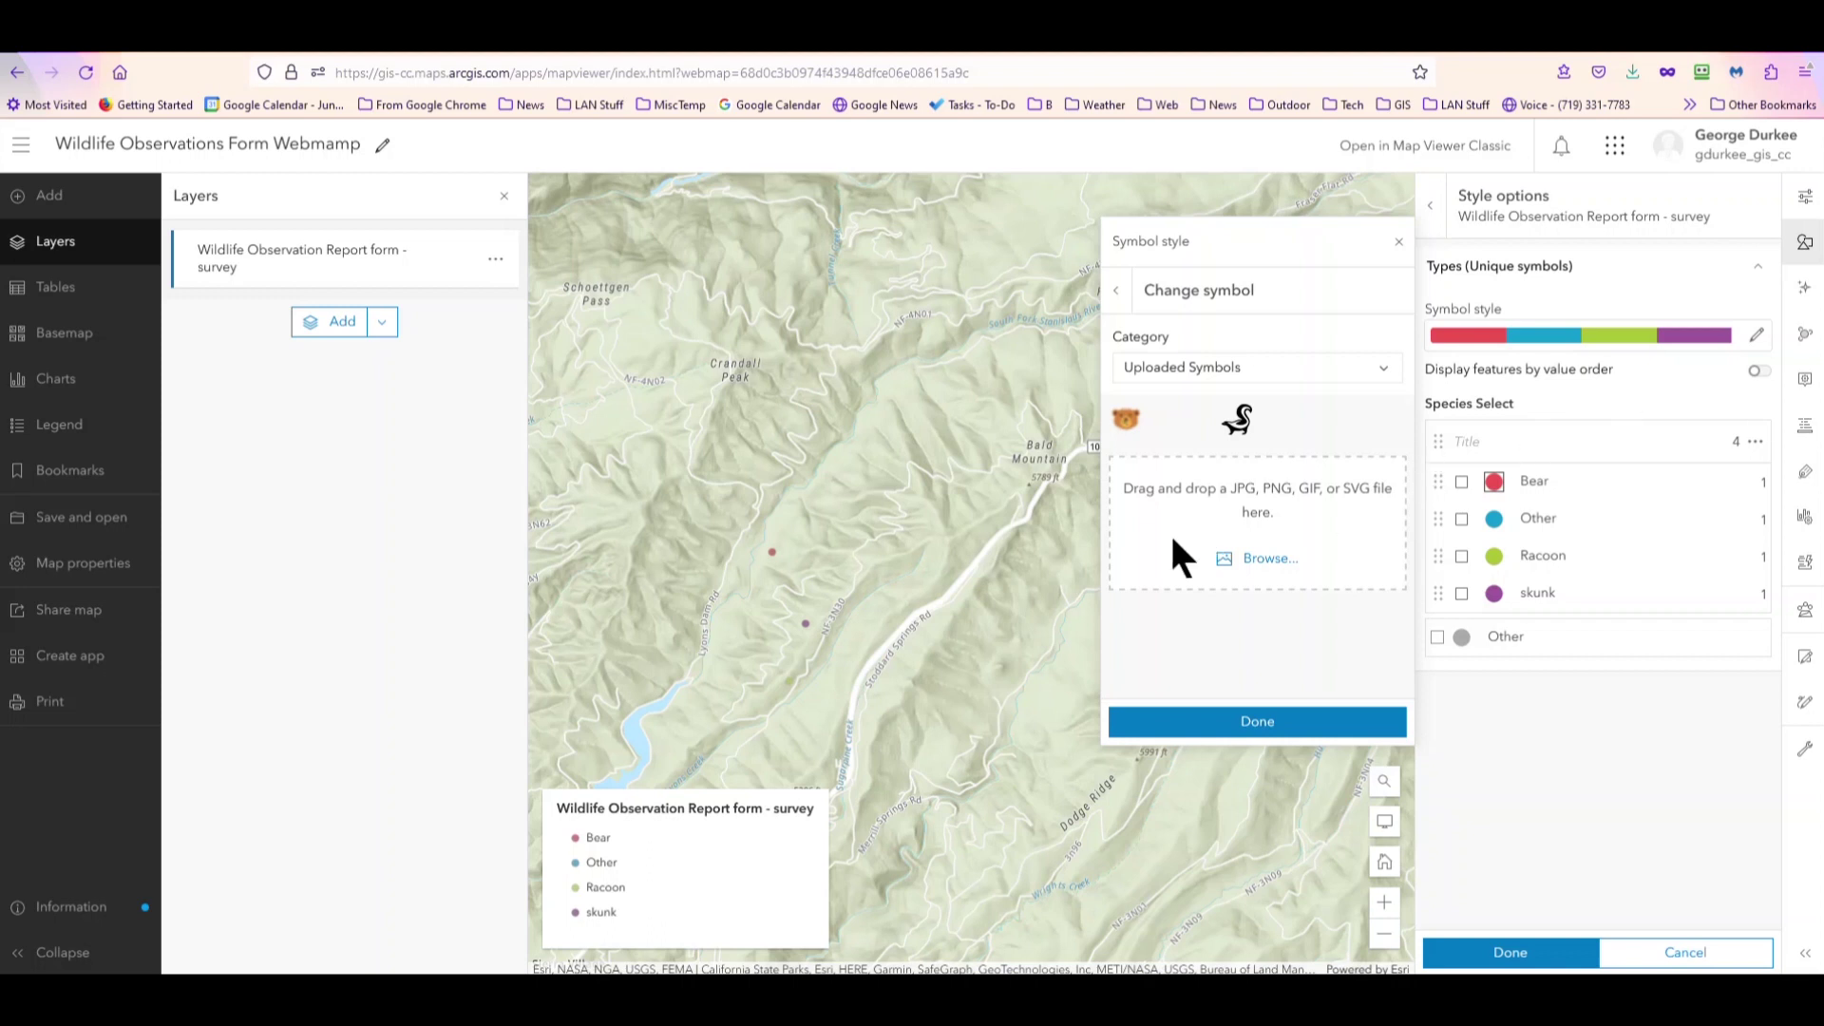
# Step: Back in Map Viewer, upload the downloaded brown bear icon as the Bear category's symbol
pyautogui.moveTo(1173, 549); pyautogui.dragTo(1239, 579)
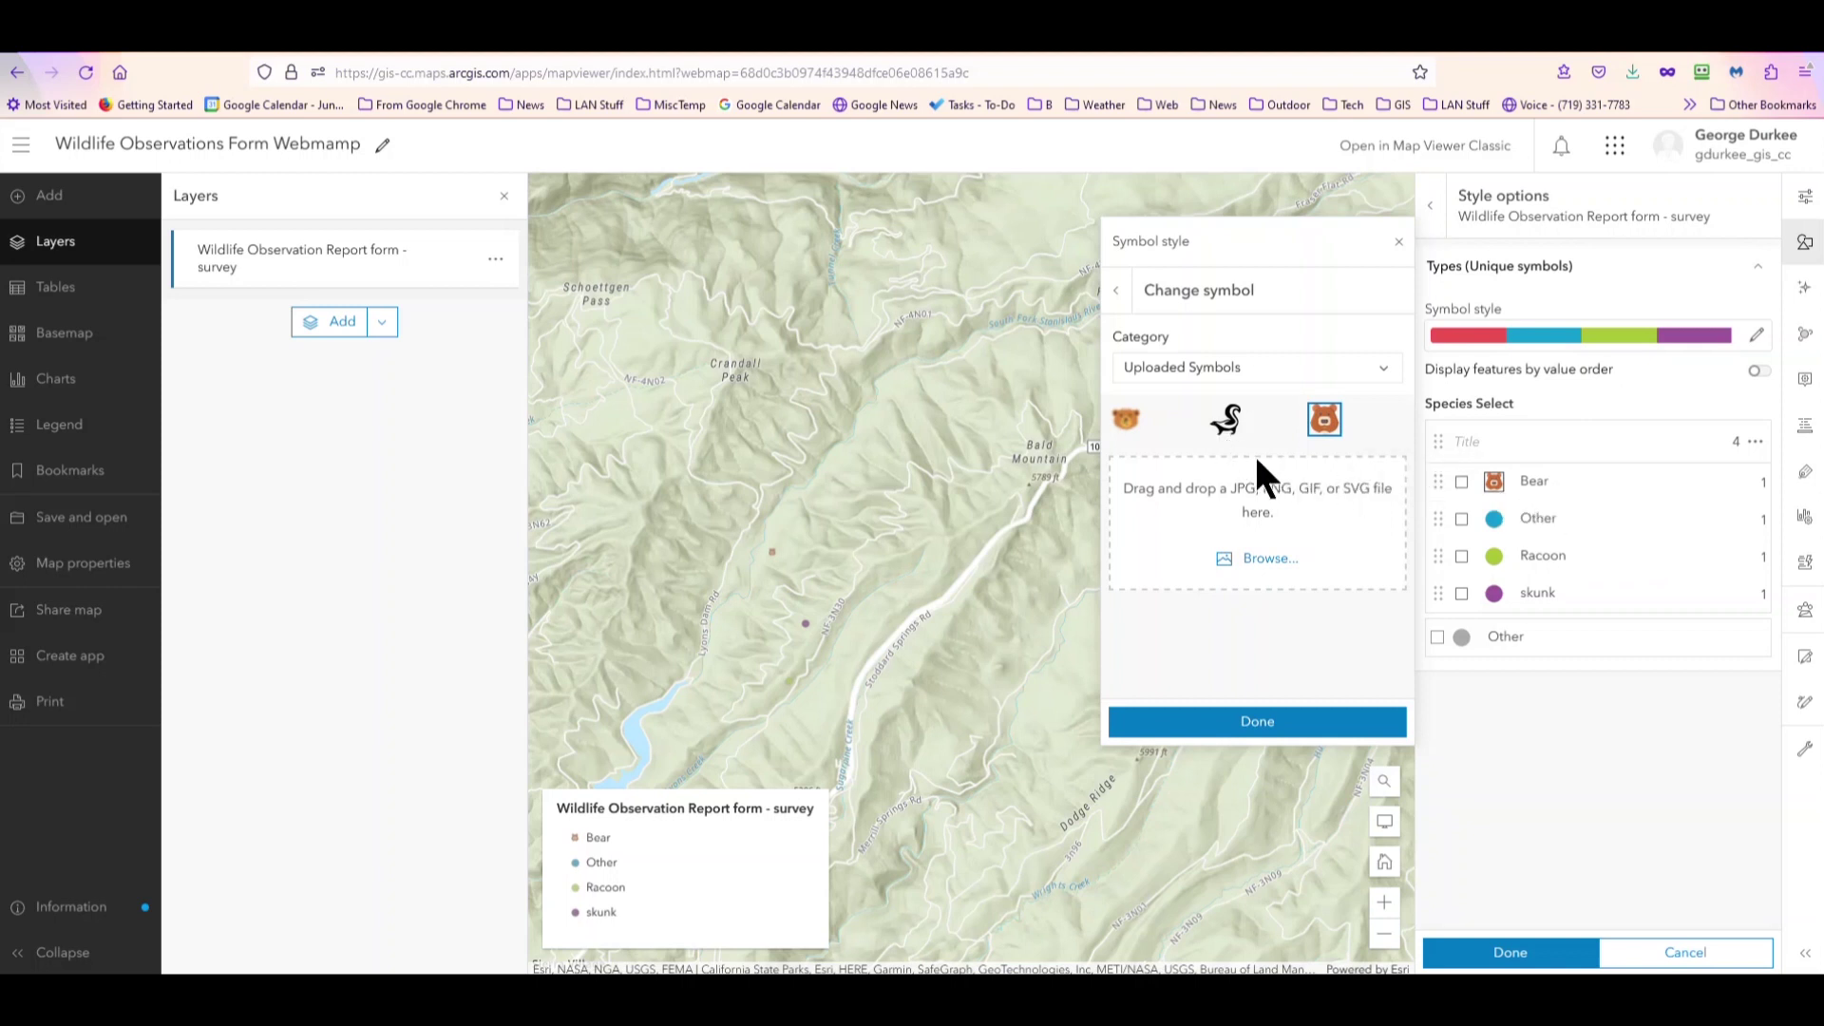
# Step: Change the skunk category's symbol to the skunk image from the uploaded symbols
pyautogui.click(1487, 594)
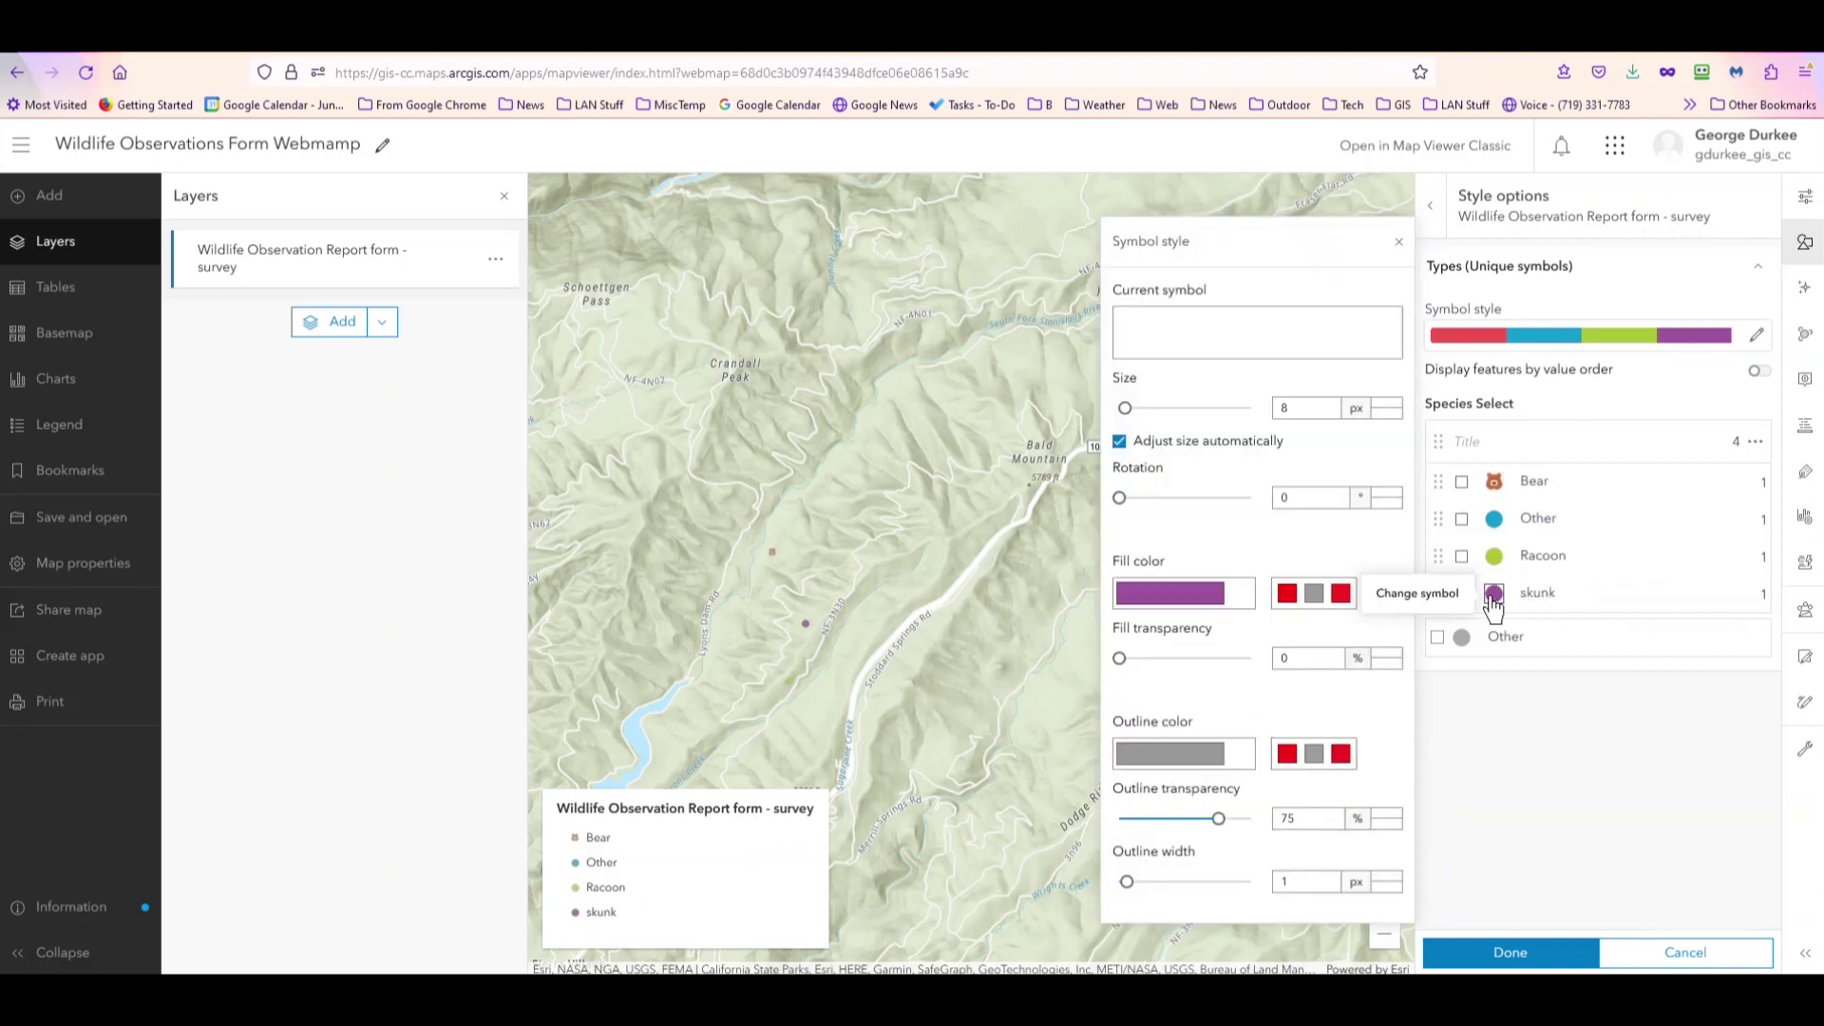
pyautogui.click(1338, 342)
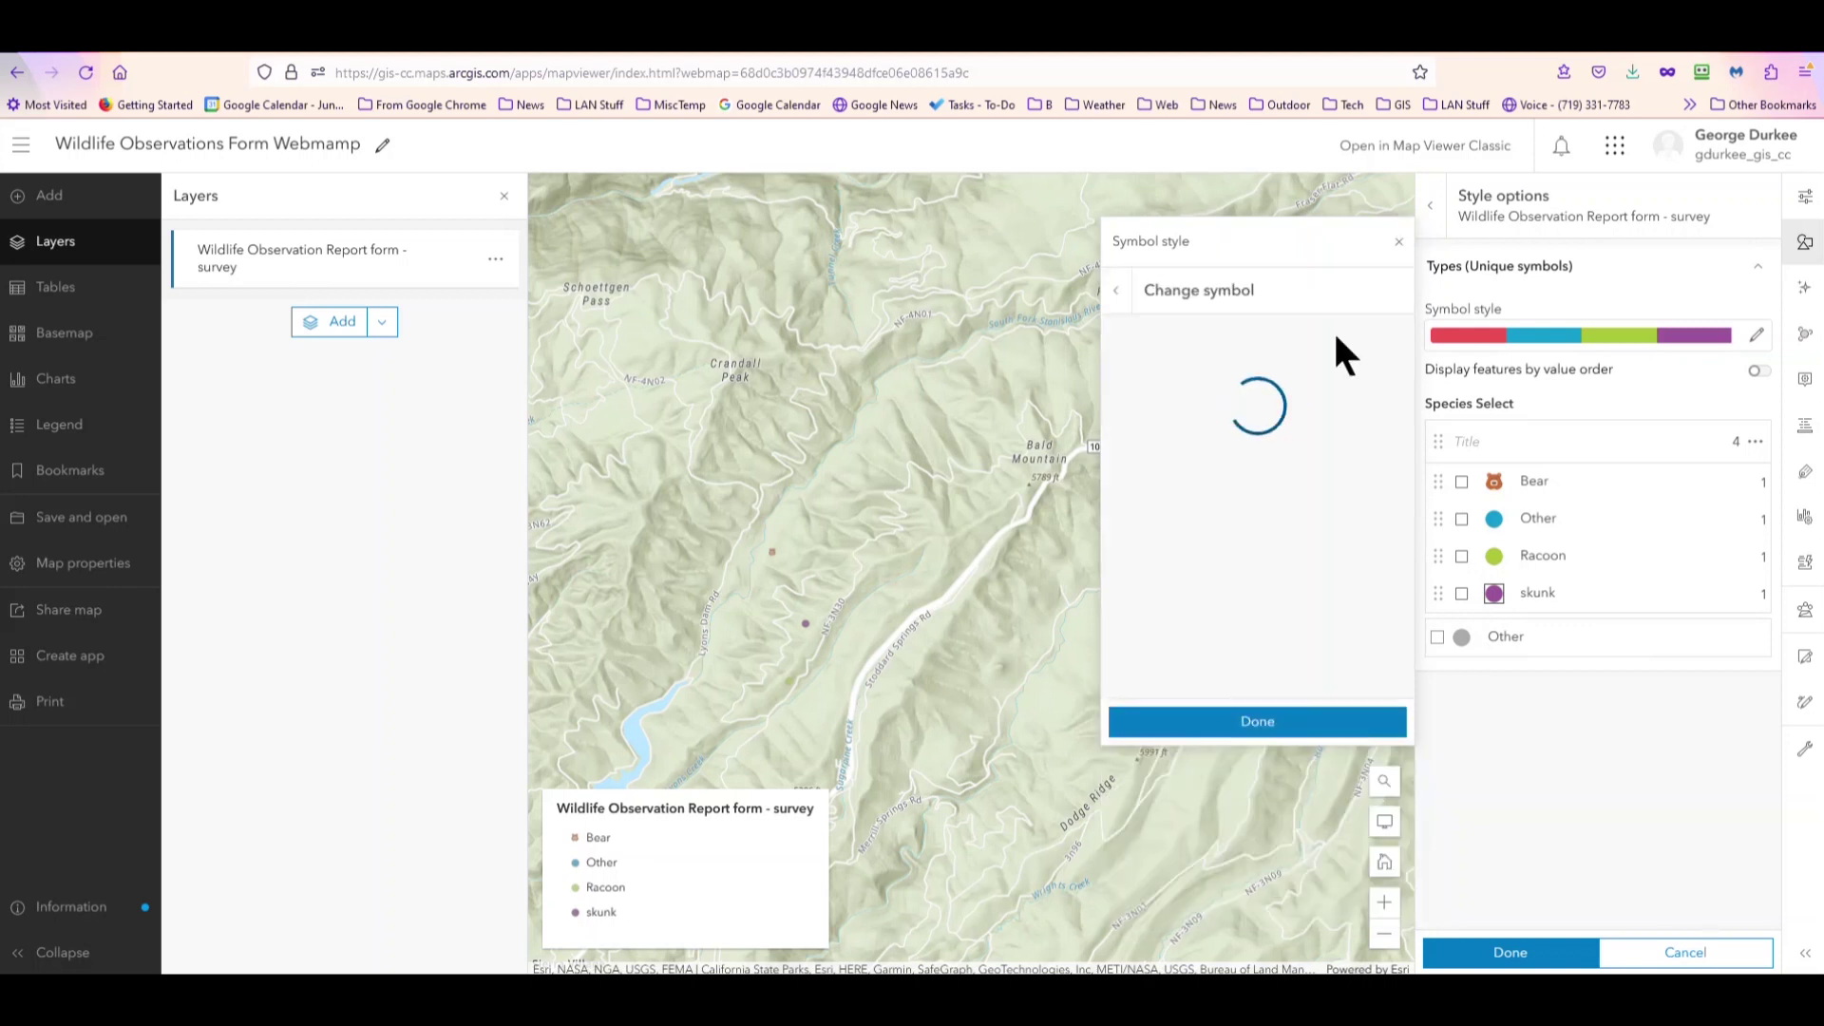
pyautogui.click(1273, 380)
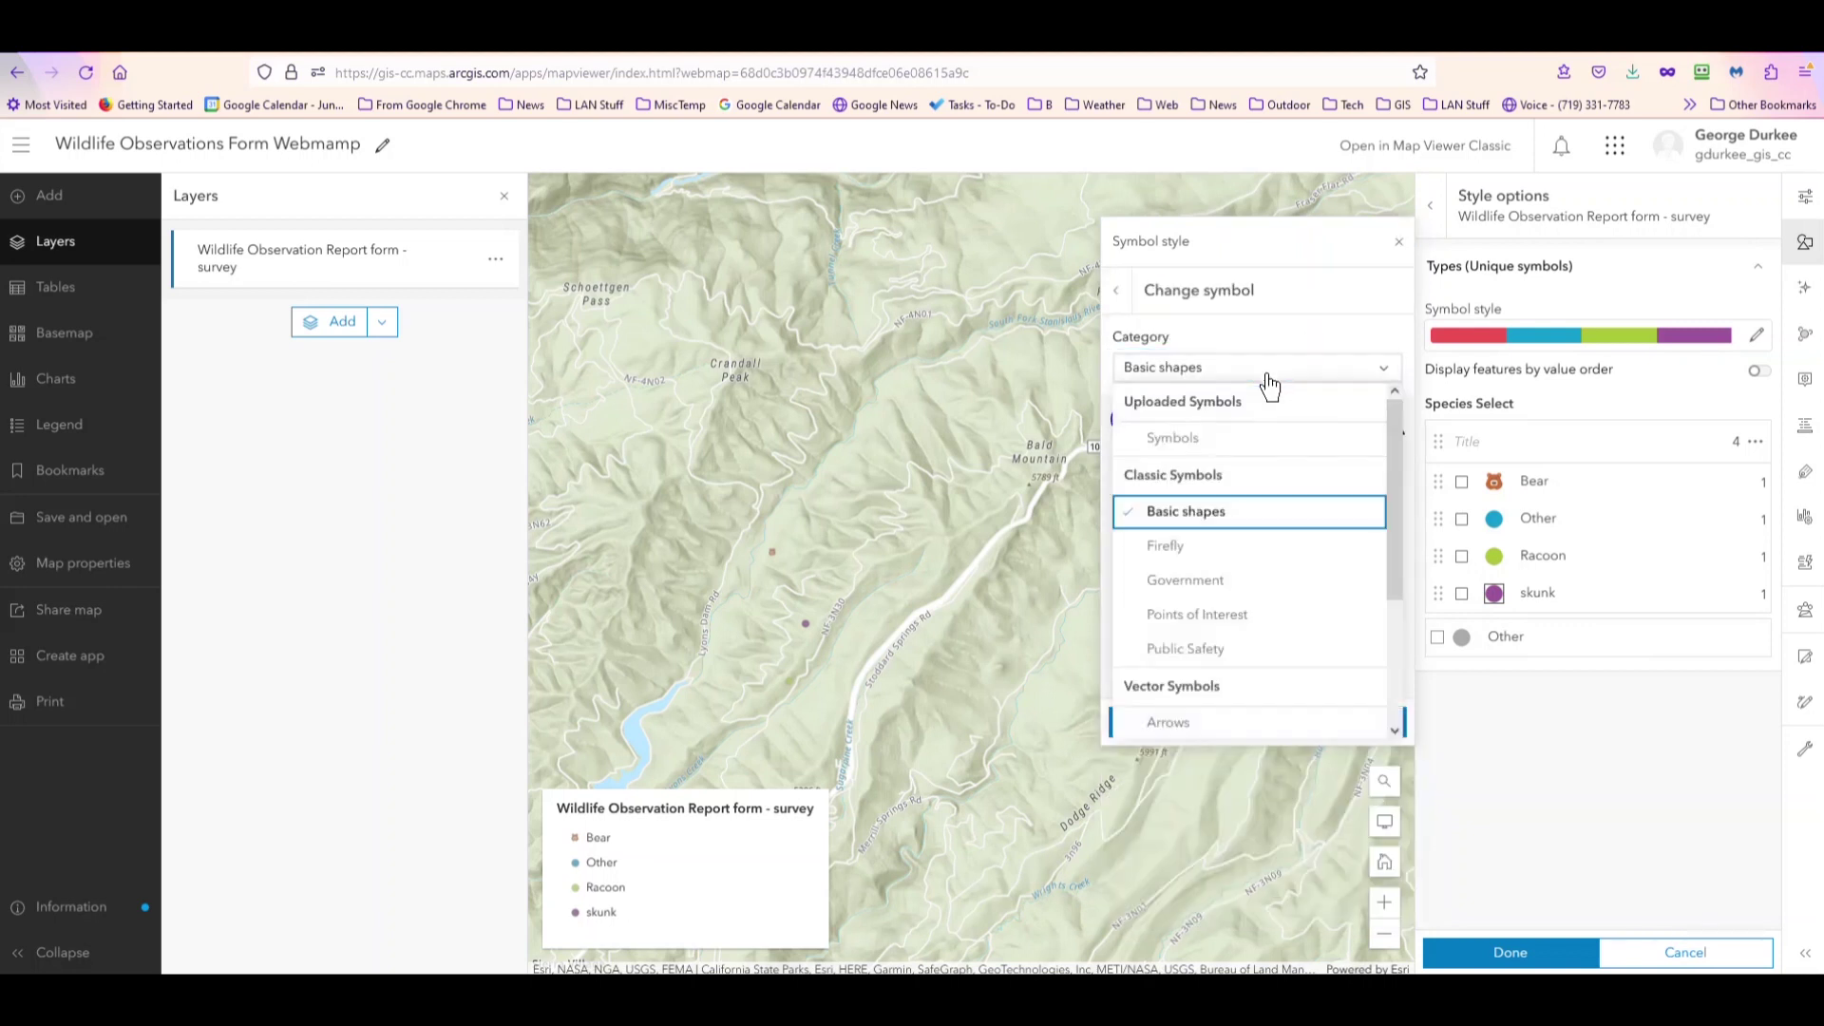
pyautogui.click(1197, 443)
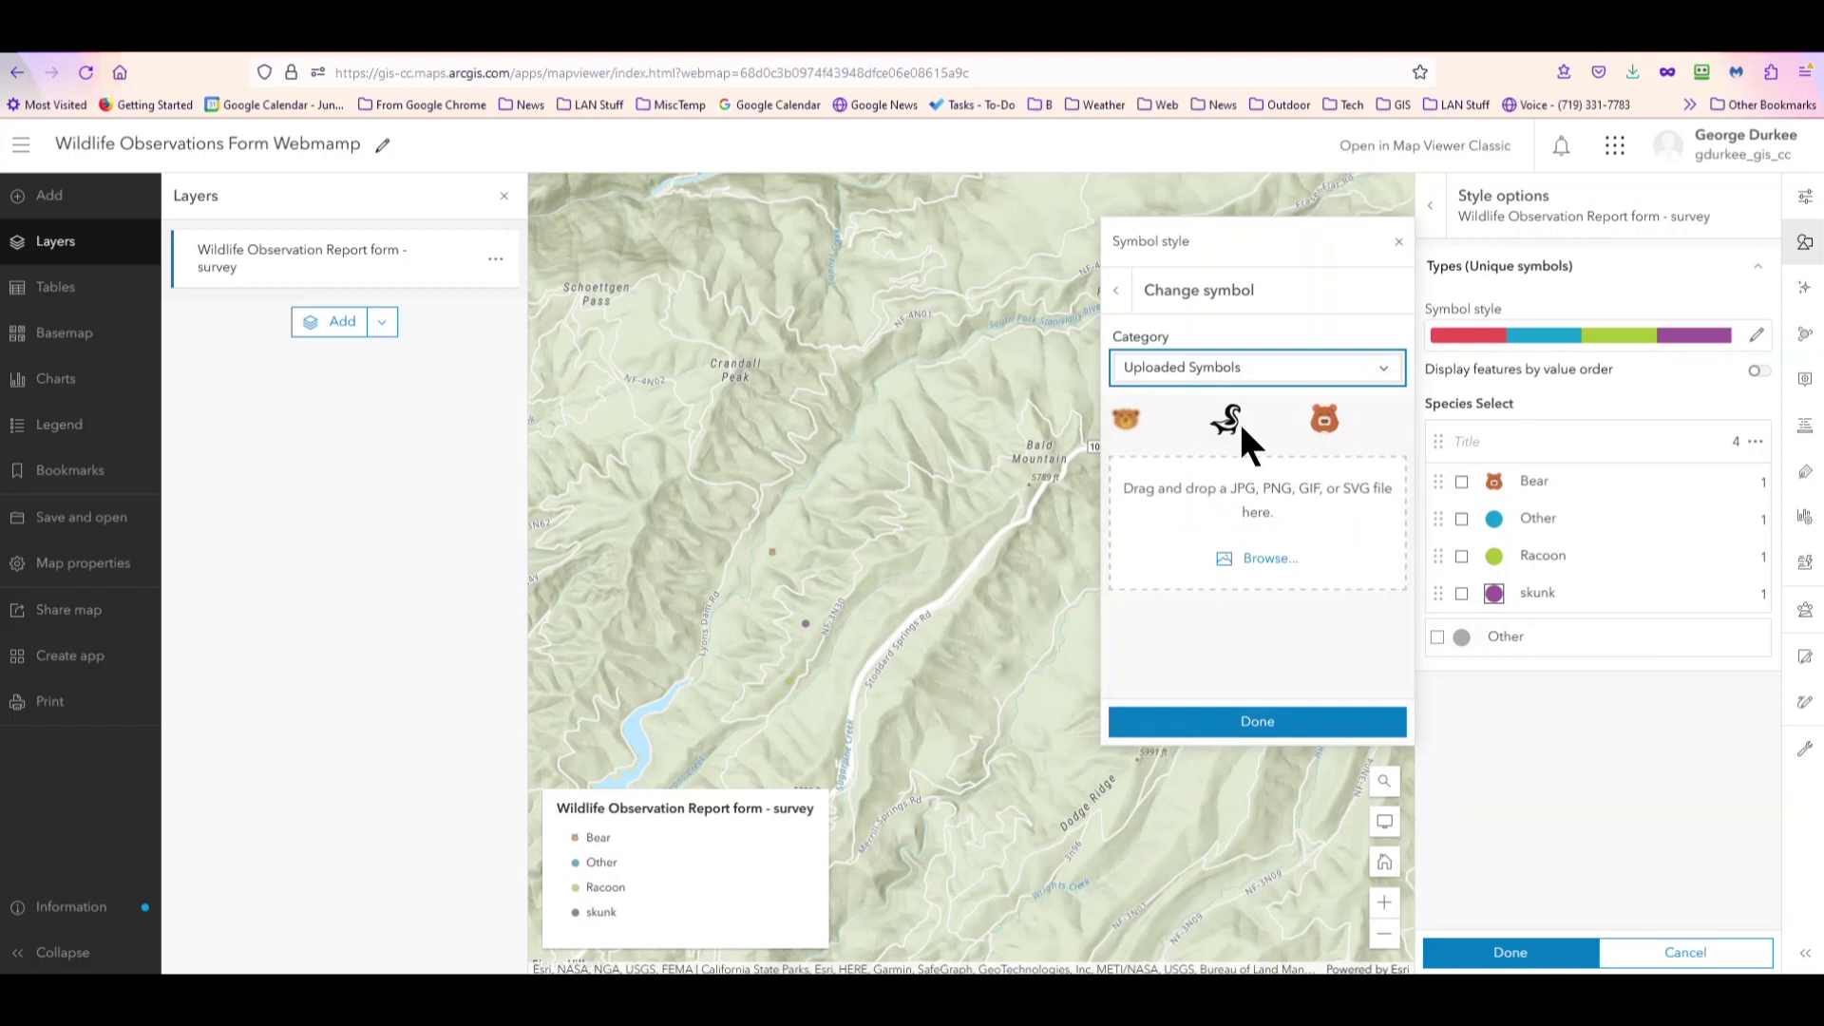
pyautogui.click(1233, 420)
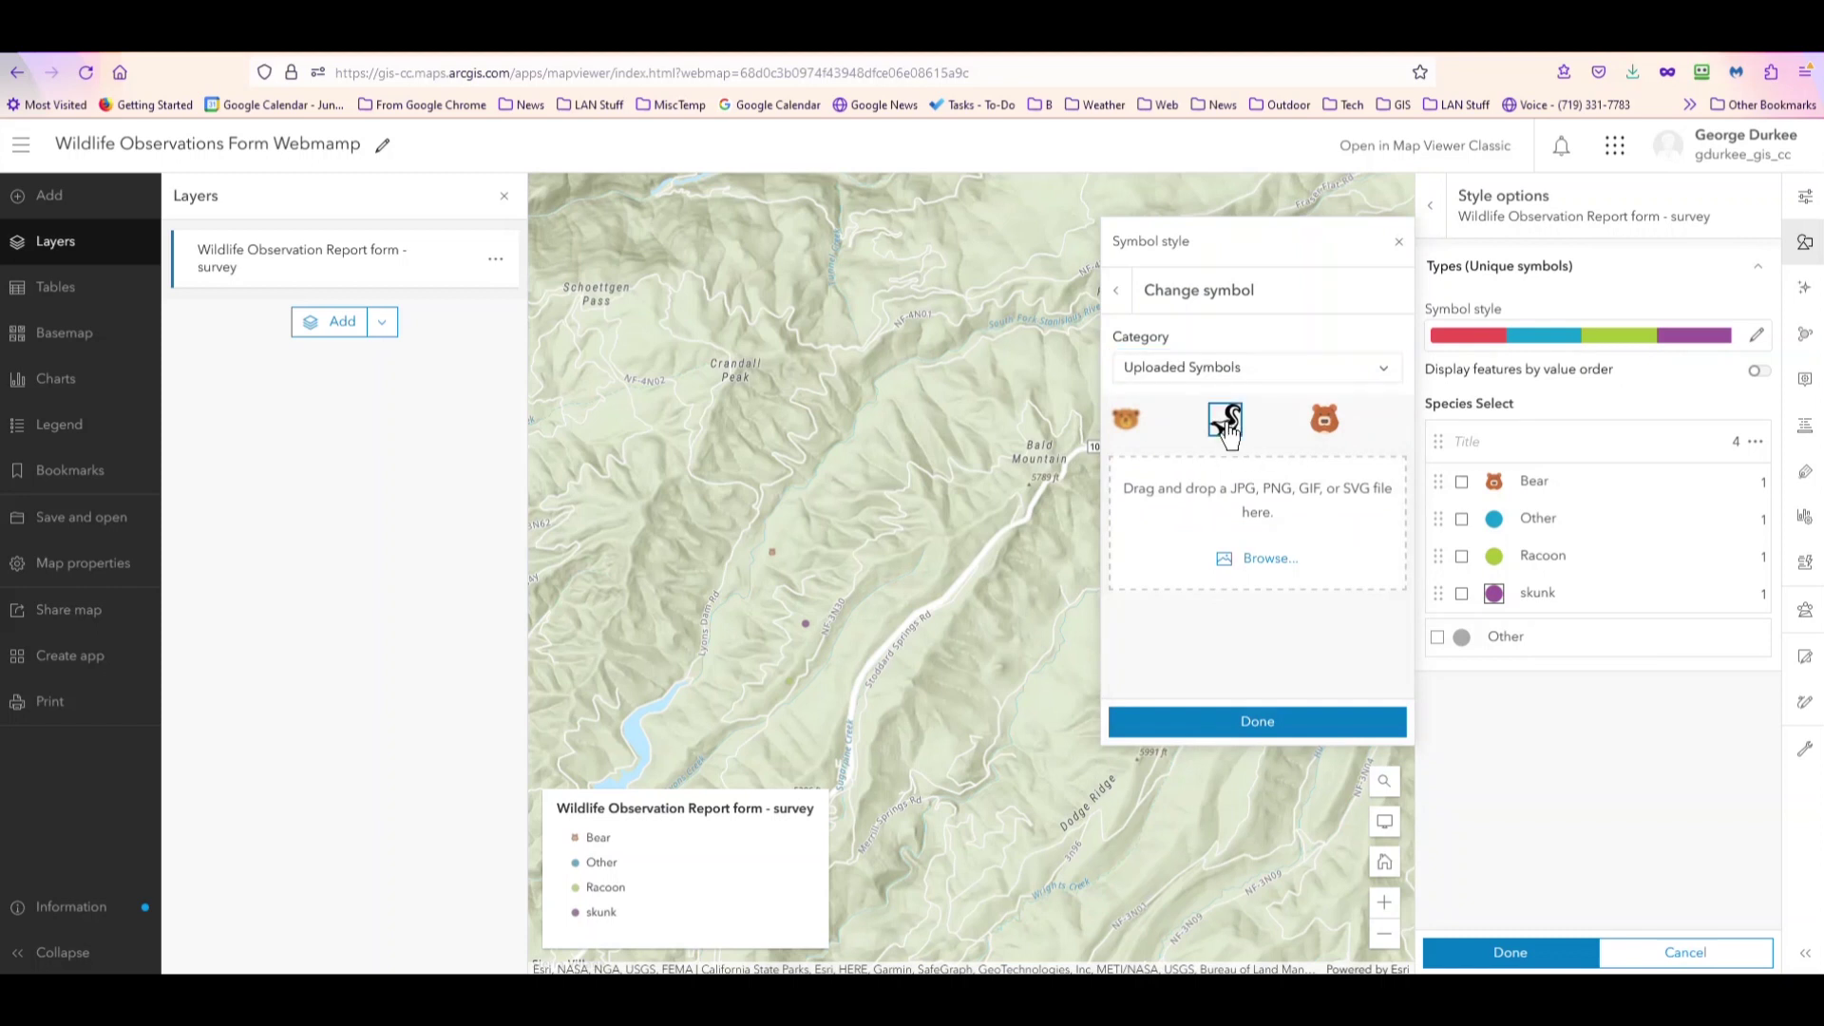
# Step: Confirm the skunk image as the category symbol and set the size of the layer's symbols to 32 px
pyautogui.click(1245, 721)
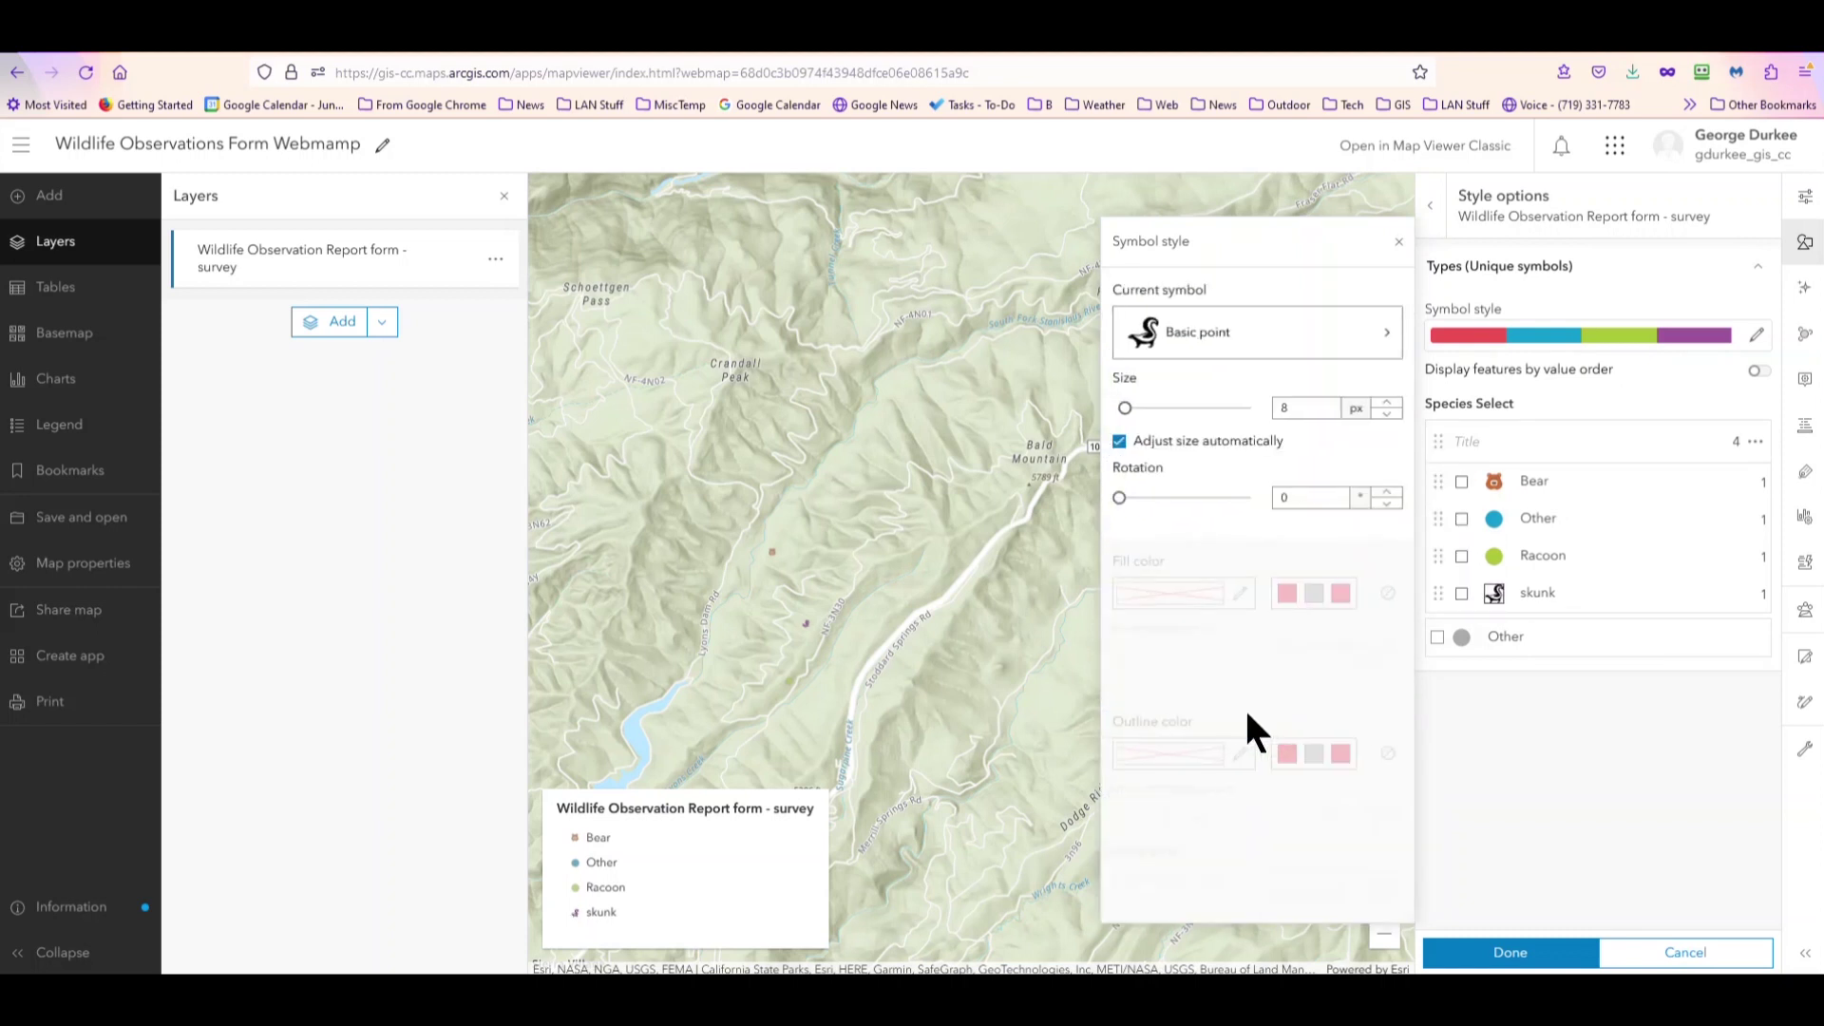
pyautogui.click(1509, 952)
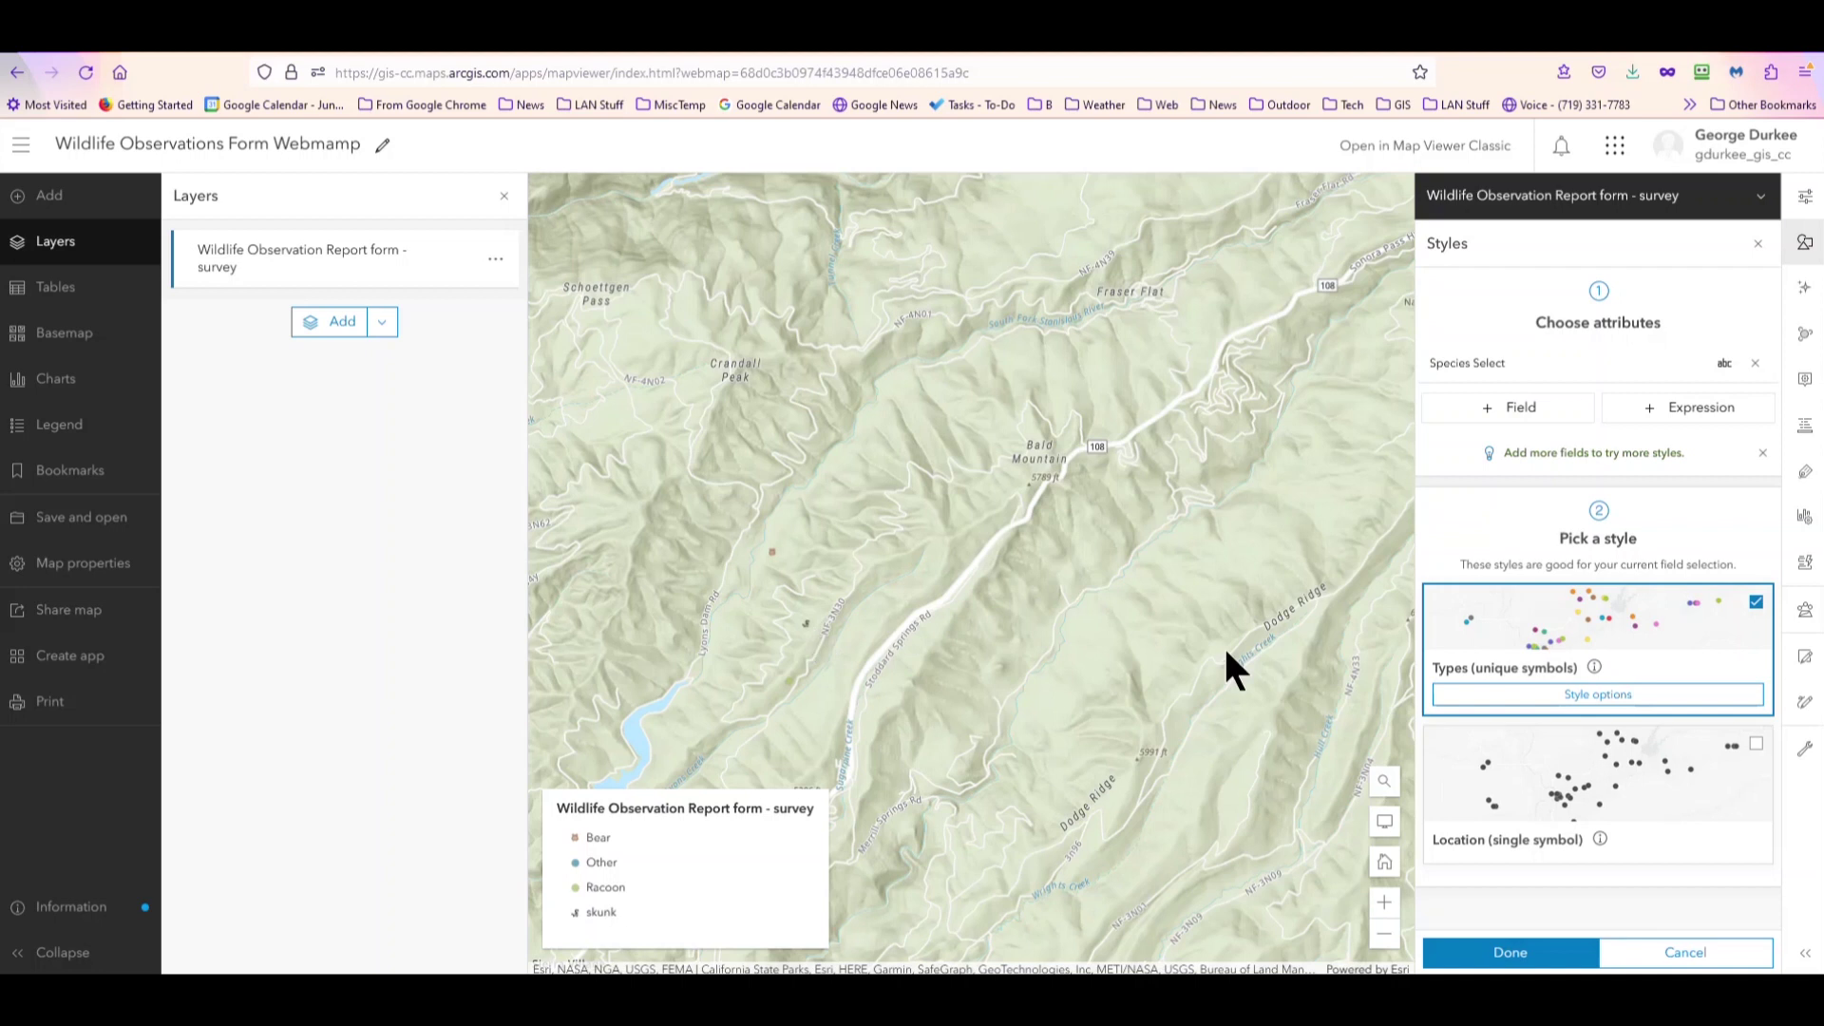
pyautogui.click(1580, 693)
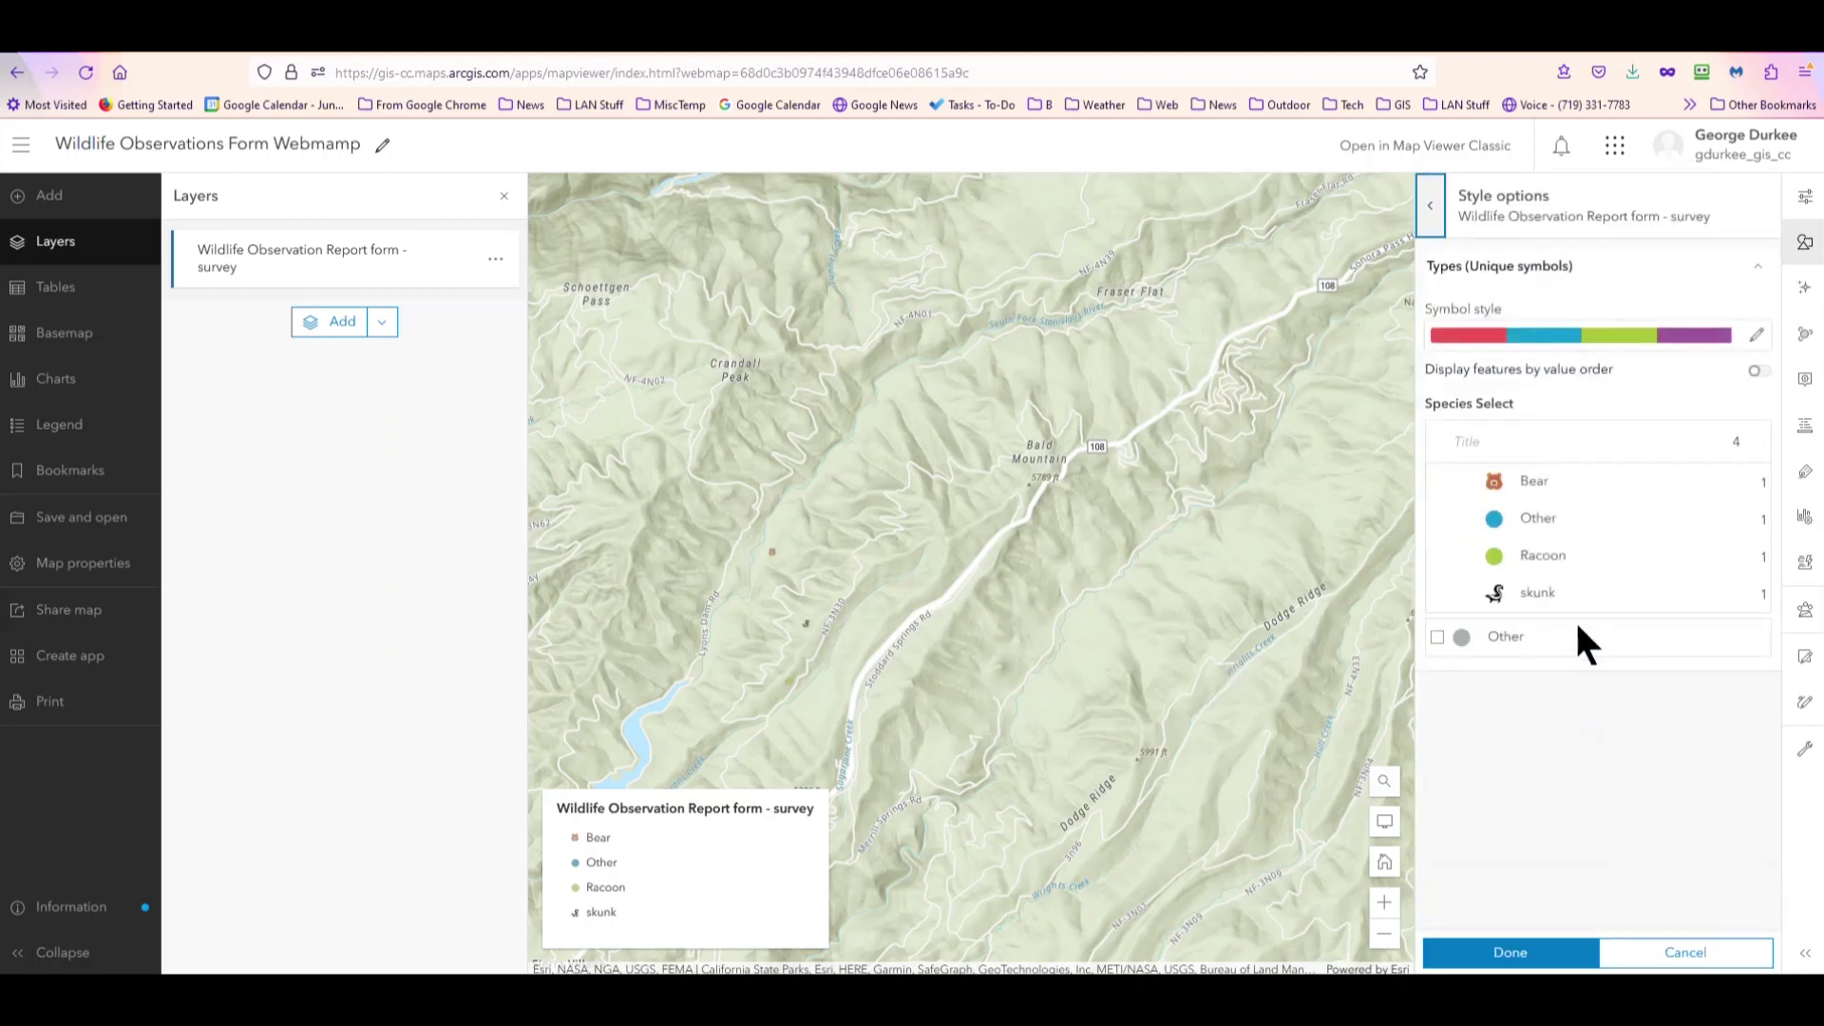
pyautogui.click(1495, 481)
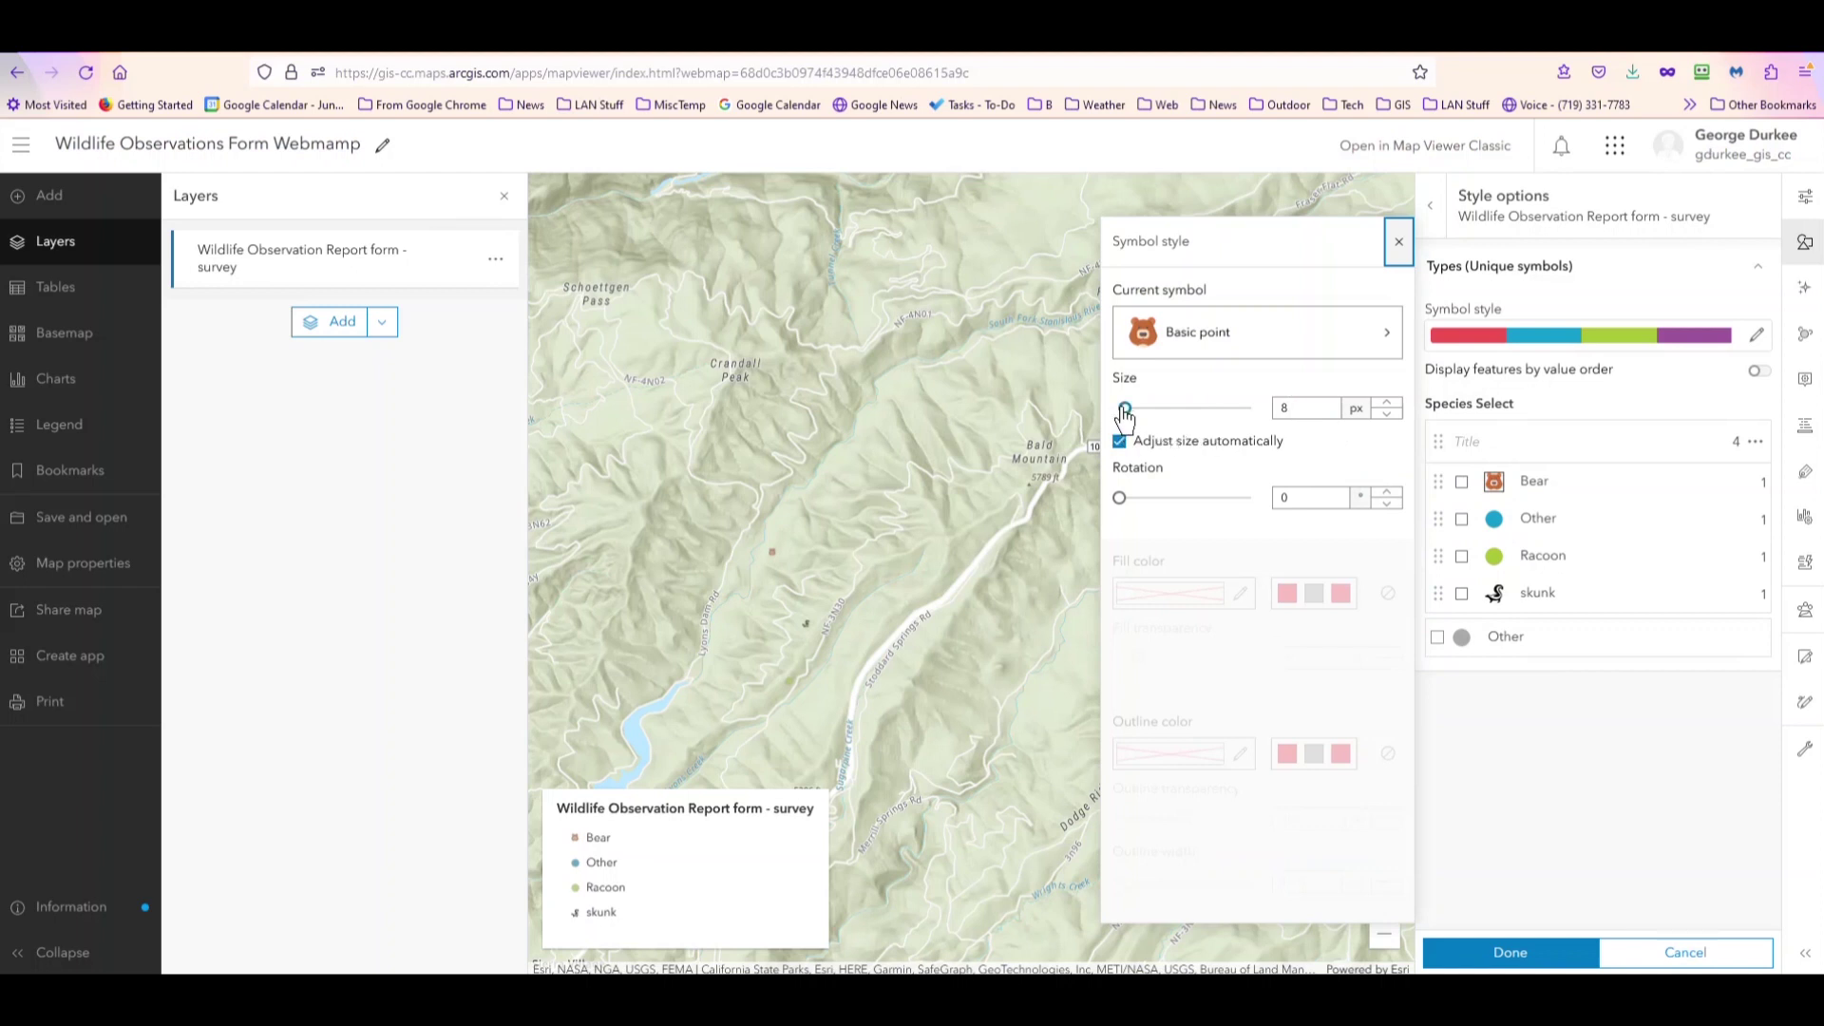
pyautogui.moveTo(1125, 408); pyautogui.dragTo(1148, 412)
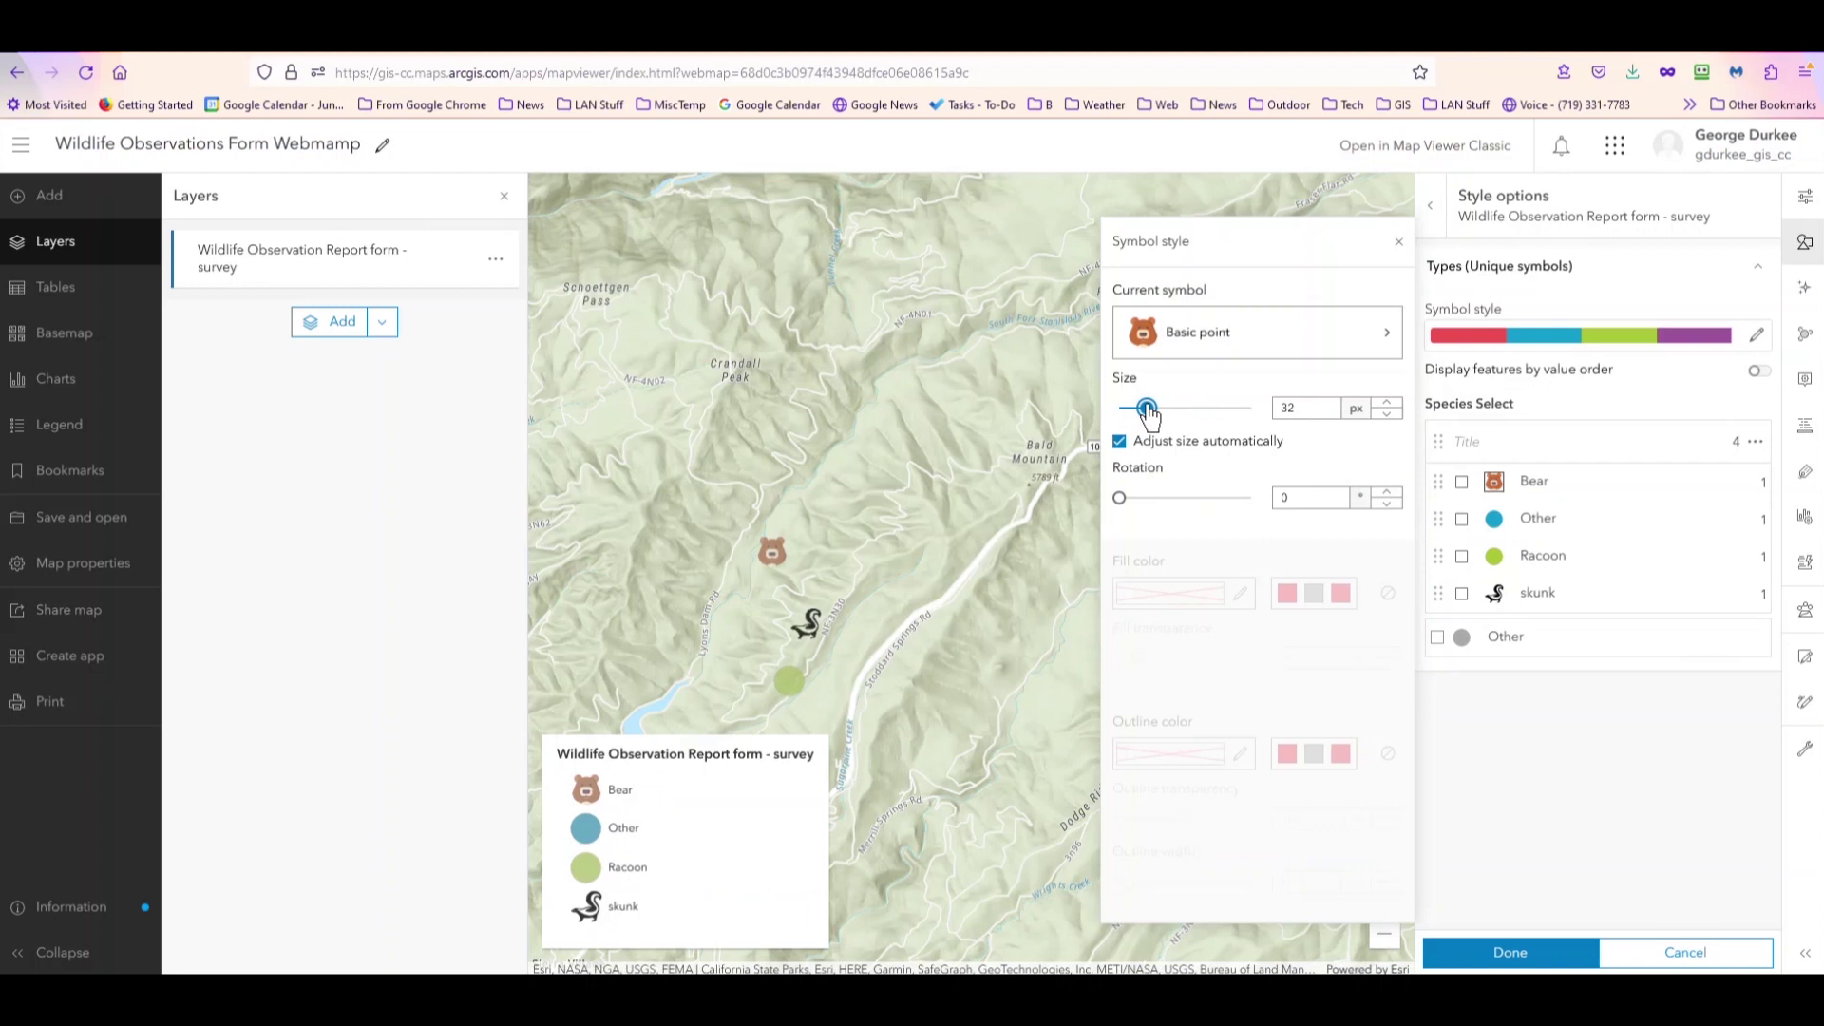
# Step: Finish styling the survey layer and save the web map
pyautogui.click(1504, 953)
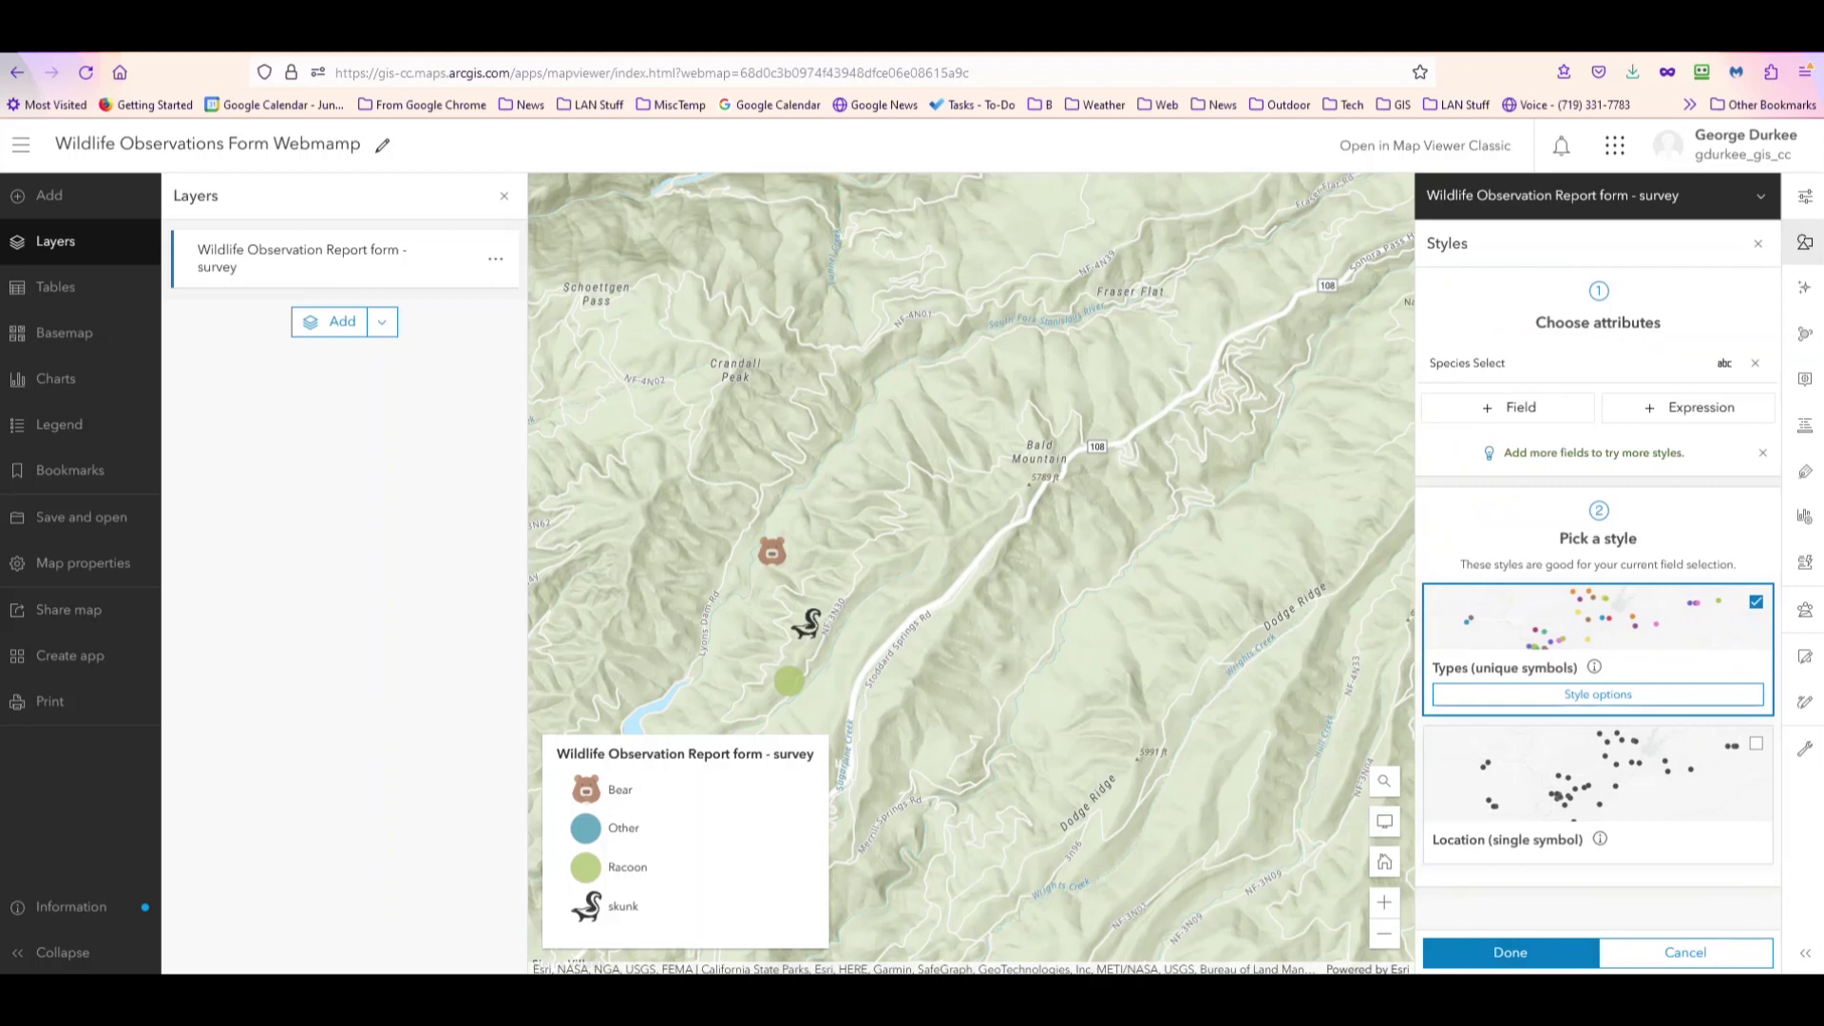
pyautogui.click(1508, 953)
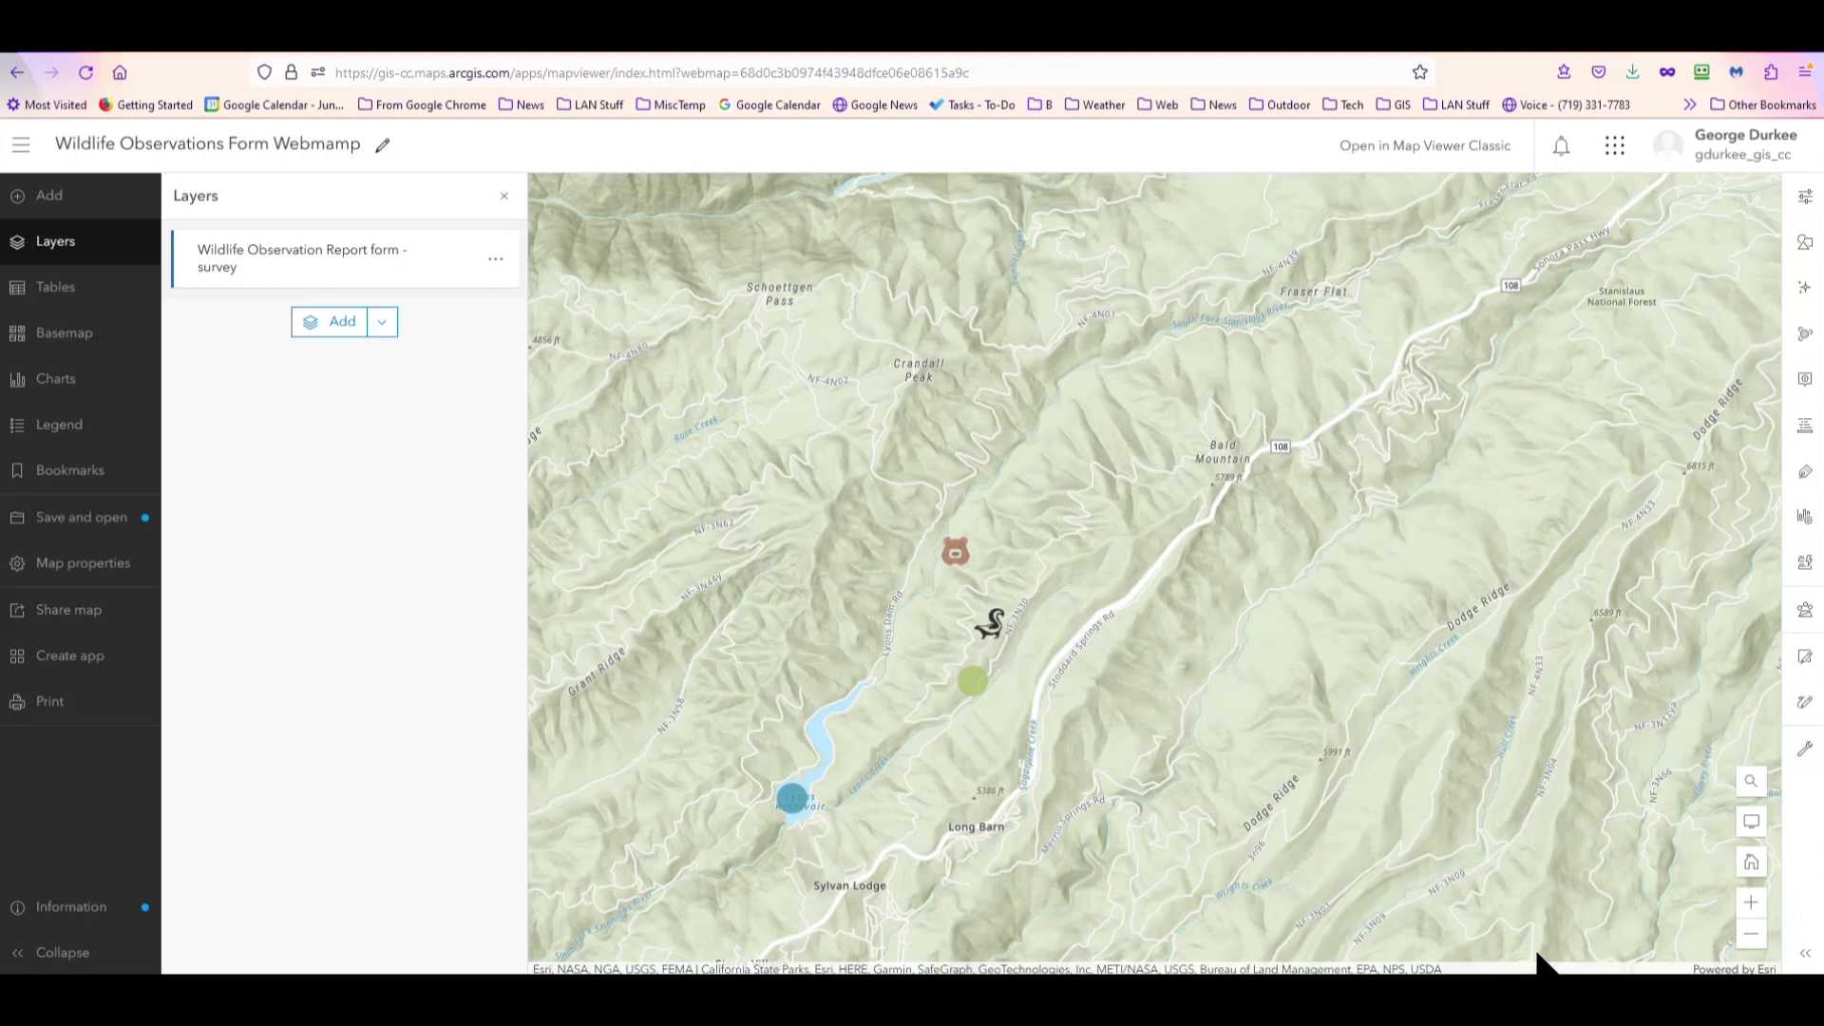
pyautogui.click(54, 534)
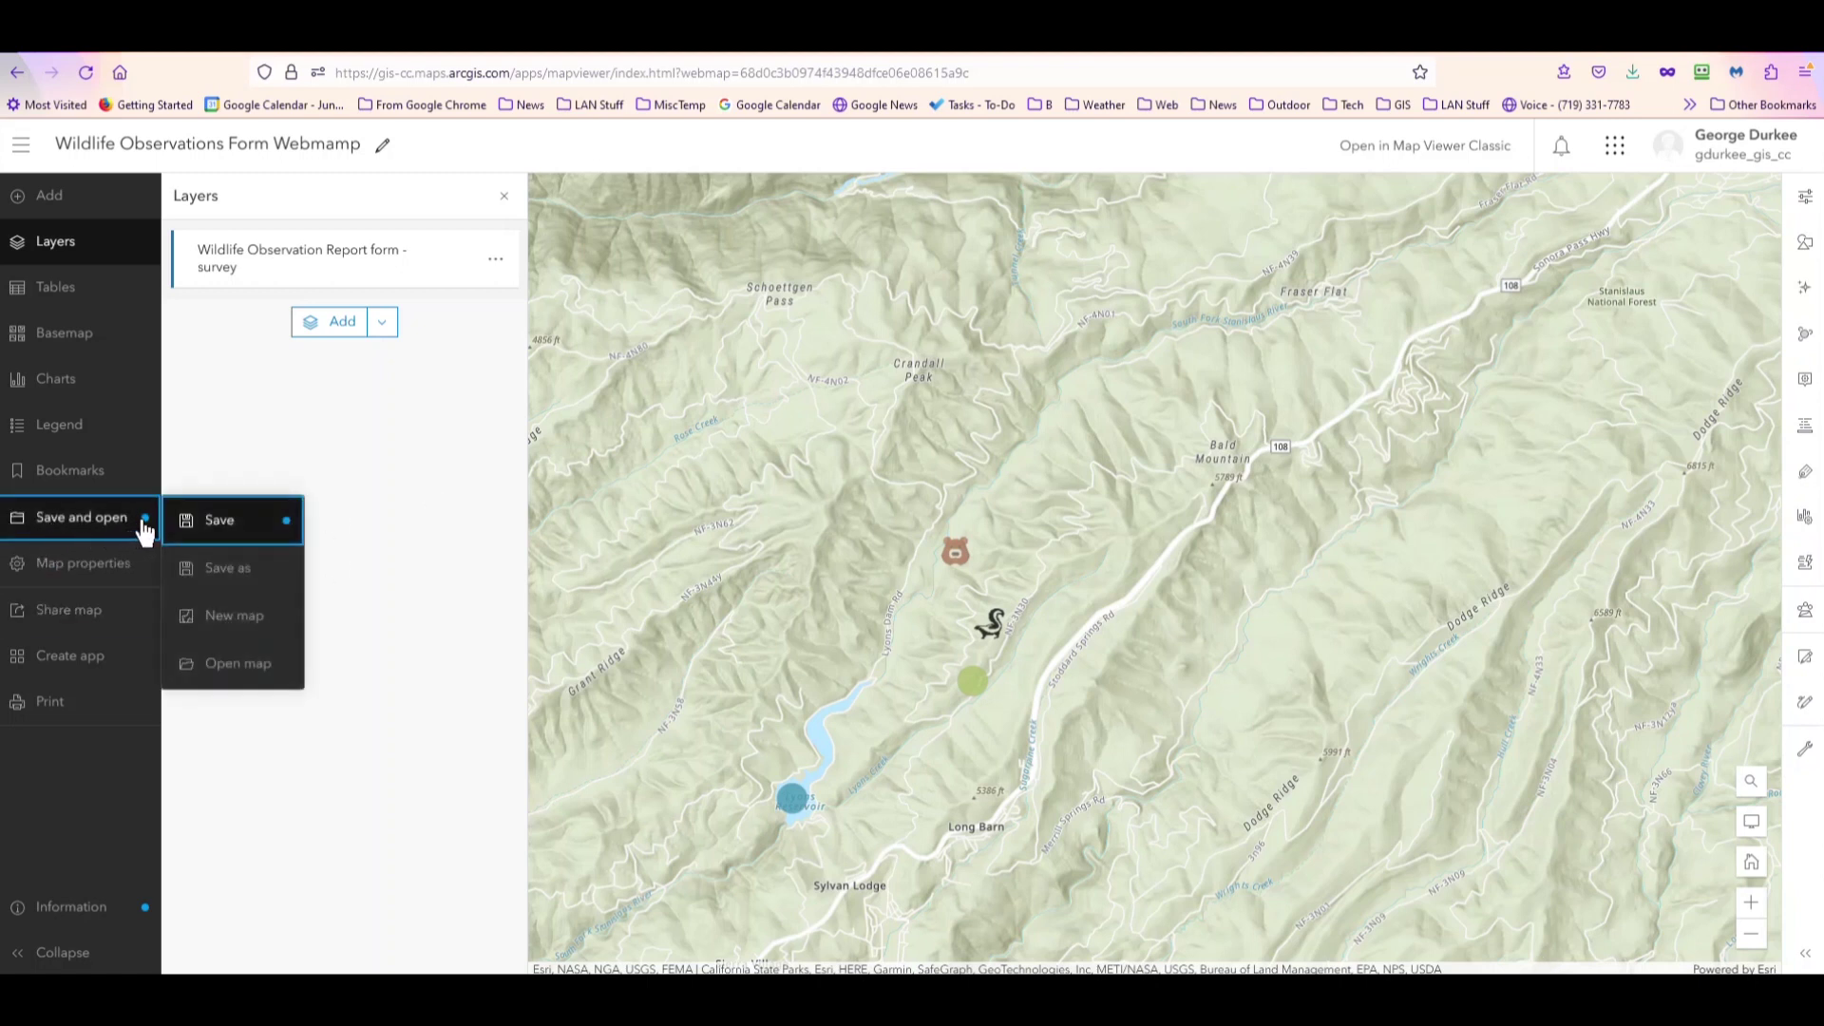
pyautogui.click(208, 524)
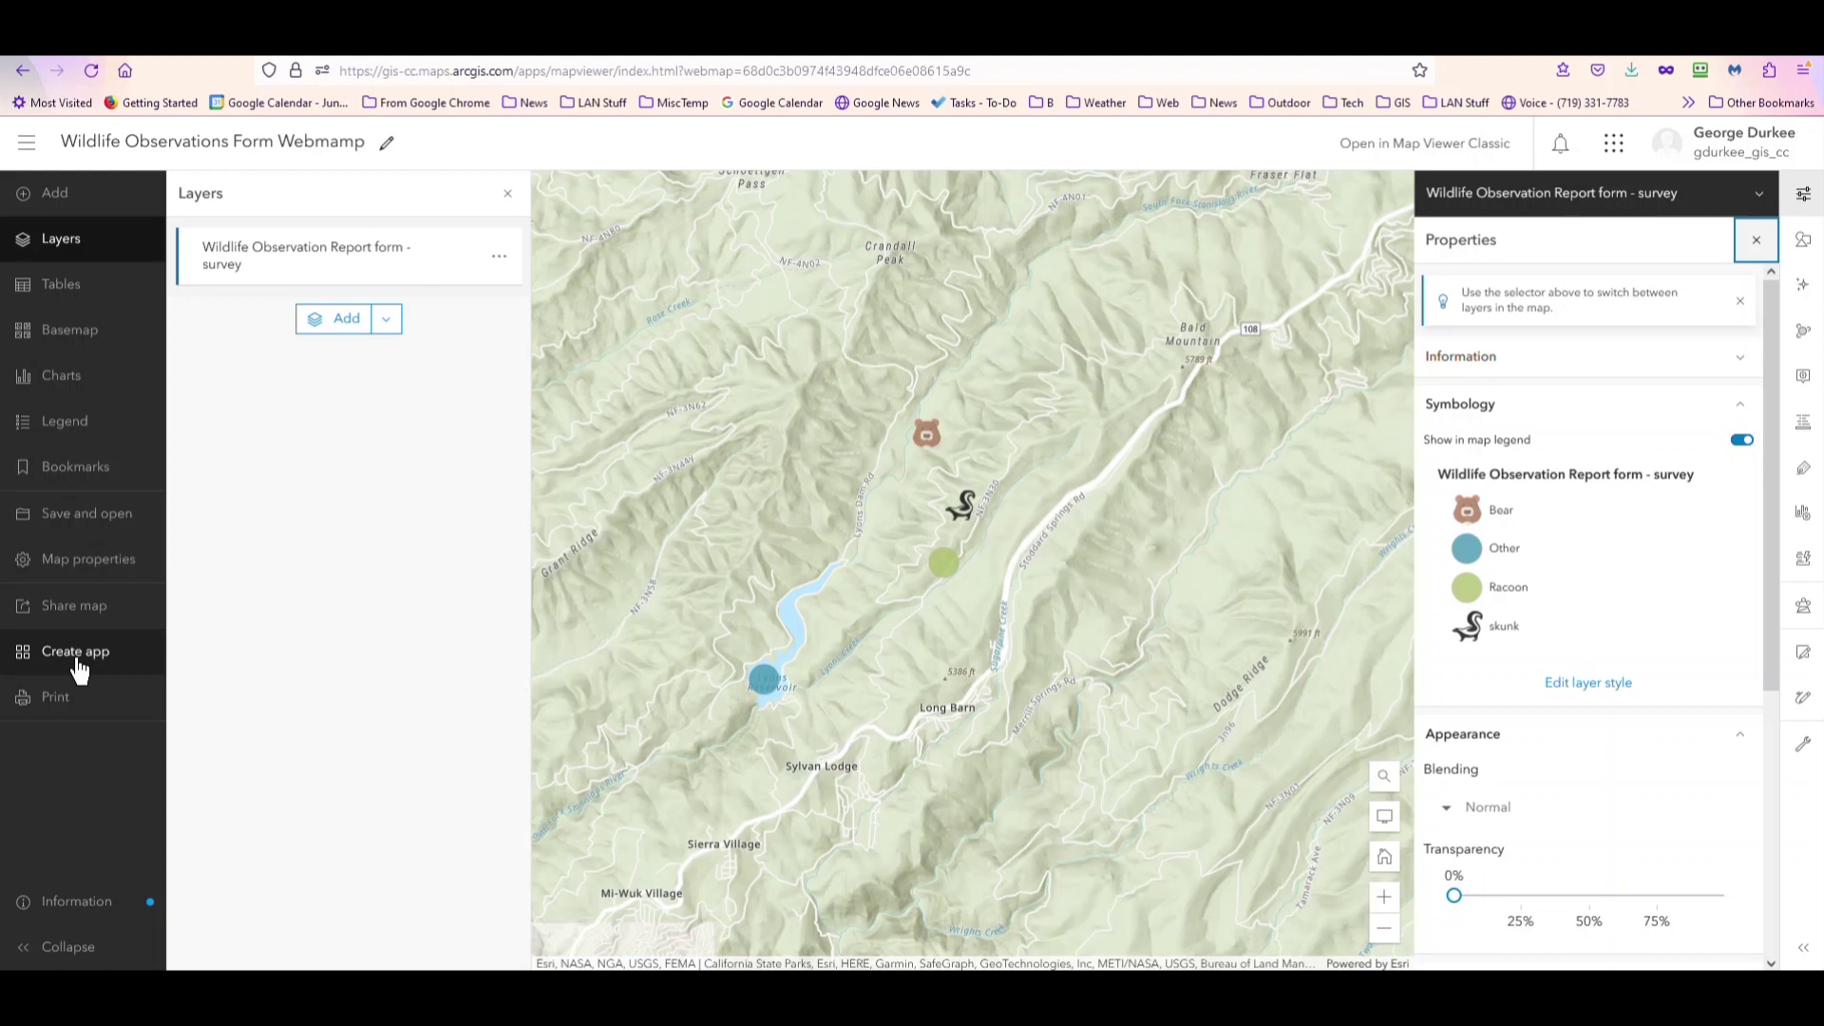
# Step: Go back to the Content page, open the Wildlife Observations Form Webmamp web map's item page and start a Web AppBuilder app from it
pyautogui.click(187, 57)
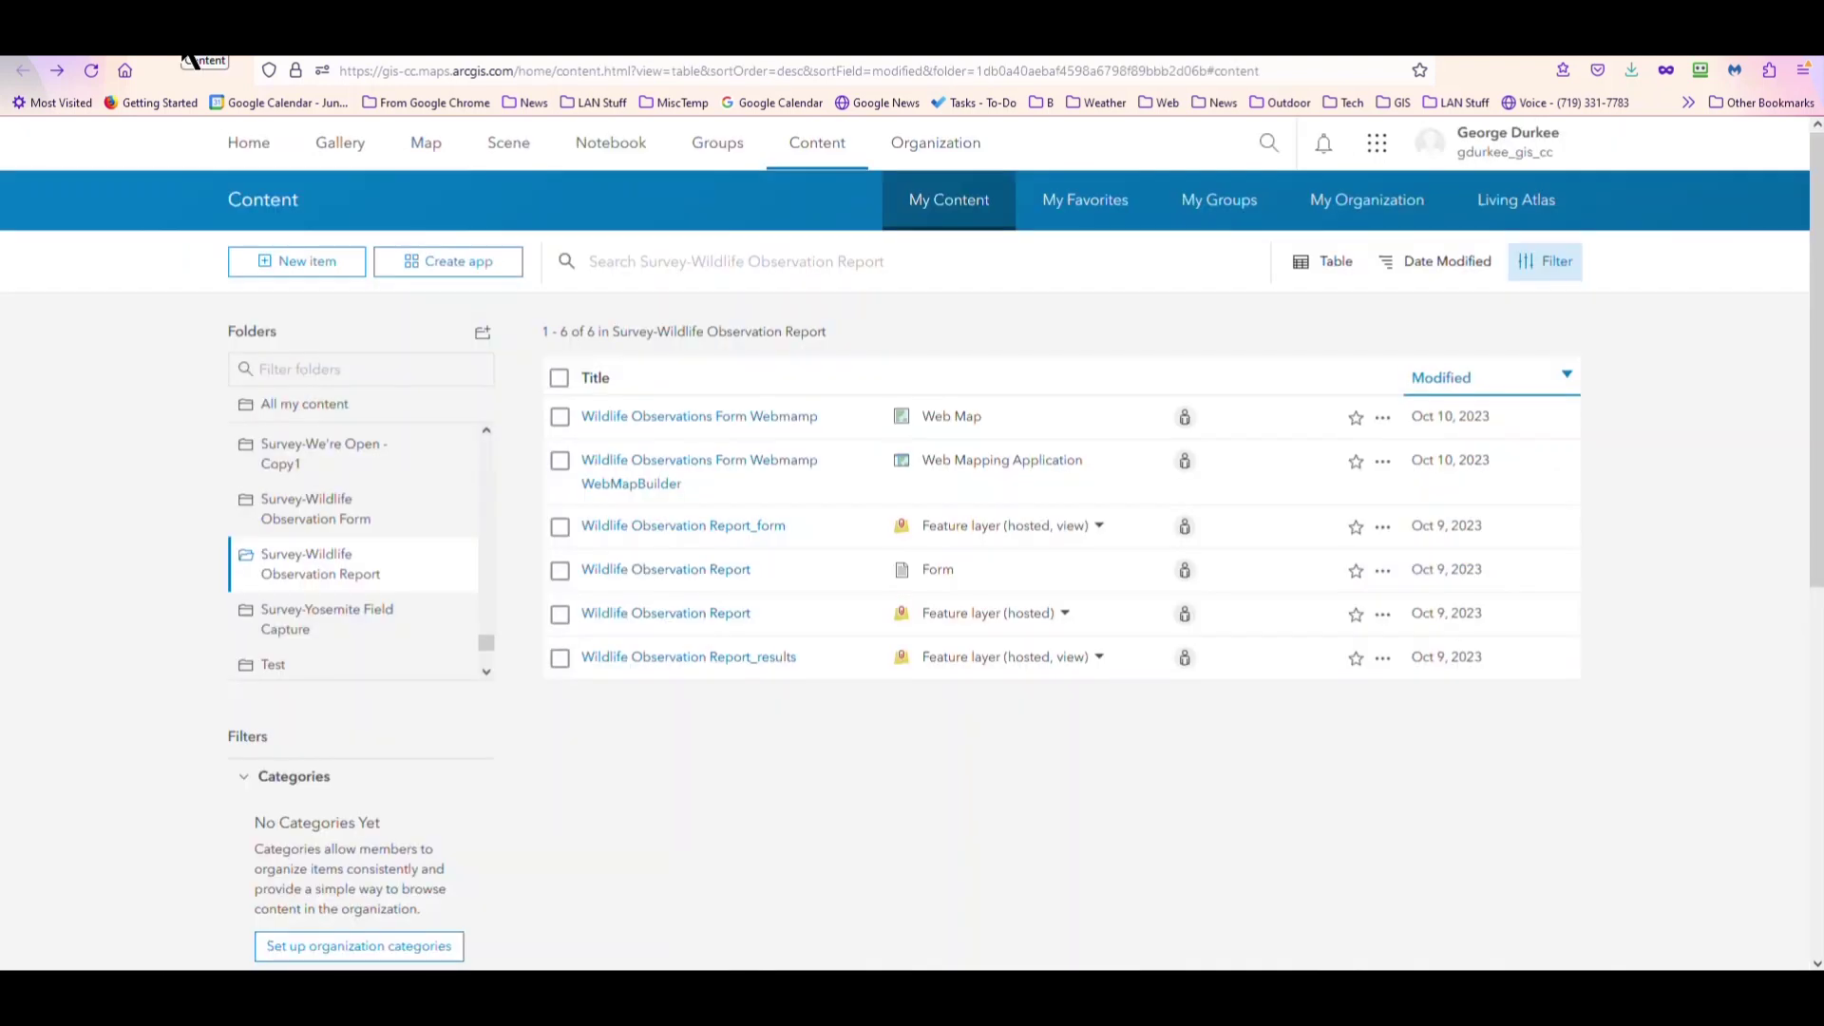
pyautogui.click(642, 418)
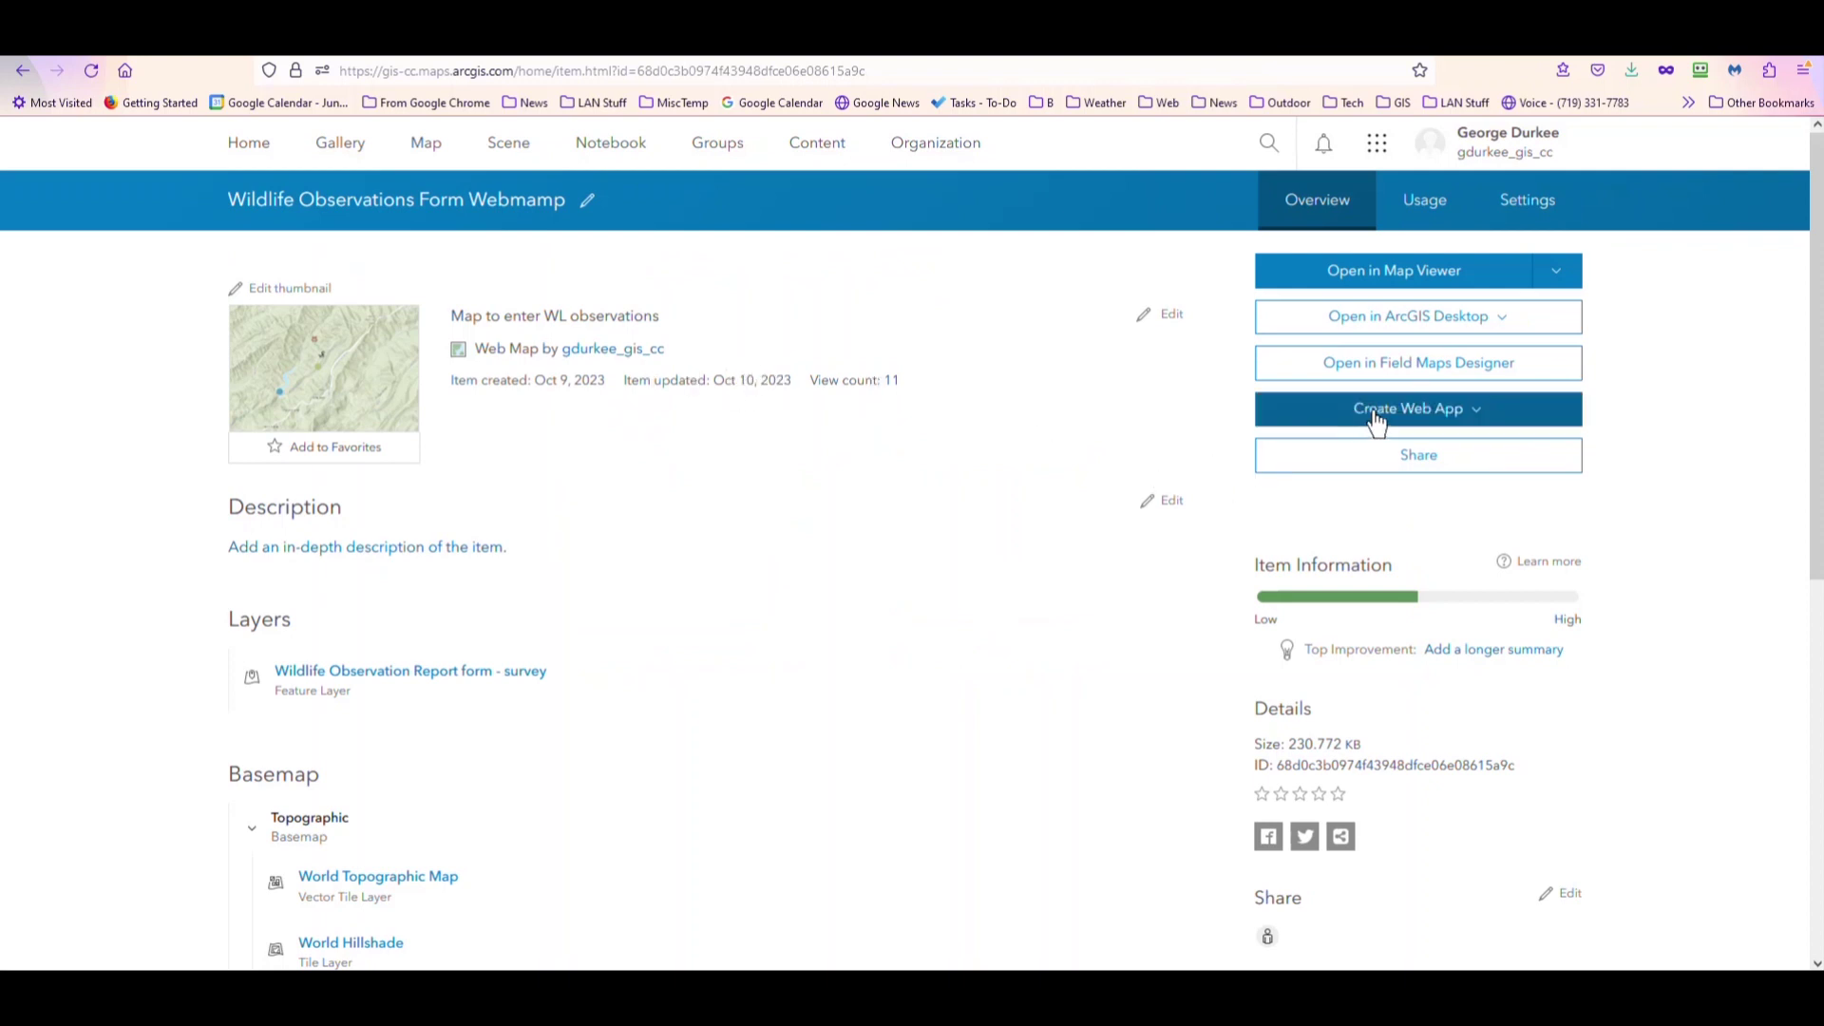
pyautogui.click(1477, 420)
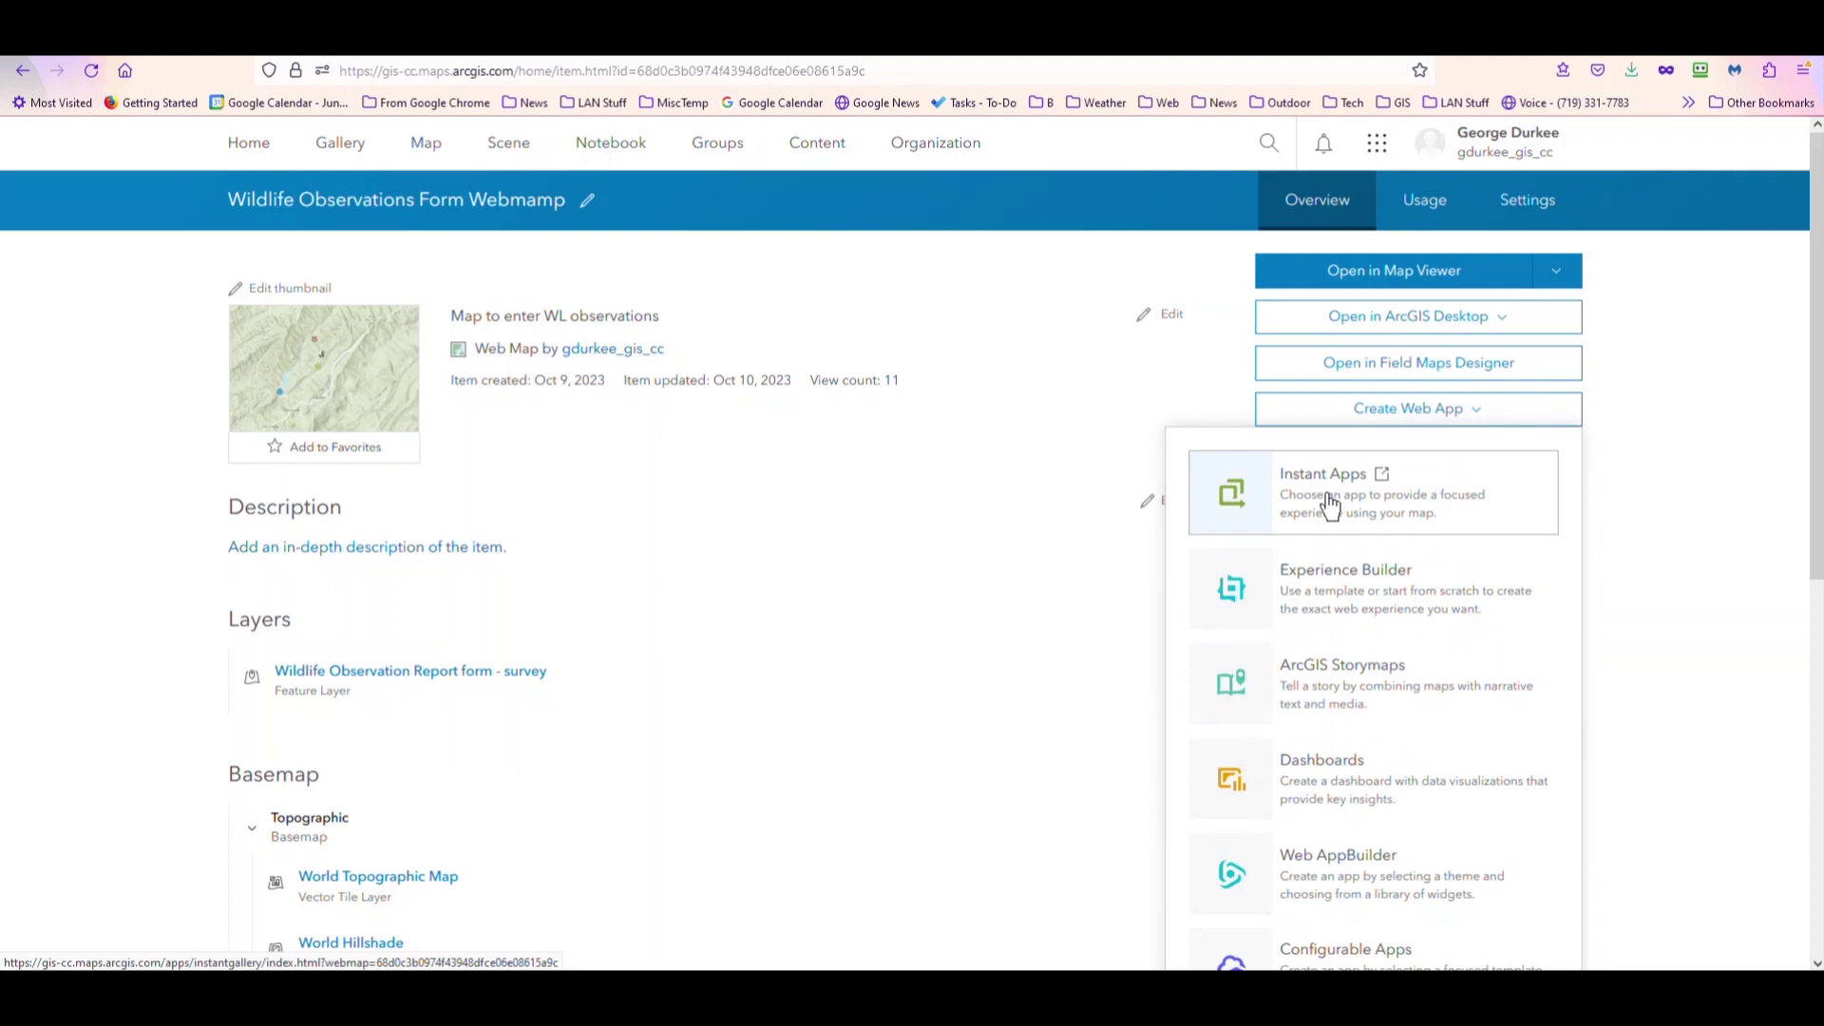
pyautogui.click(1327, 876)
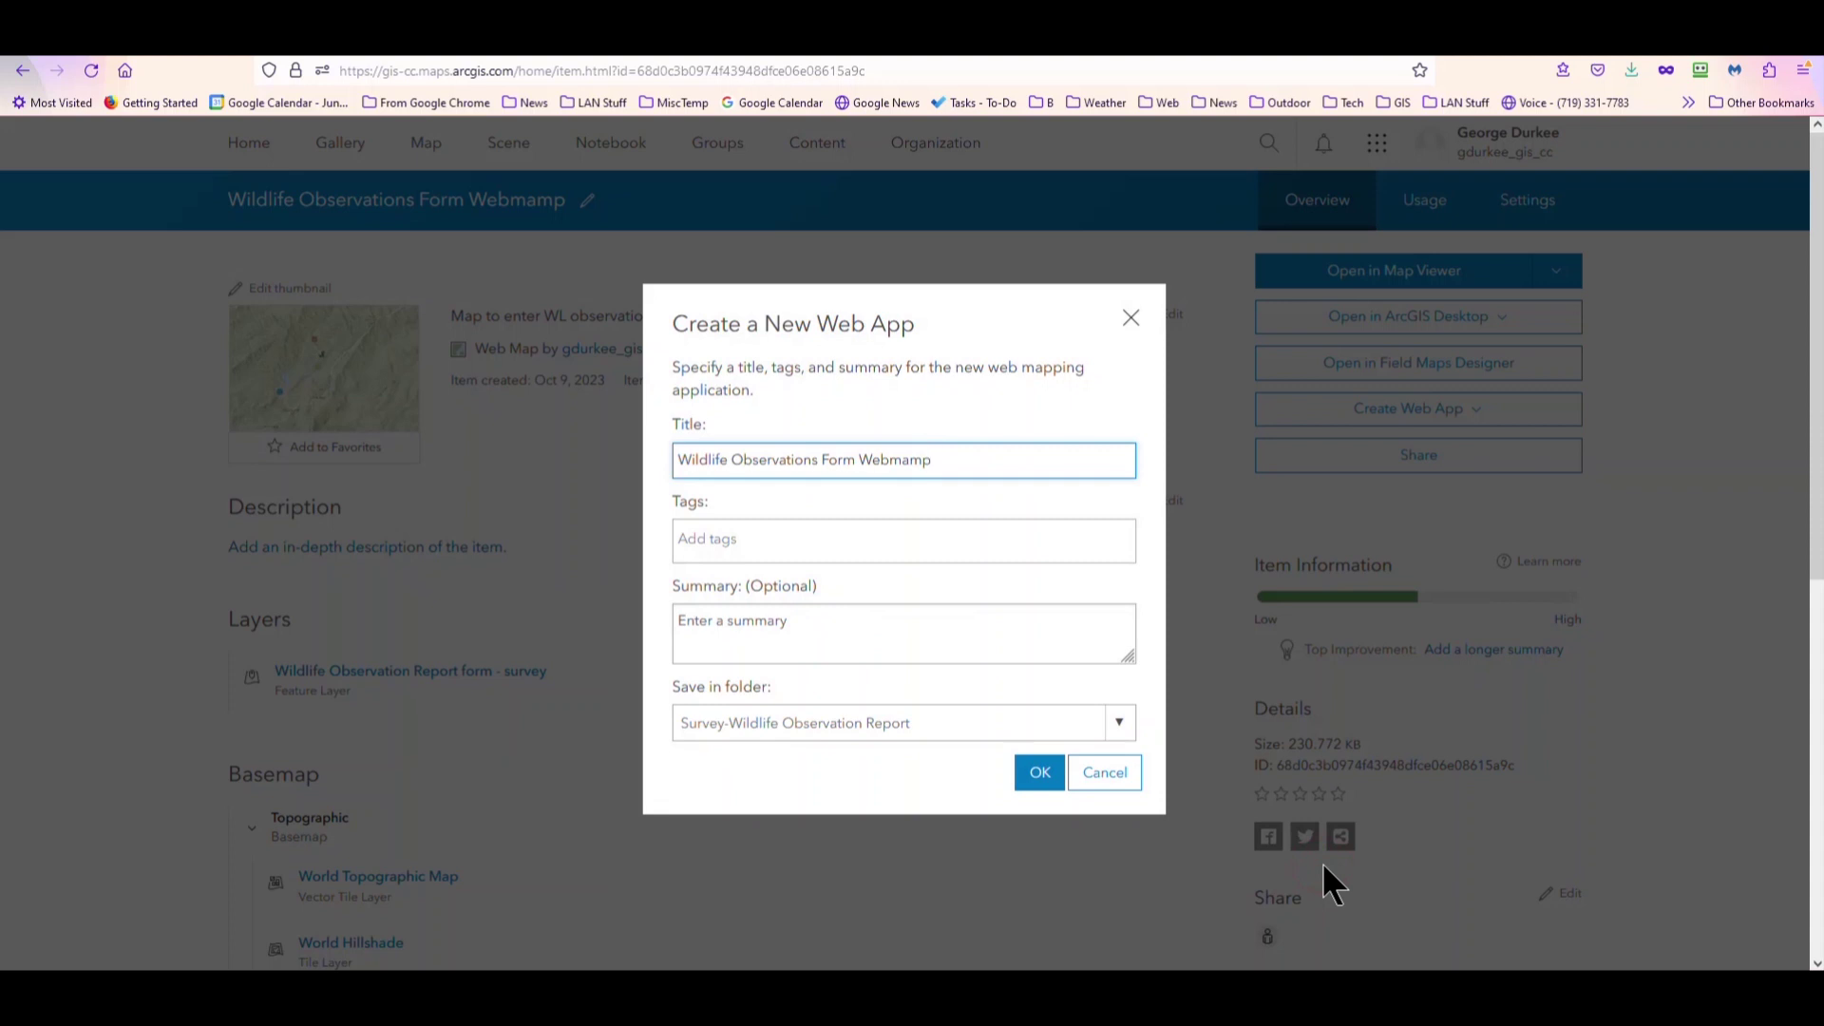
# Step: Create the web app with the title "Wildlife Observations Form Webmamp WebAppBuilder" and the summary "test Survey123"
pyautogui.write('W')
pyautogui.press('BackSpace')
pyautogui.write('A')
pyautogui.press('BackSpace')
pyautogui.write('WebAppBuilder')
pyautogui.click(761, 627)
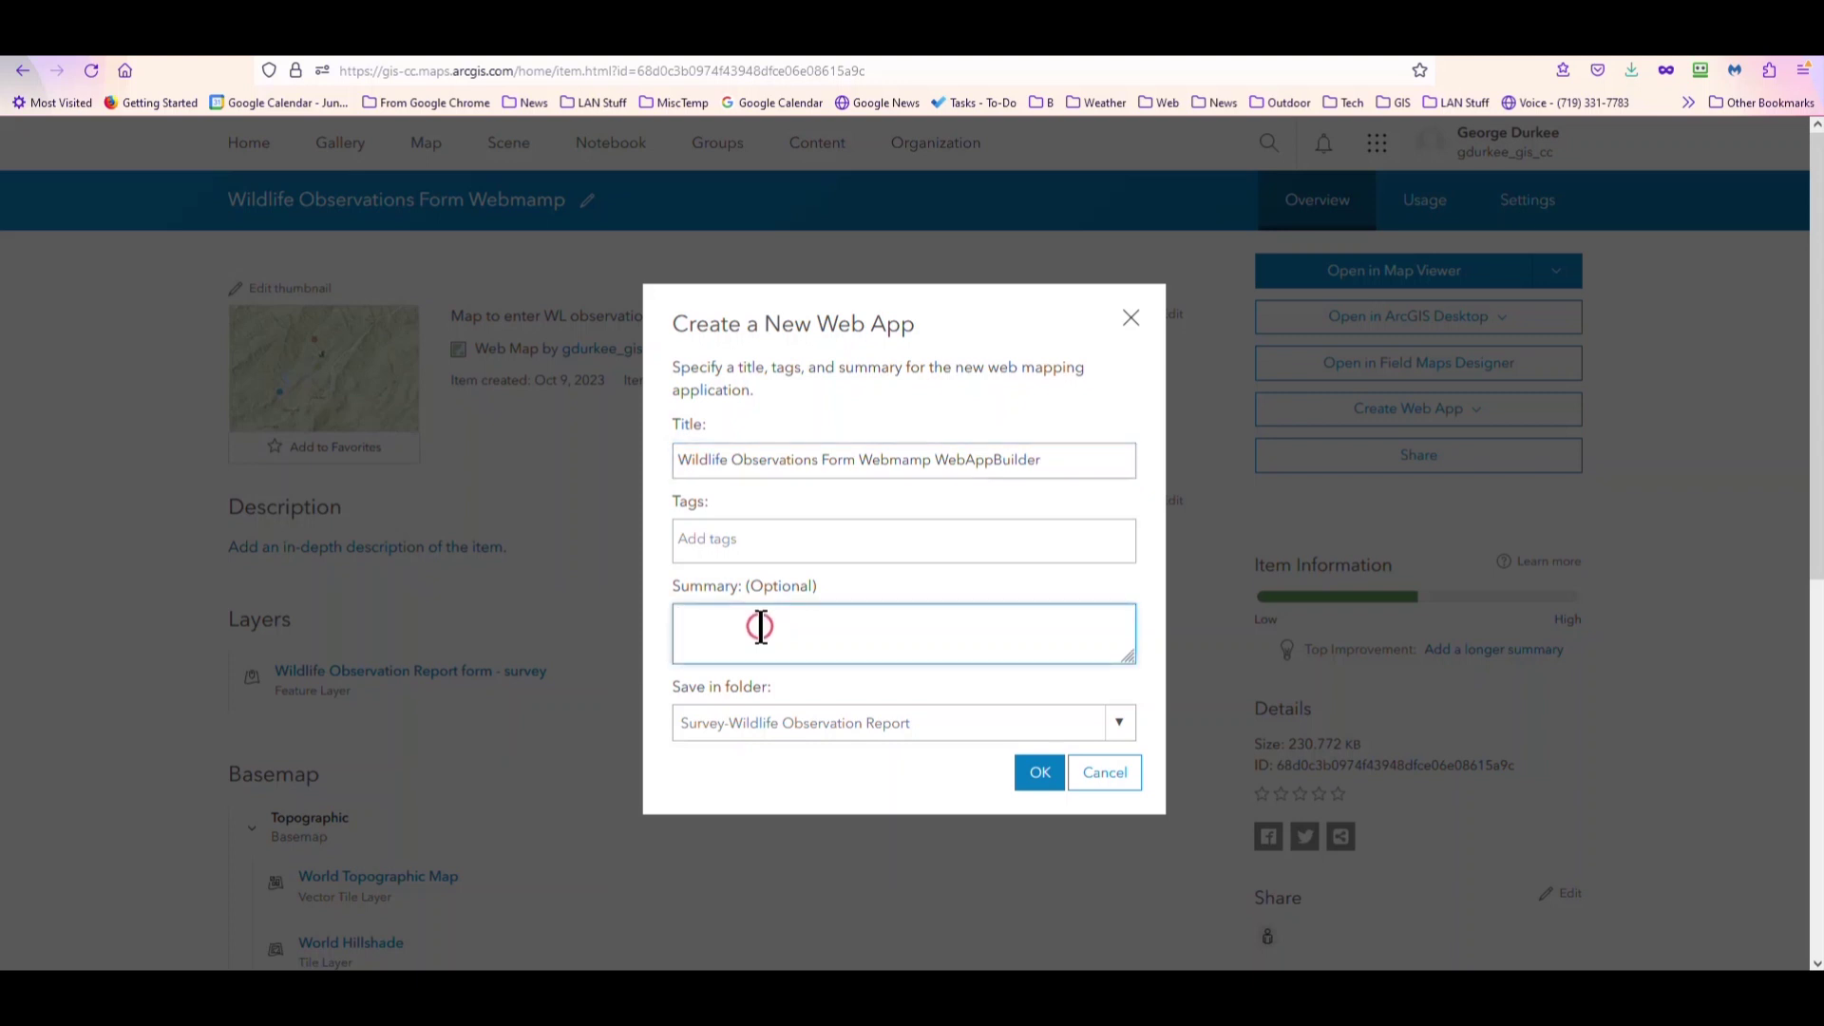
pyautogui.write('test Survey123')
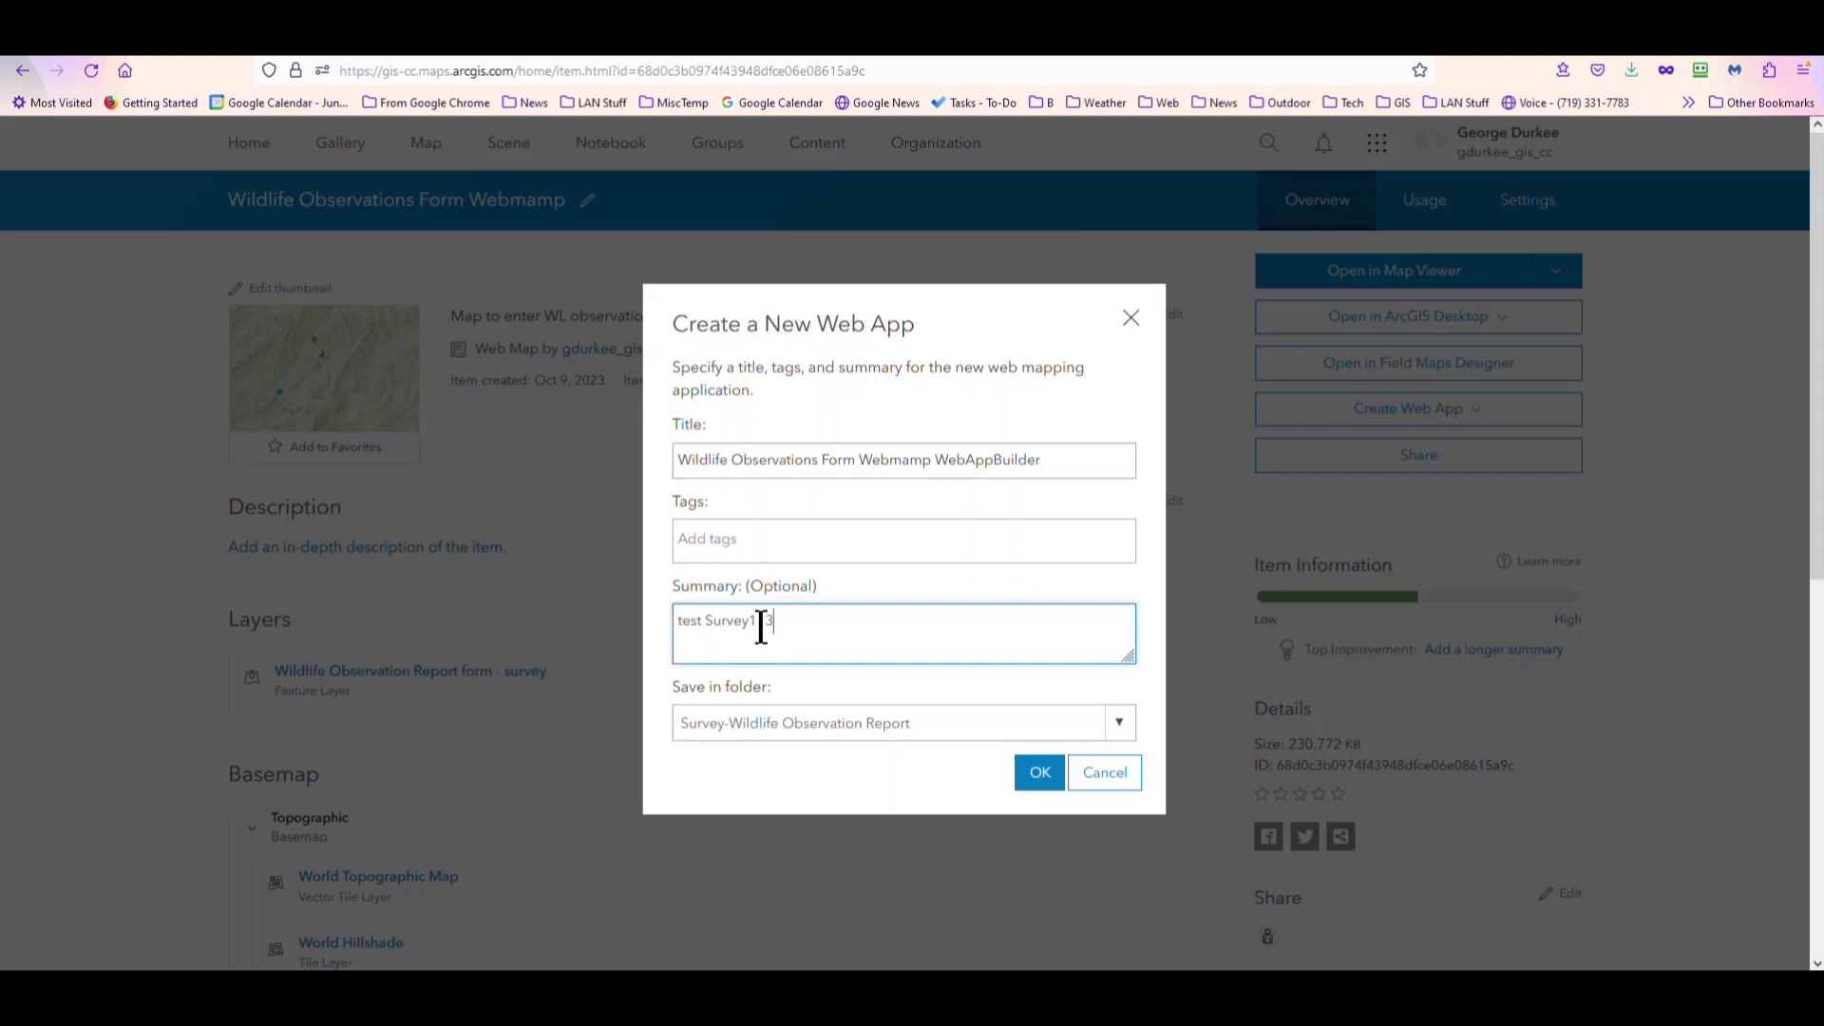
pyautogui.click(1038, 781)
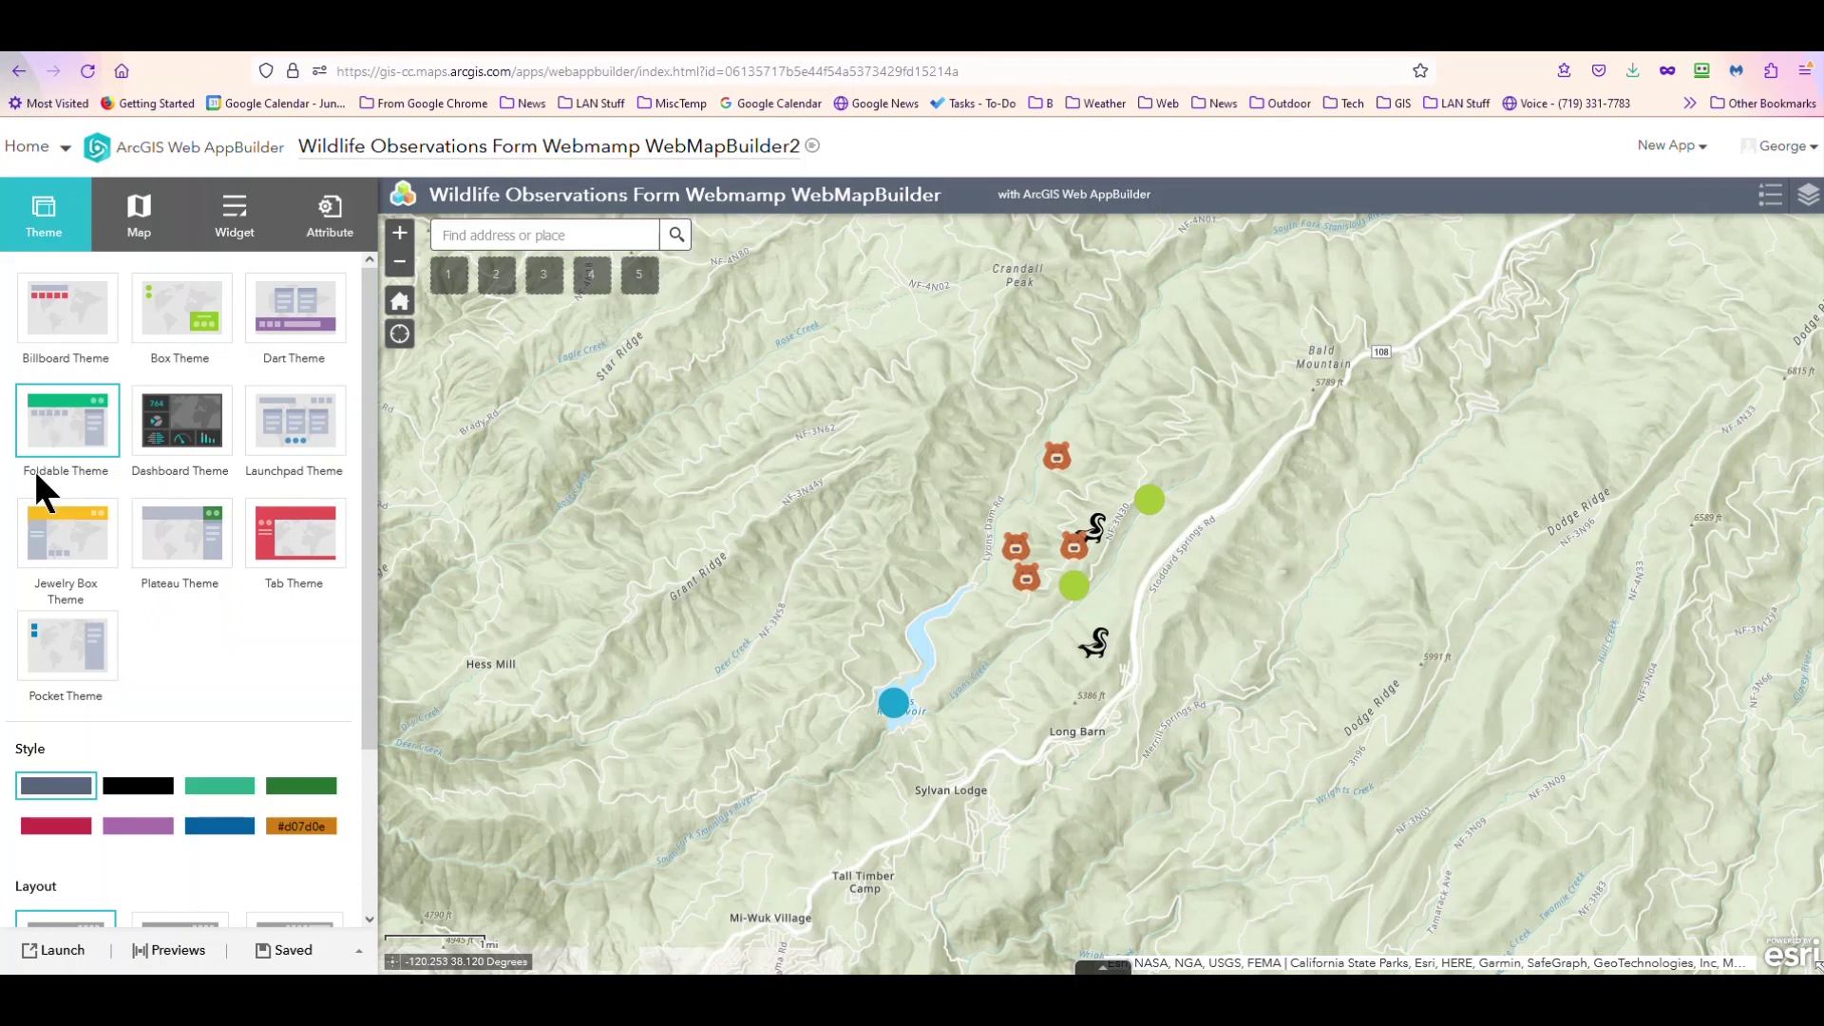
# Step: Try the Billboard and Box themes on the app and return to the Foldable Theme
pyautogui.click(60, 323)
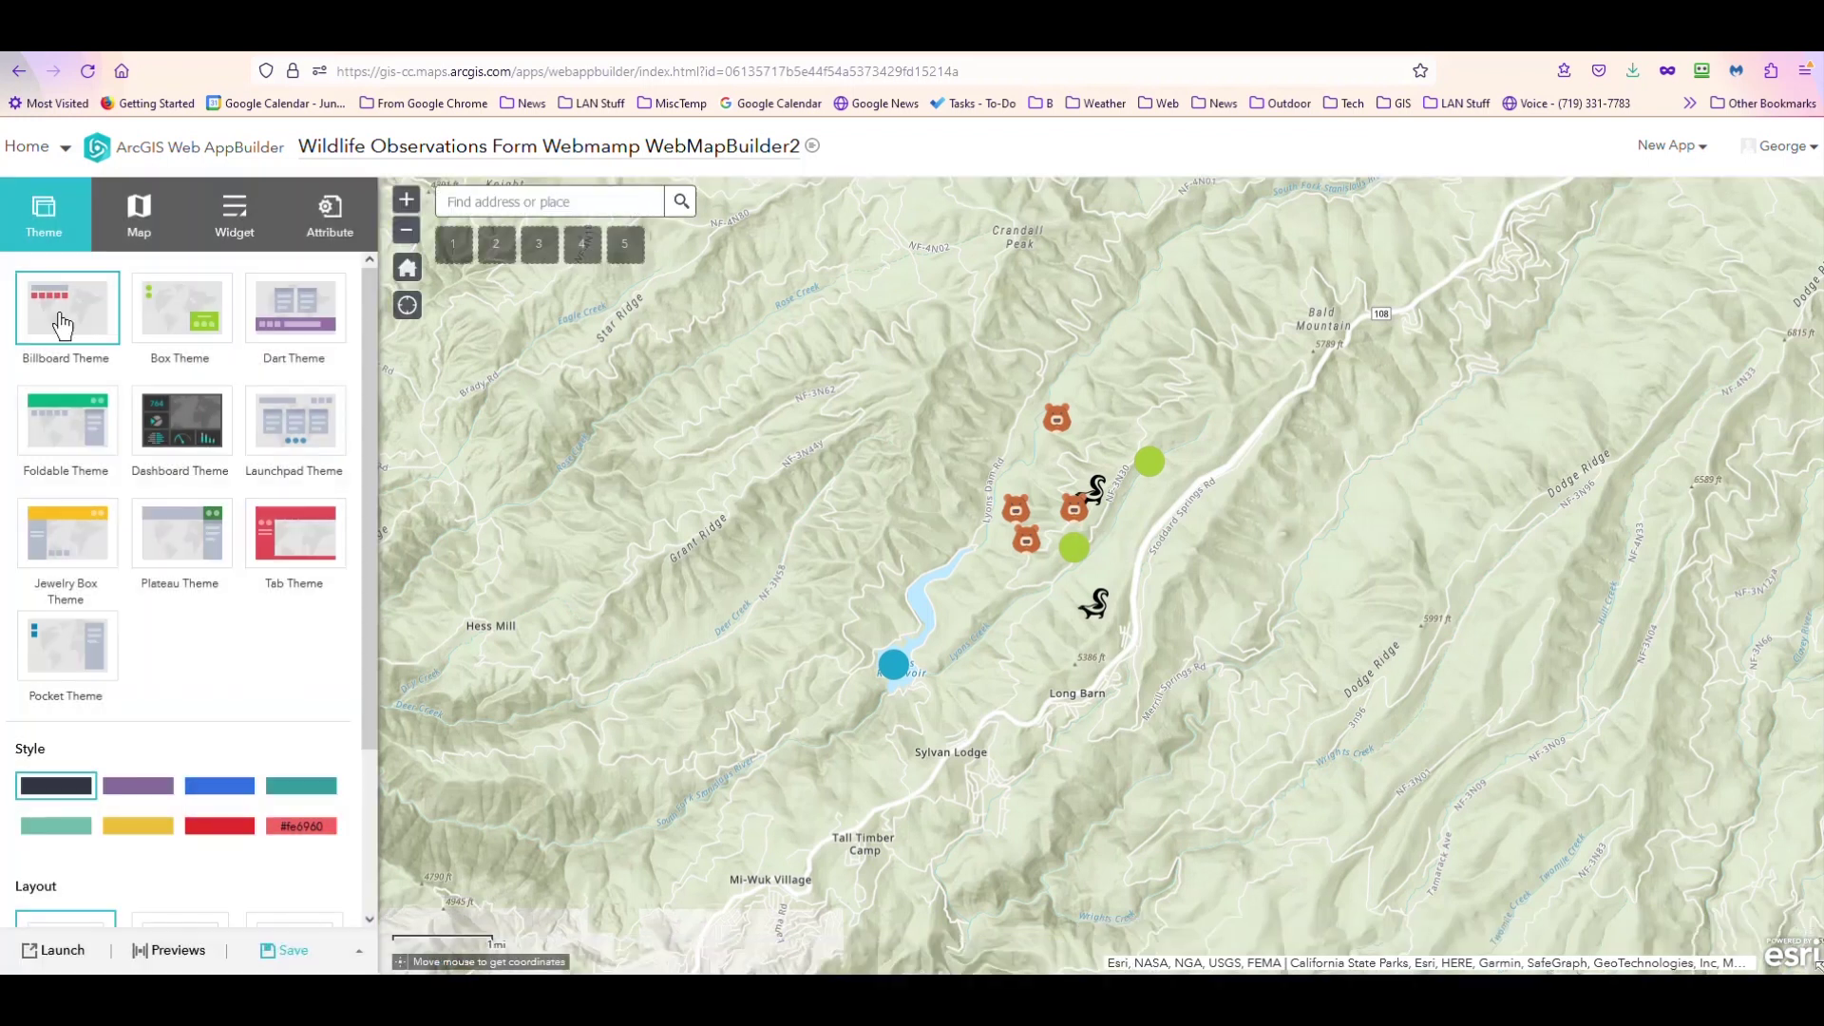
pyautogui.click(197, 323)
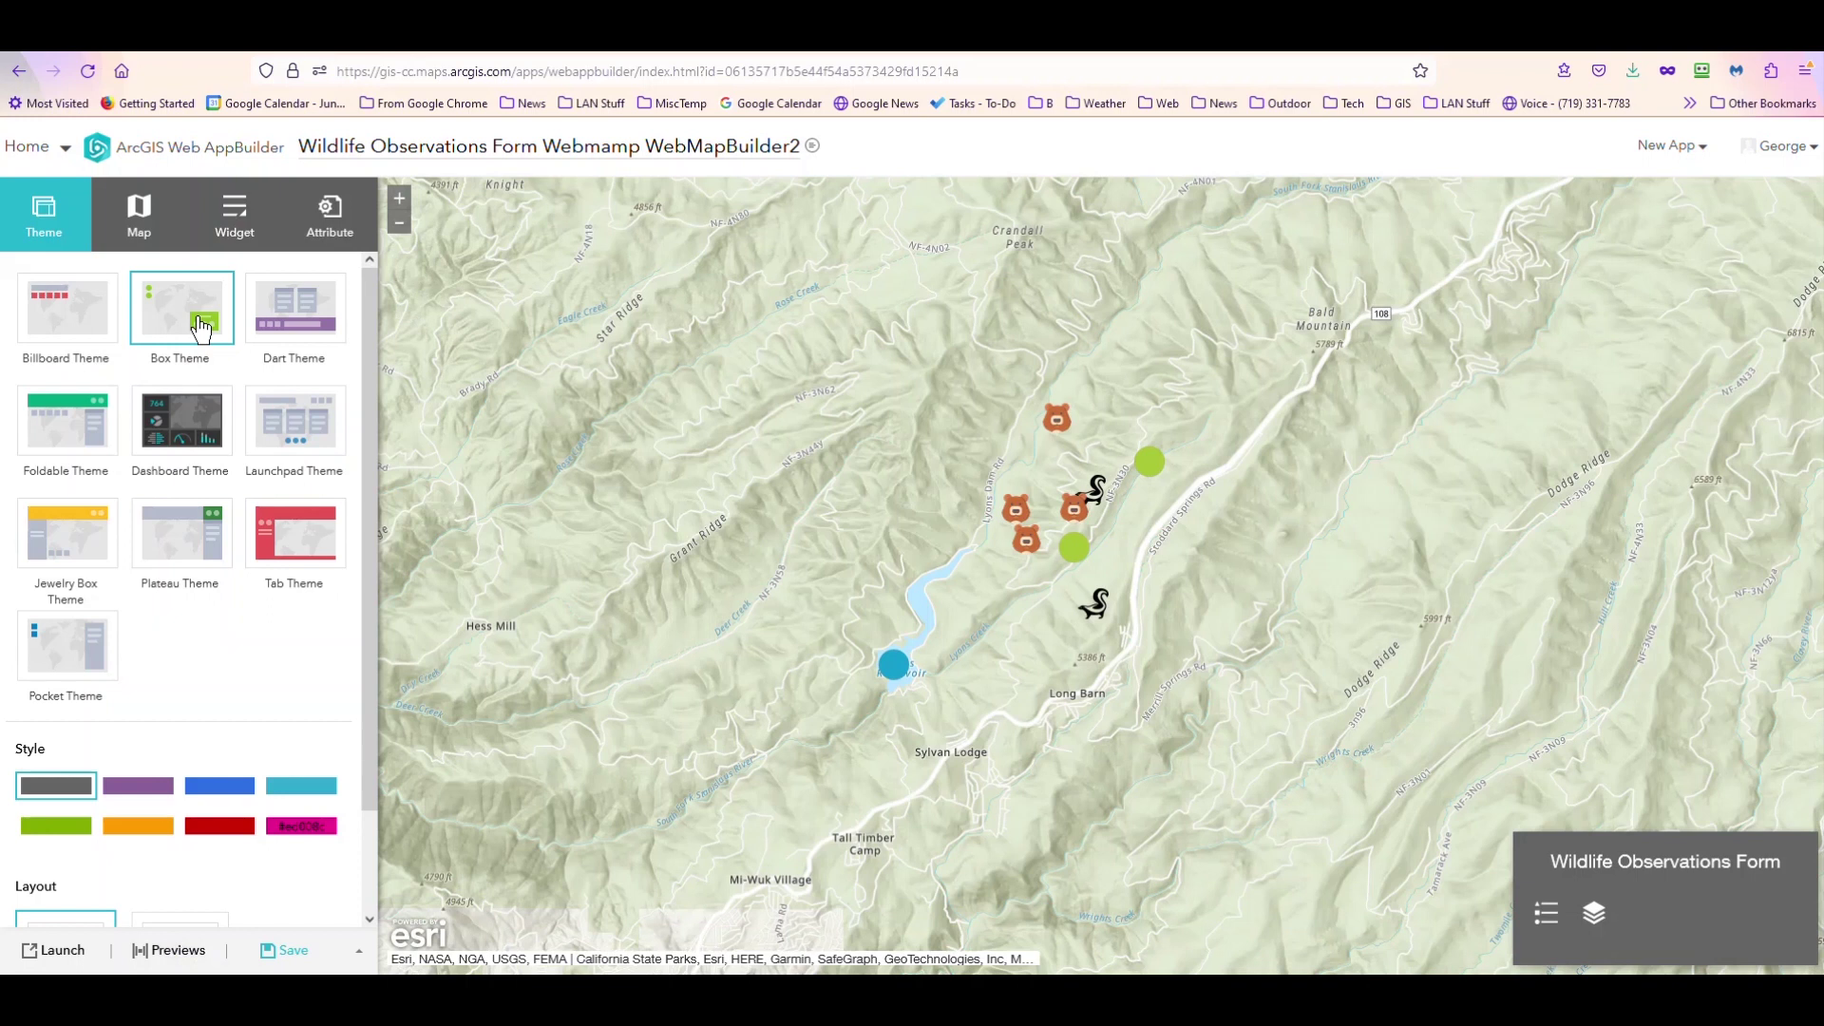
pyautogui.click(60, 440)
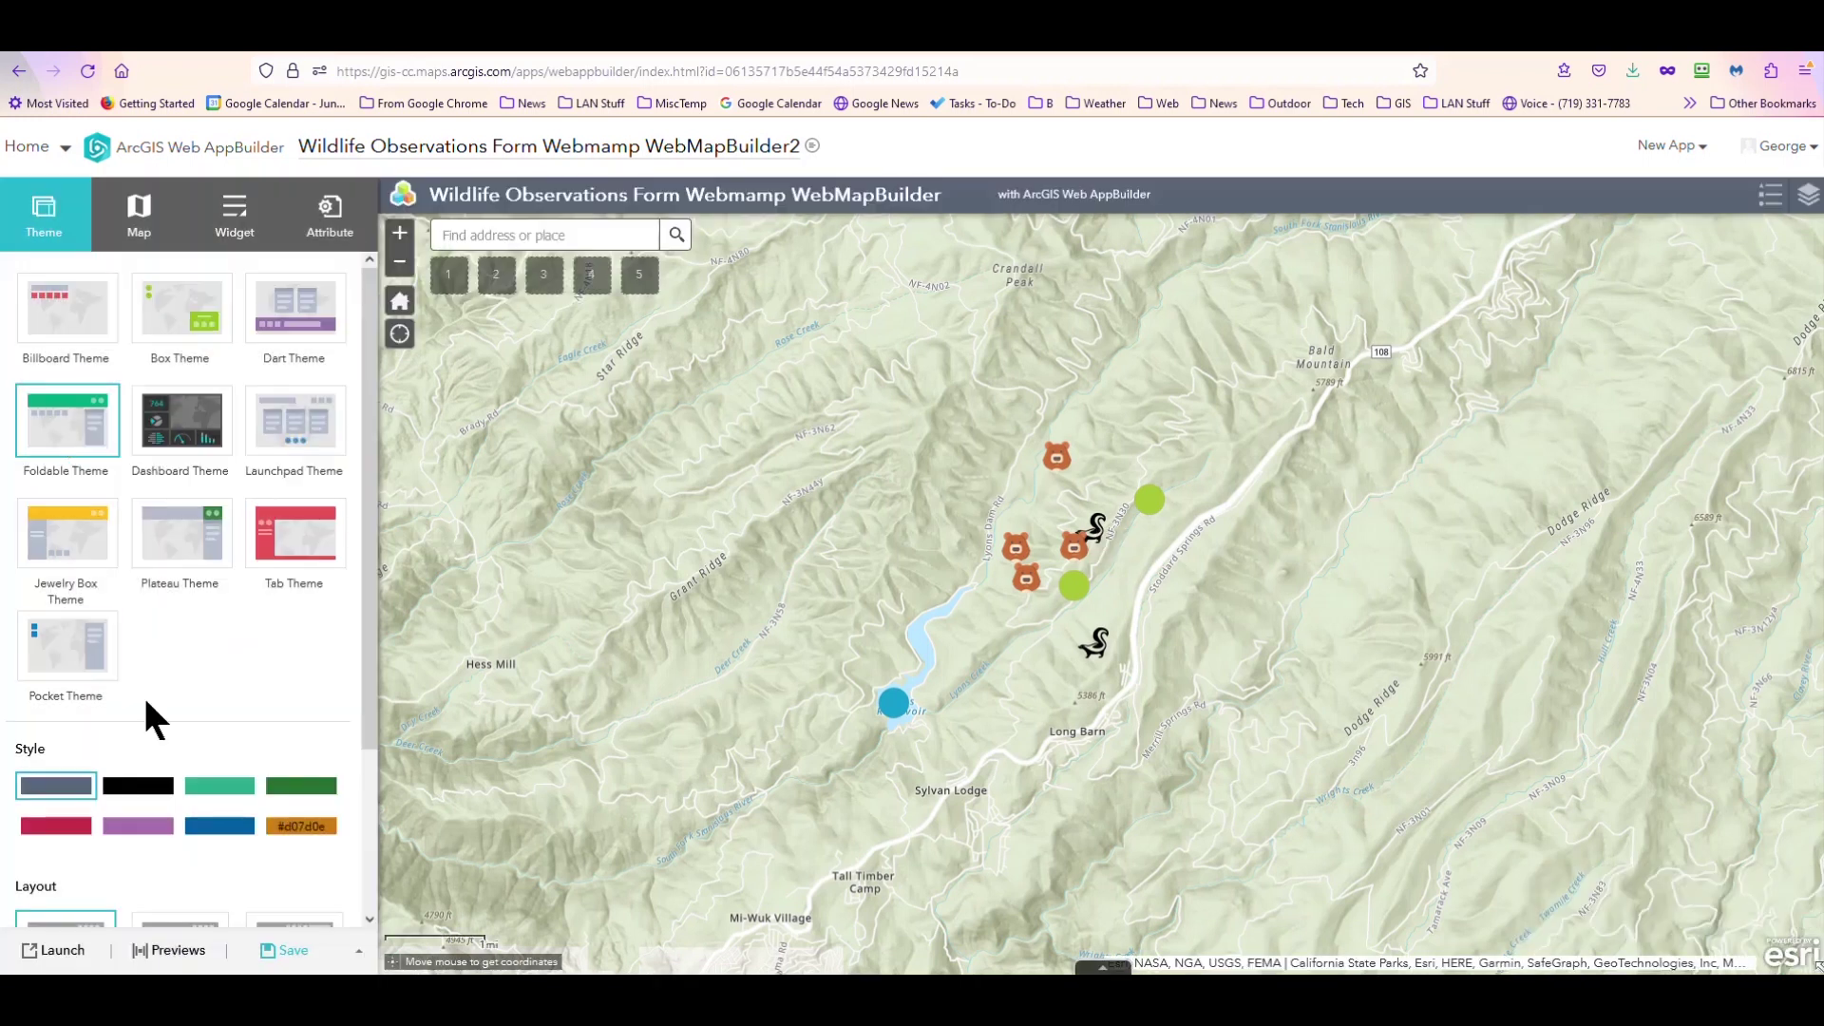
# Step: Set the Foldable Theme's colour style to blue and look over its layout options
pyautogui.scroll(-3, 152, 713)
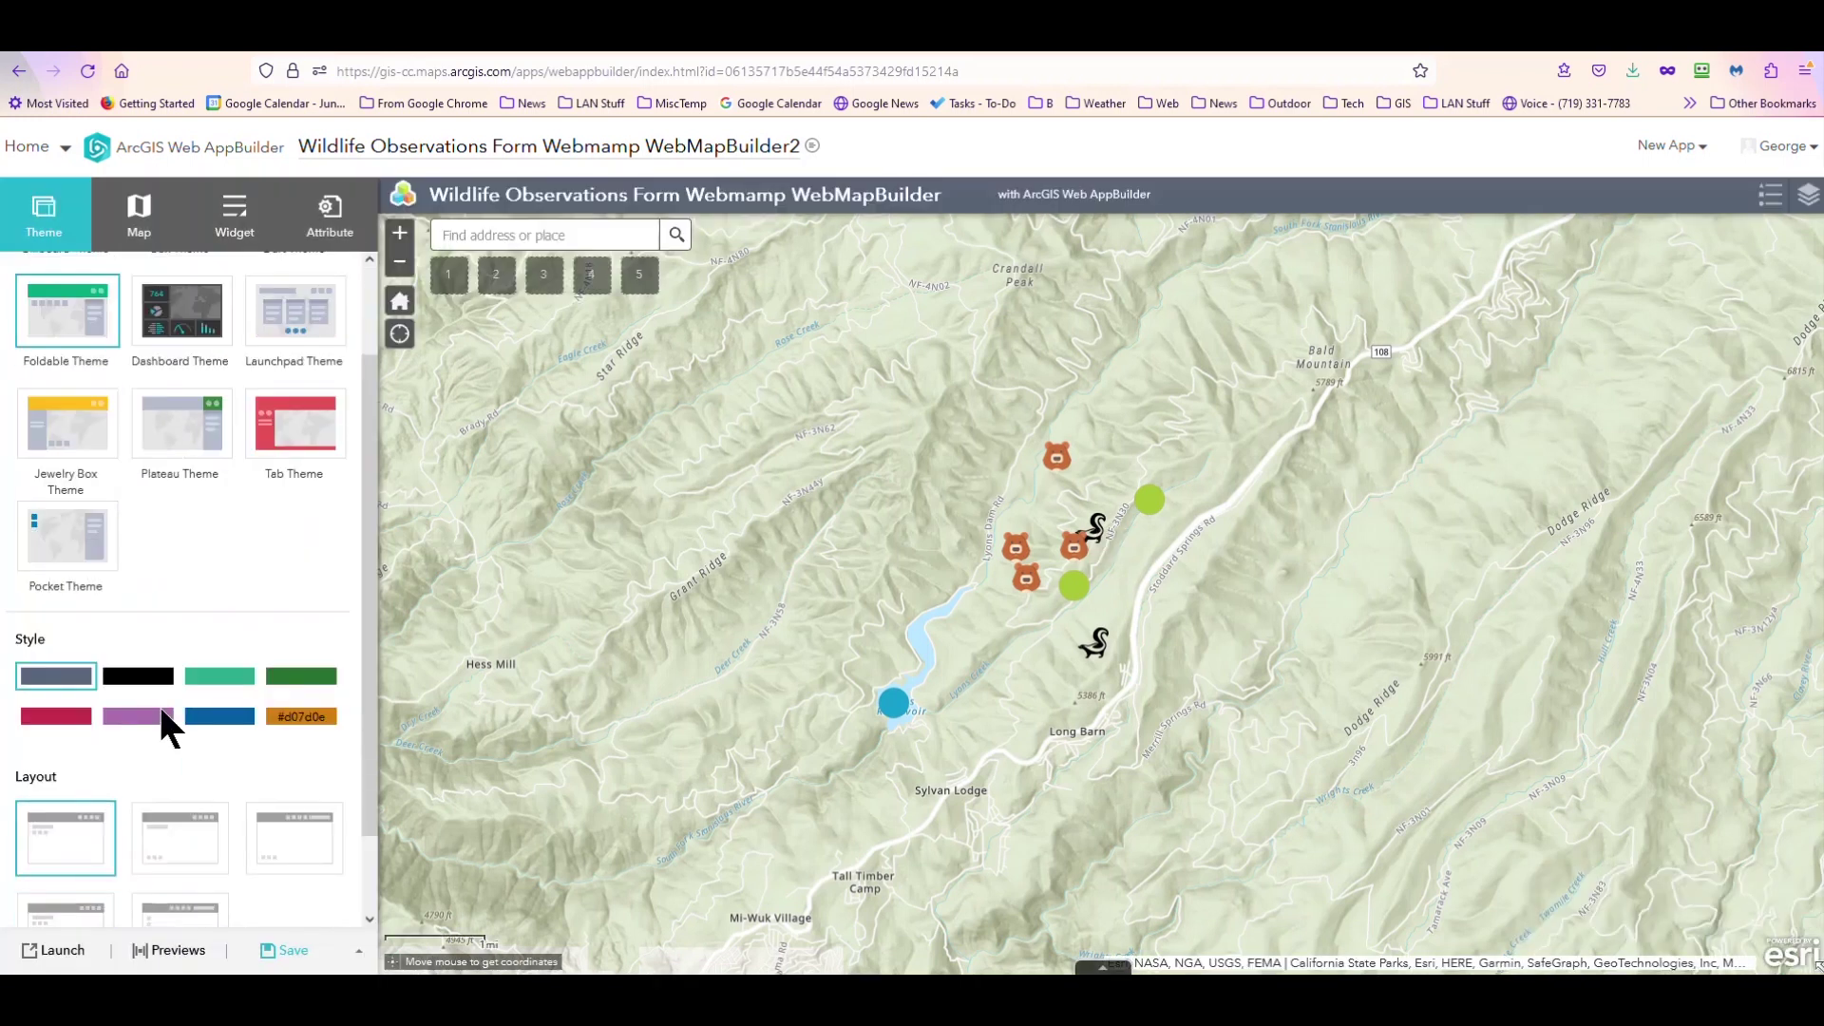
pyautogui.click(220, 690)
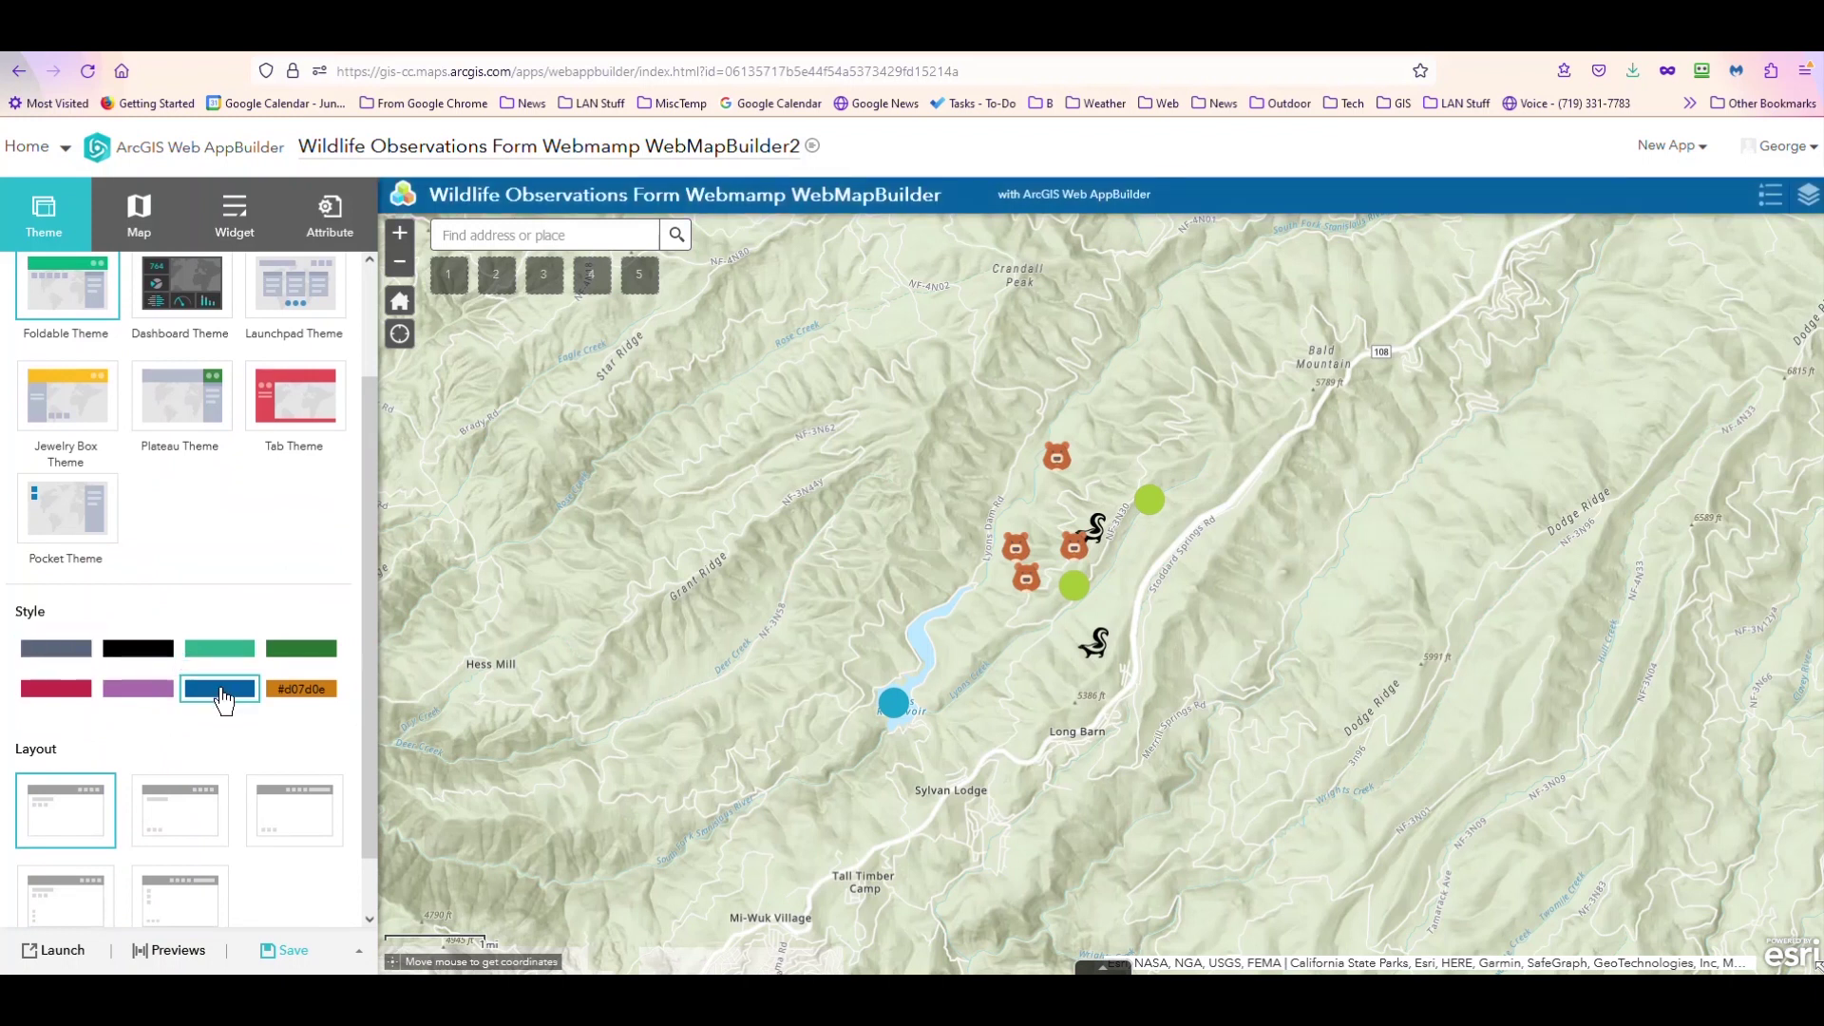
pyautogui.scroll(-1, 221, 701)
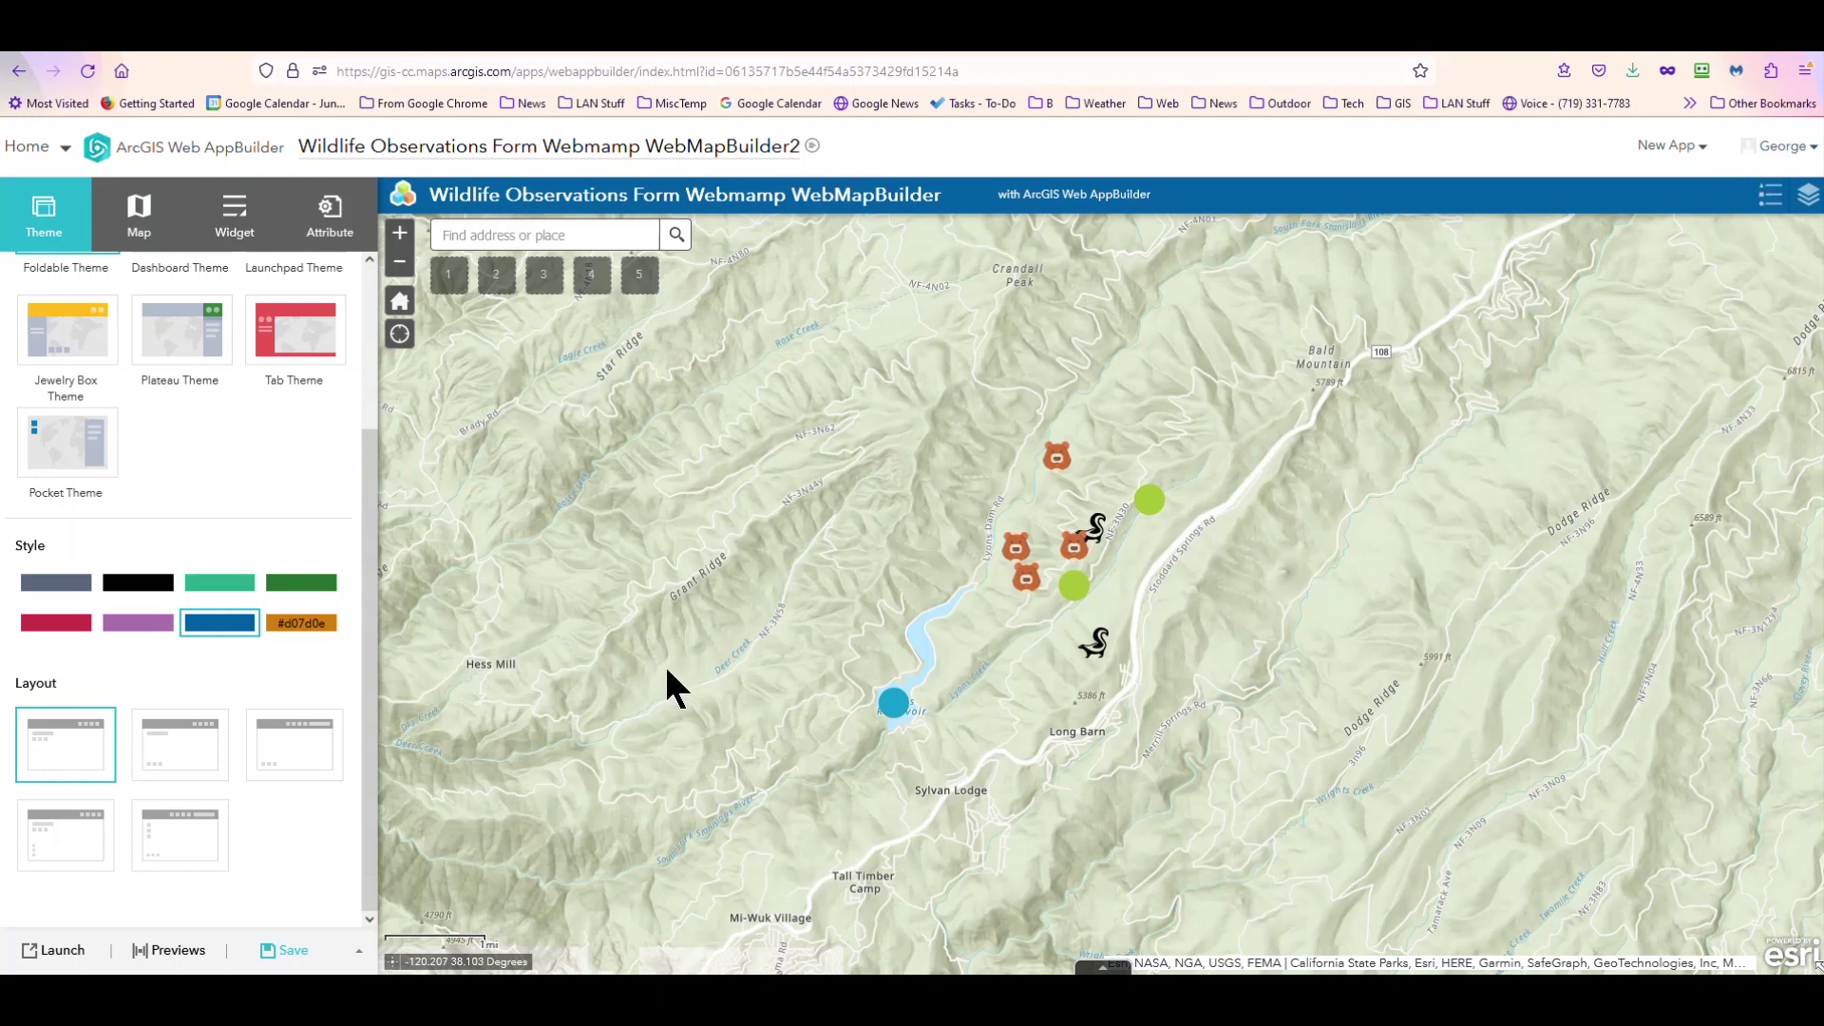
# Step: Review the app's map settings and add the Edit widget to the first empty widget placeholder
pyautogui.click(137, 229)
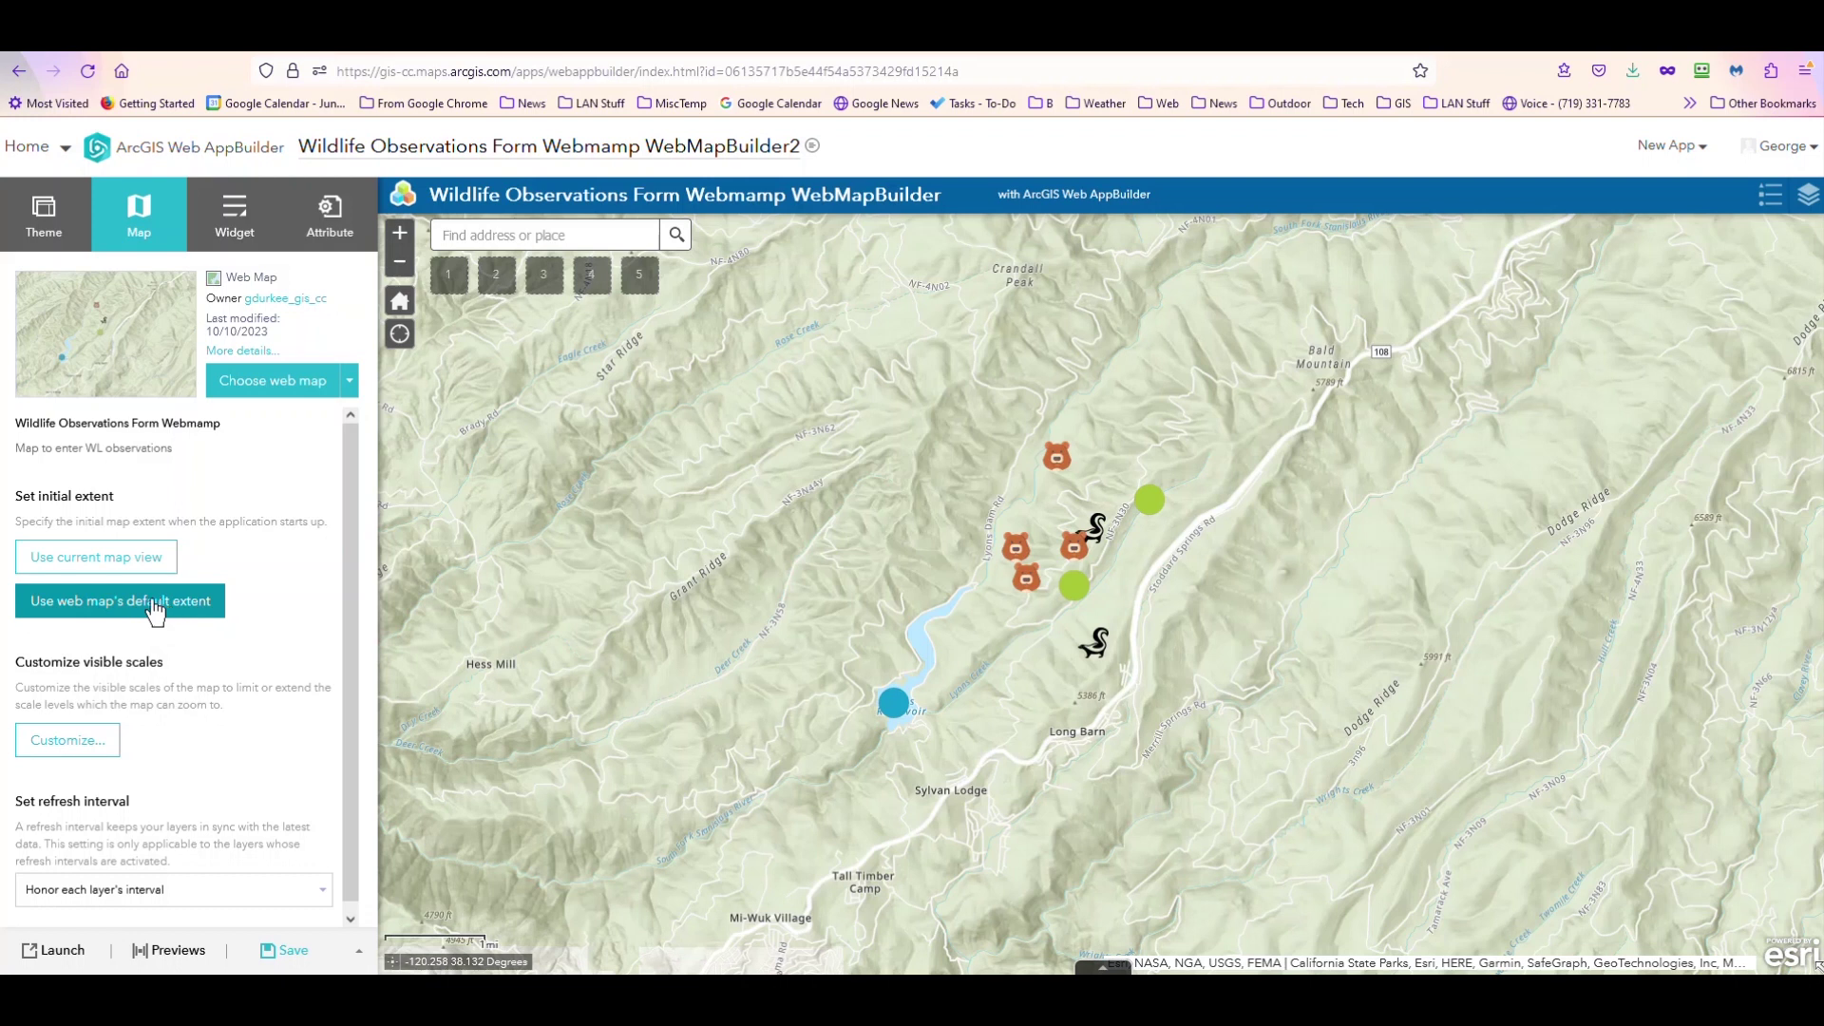
pyautogui.scroll(-1, 56, 741)
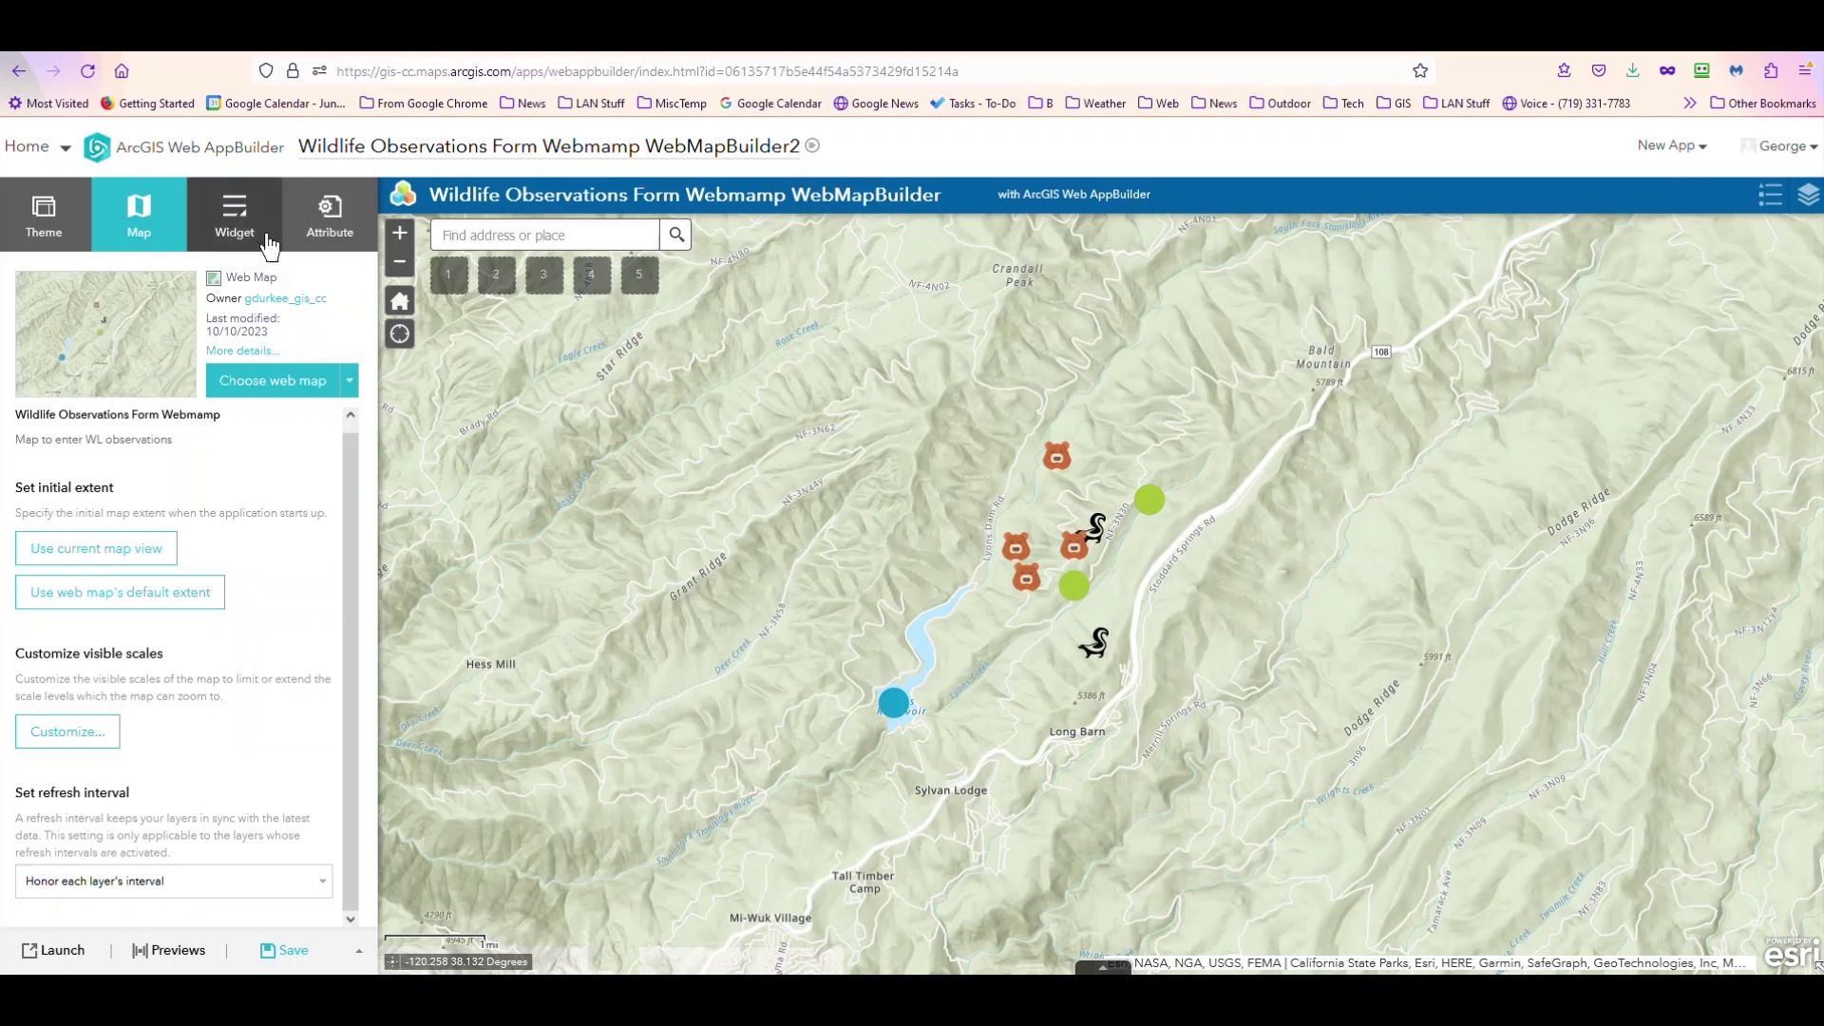
pyautogui.click(240, 230)
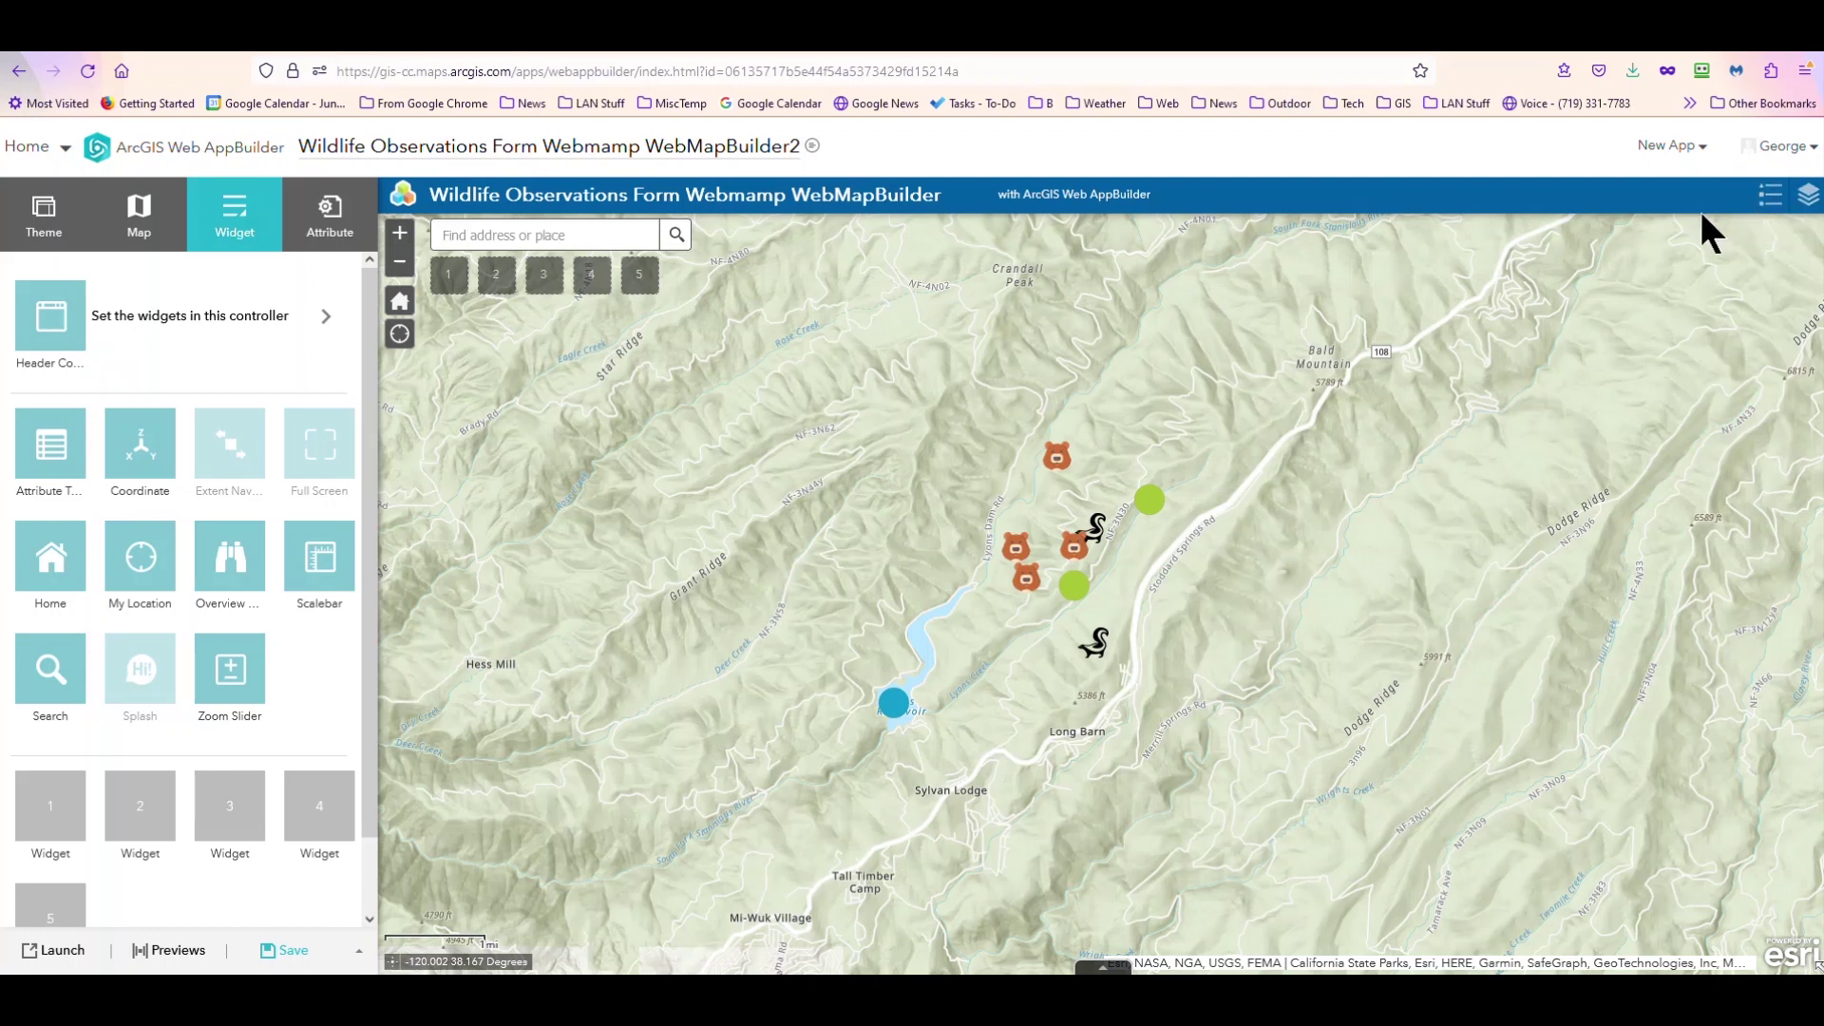
pyautogui.click(40, 798)
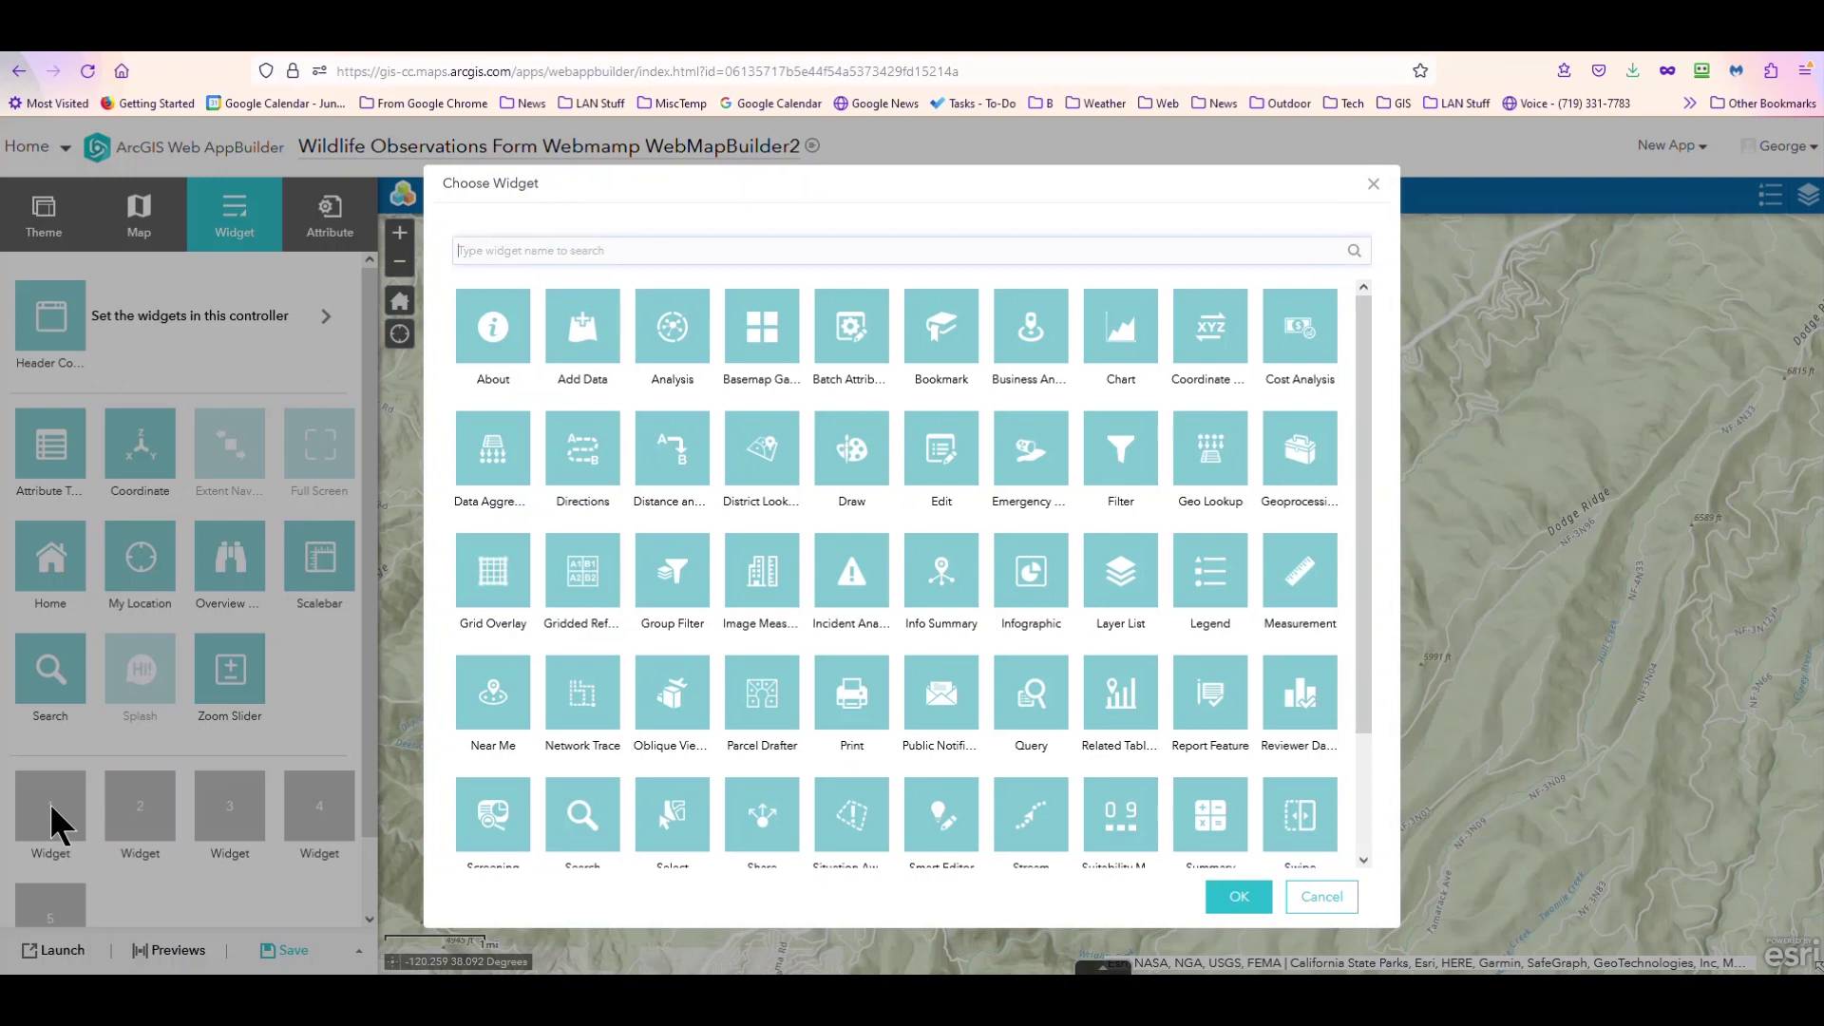
pyautogui.click(940, 463)
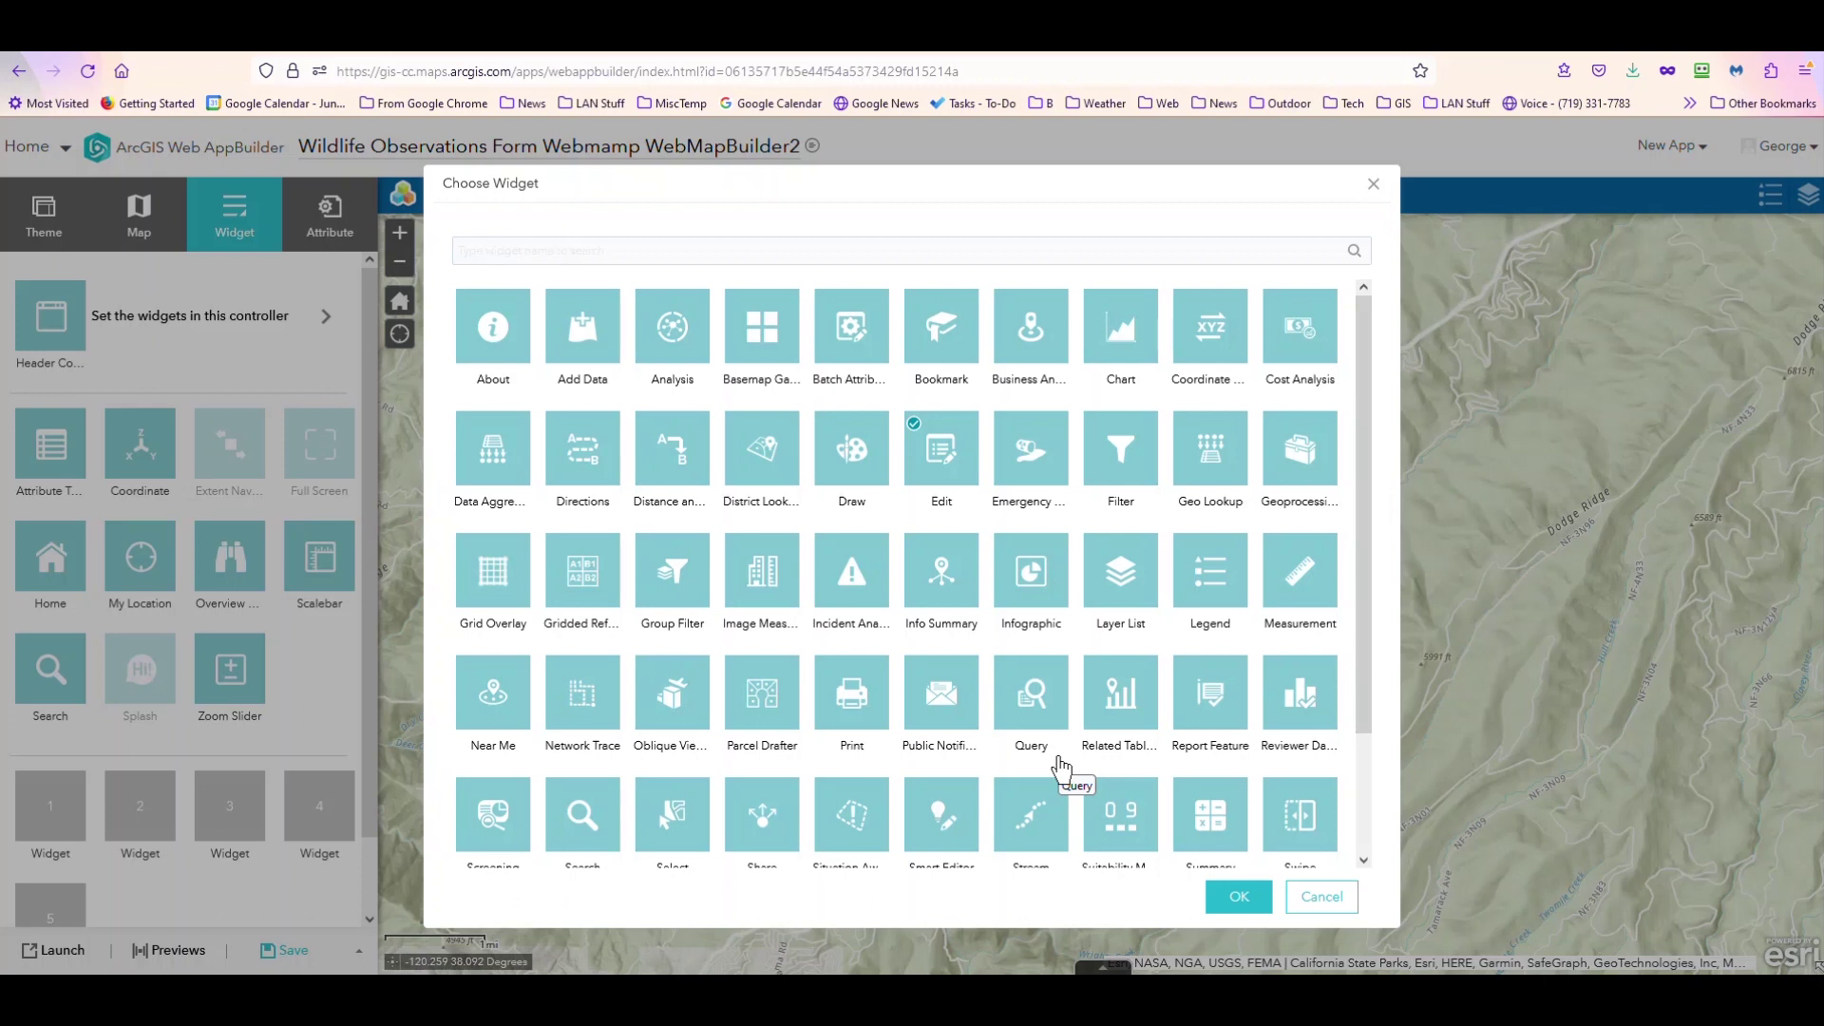
pyautogui.click(1237, 897)
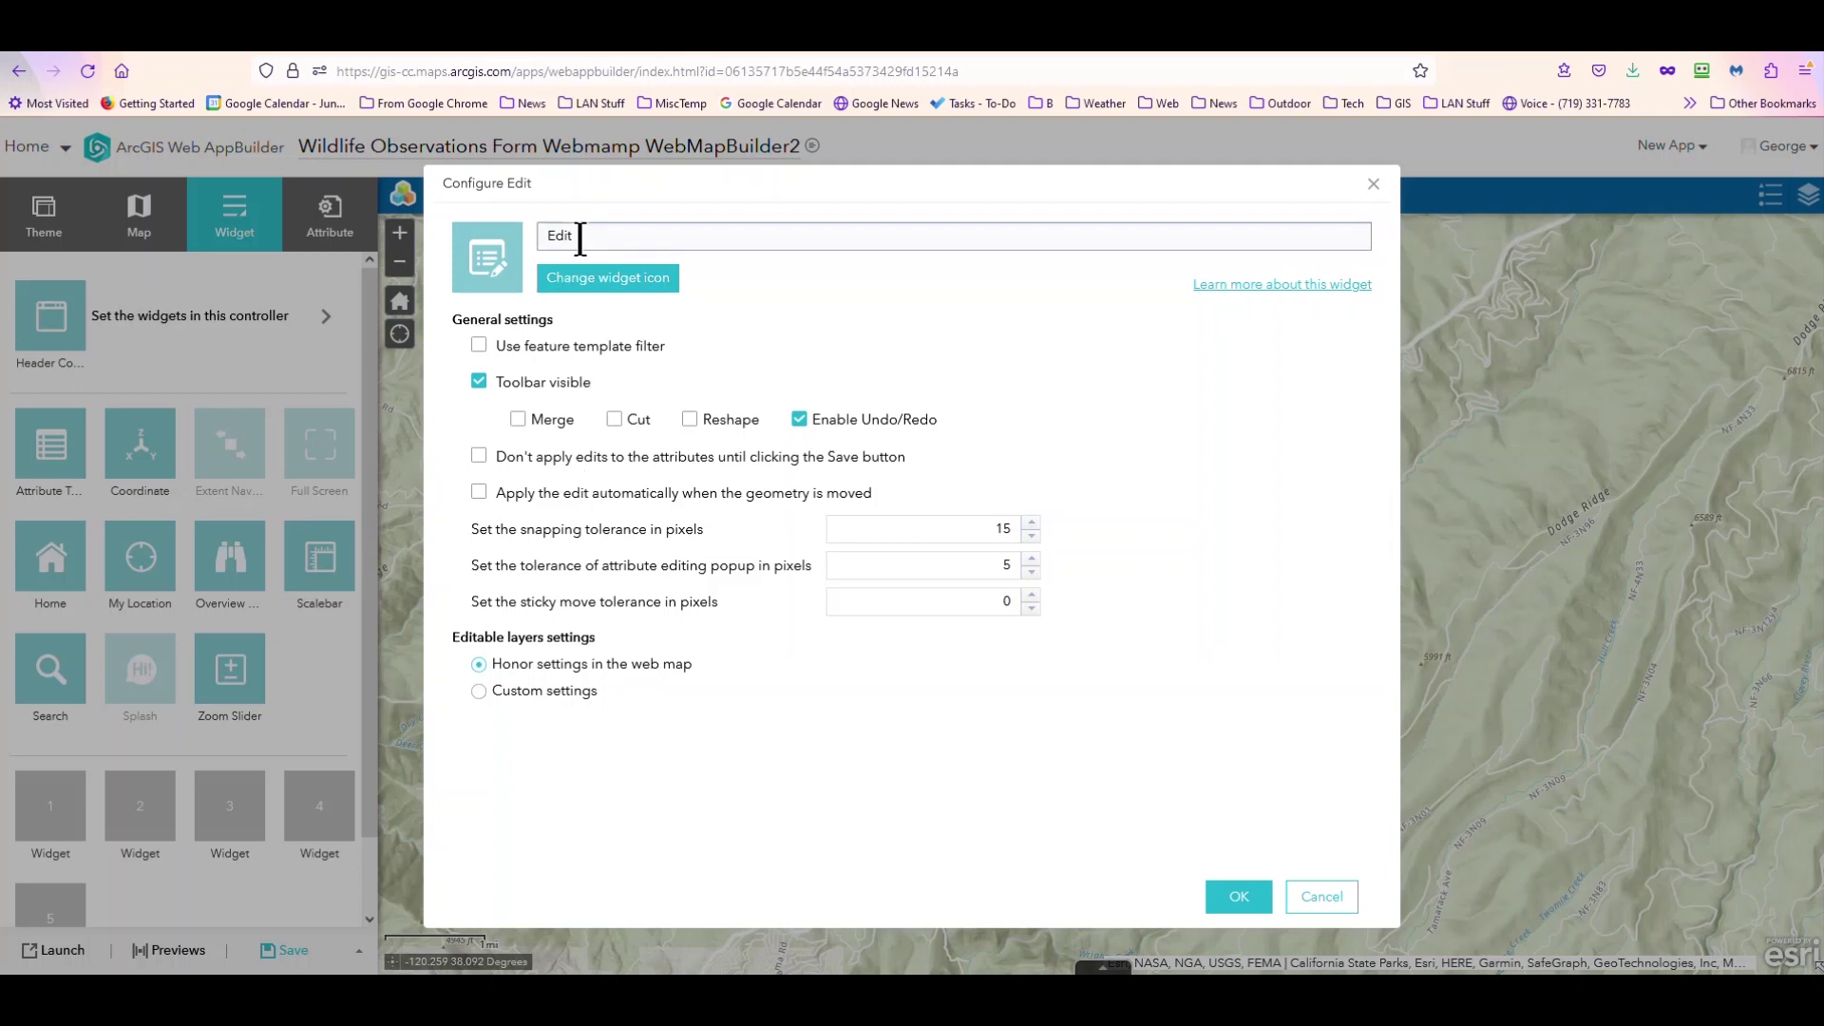
# Step: Rename the Edit widget "Add Wildlife Information" and hold back attribute edits until the Save button is used
pyautogui.moveTo(581, 238); pyautogui.dragTo(522, 258)
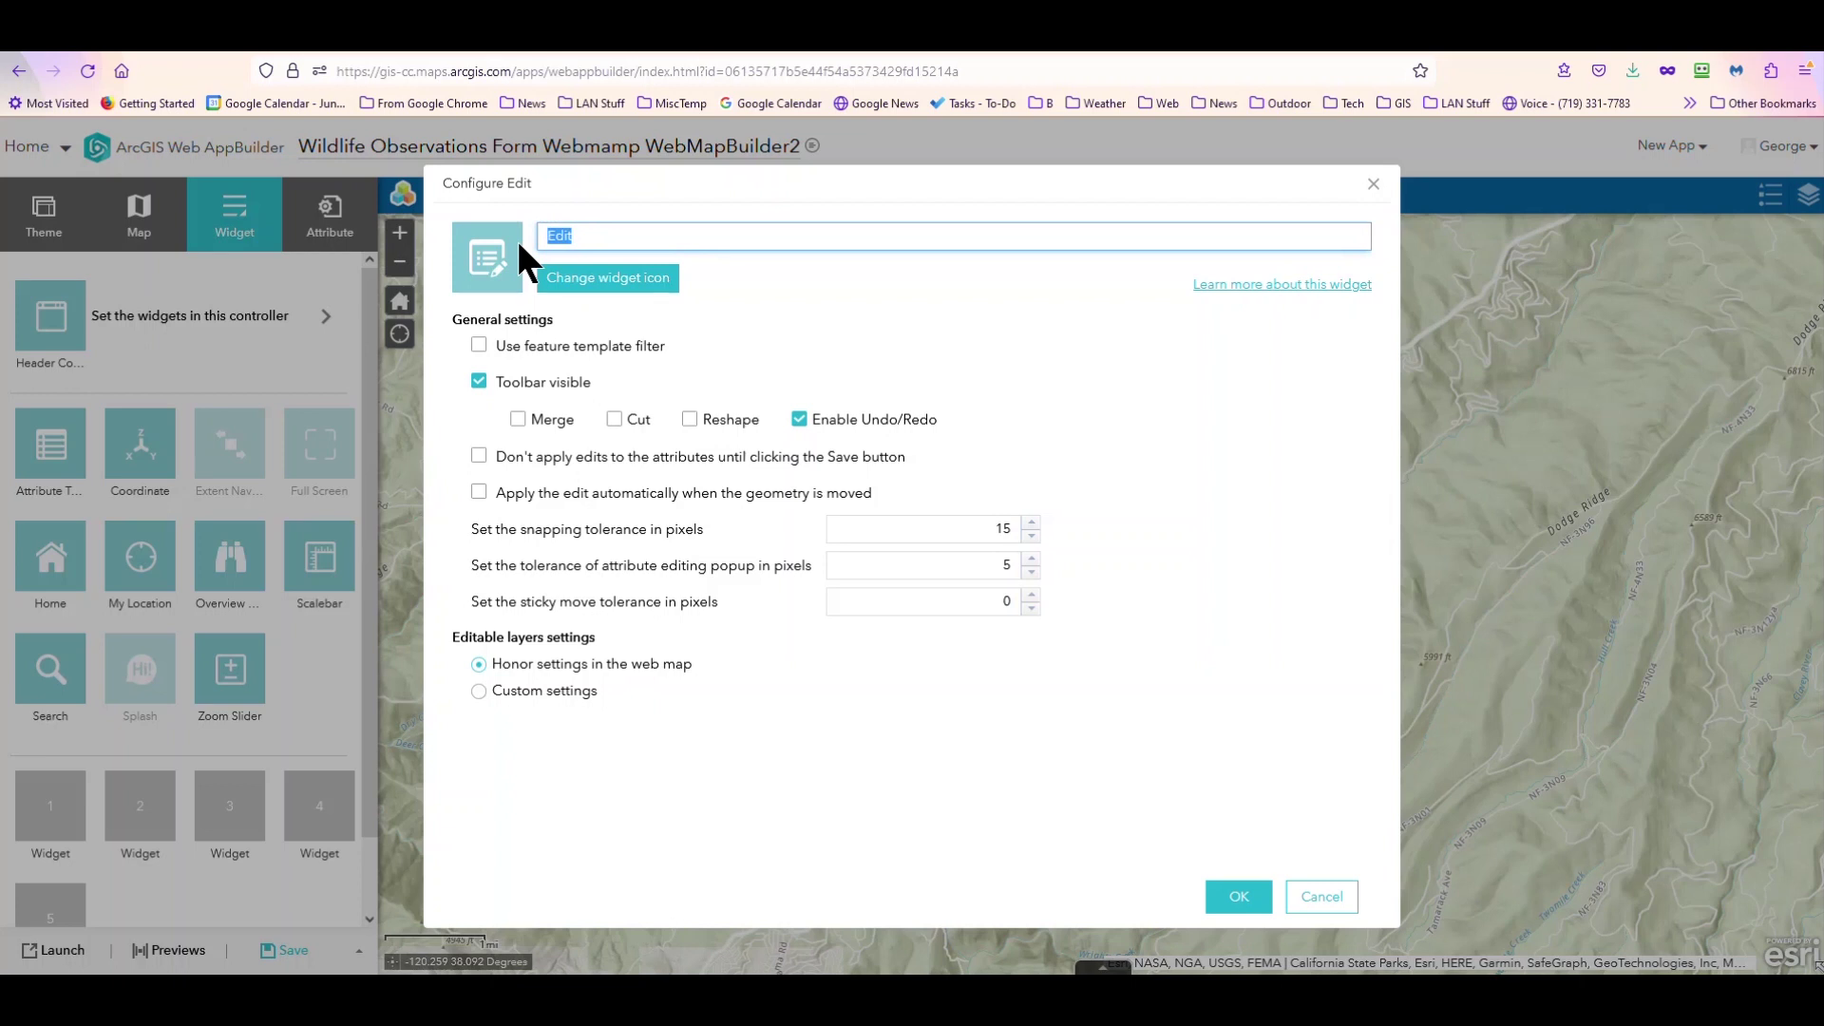
pyautogui.write('Add Wildlife Information')
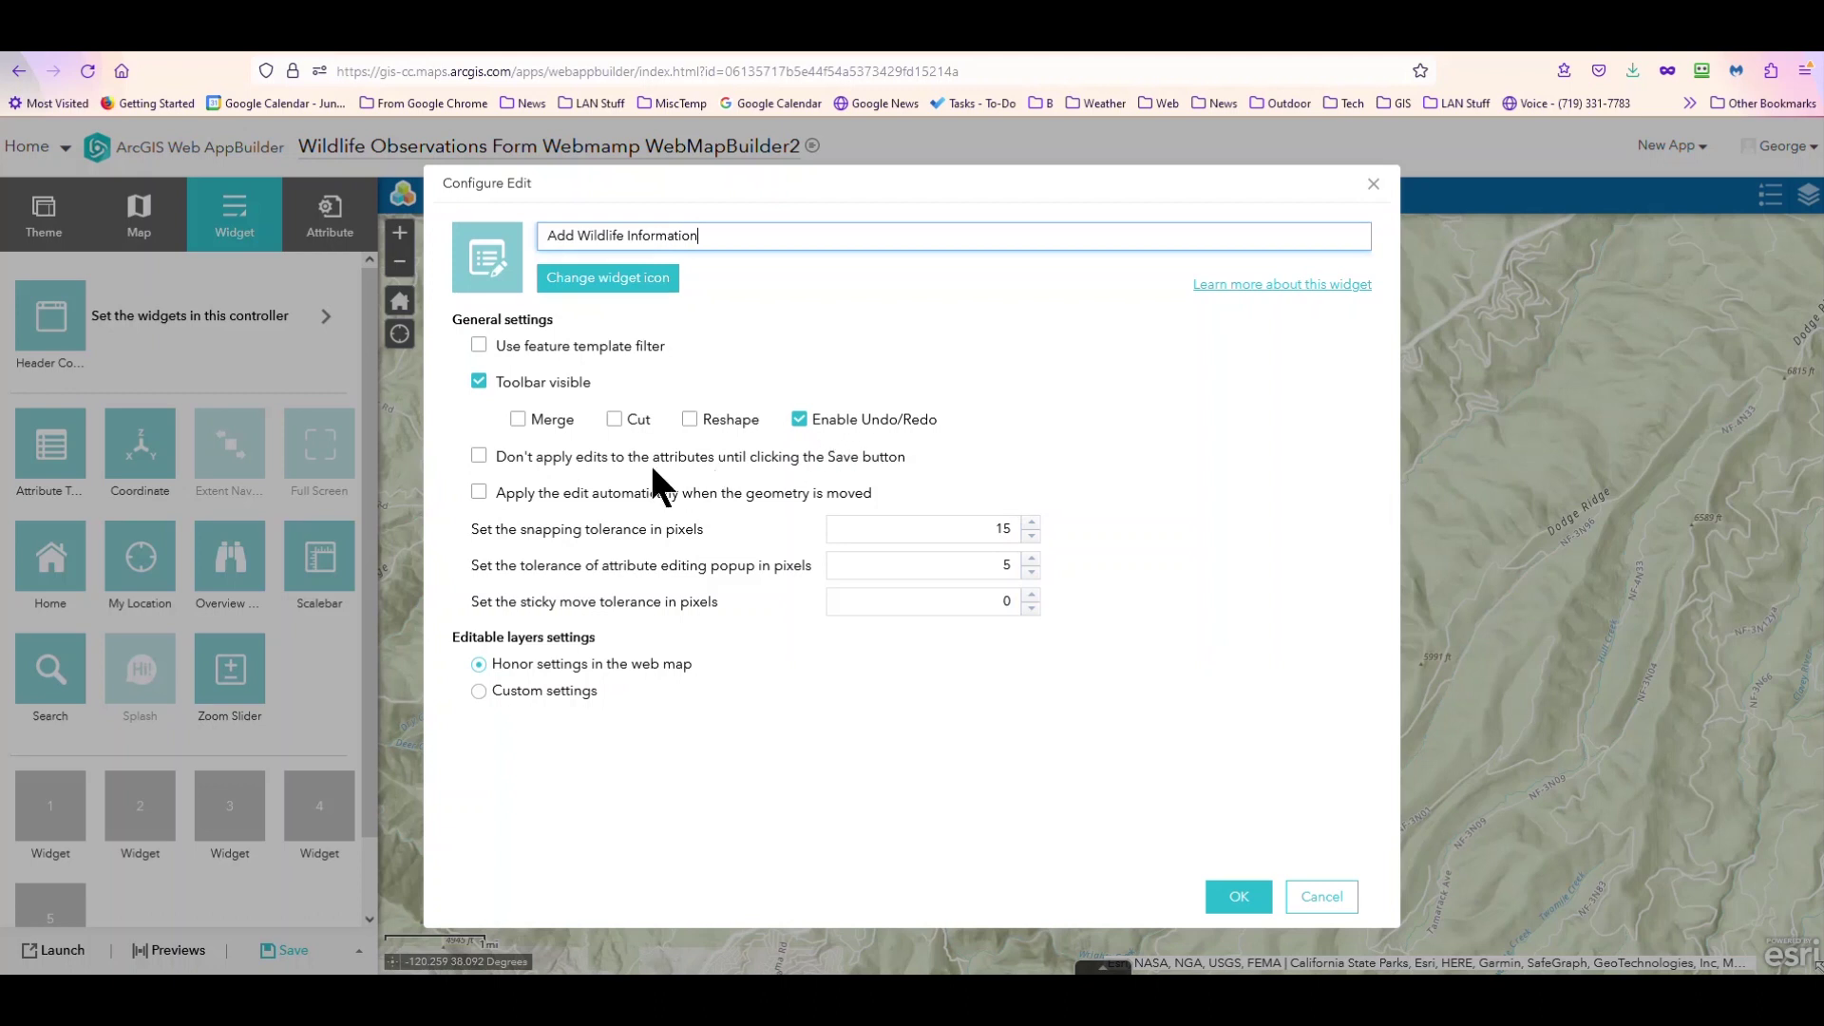
pyautogui.click(479, 456)
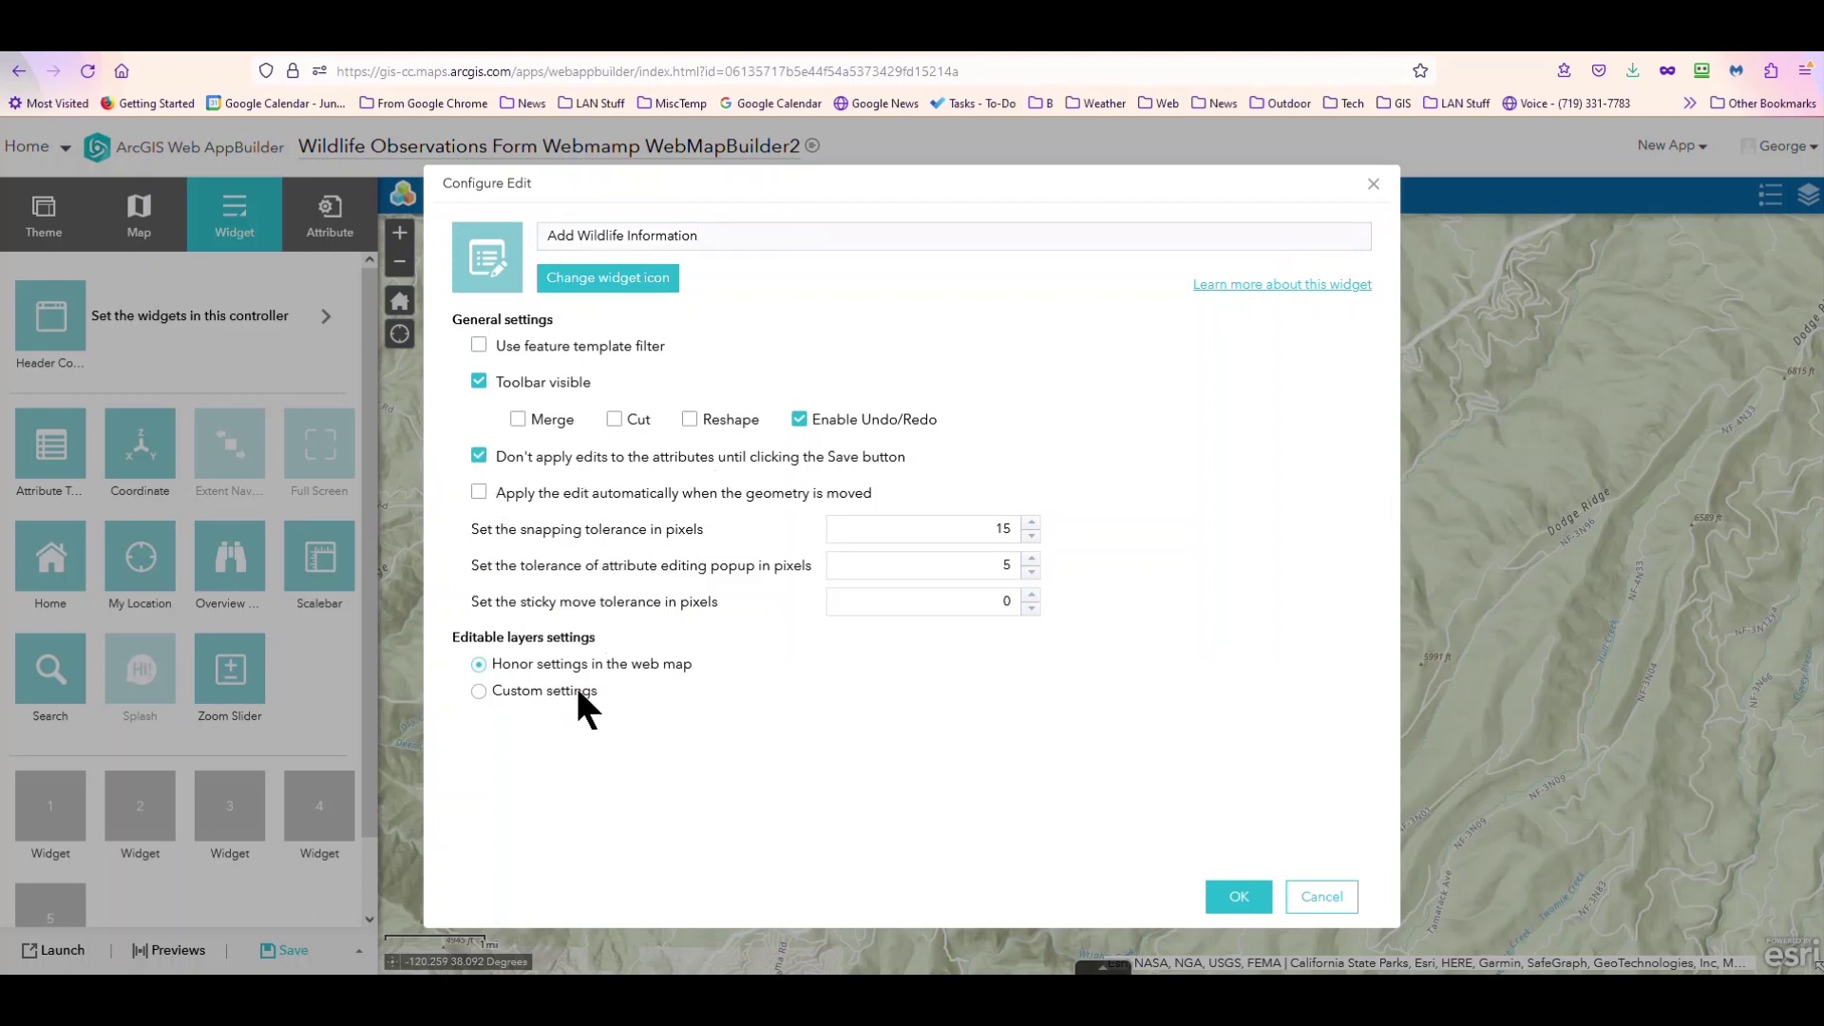
# Step: Switch the Edit widget's editable layers to custom settings, review the survey layer's field display and edit options, and accept the configuration
pyautogui.click(478, 690)
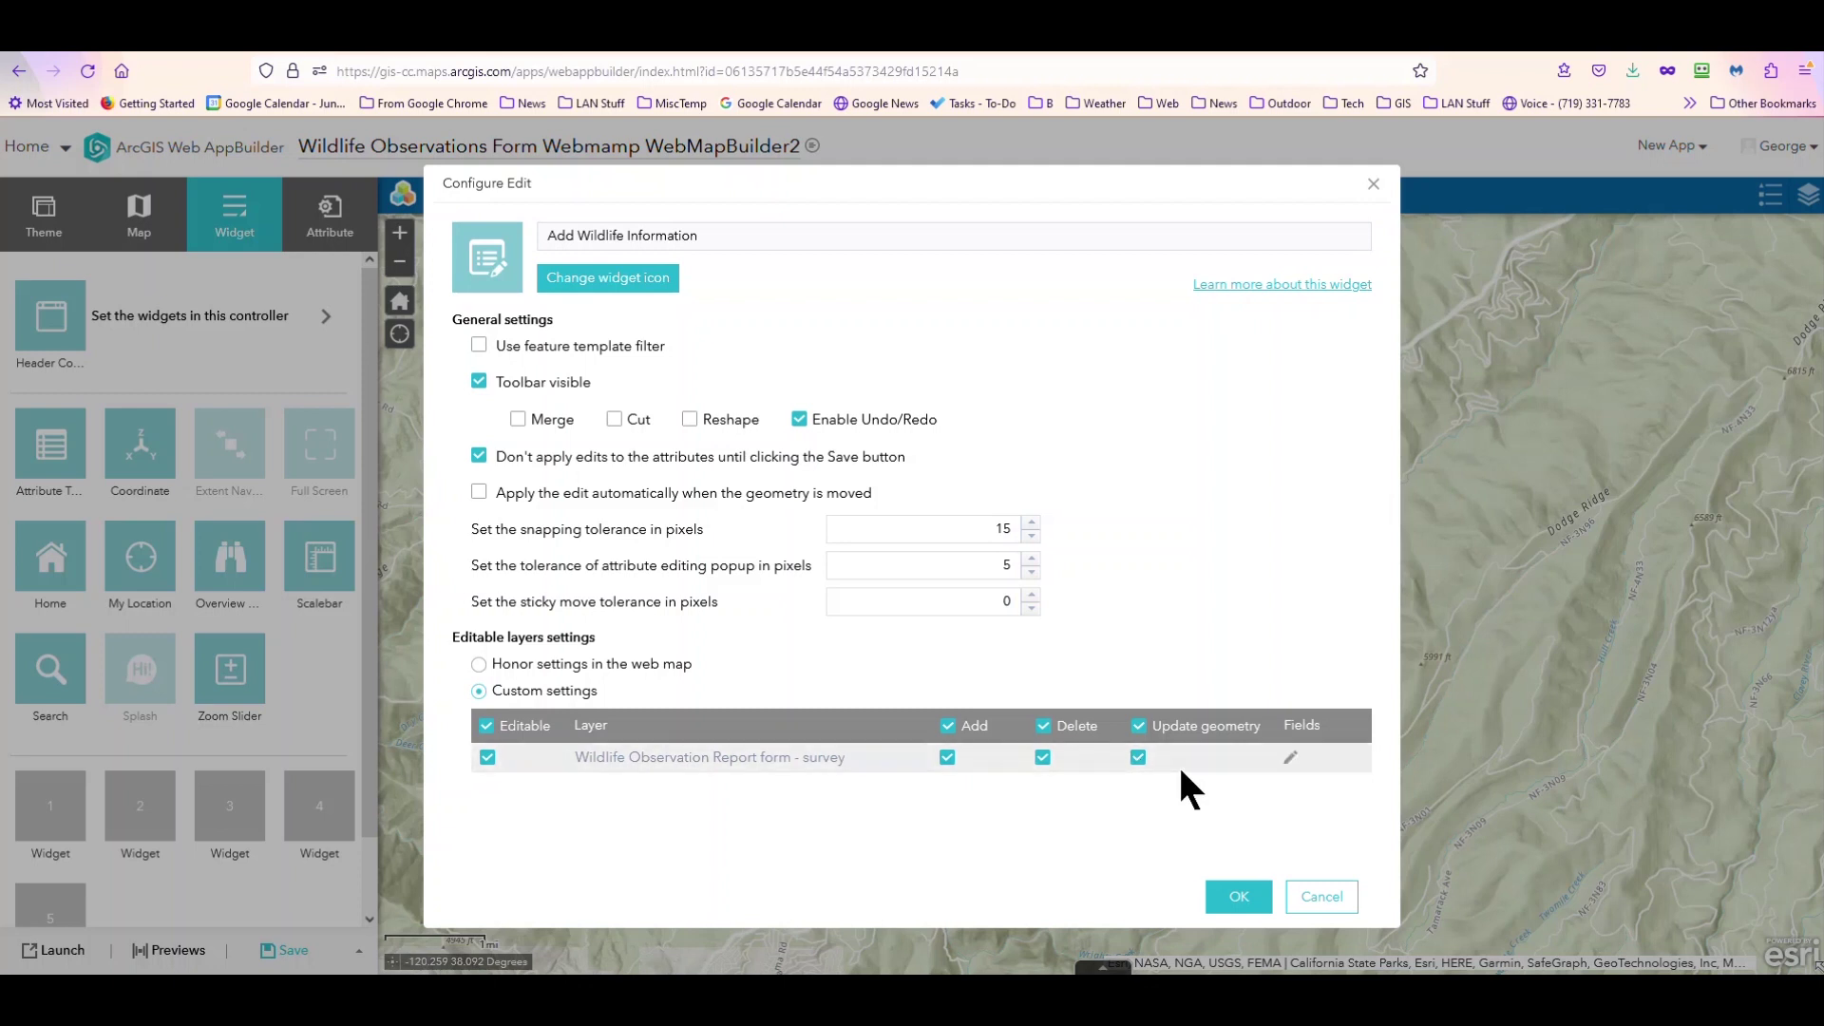
pyautogui.click(1291, 762)
pyautogui.scroll(-2, 937, 570)
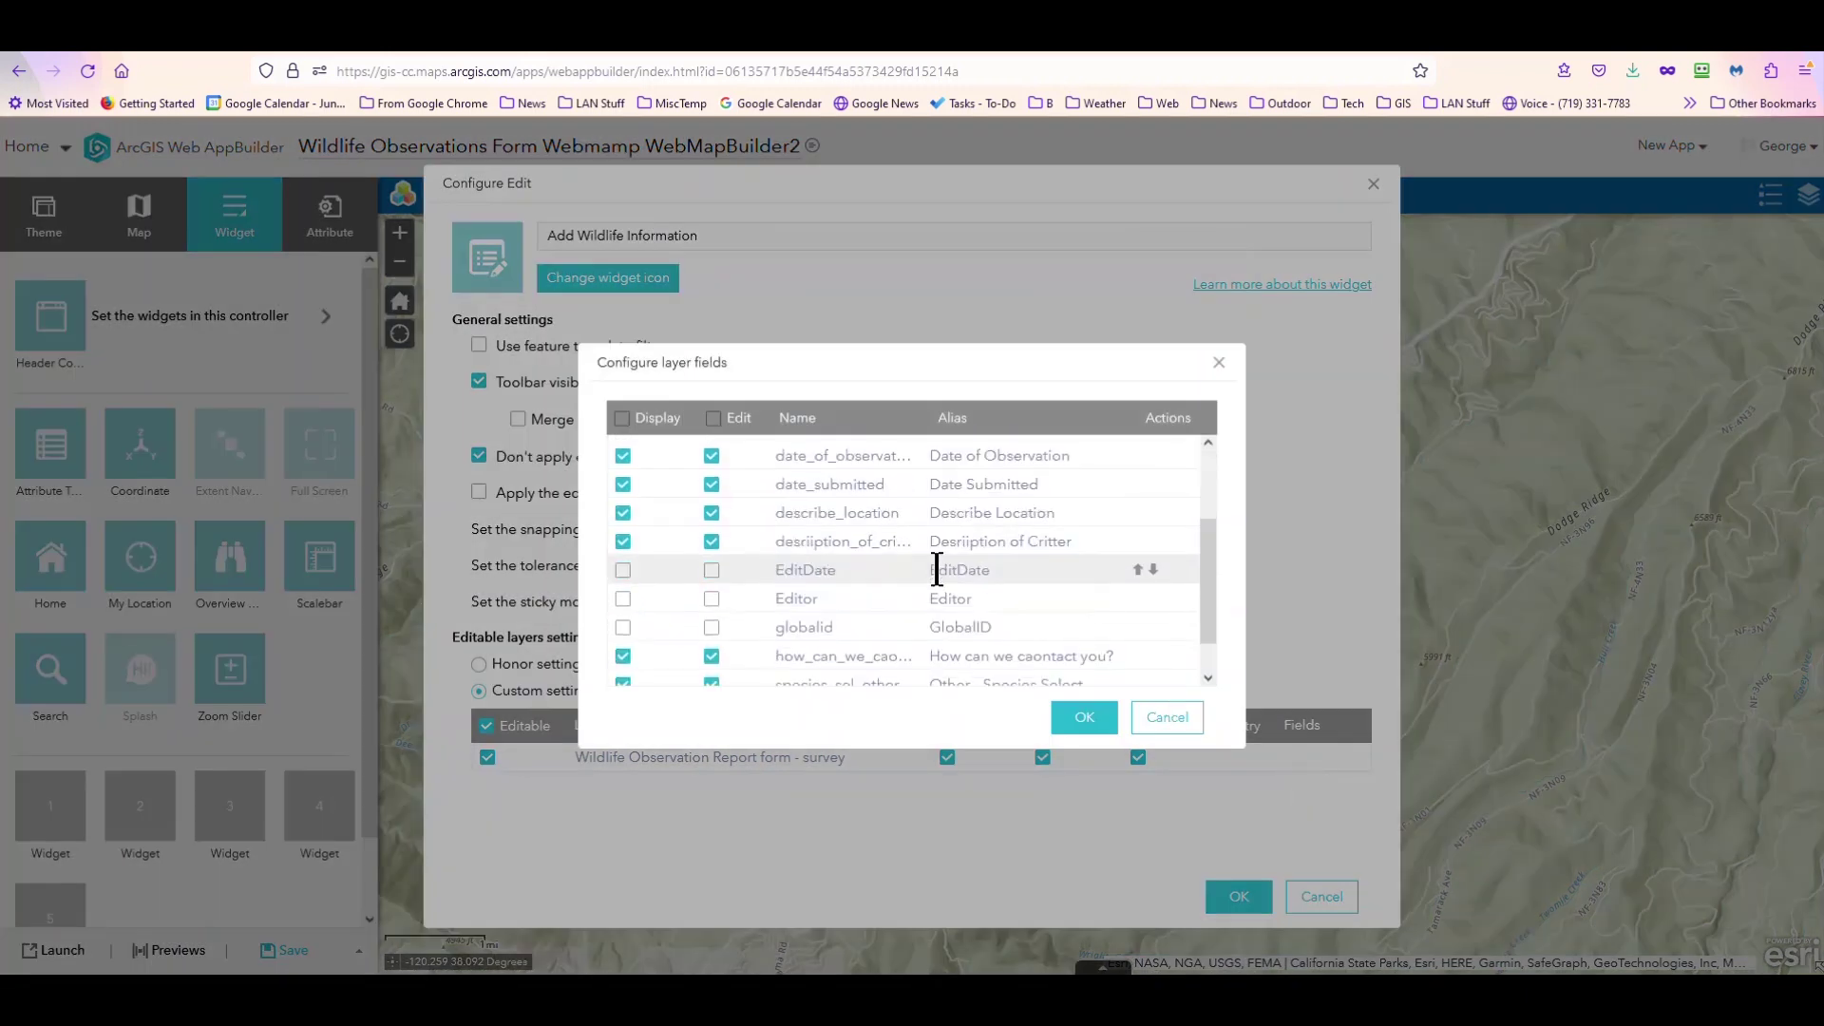
pyautogui.scroll(-1, 907, 584)
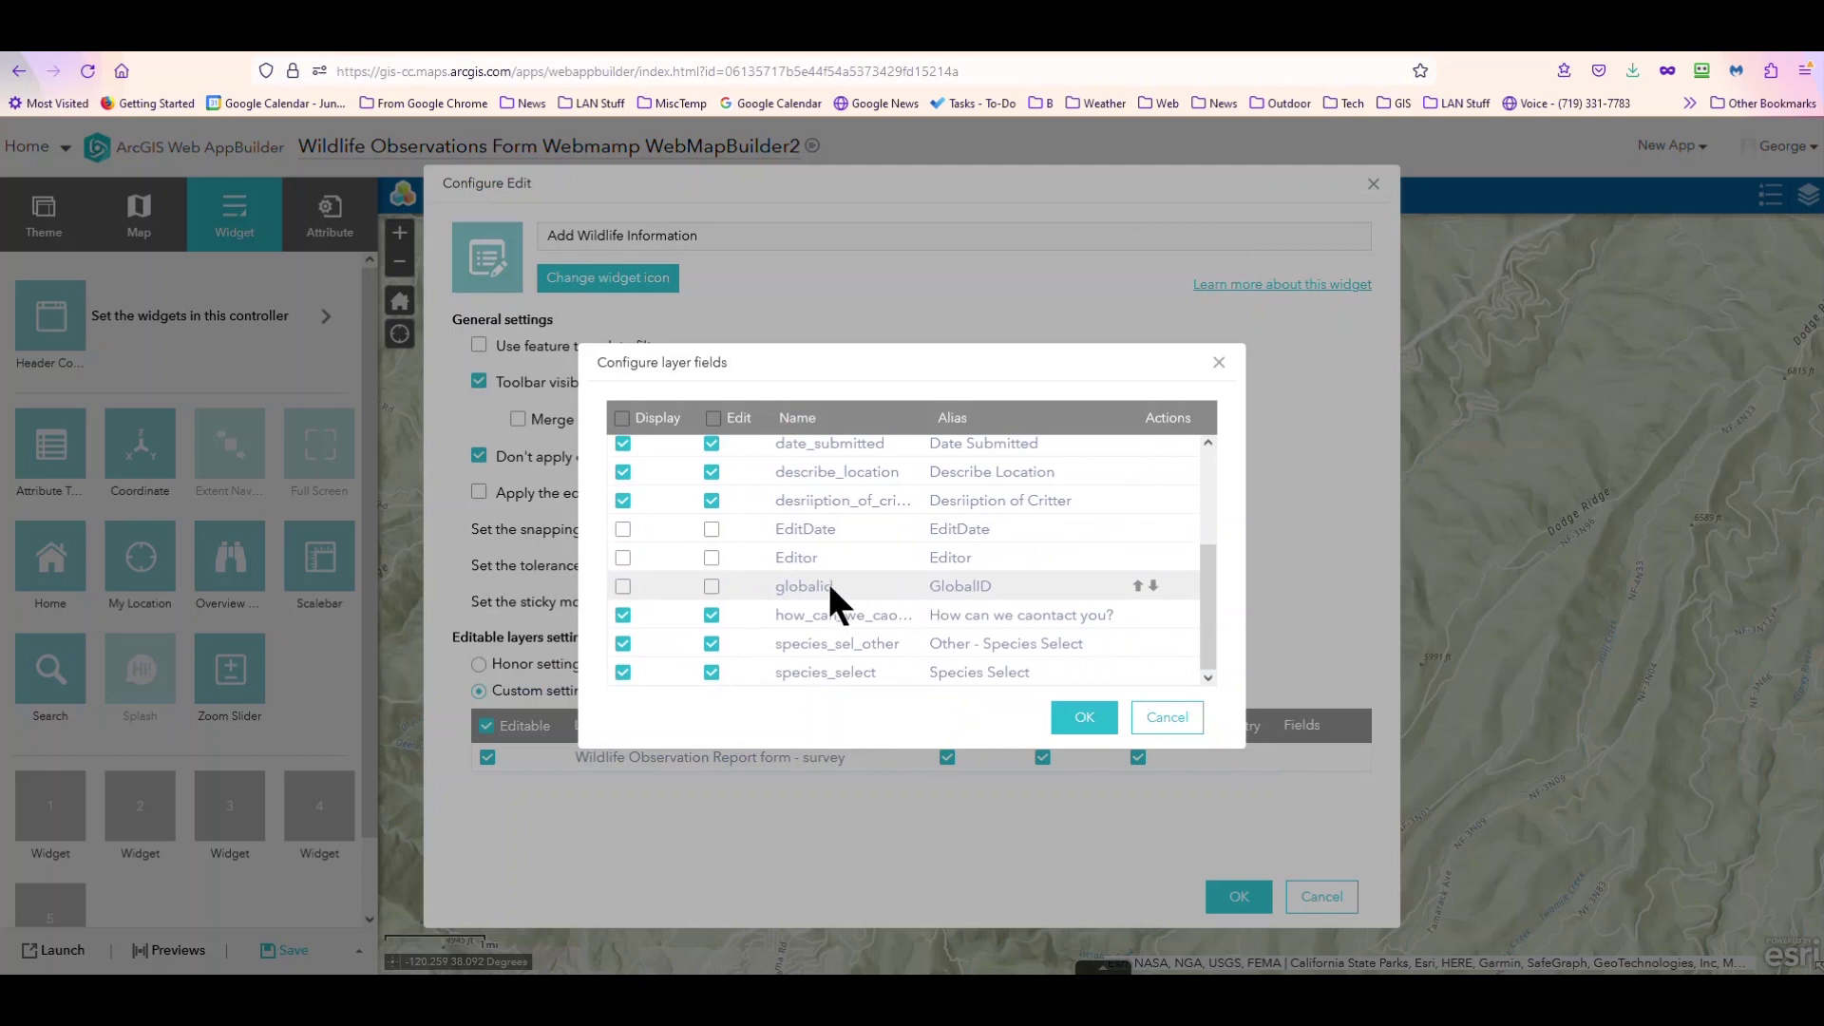
pyautogui.scroll(3, 807, 591)
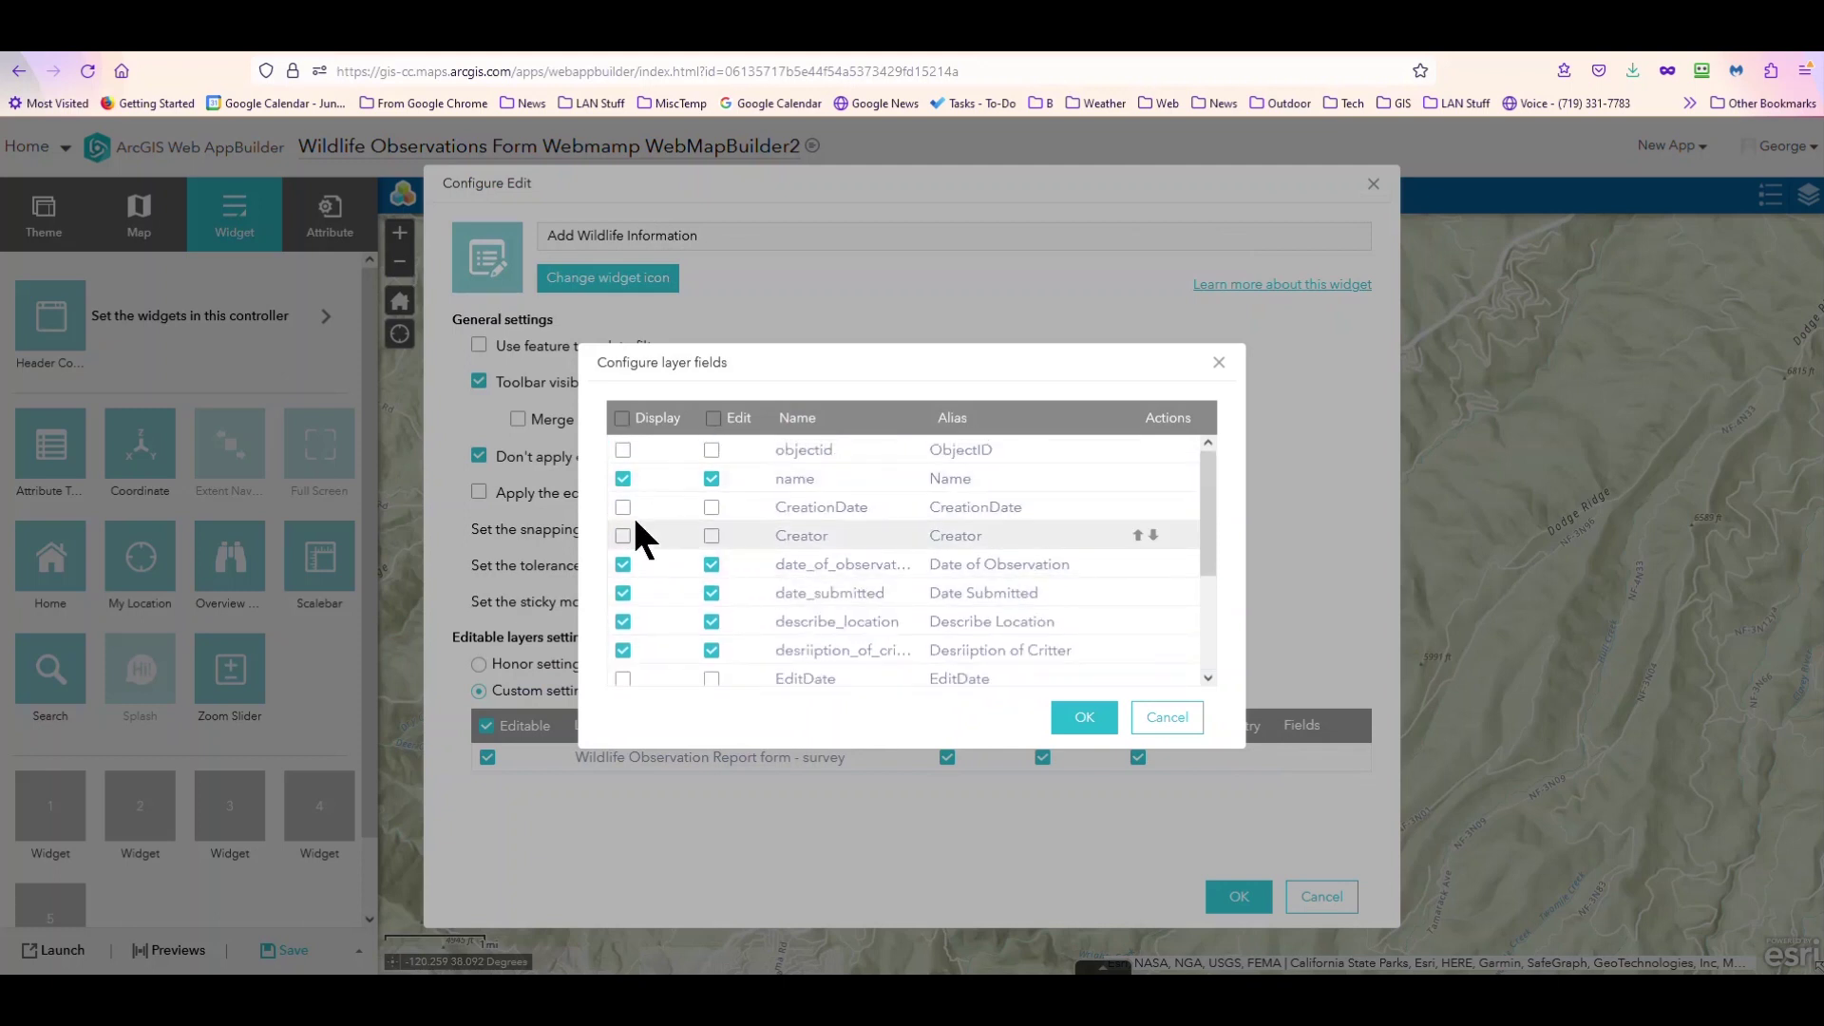
pyautogui.click(623, 477)
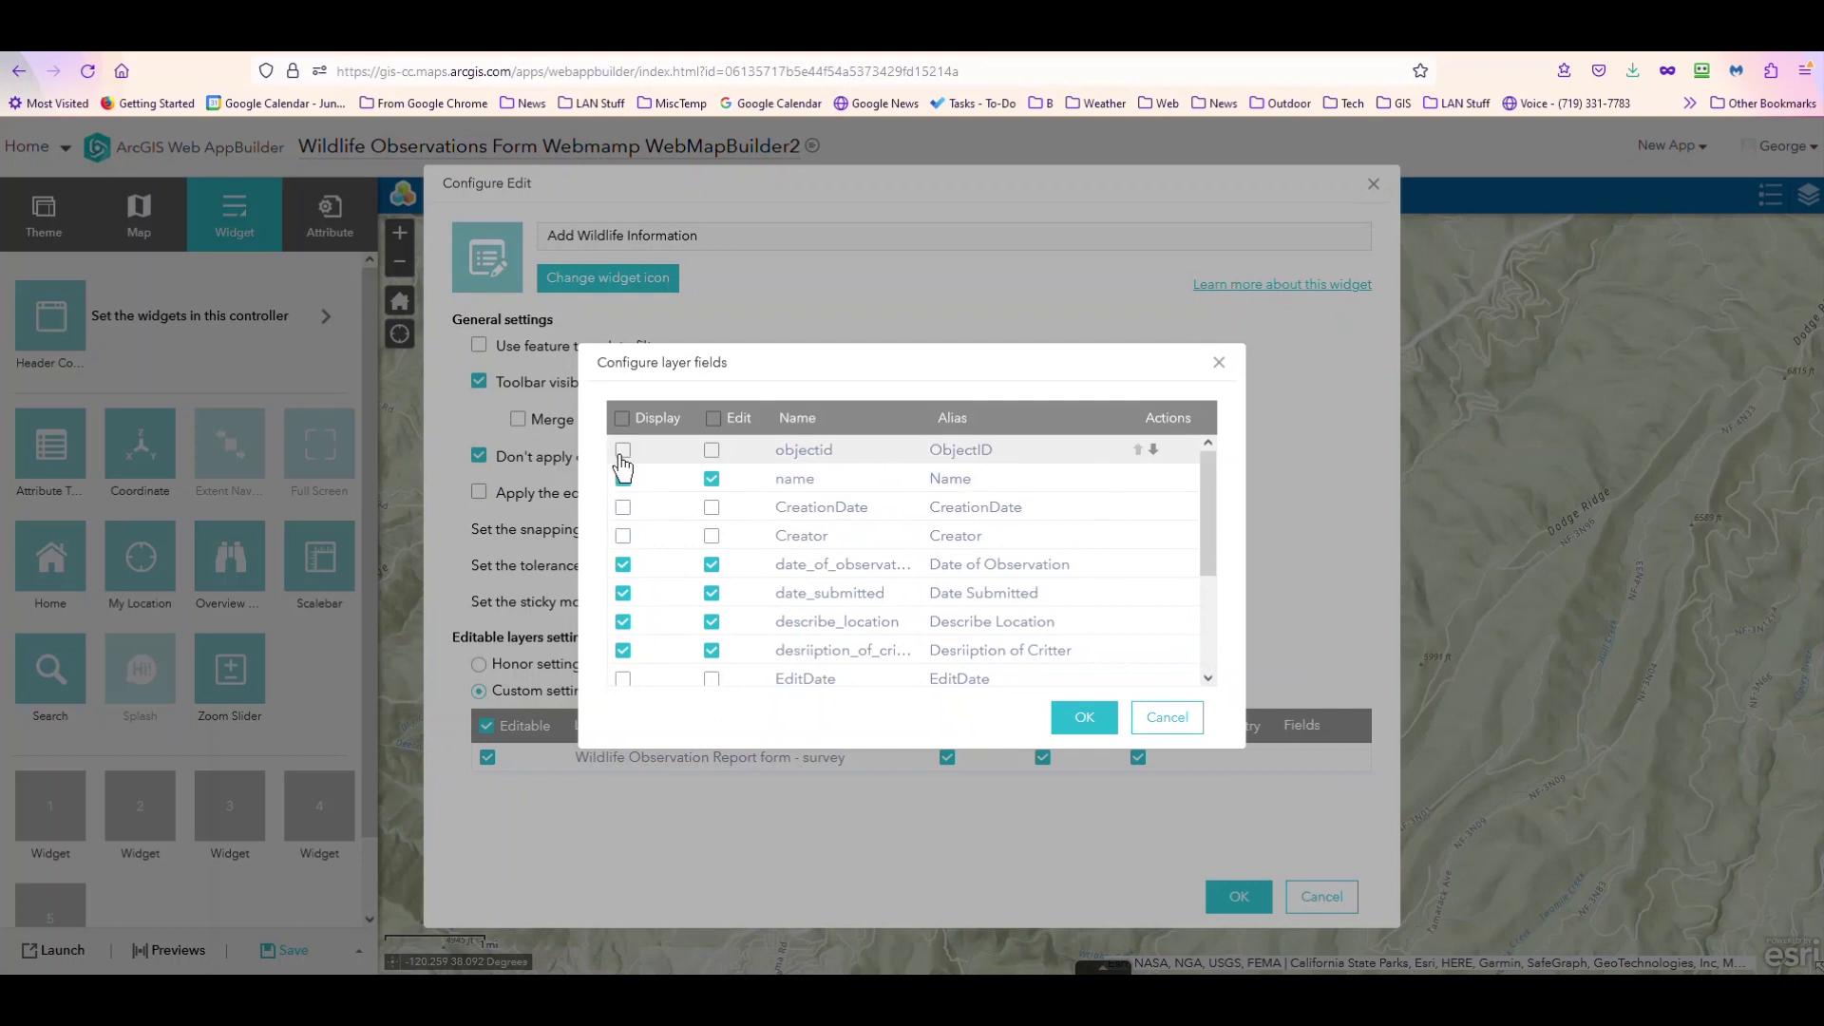
pyautogui.click(622, 477)
pyautogui.click(709, 476)
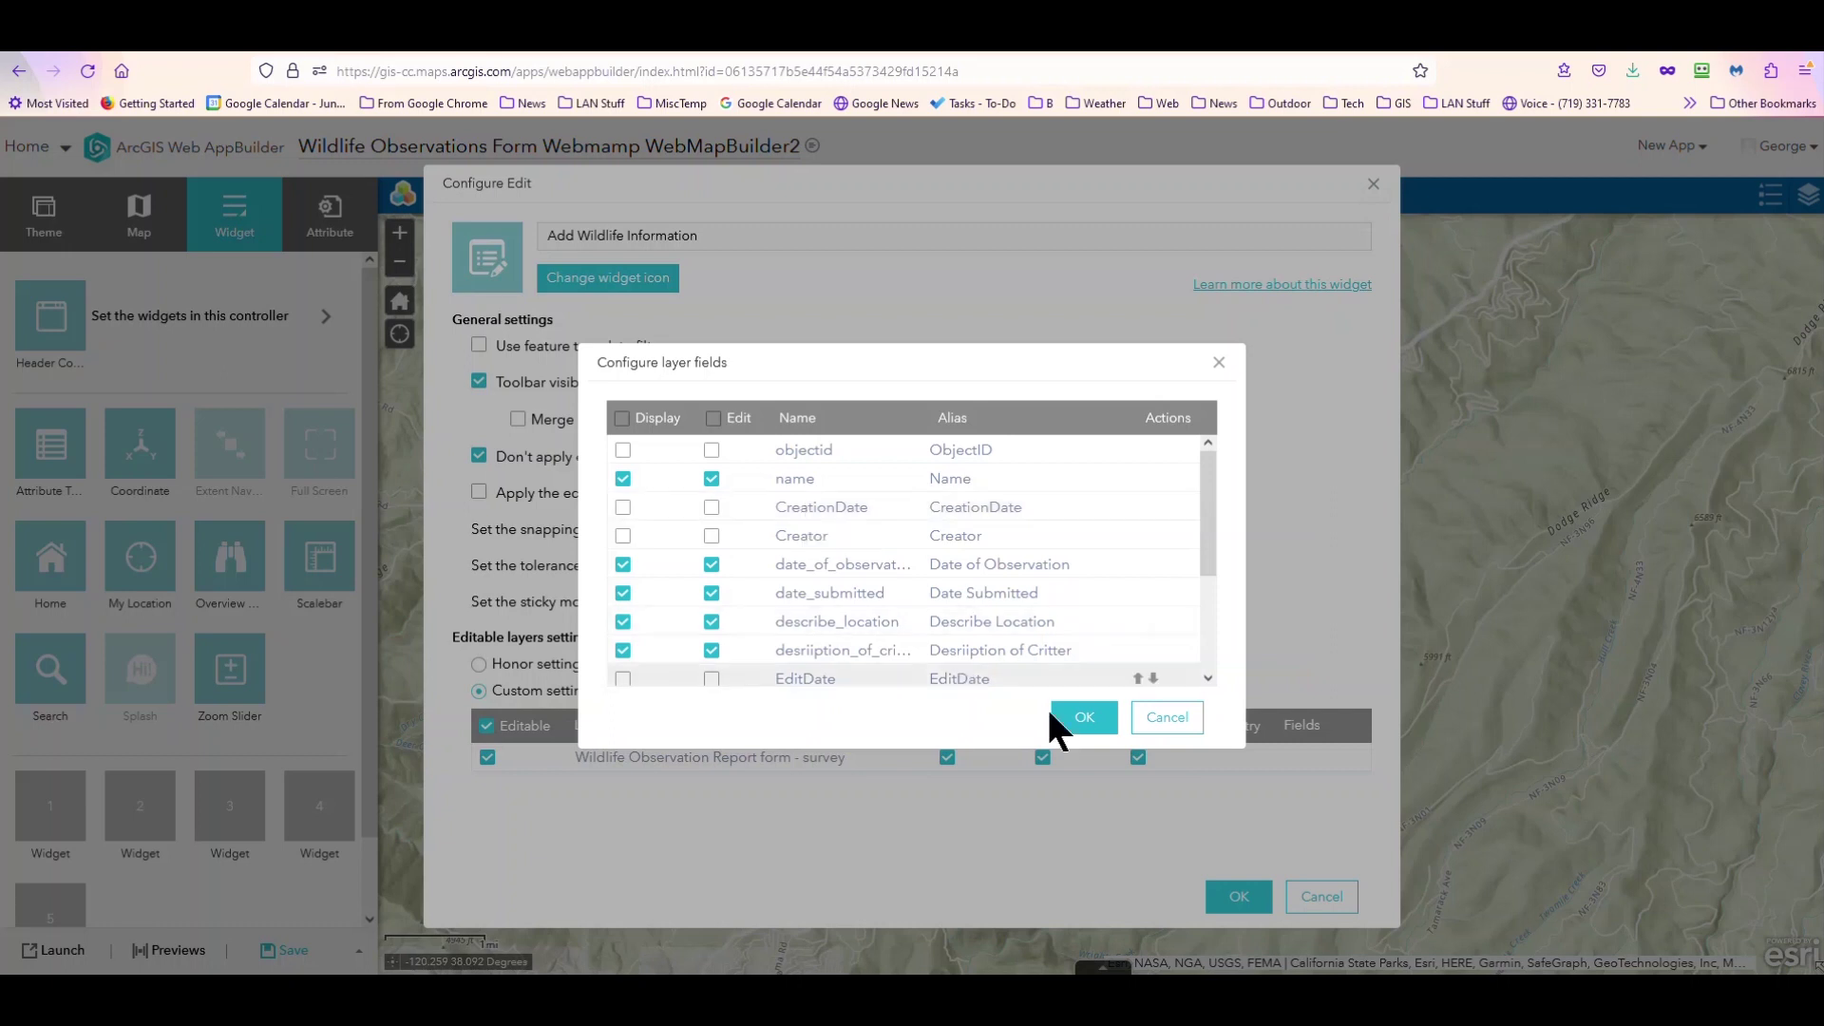
pyautogui.click(1084, 717)
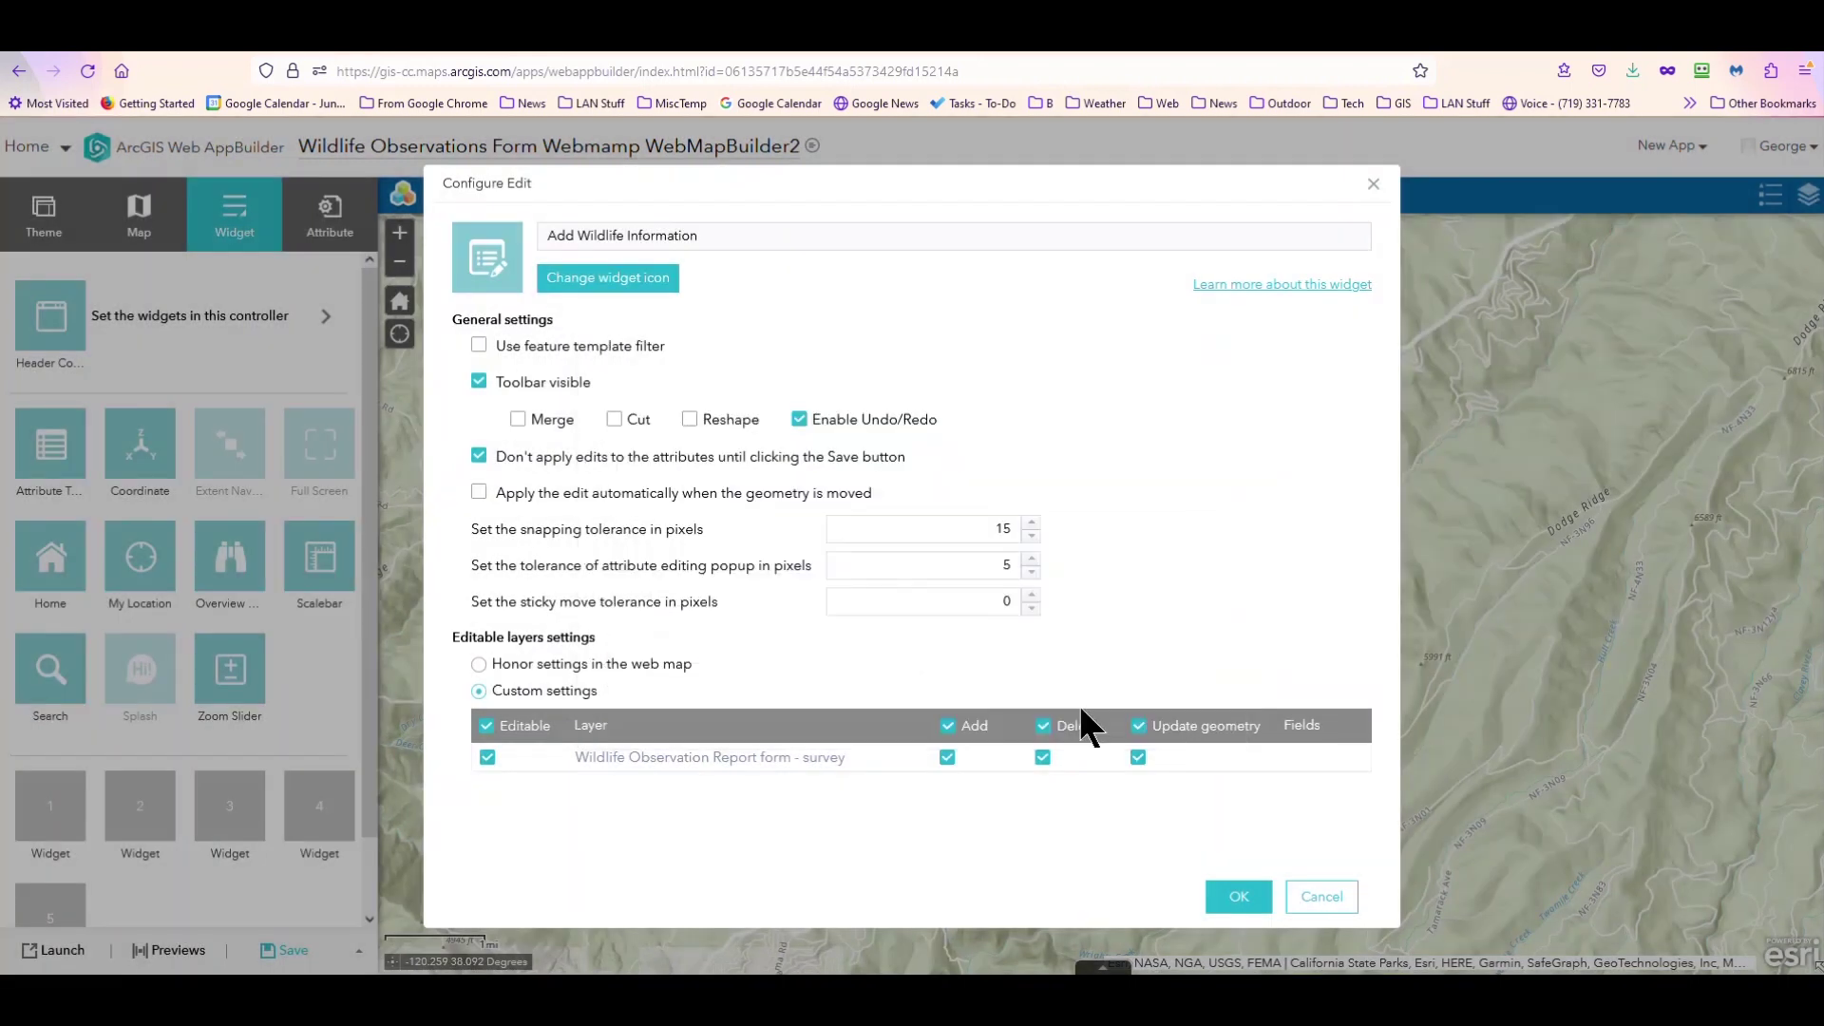
pyautogui.click(1230, 897)
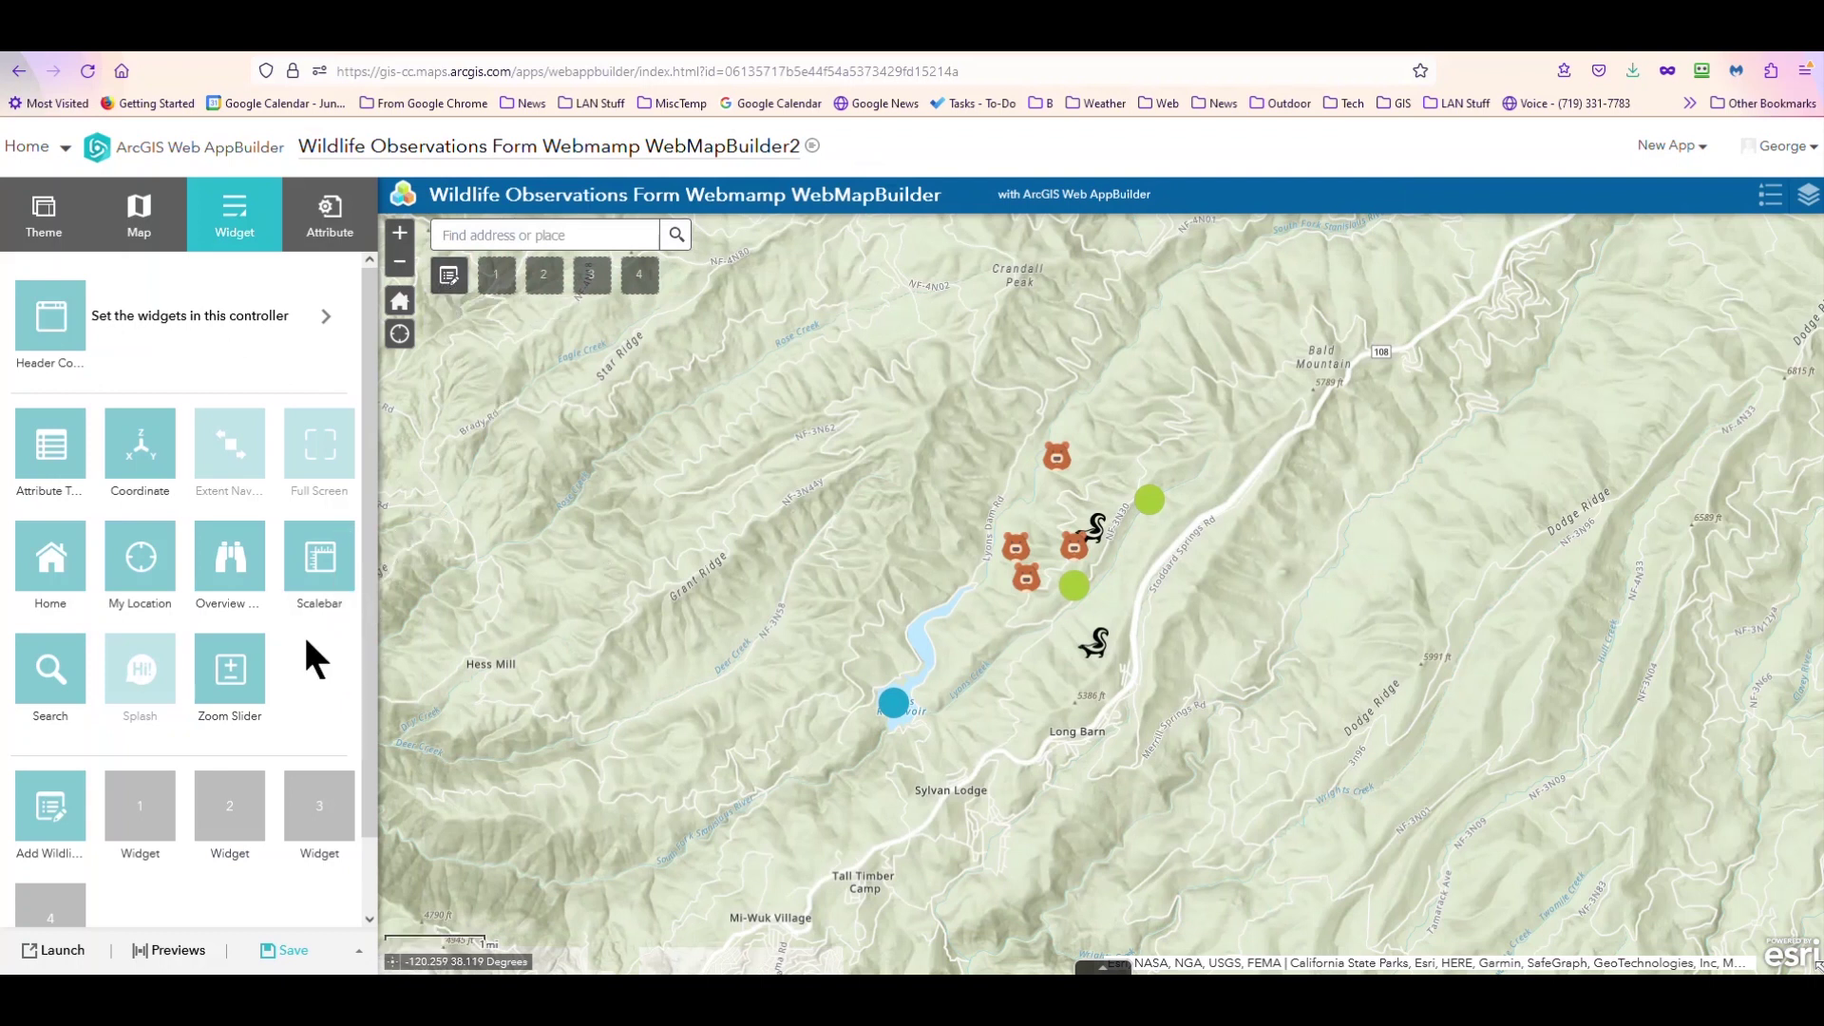
# Step: Add the Basemap Gallery widget to the first empty widget placeholder
pyautogui.click(139, 809)
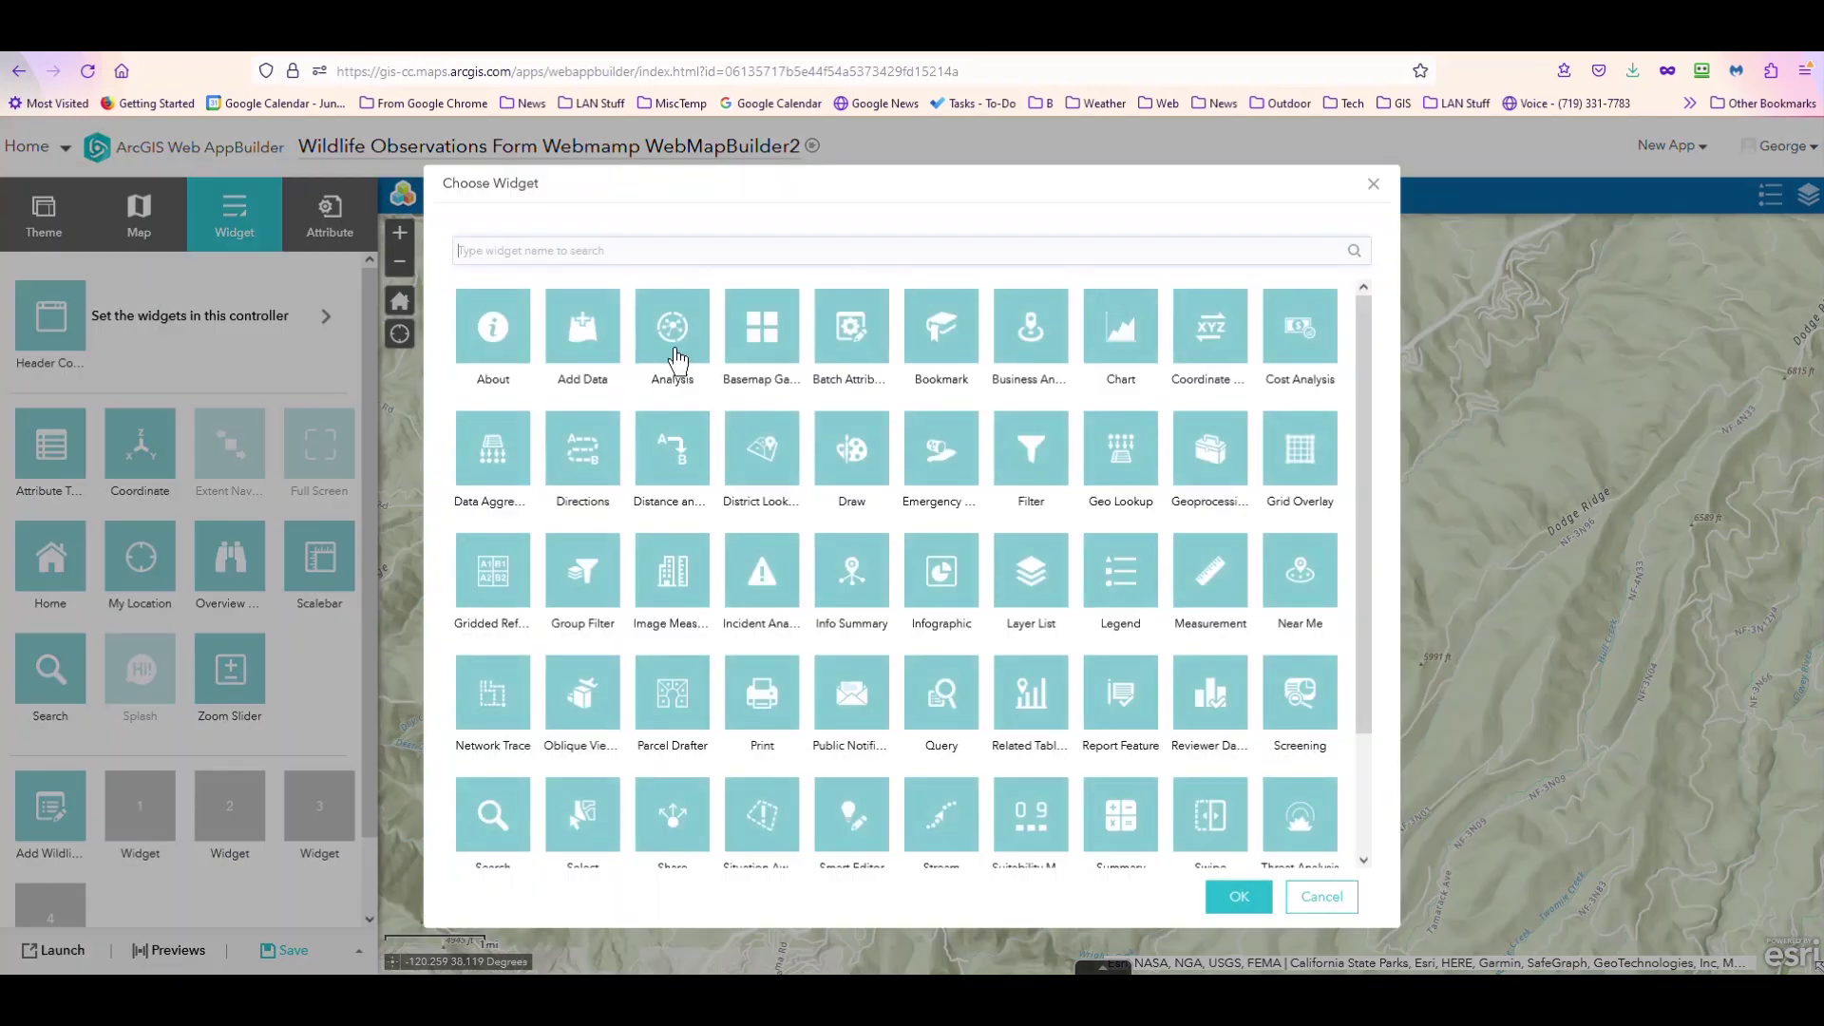
pyautogui.click(767, 340)
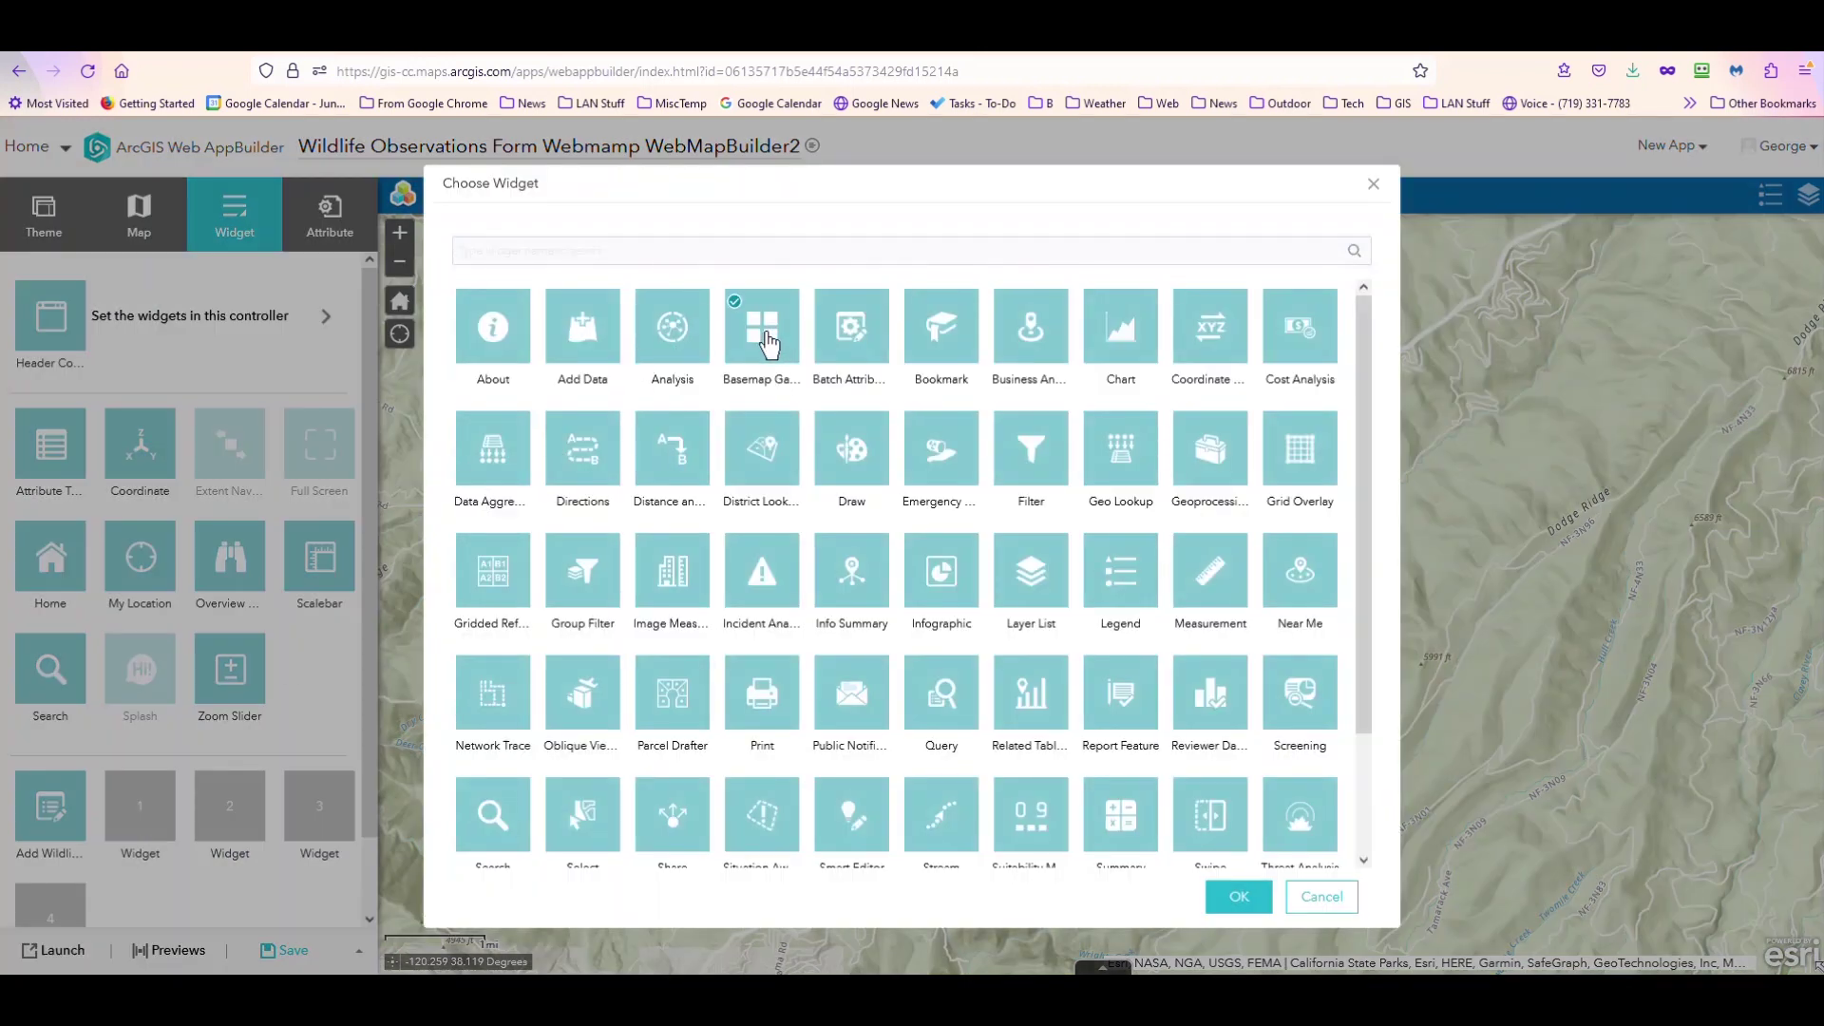
pyautogui.click(1236, 900)
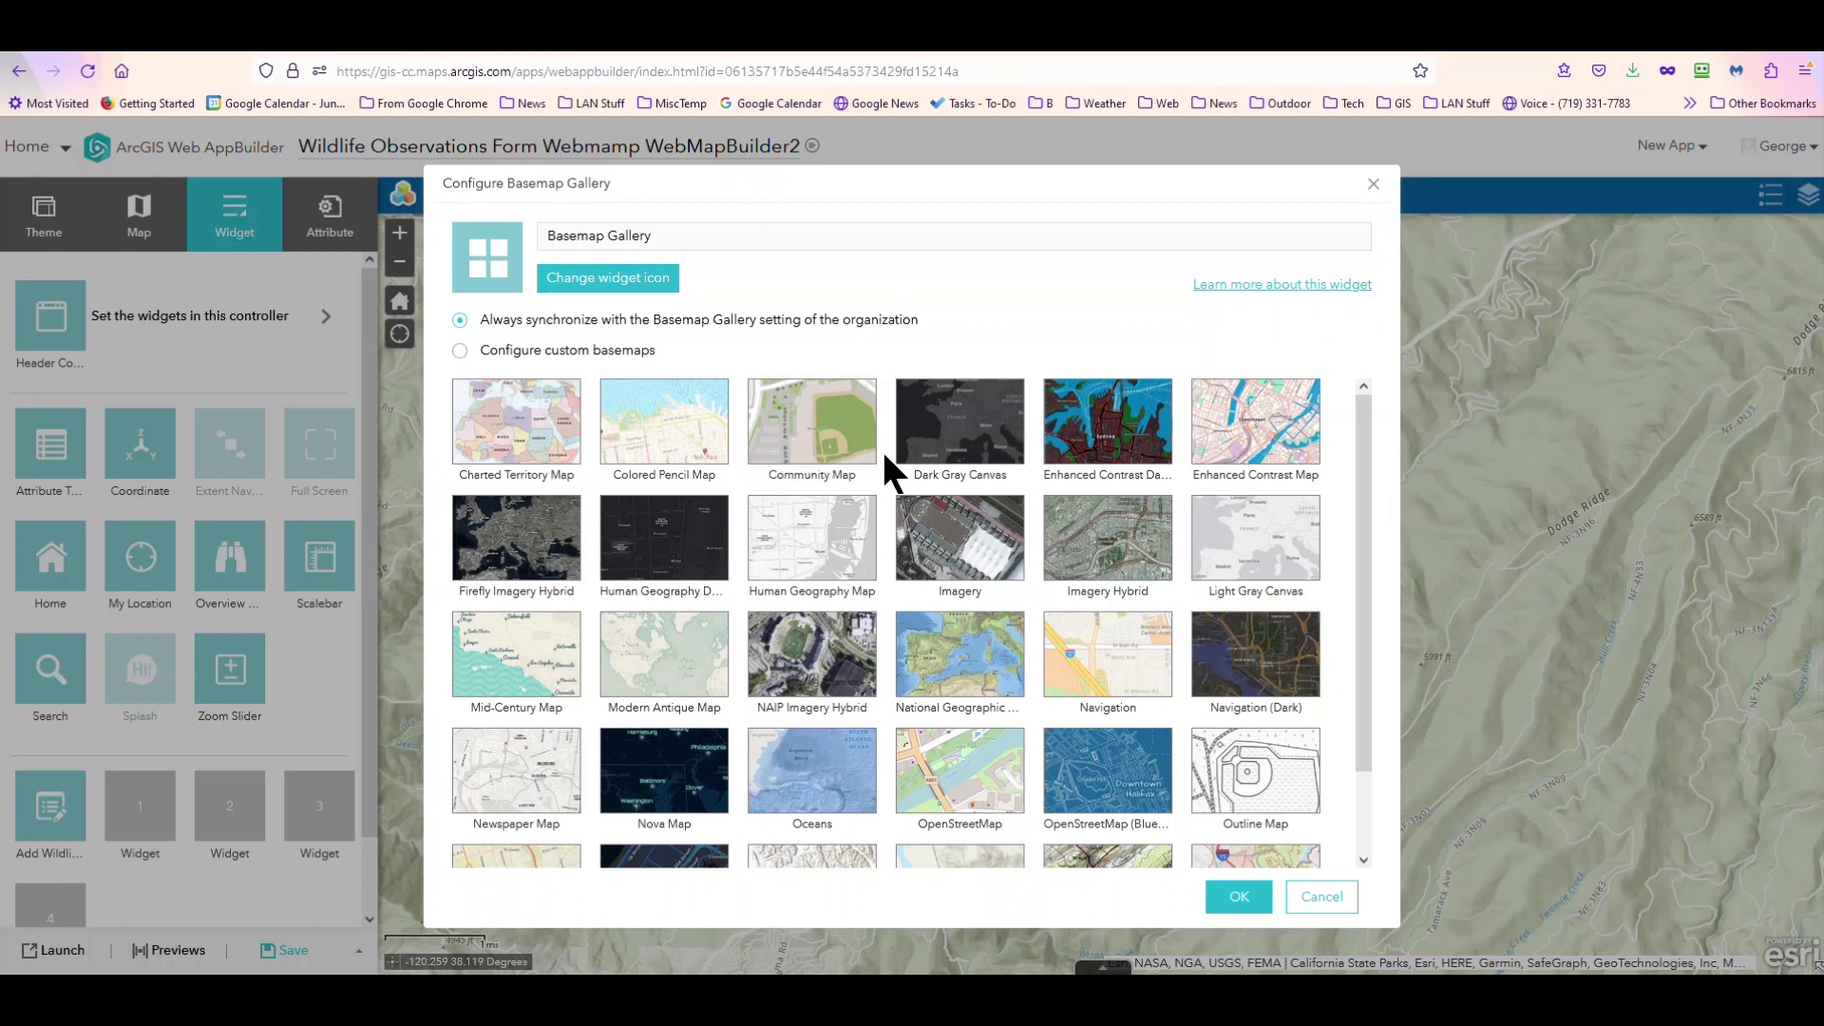
# Step: Configure the Basemap Gallery with custom basemaps by importing National Geographic and Imagery with Labels from the Esri default group
pyautogui.click(457, 351)
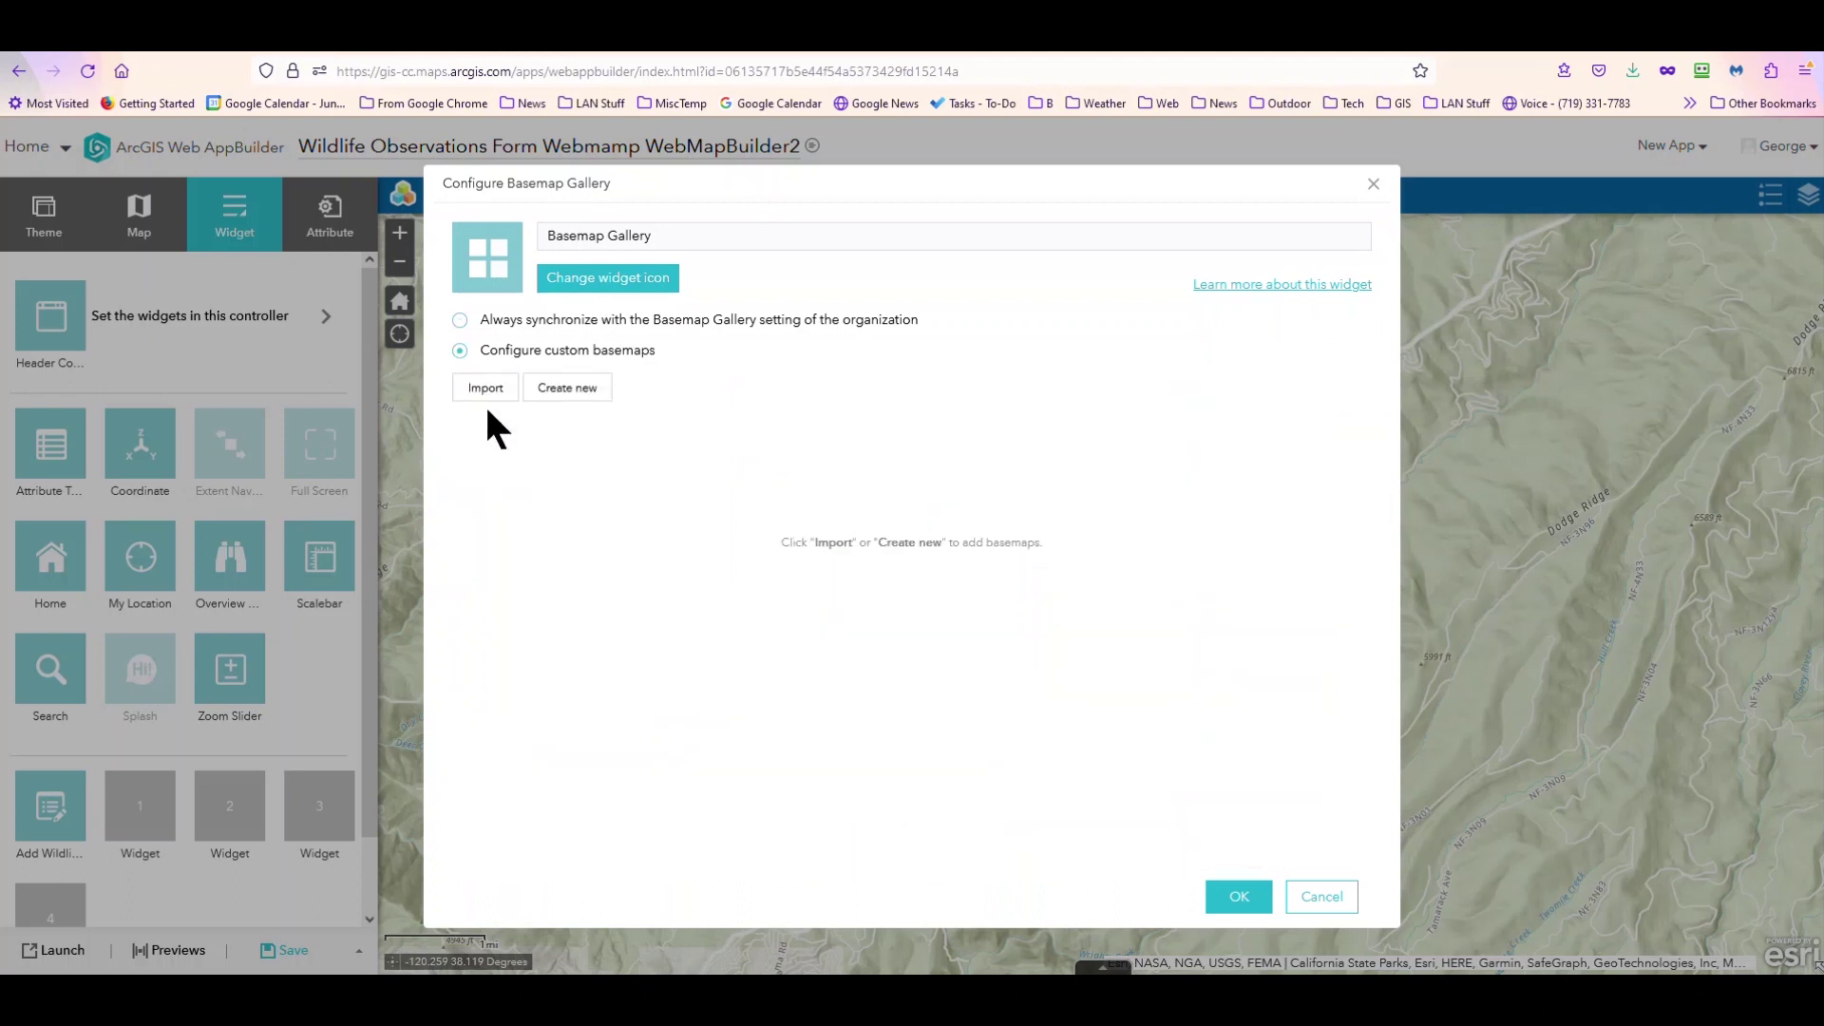
pyautogui.click(484, 391)
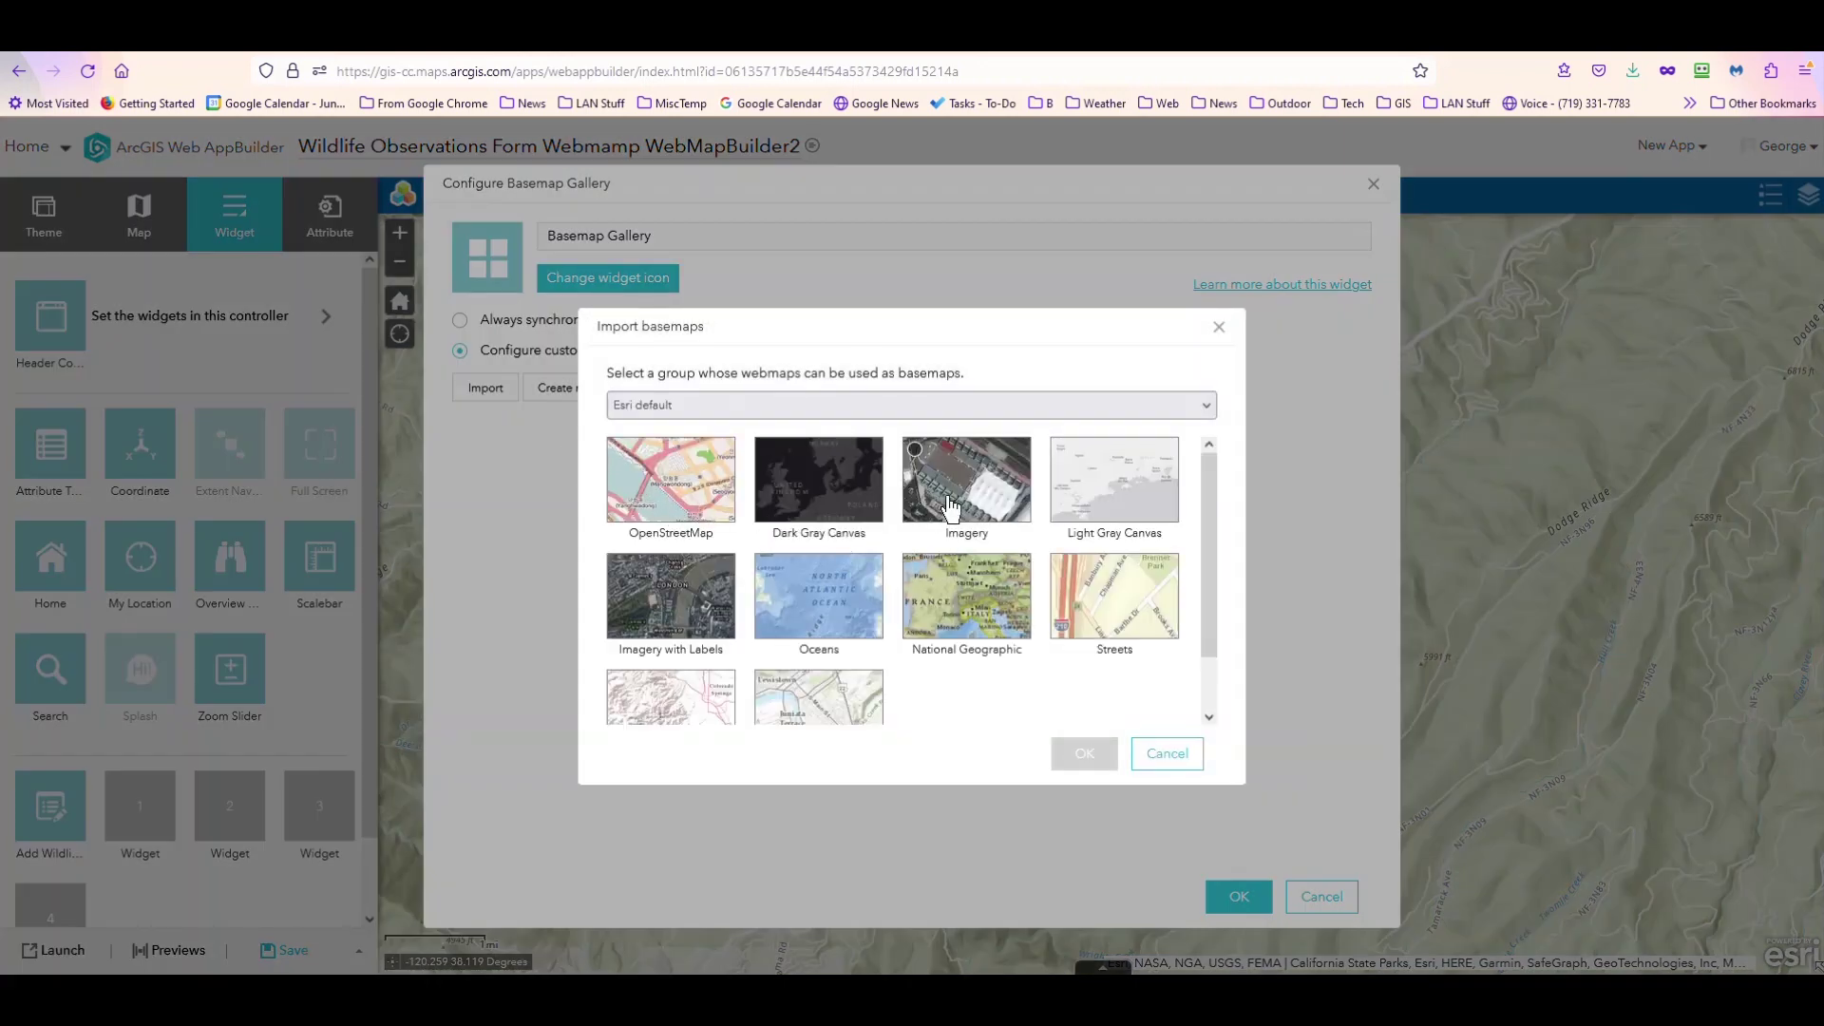
pyautogui.click(967, 605)
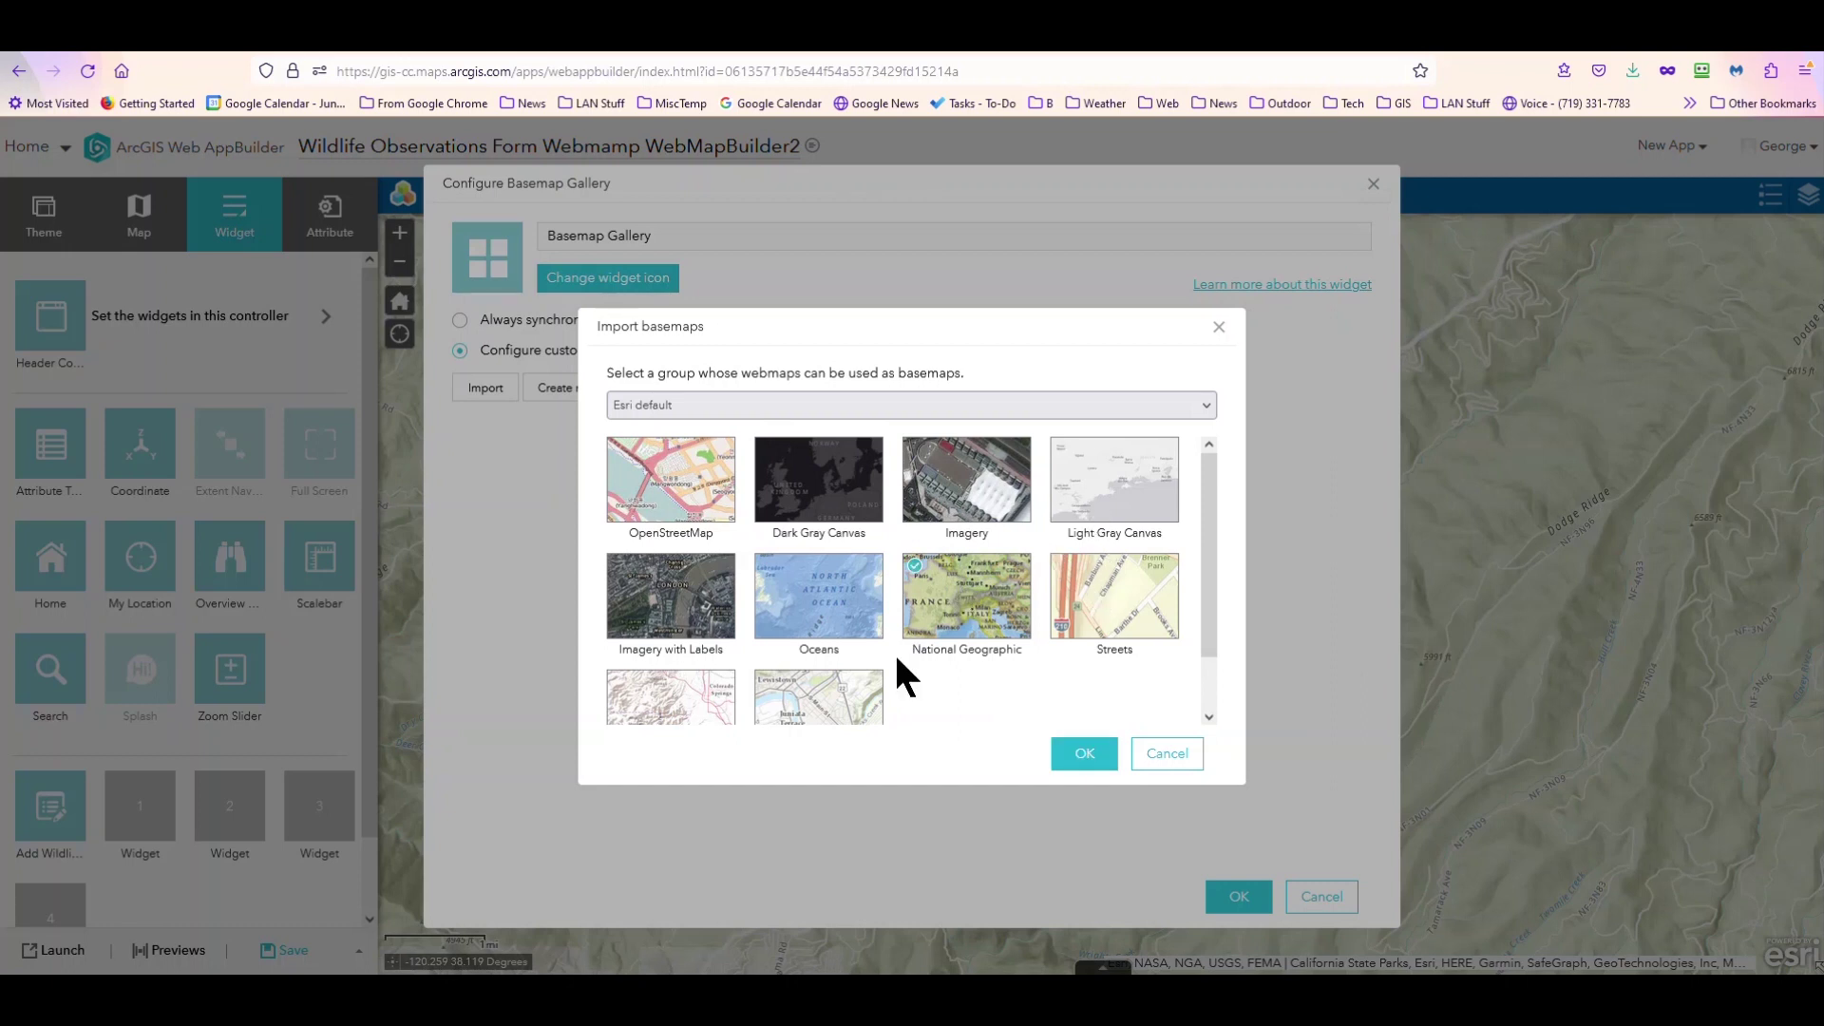
pyautogui.click(636, 599)
pyautogui.click(1068, 755)
pyautogui.click(1081, 756)
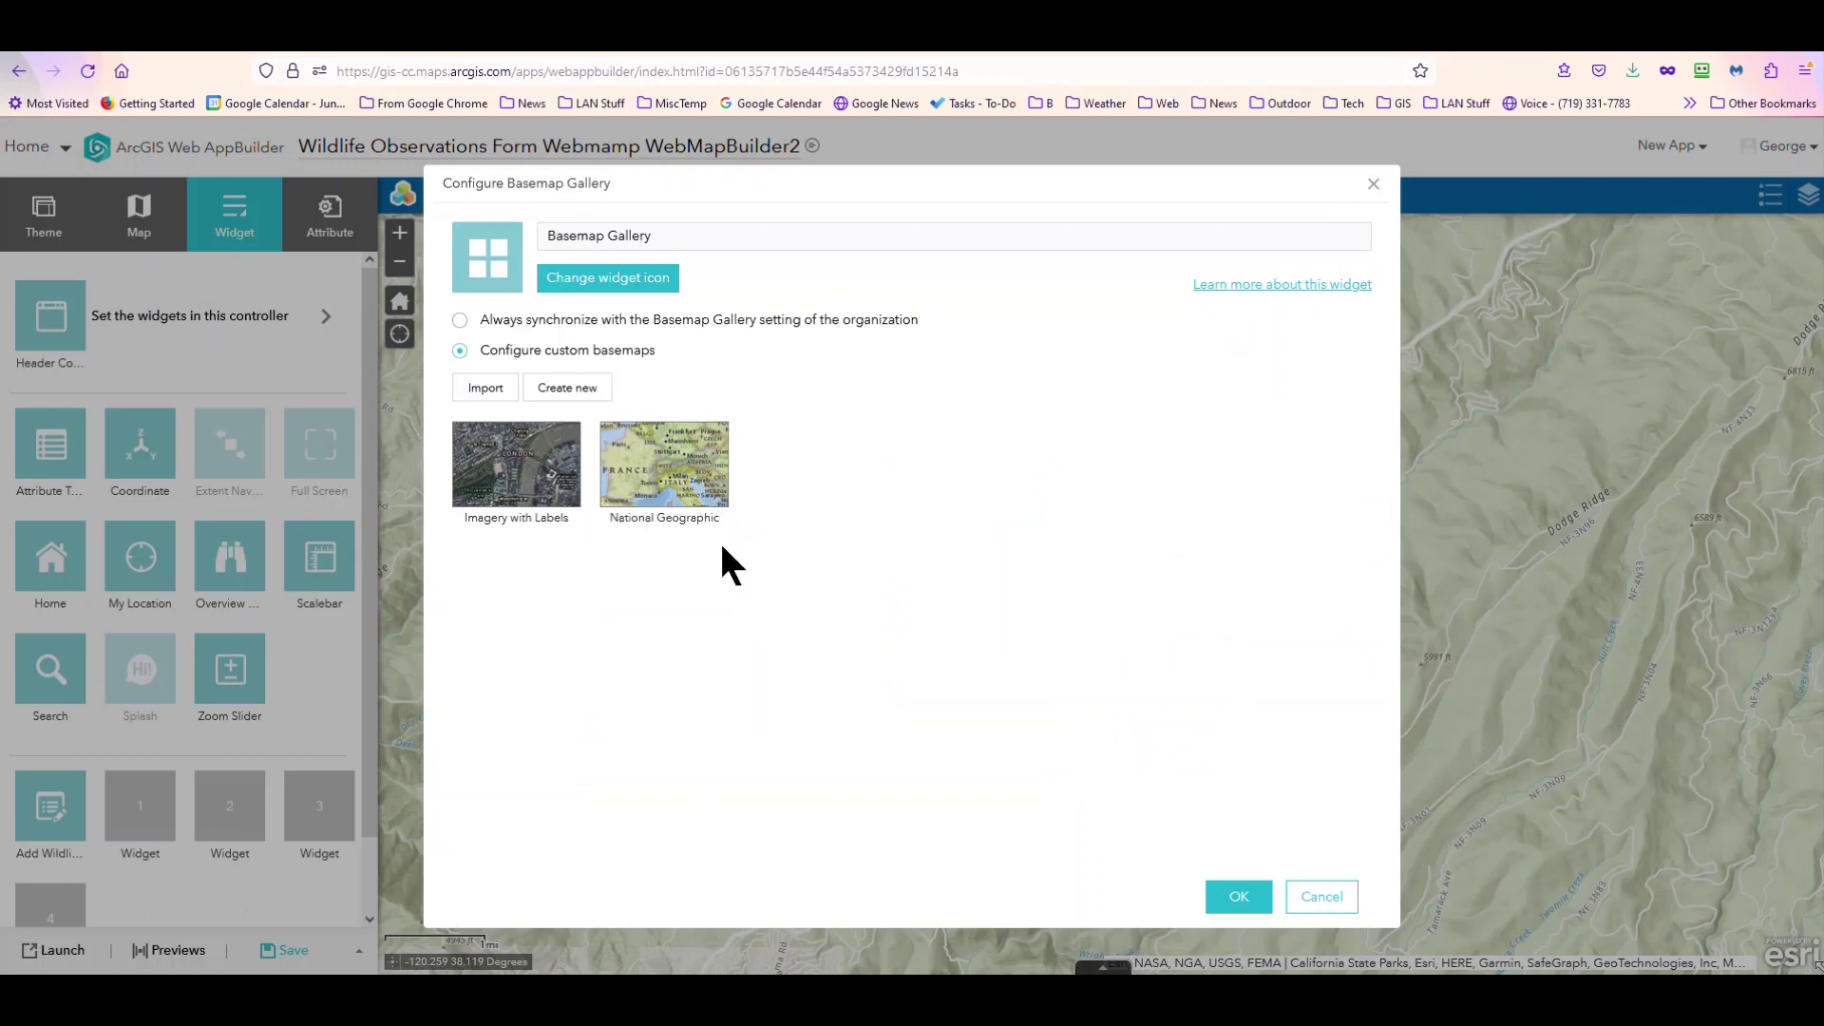
pyautogui.click(1238, 896)
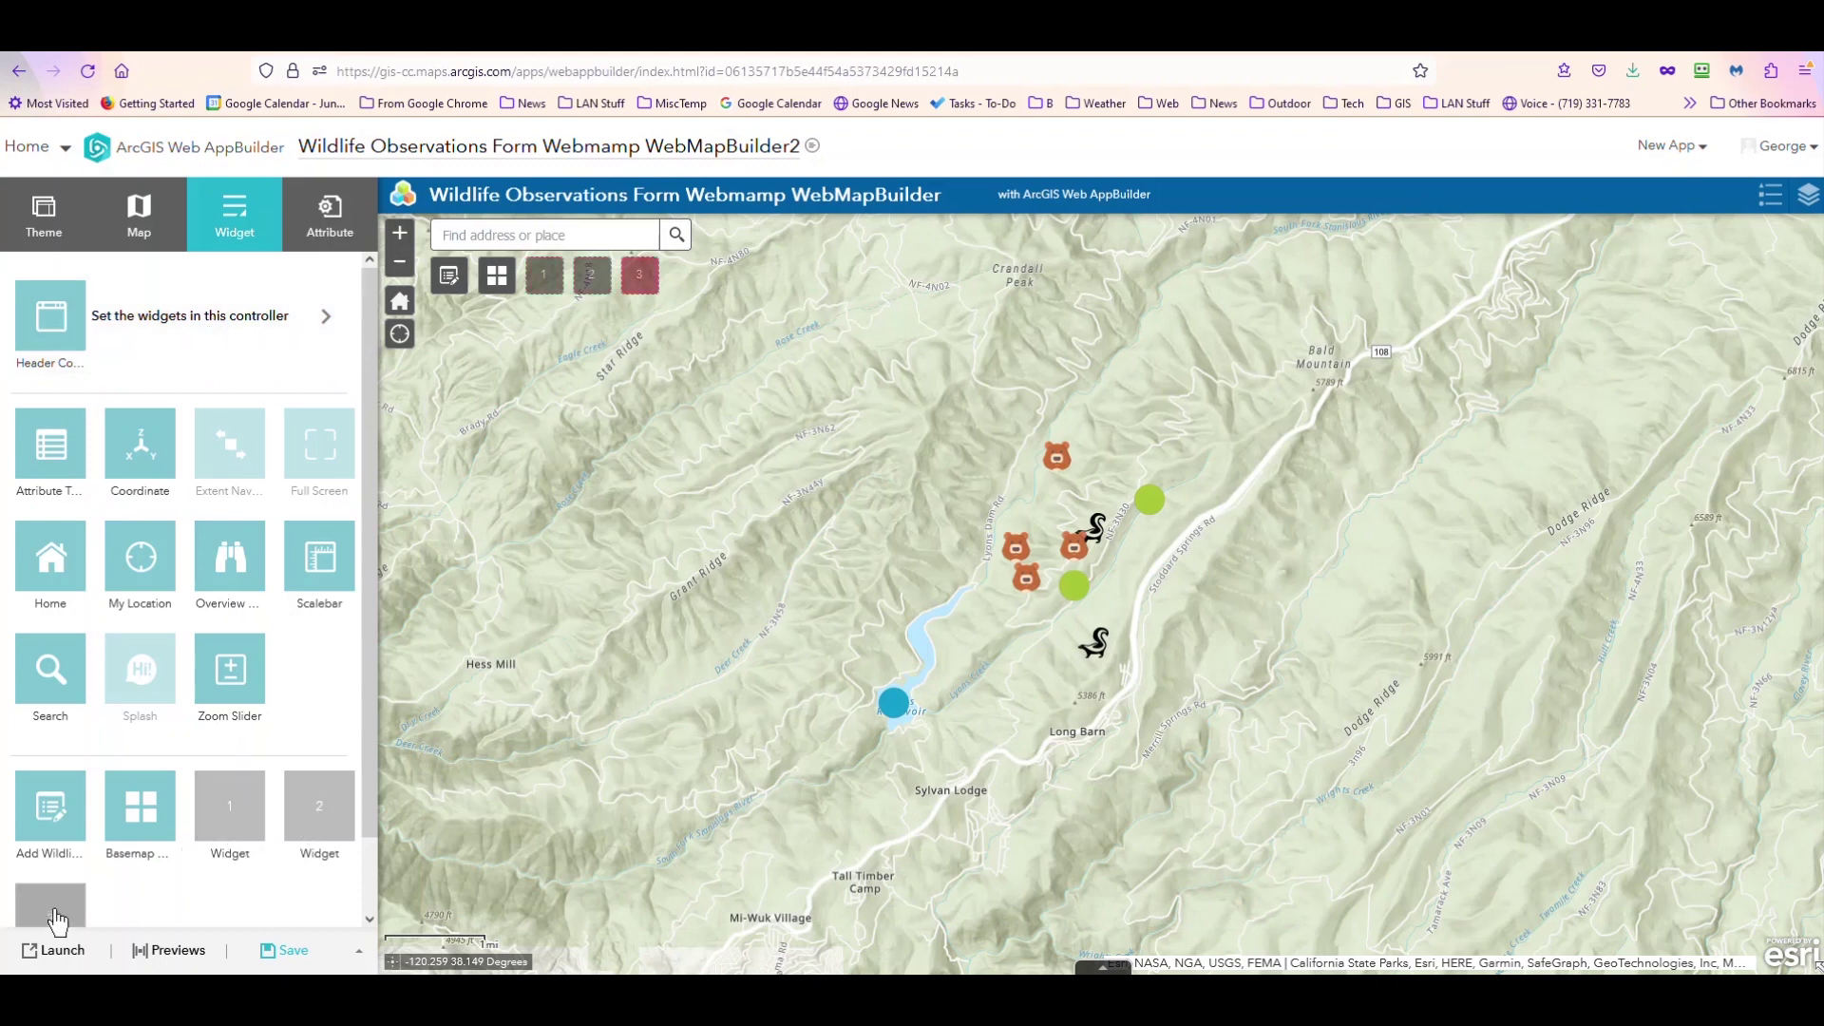
# Step: Add the Bookmark widget to the Header Controller with its default settings
pyautogui.click(138, 323)
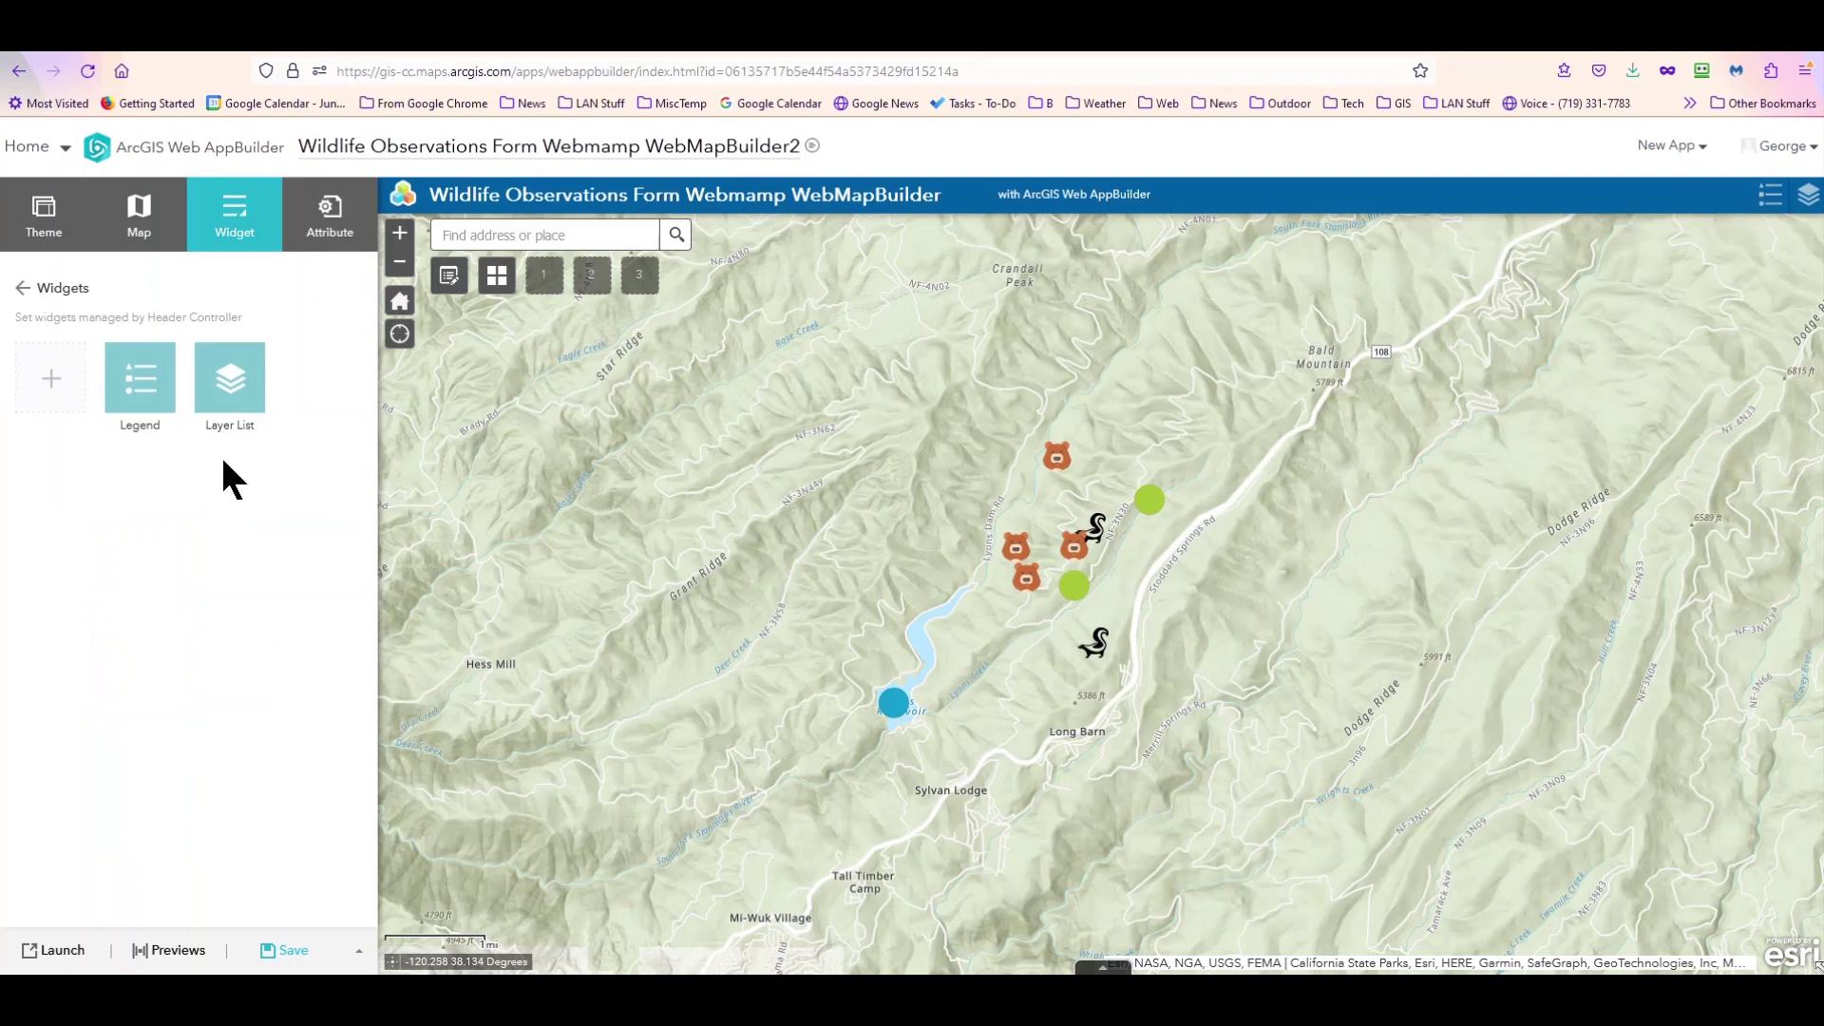
pyautogui.click(53, 383)
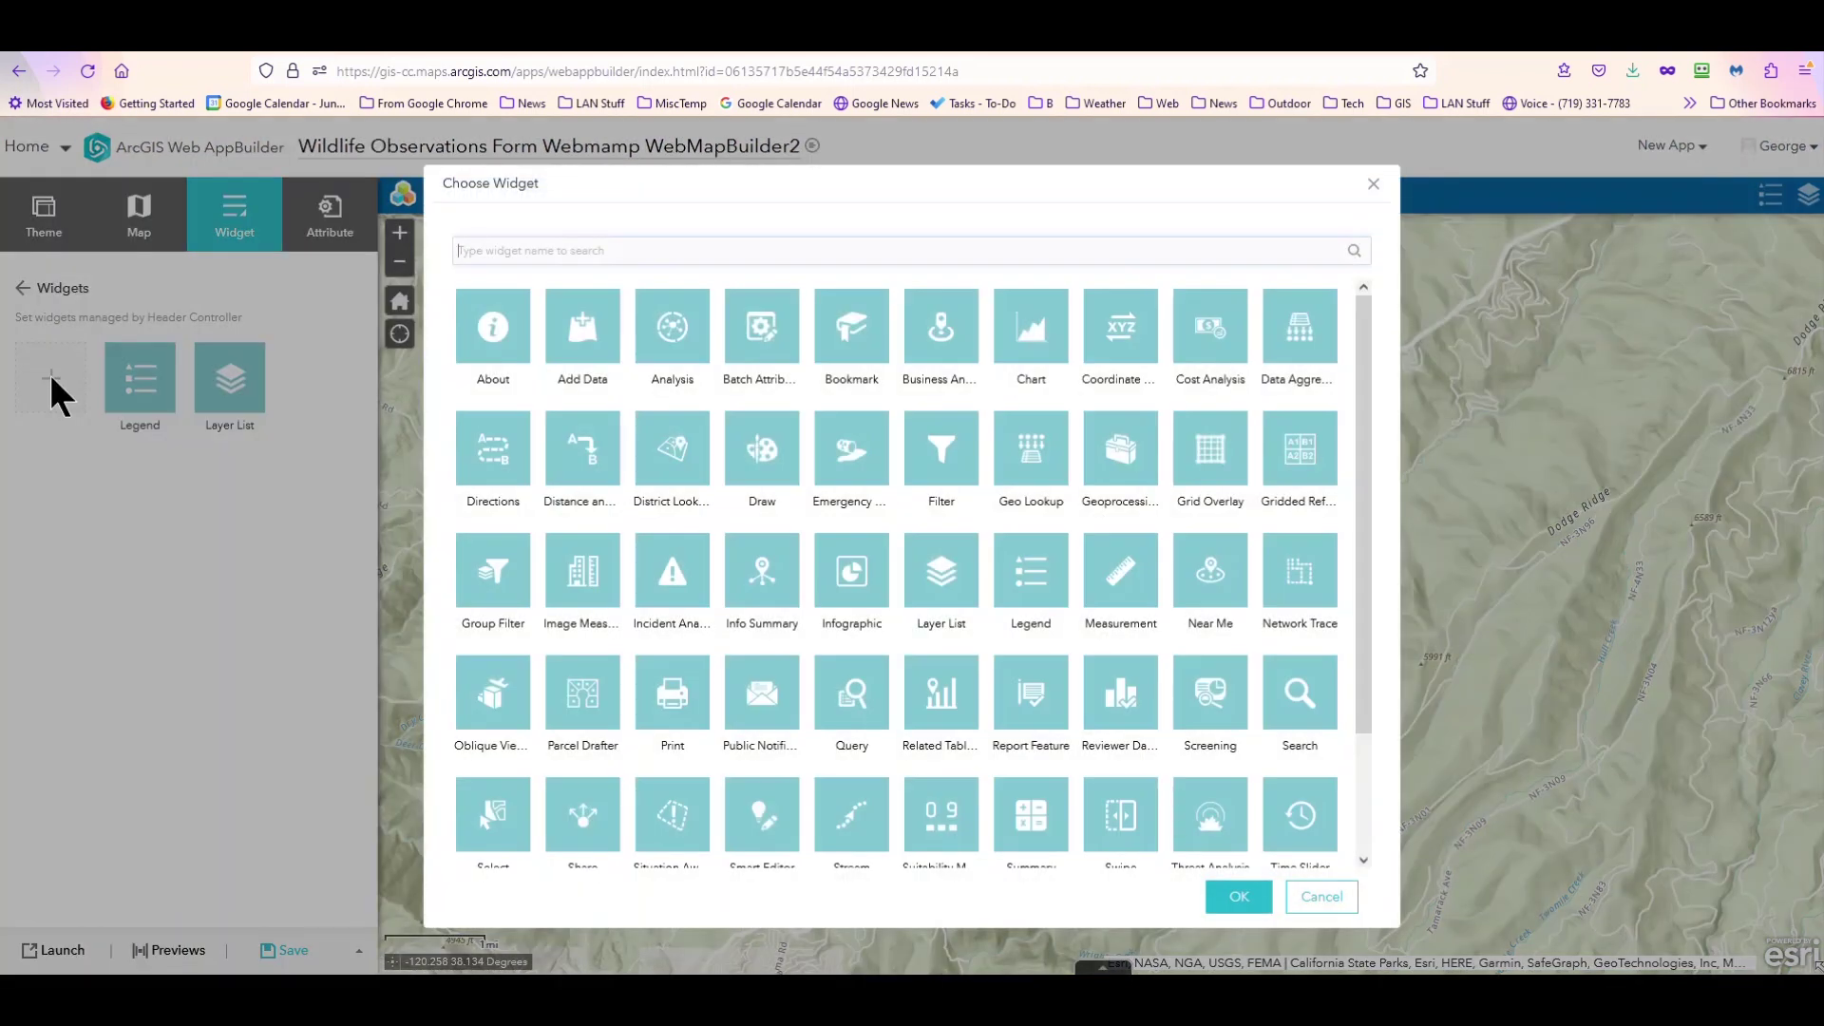
pyautogui.click(854, 339)
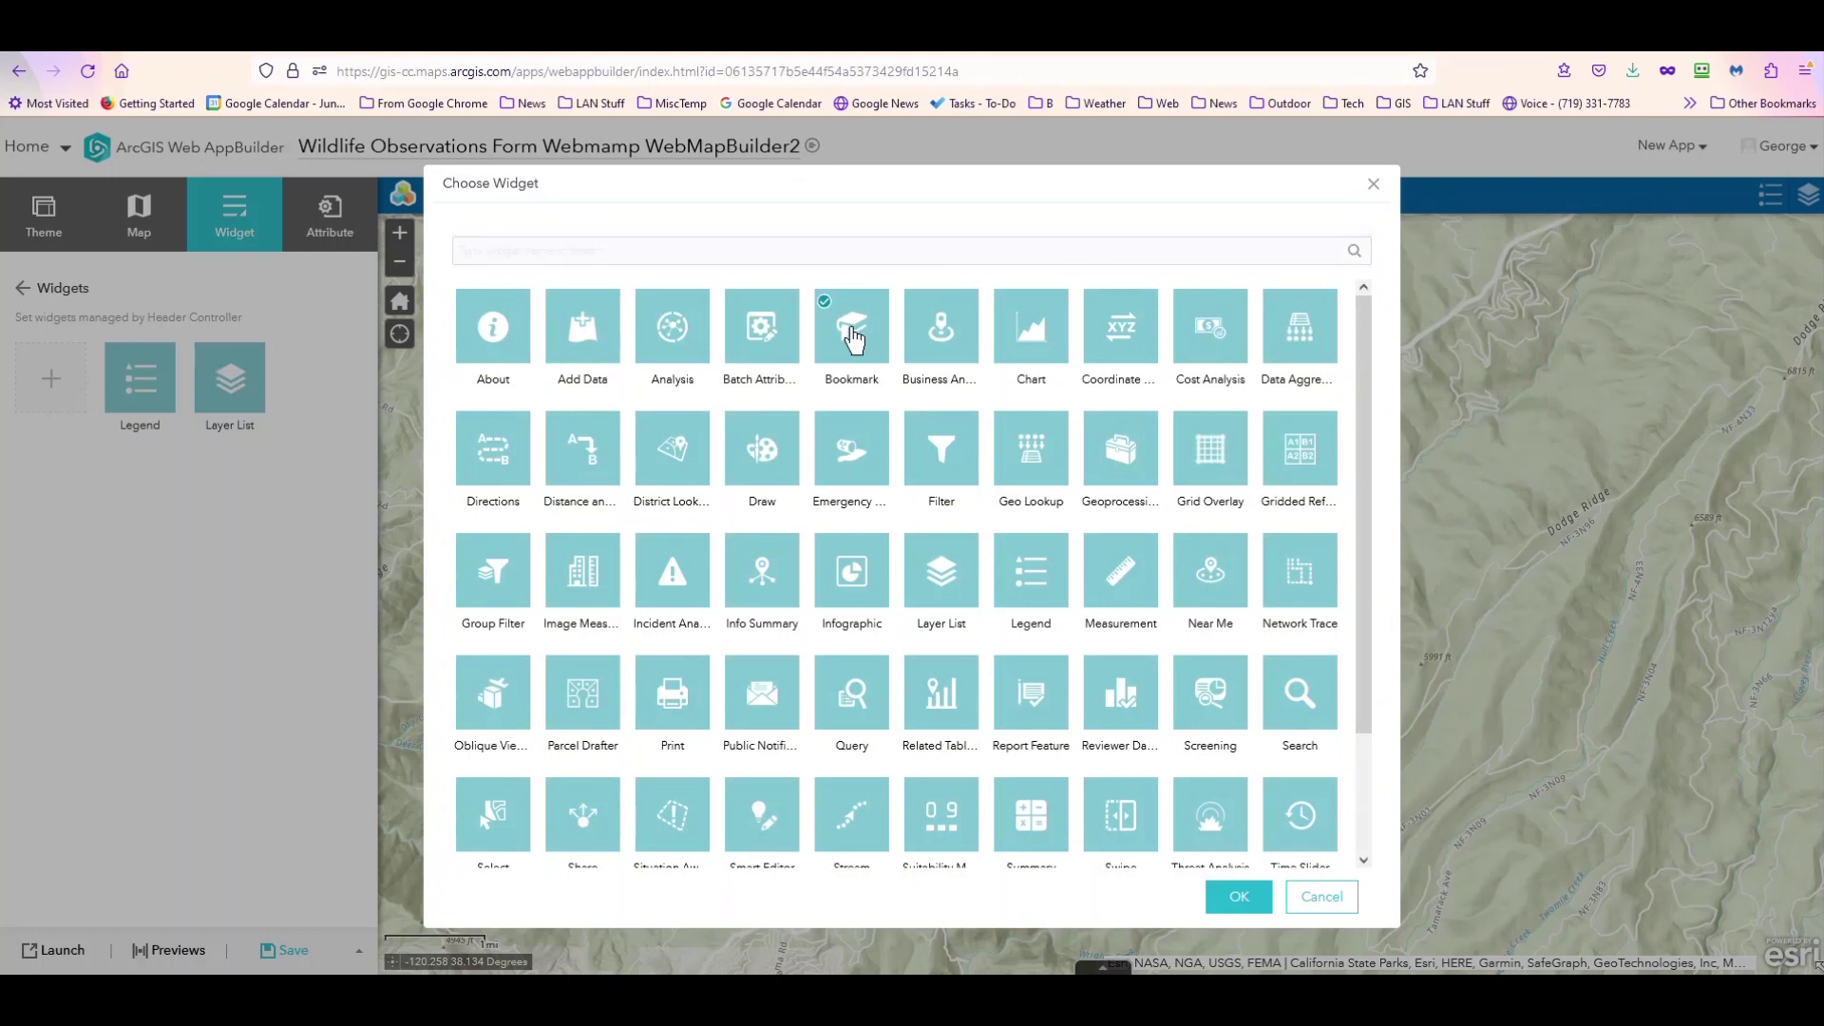
pyautogui.click(1235, 902)
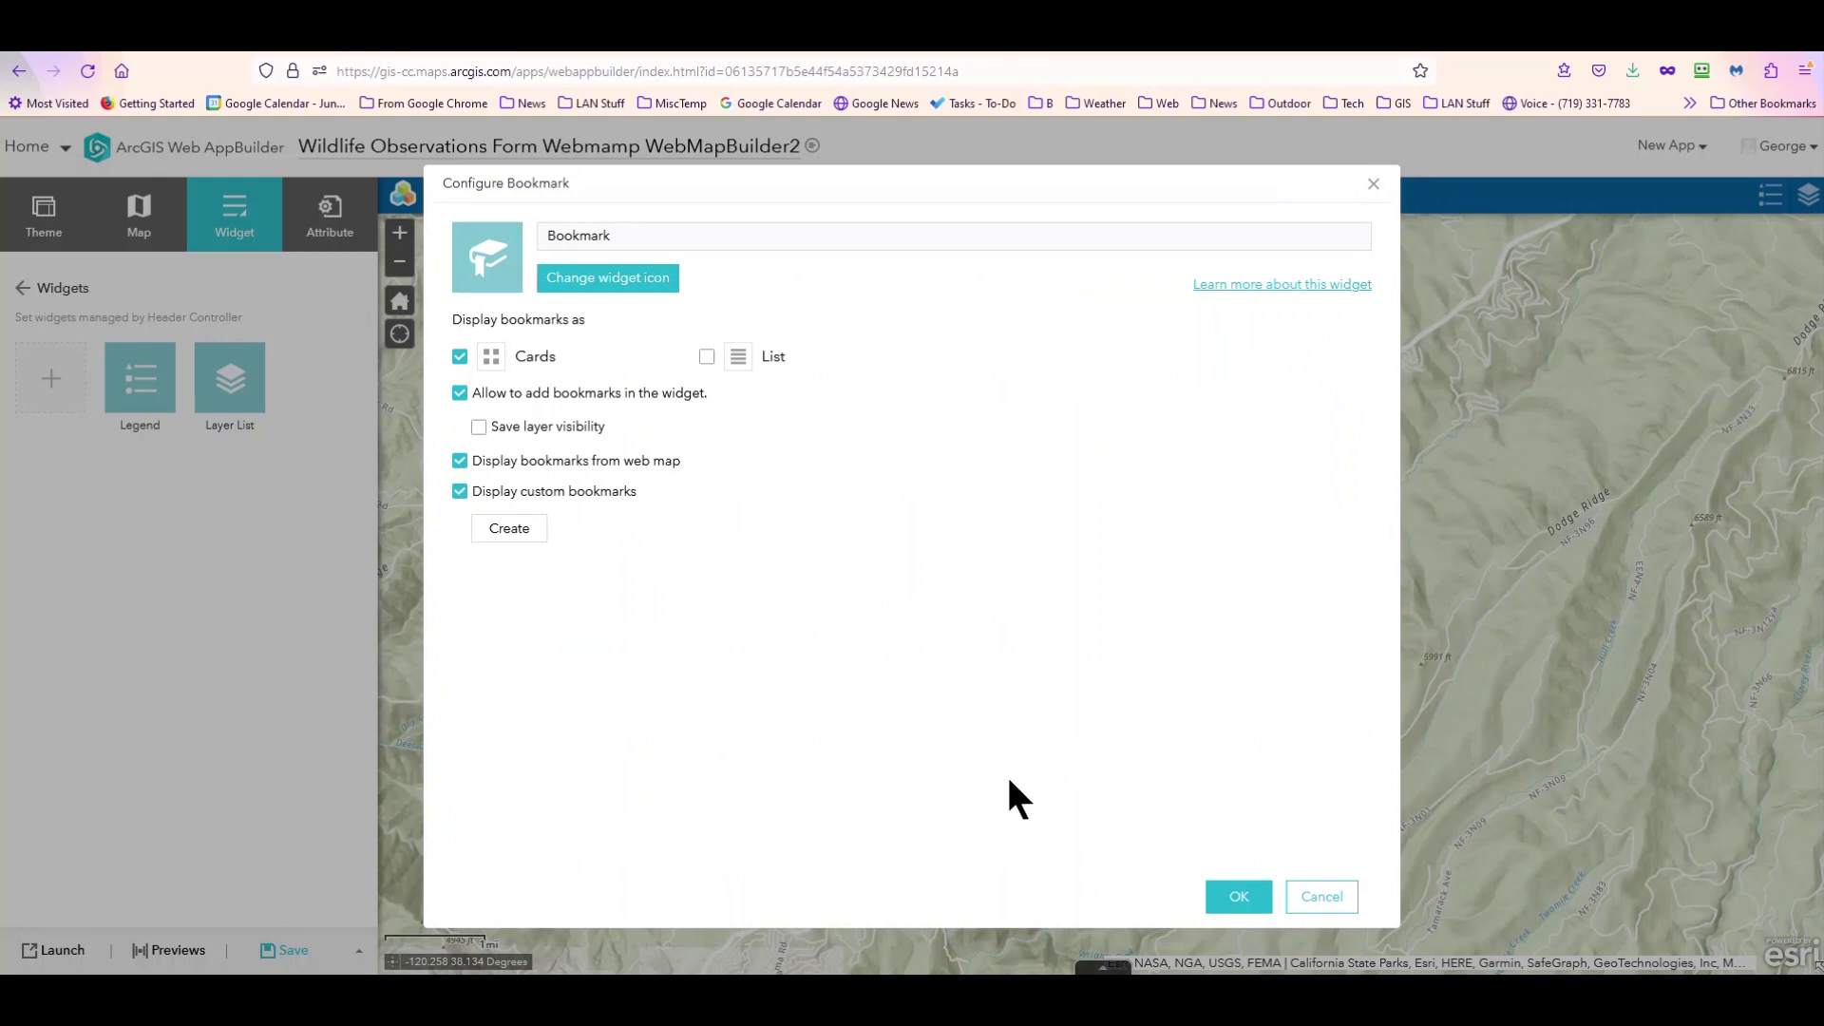
pyautogui.click(1235, 897)
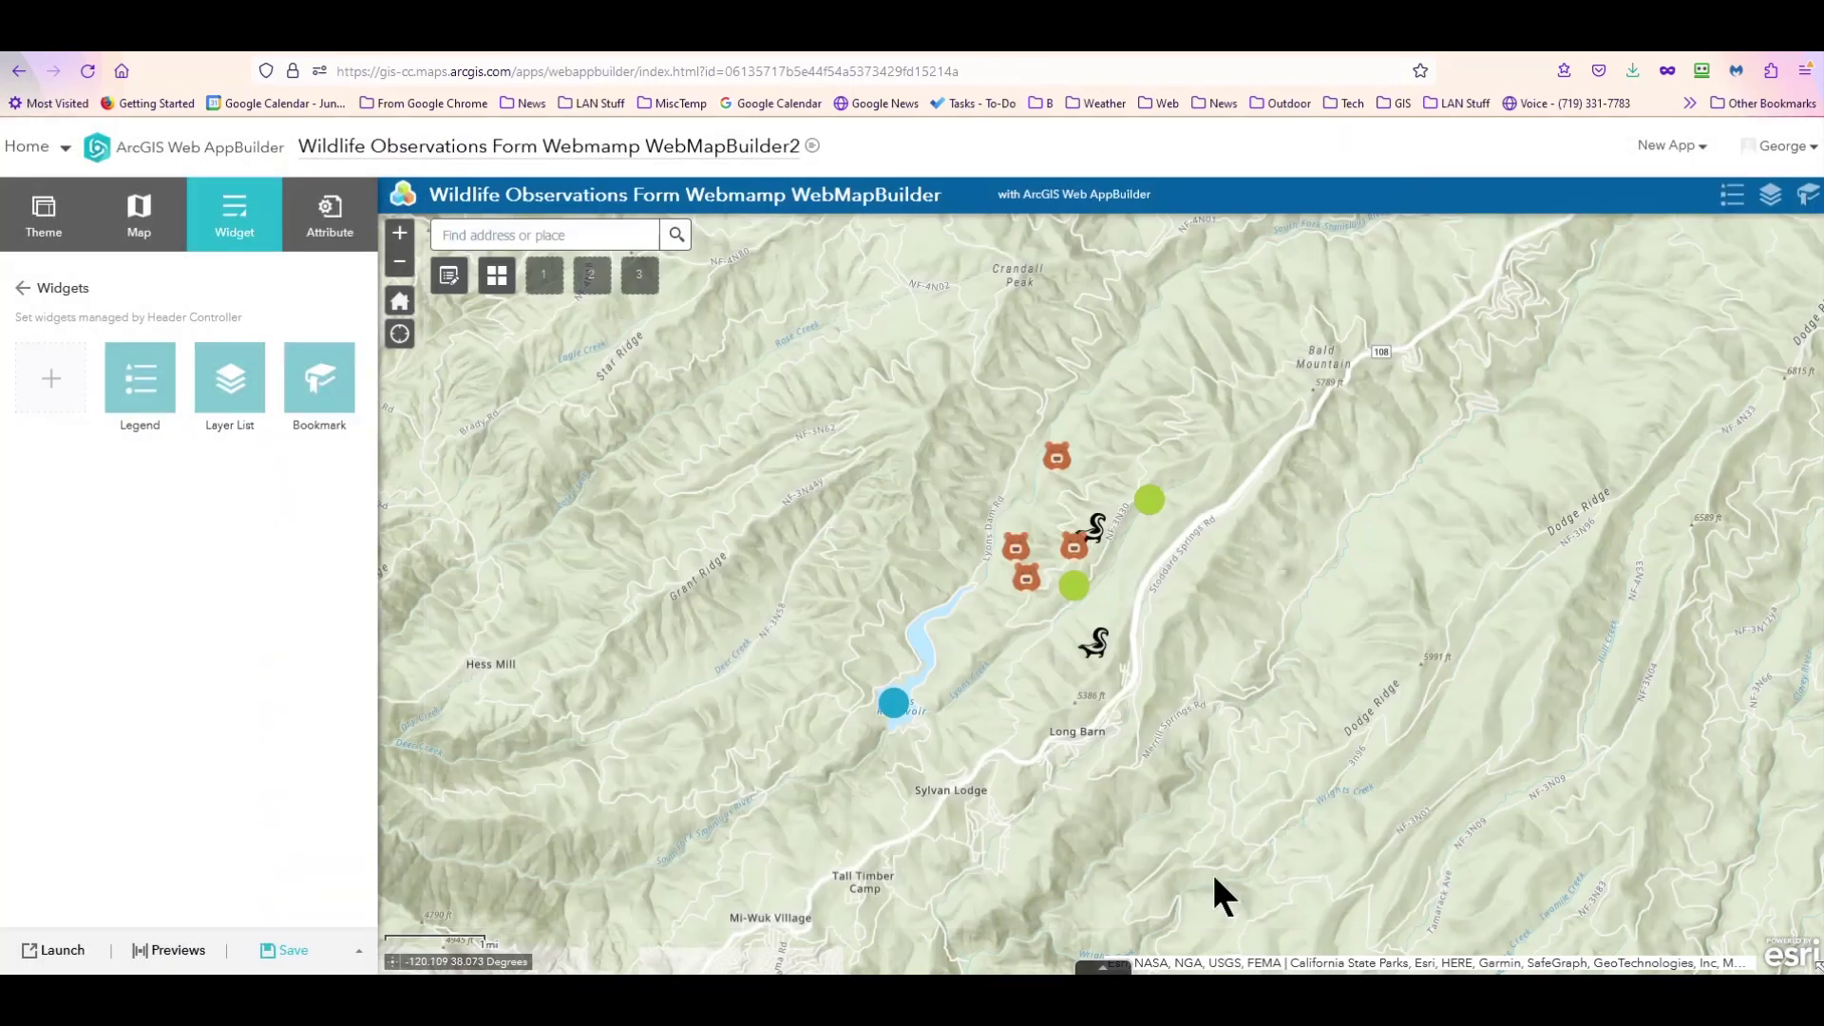
# Step: Add the About widget to the Header Controller and rename it "How to use this App"
pyautogui.click(53, 378)
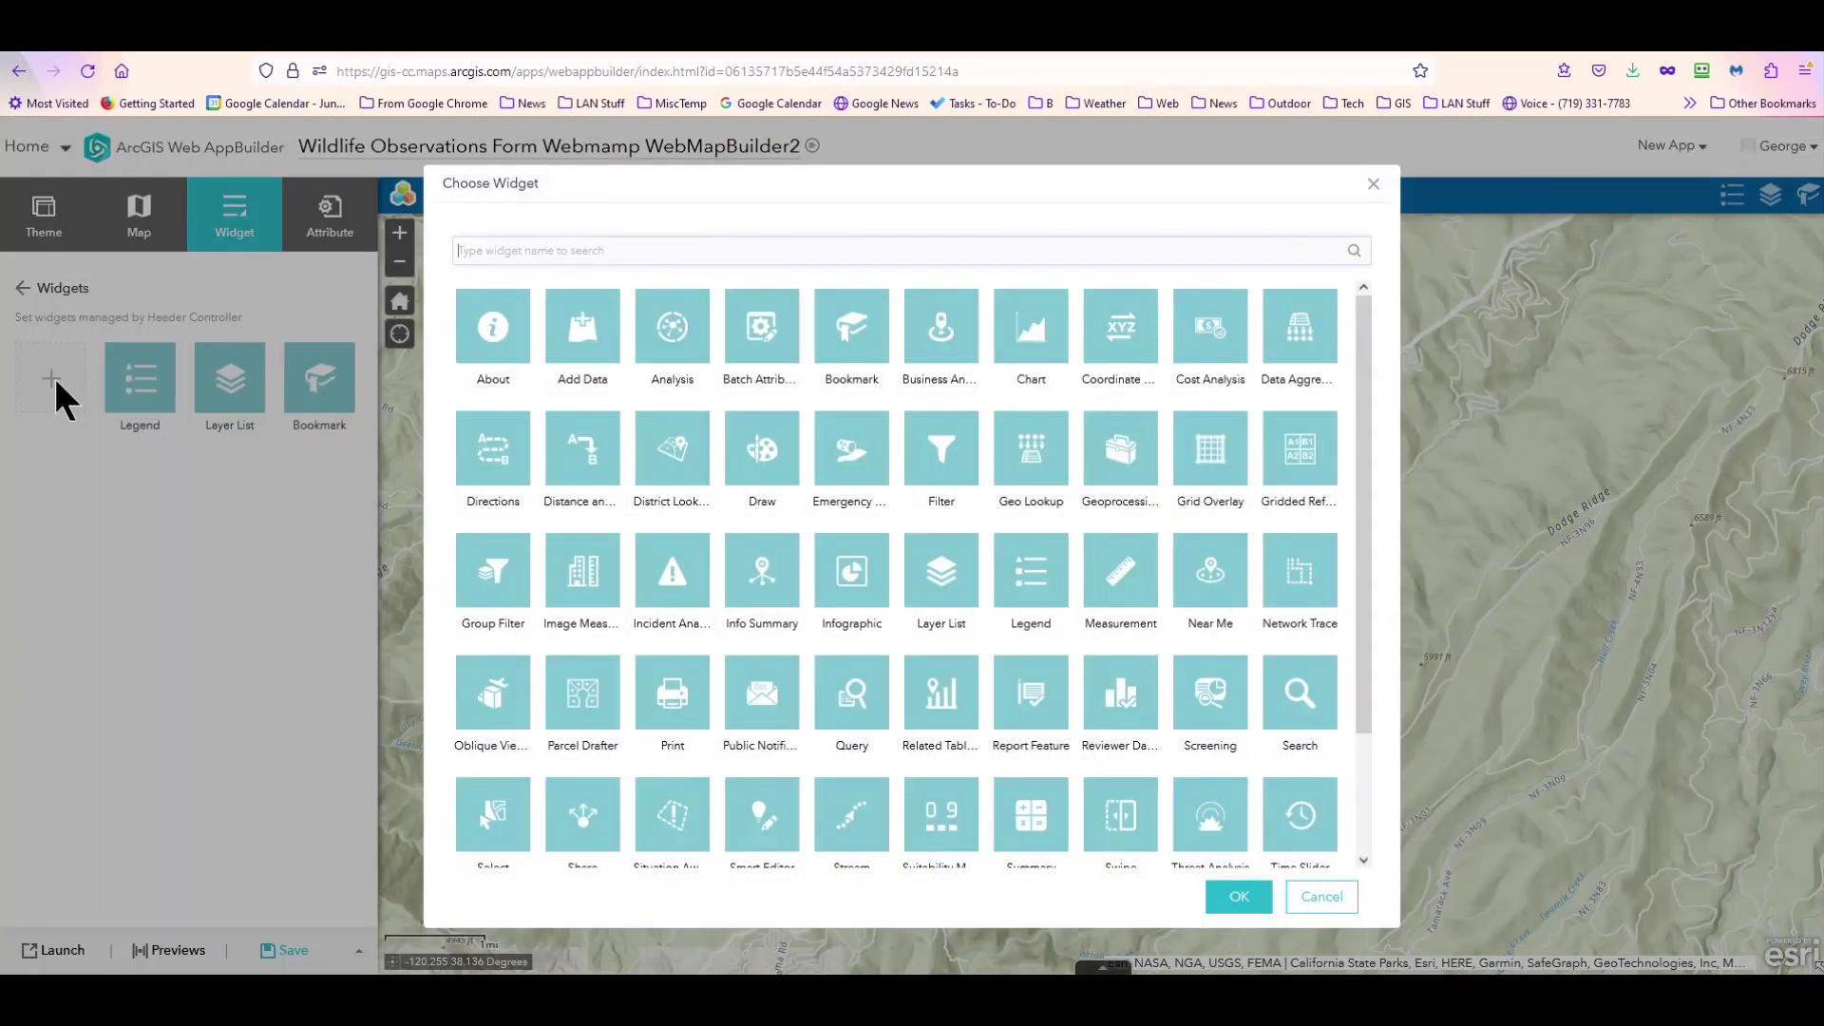
pyautogui.click(492, 332)
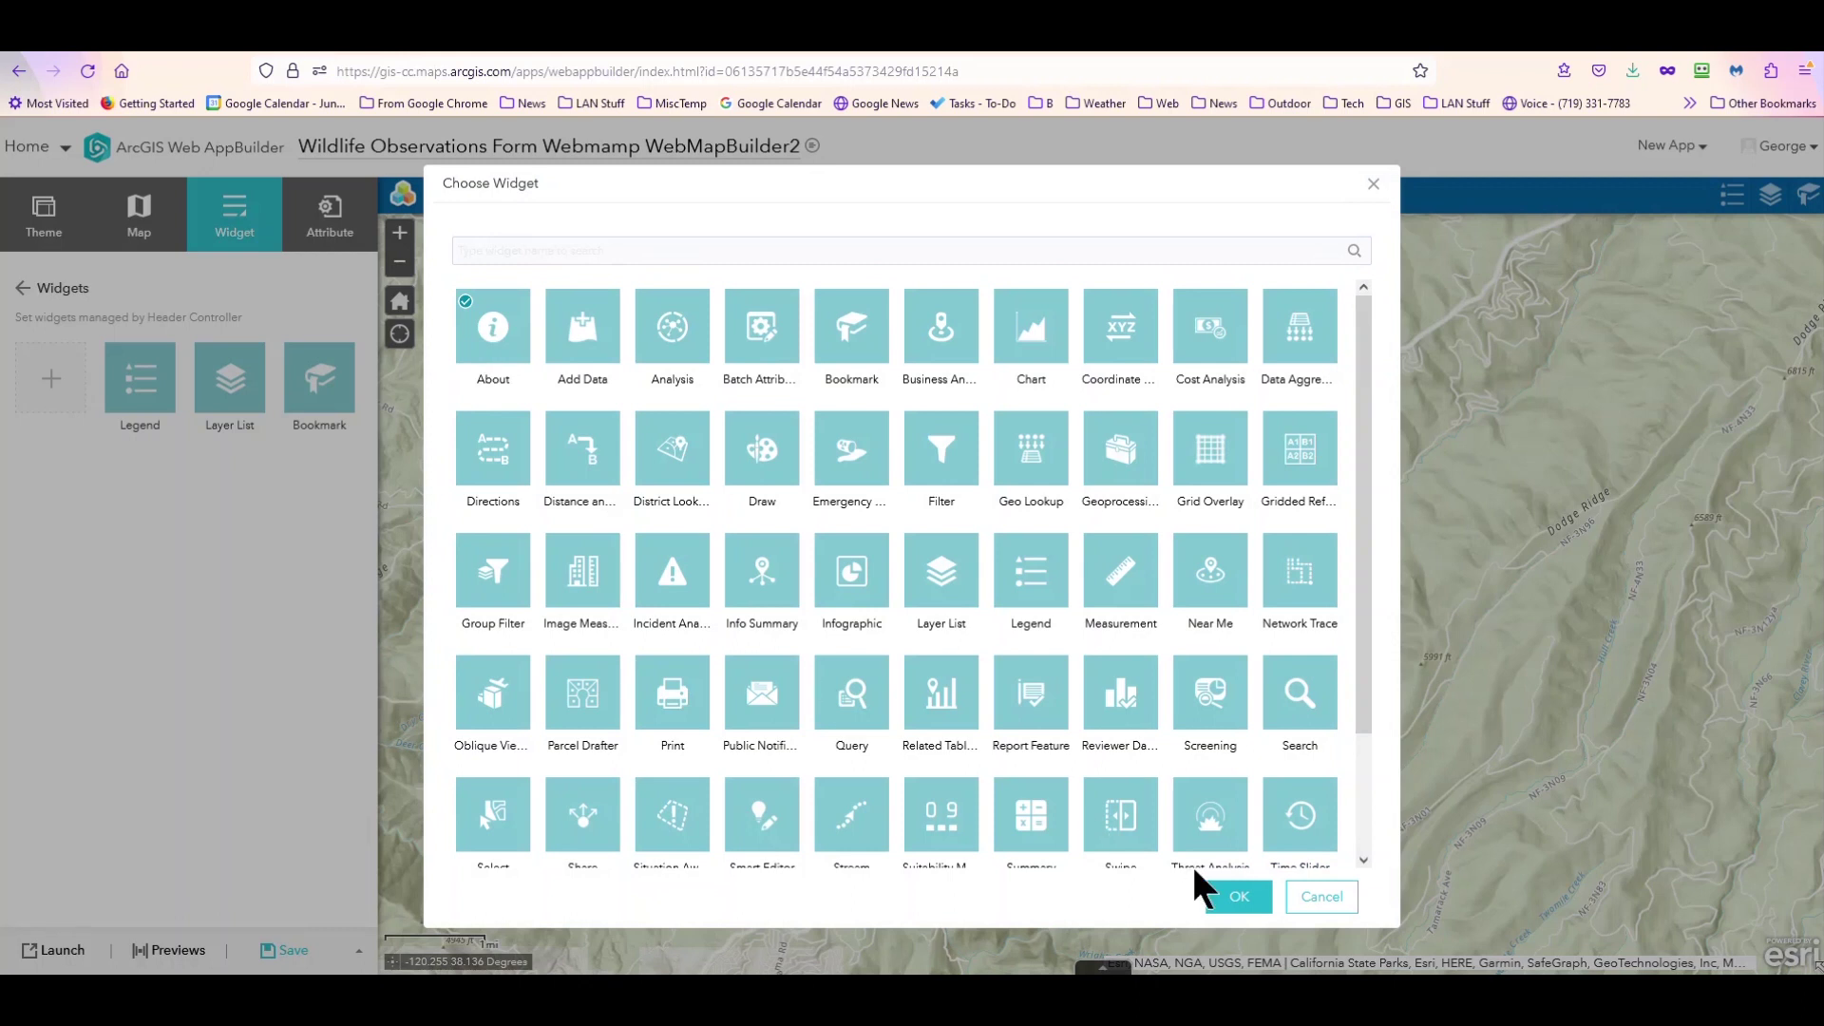
pyautogui.click(1240, 899)
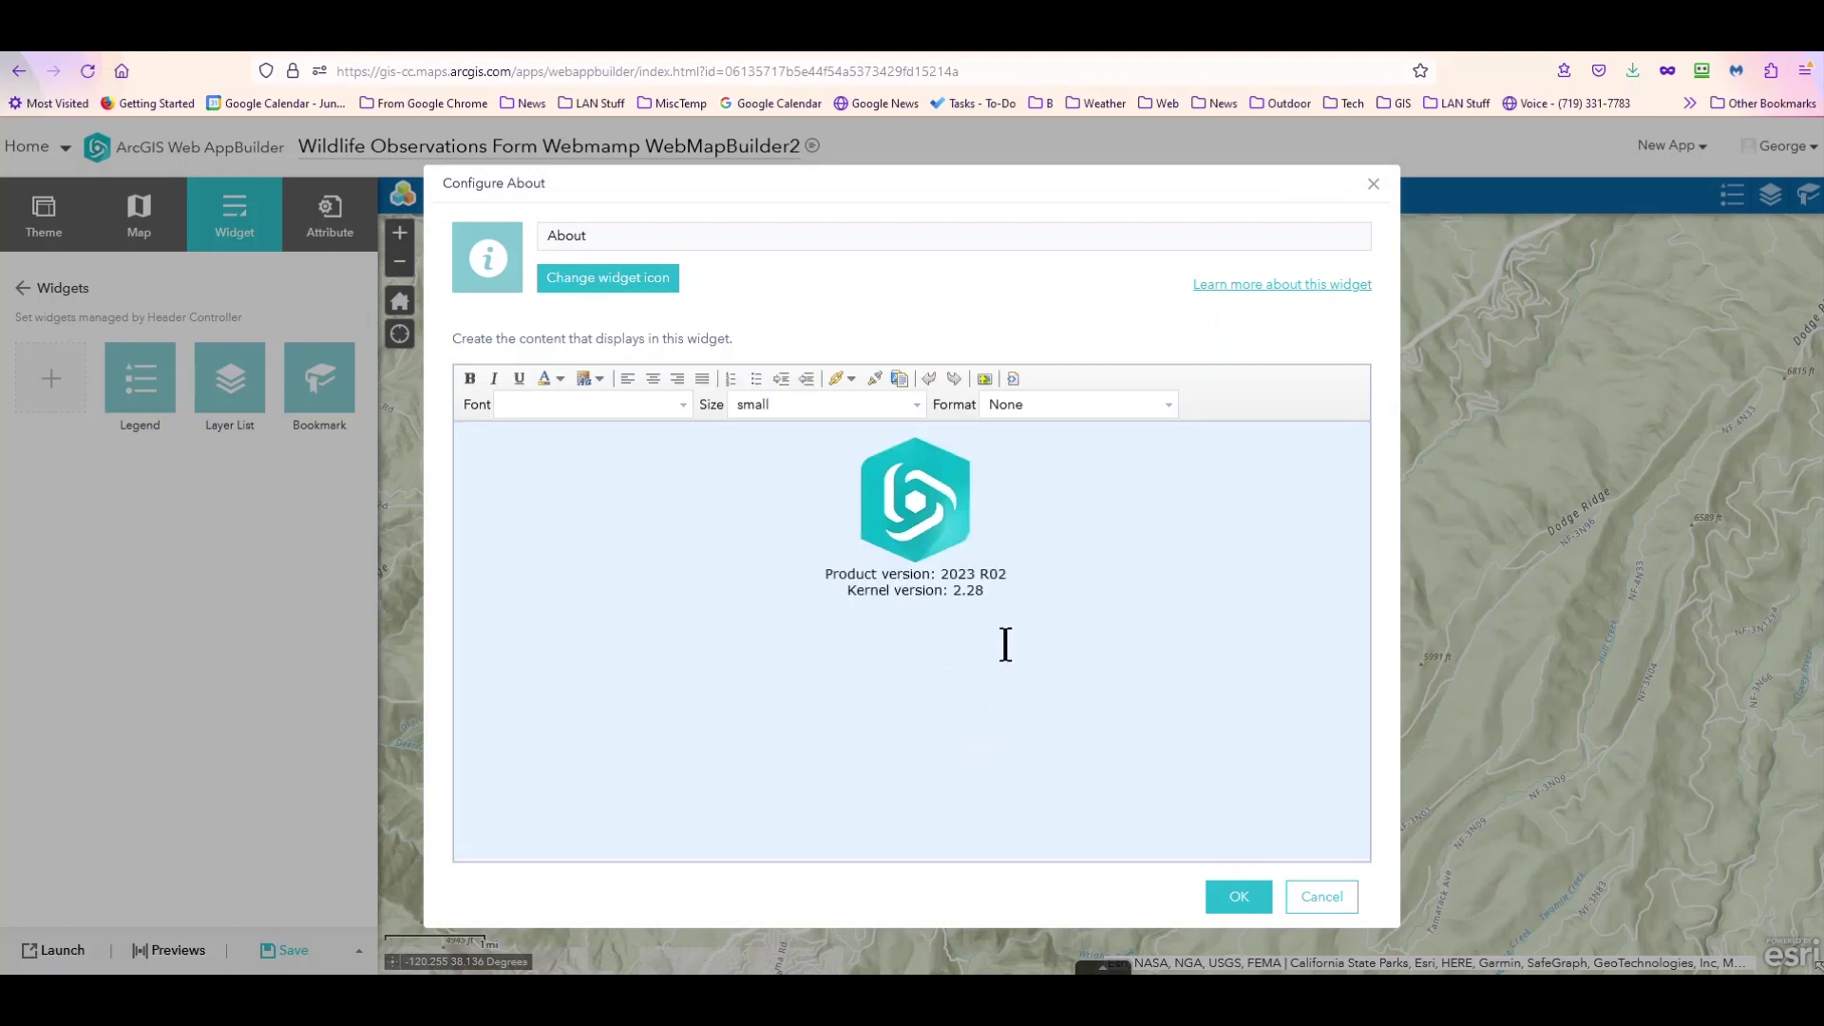
pyautogui.click(570, 235)
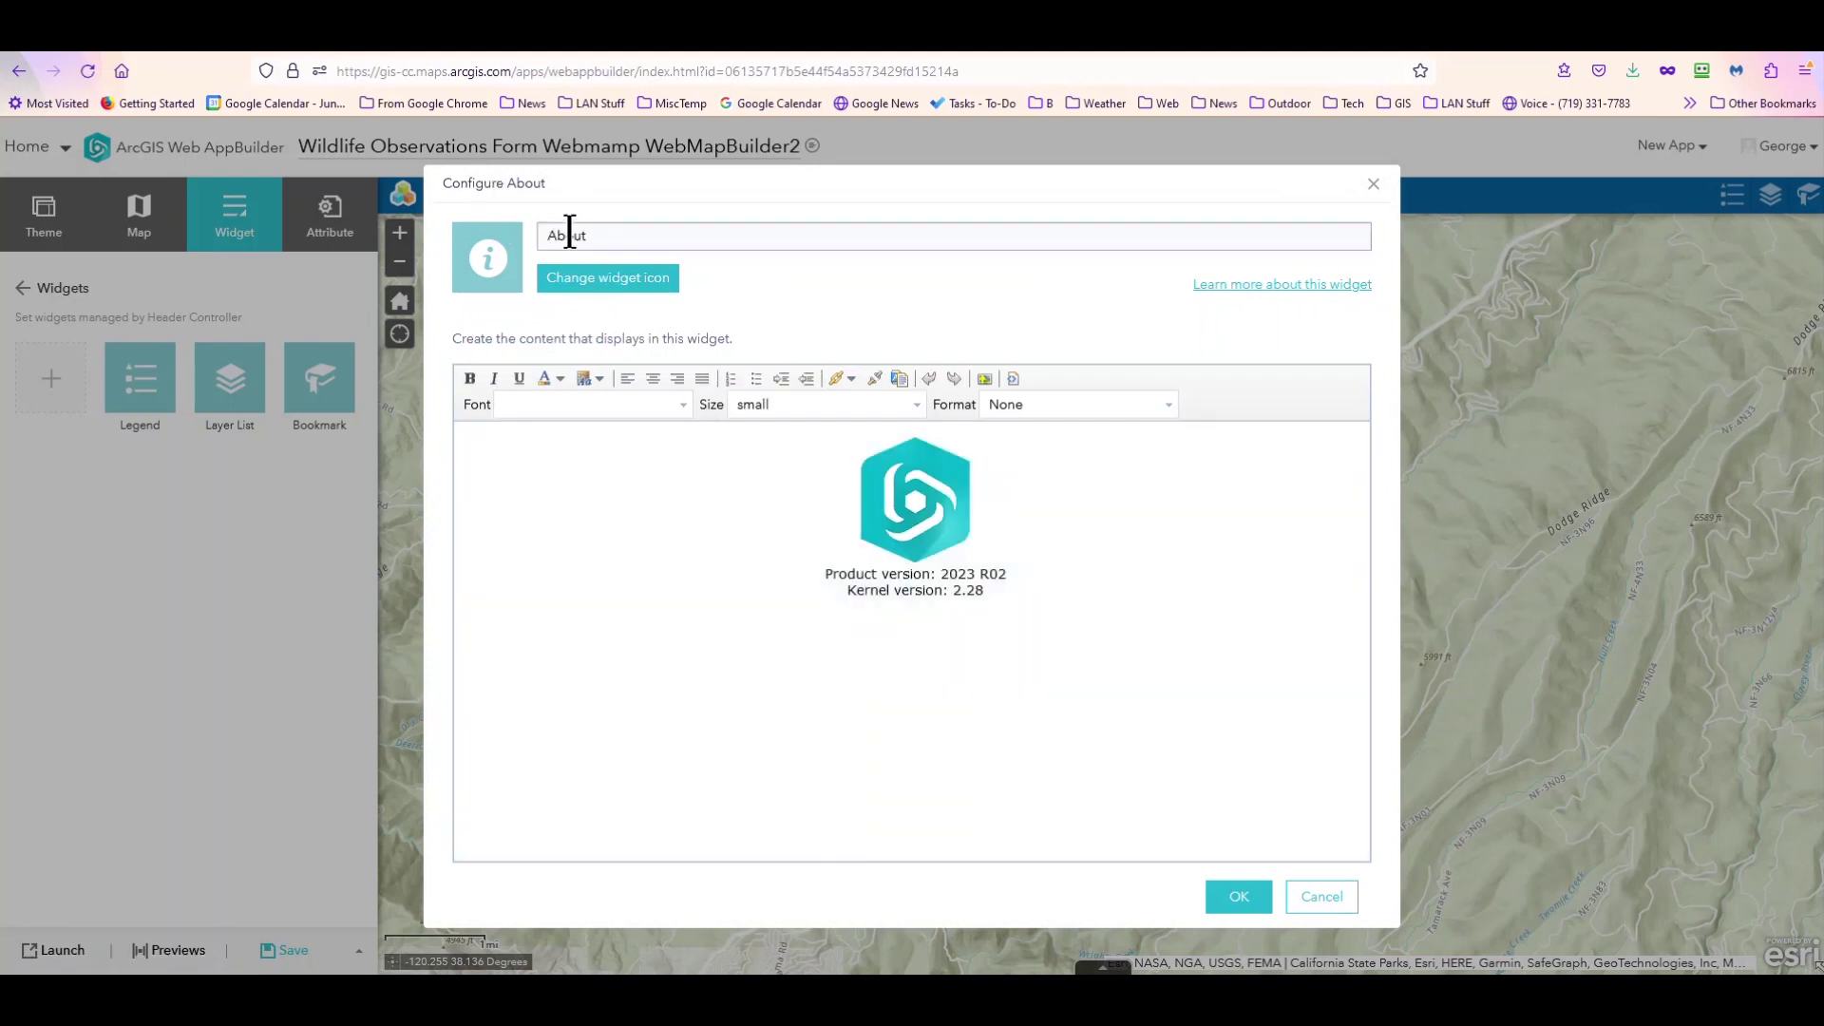
pyautogui.moveTo(599, 234); pyautogui.dragTo(476, 244)
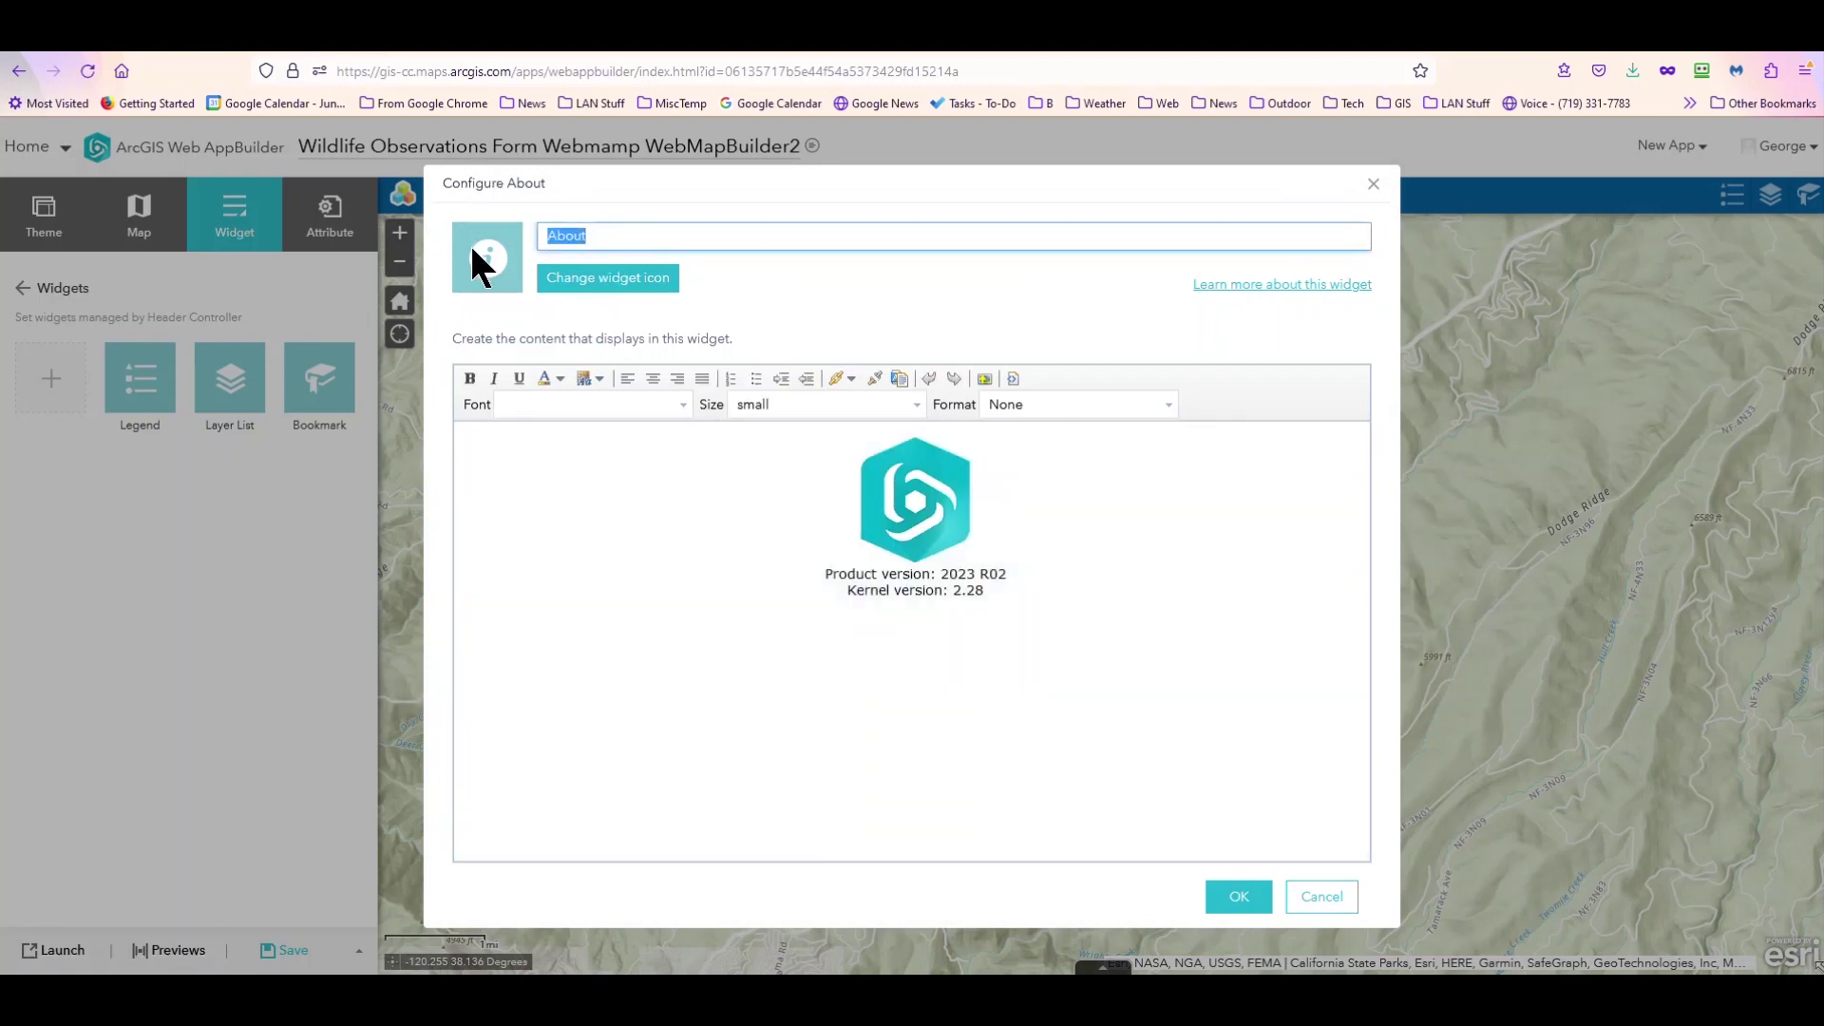
pyautogui.press('BackSpace')
pyautogui.write('How to use this App')
# Step: Replace the About widget's default content with "Step by step on how to use it; what it's for & etc." and accept it
pyautogui.click(1088, 587)
pyautogui.press('BackSpace')
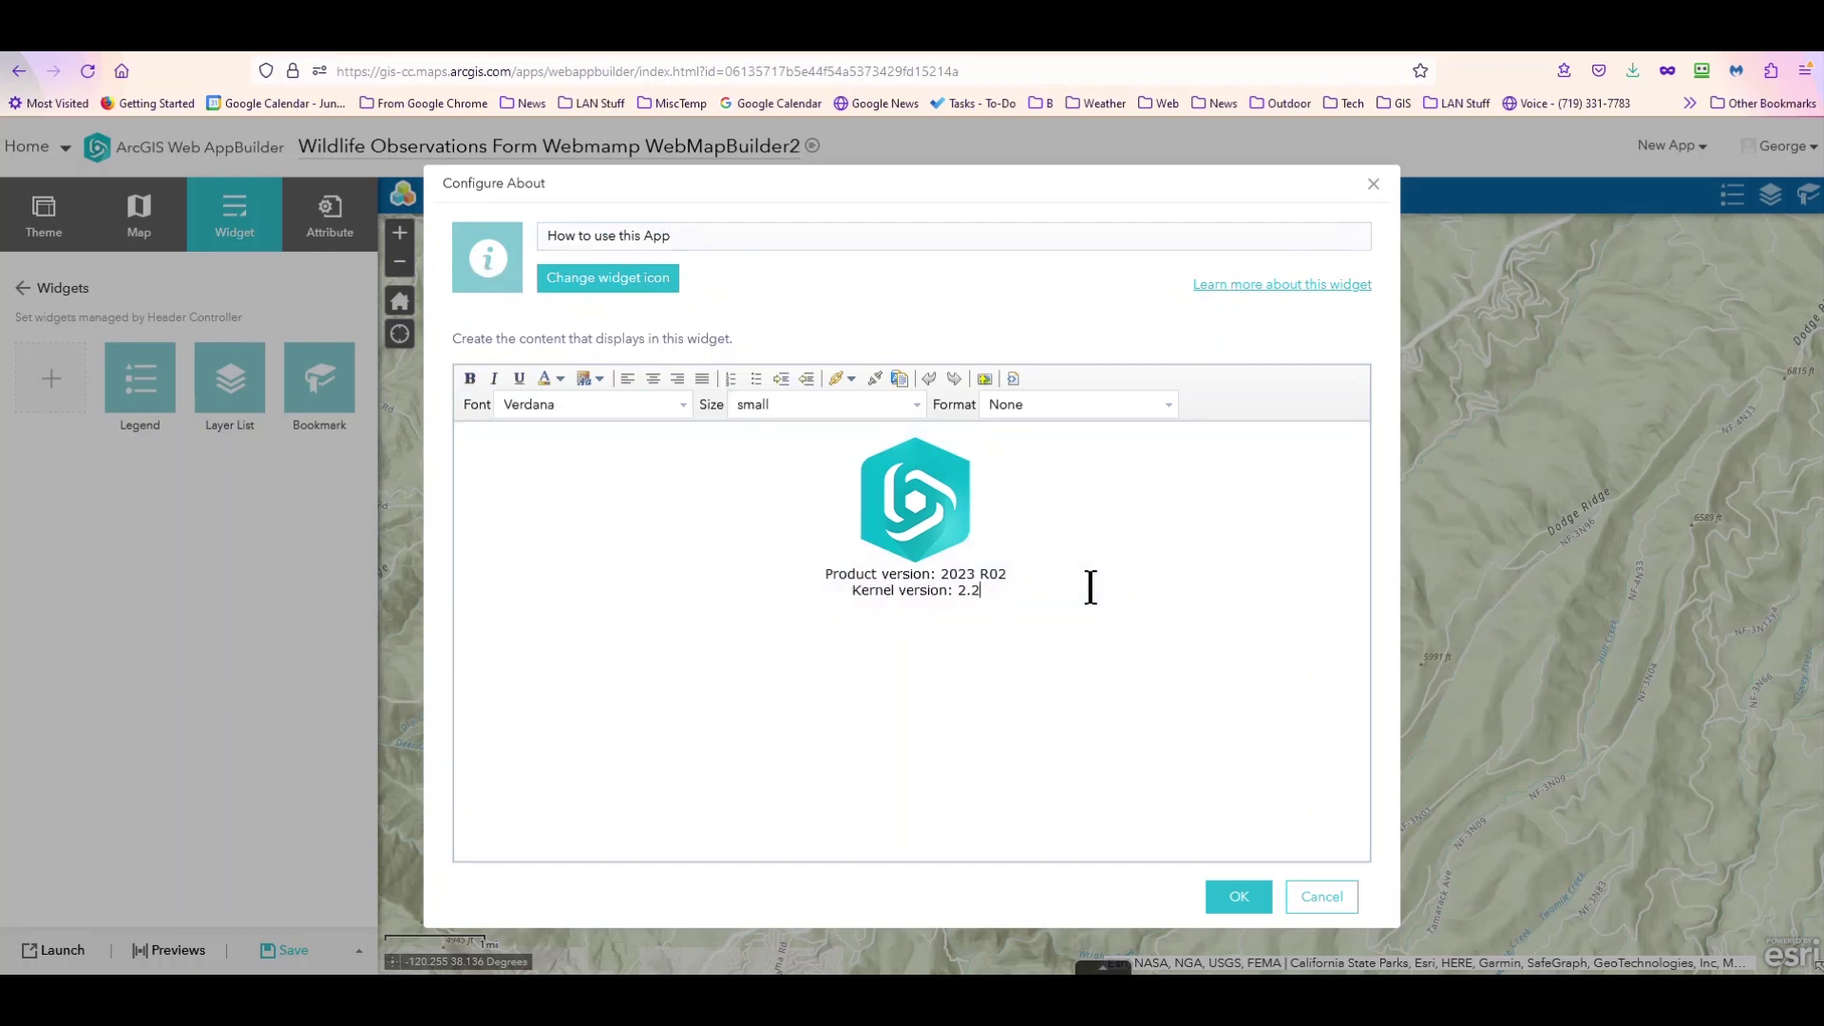
pyautogui.moveTo(1073, 597); pyautogui.dragTo(387, 403)
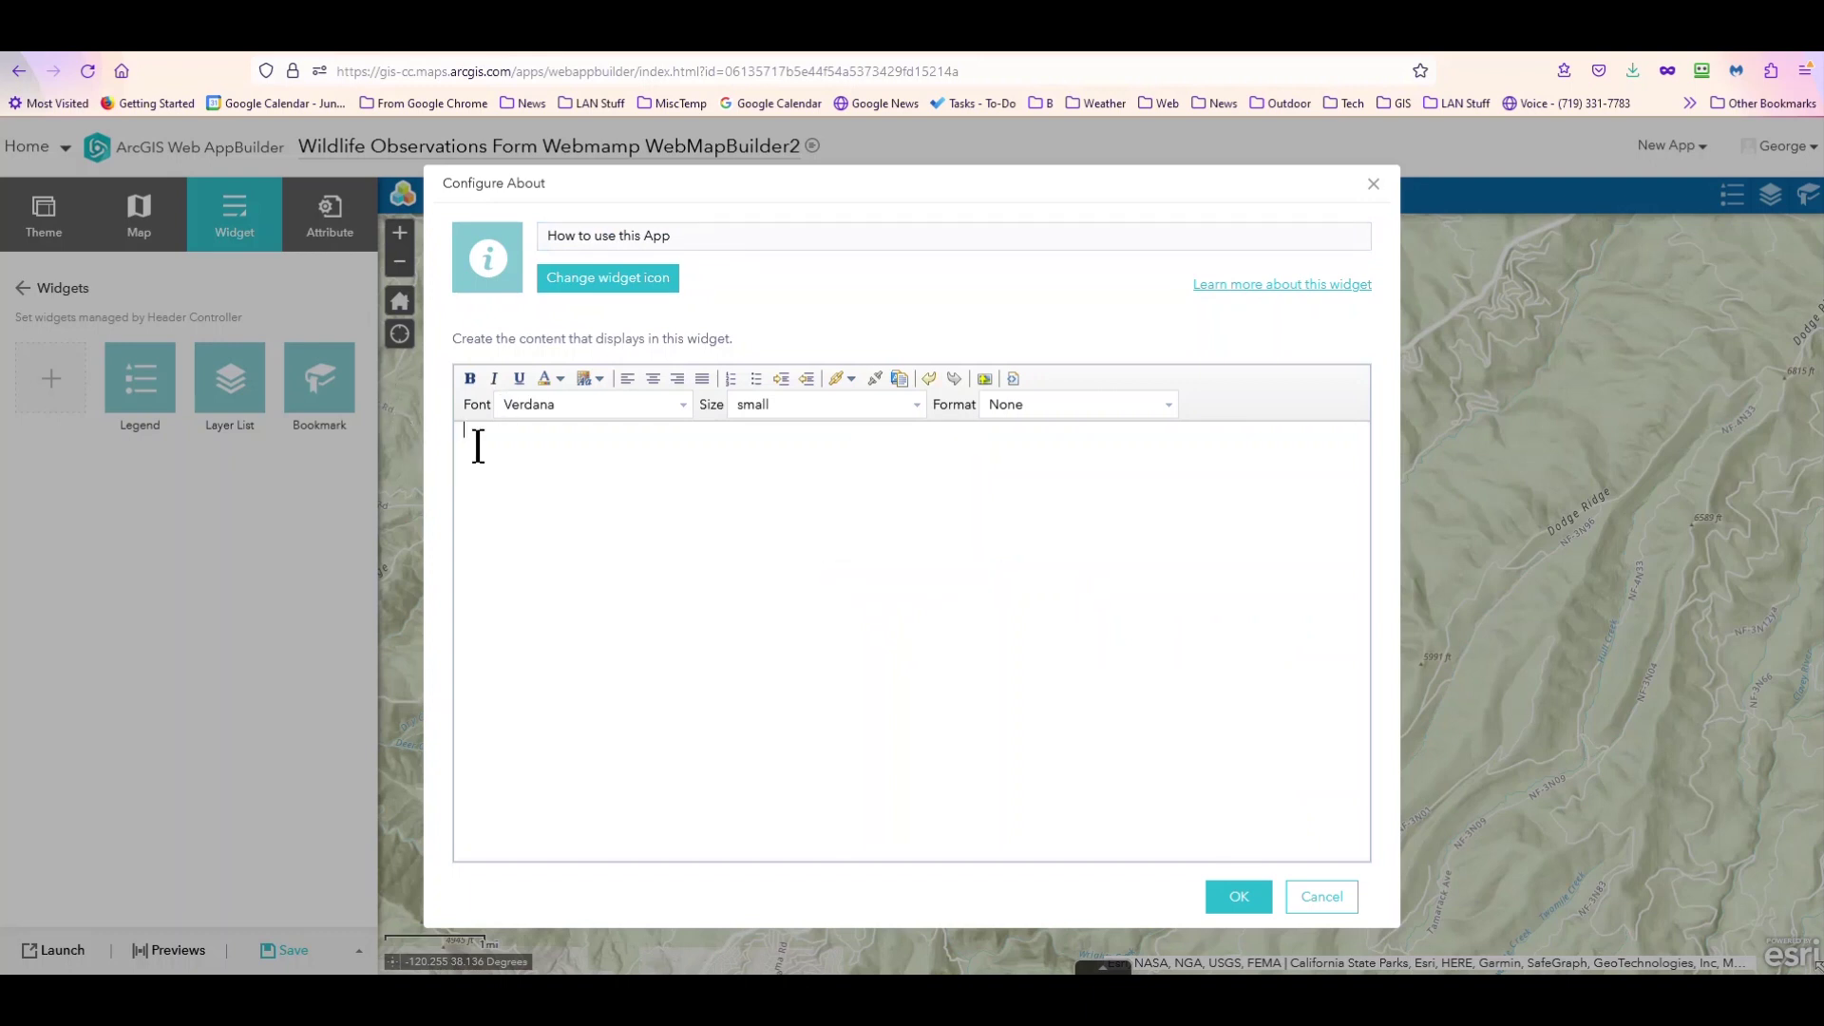
pyautogui.write("Step by step on how to use it; what it's for & etc.")
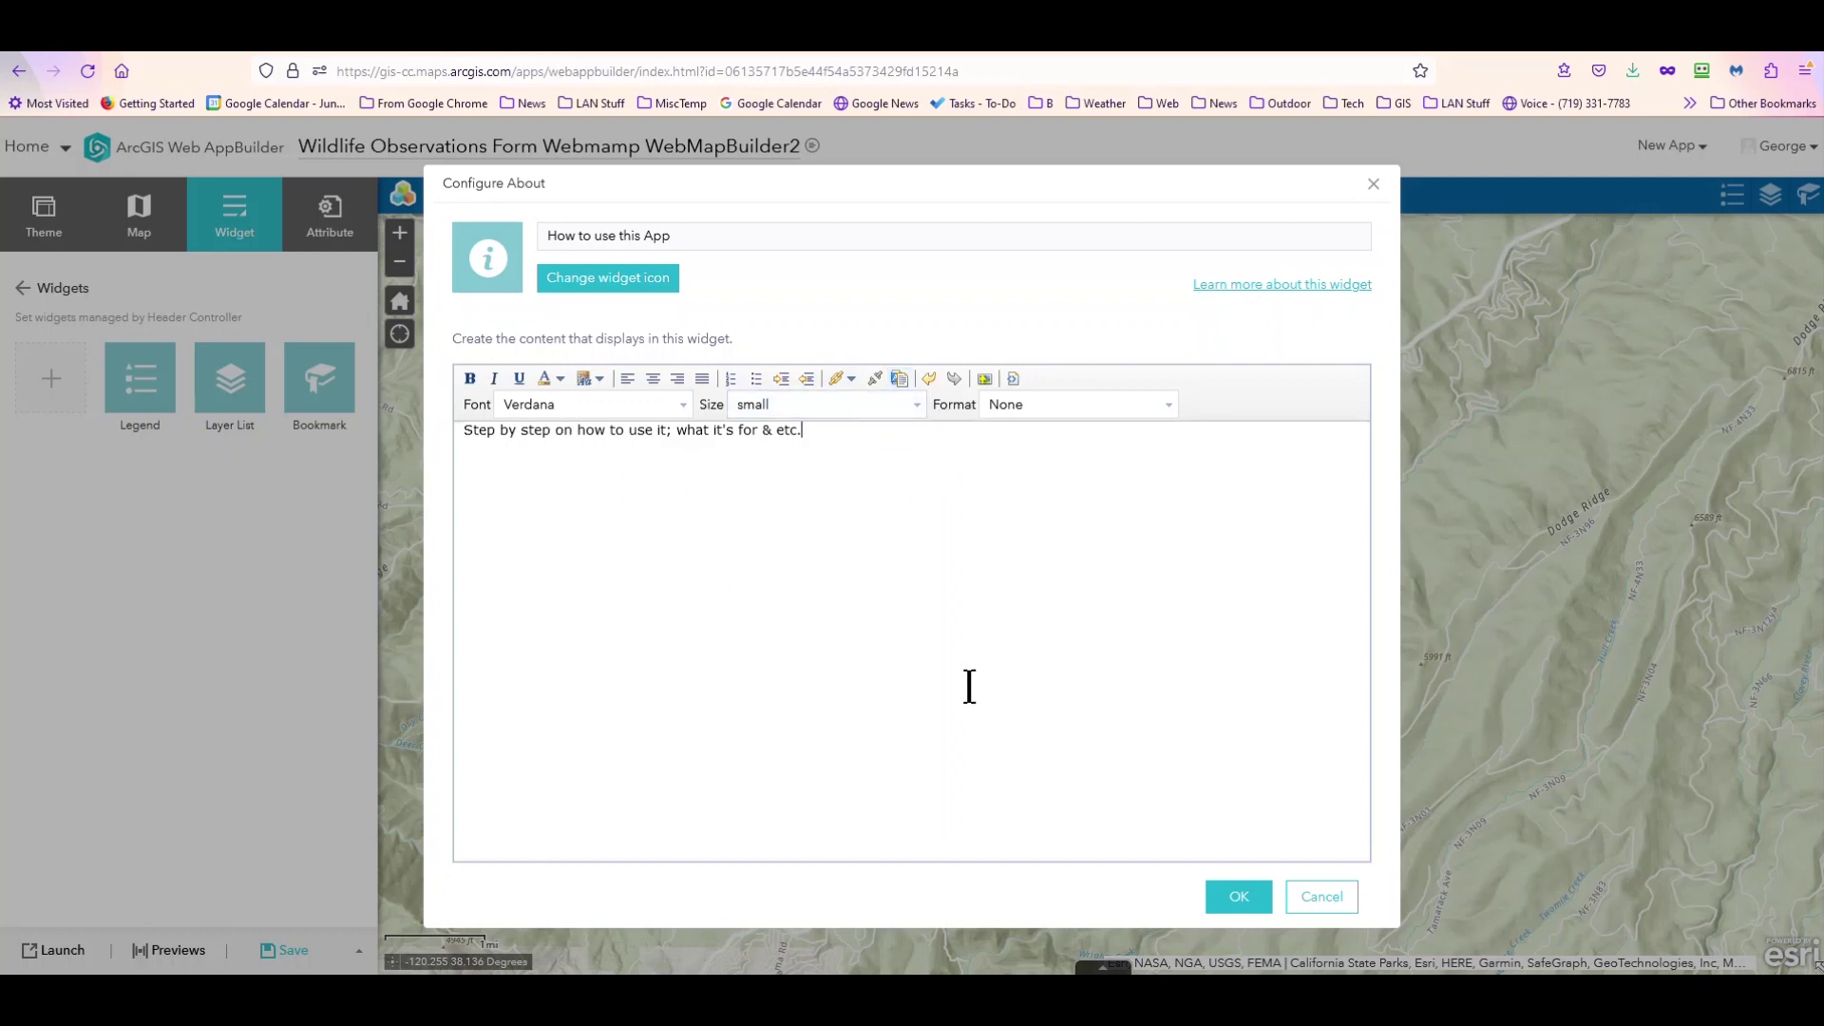
pyautogui.click(1233, 894)
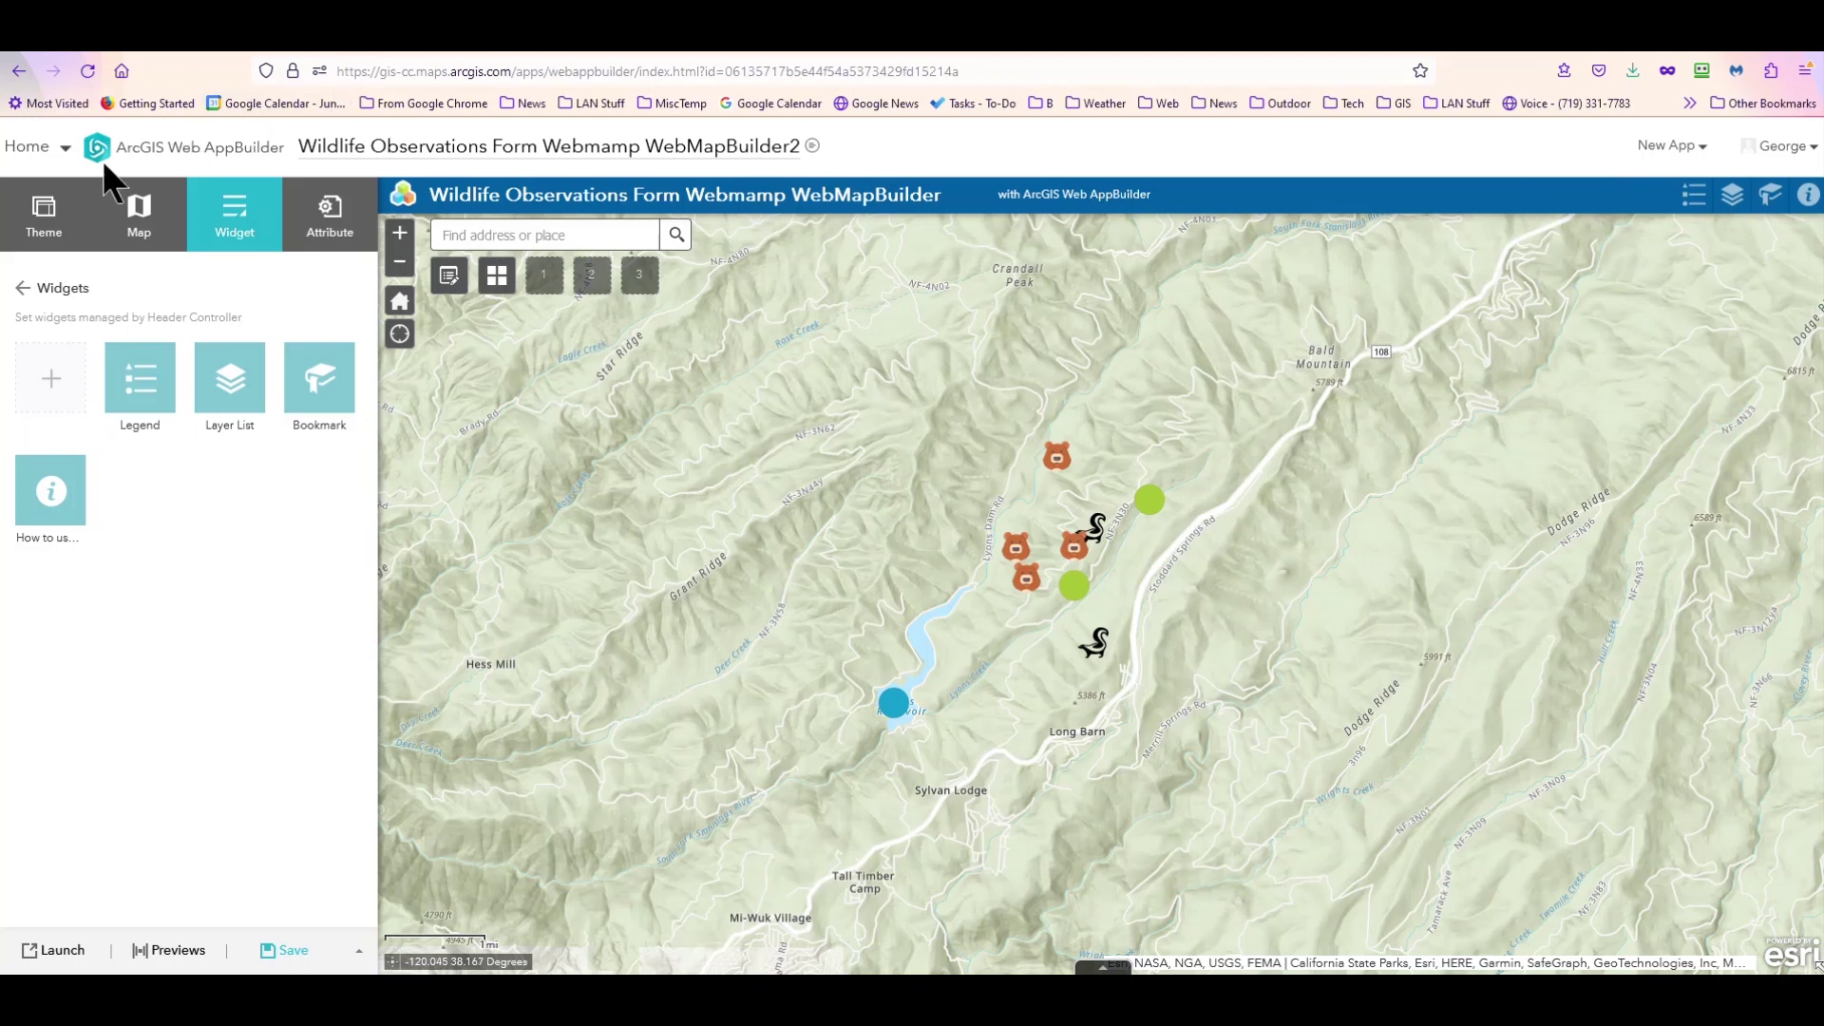
# Step: Return to the app's main widget list, turn on the Splash widget and rename it "Welcome!"
pyautogui.click(24, 291)
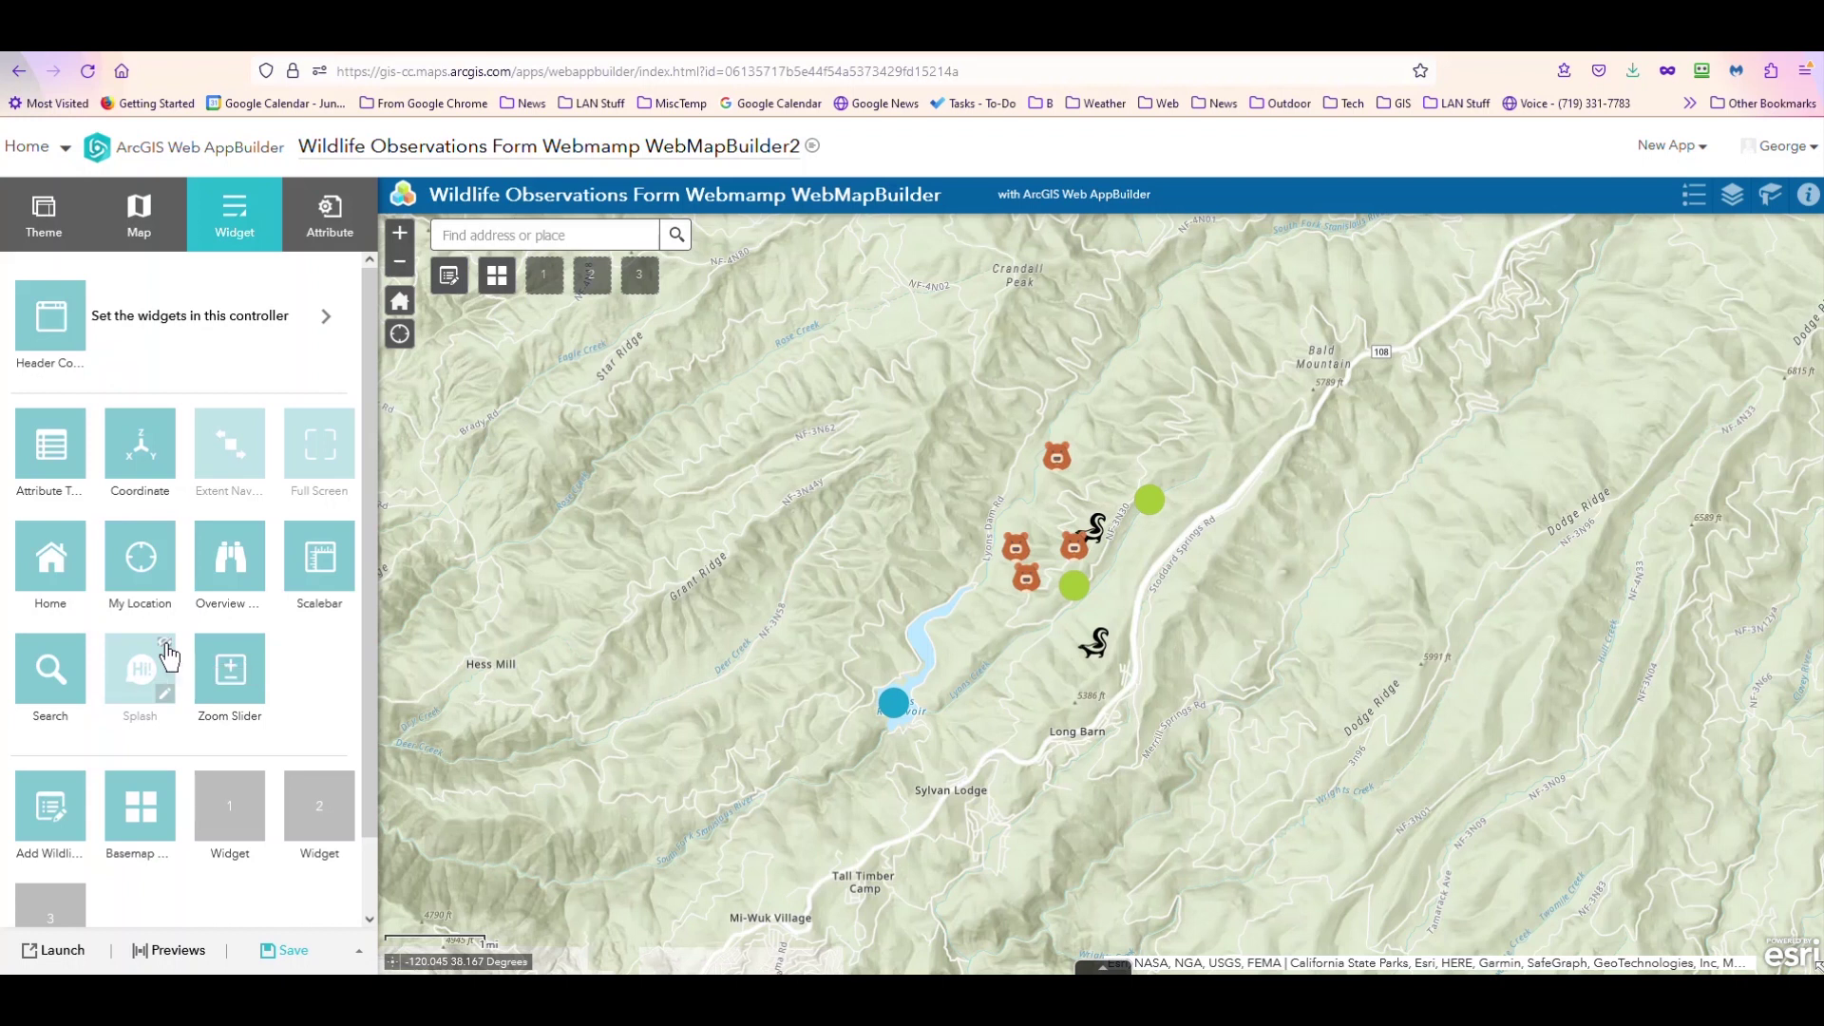
pyautogui.click(165, 644)
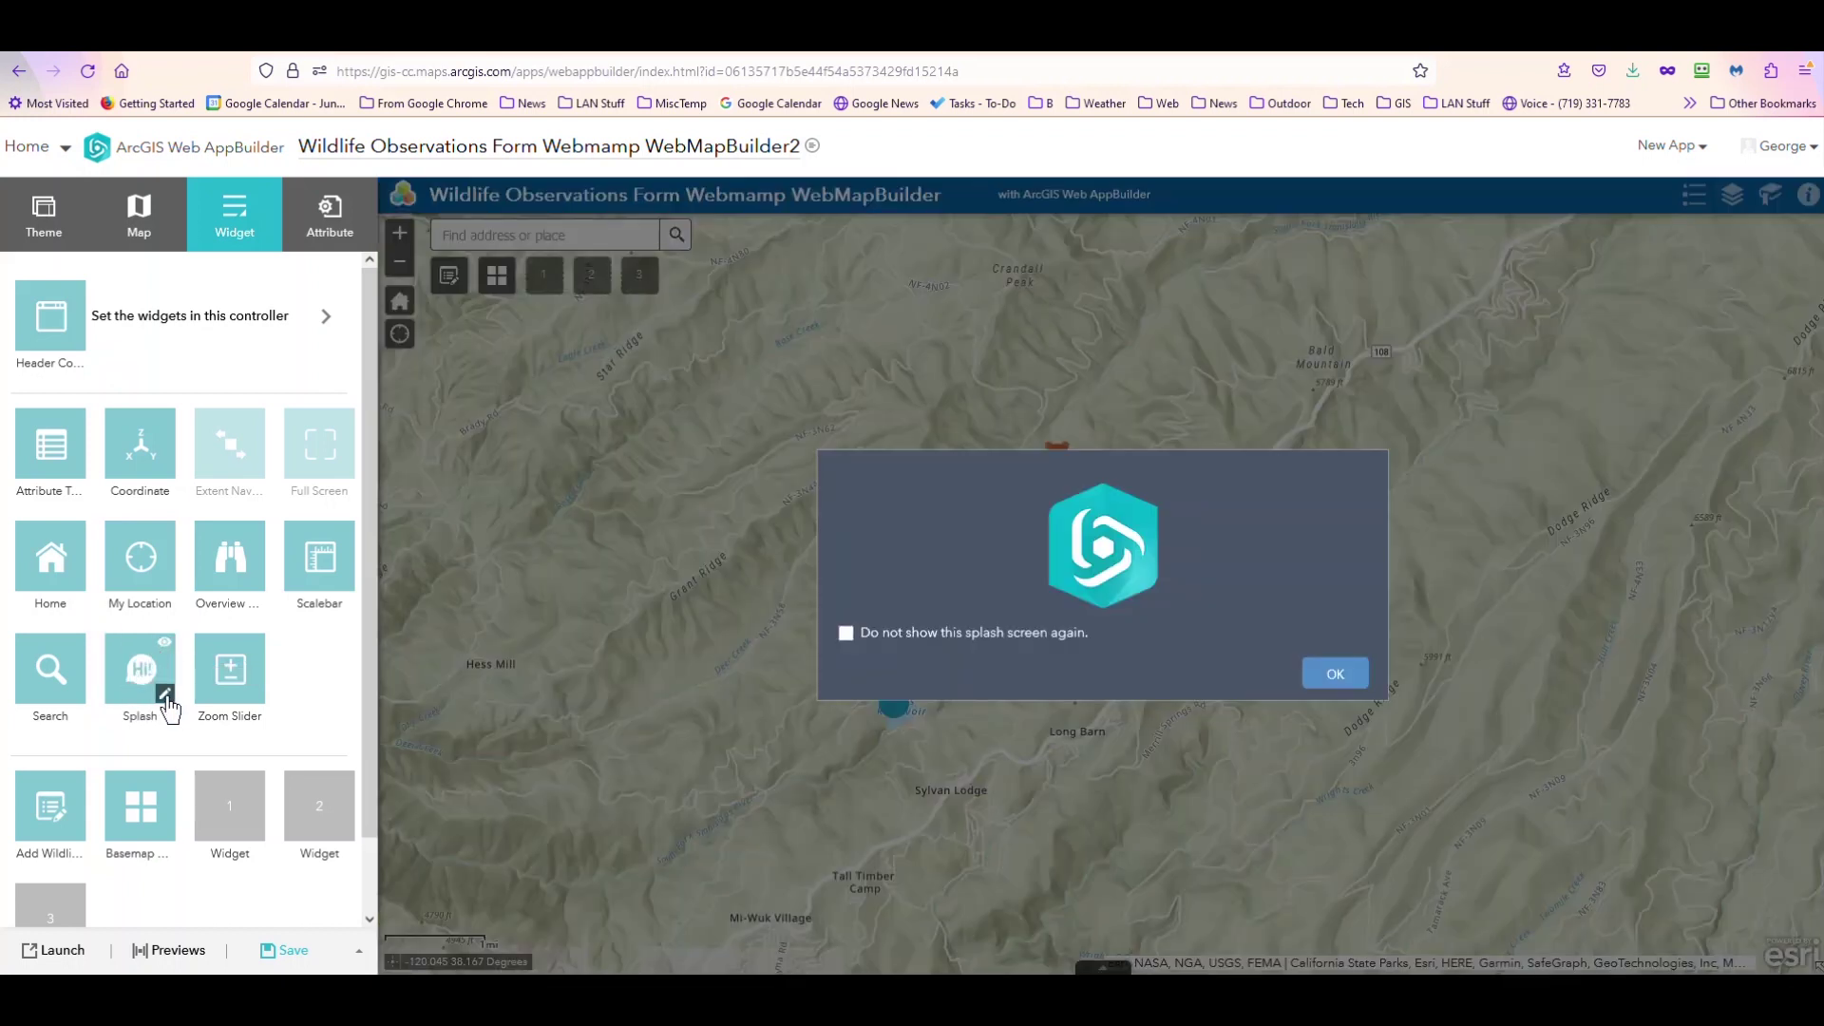
pyautogui.click(165, 693)
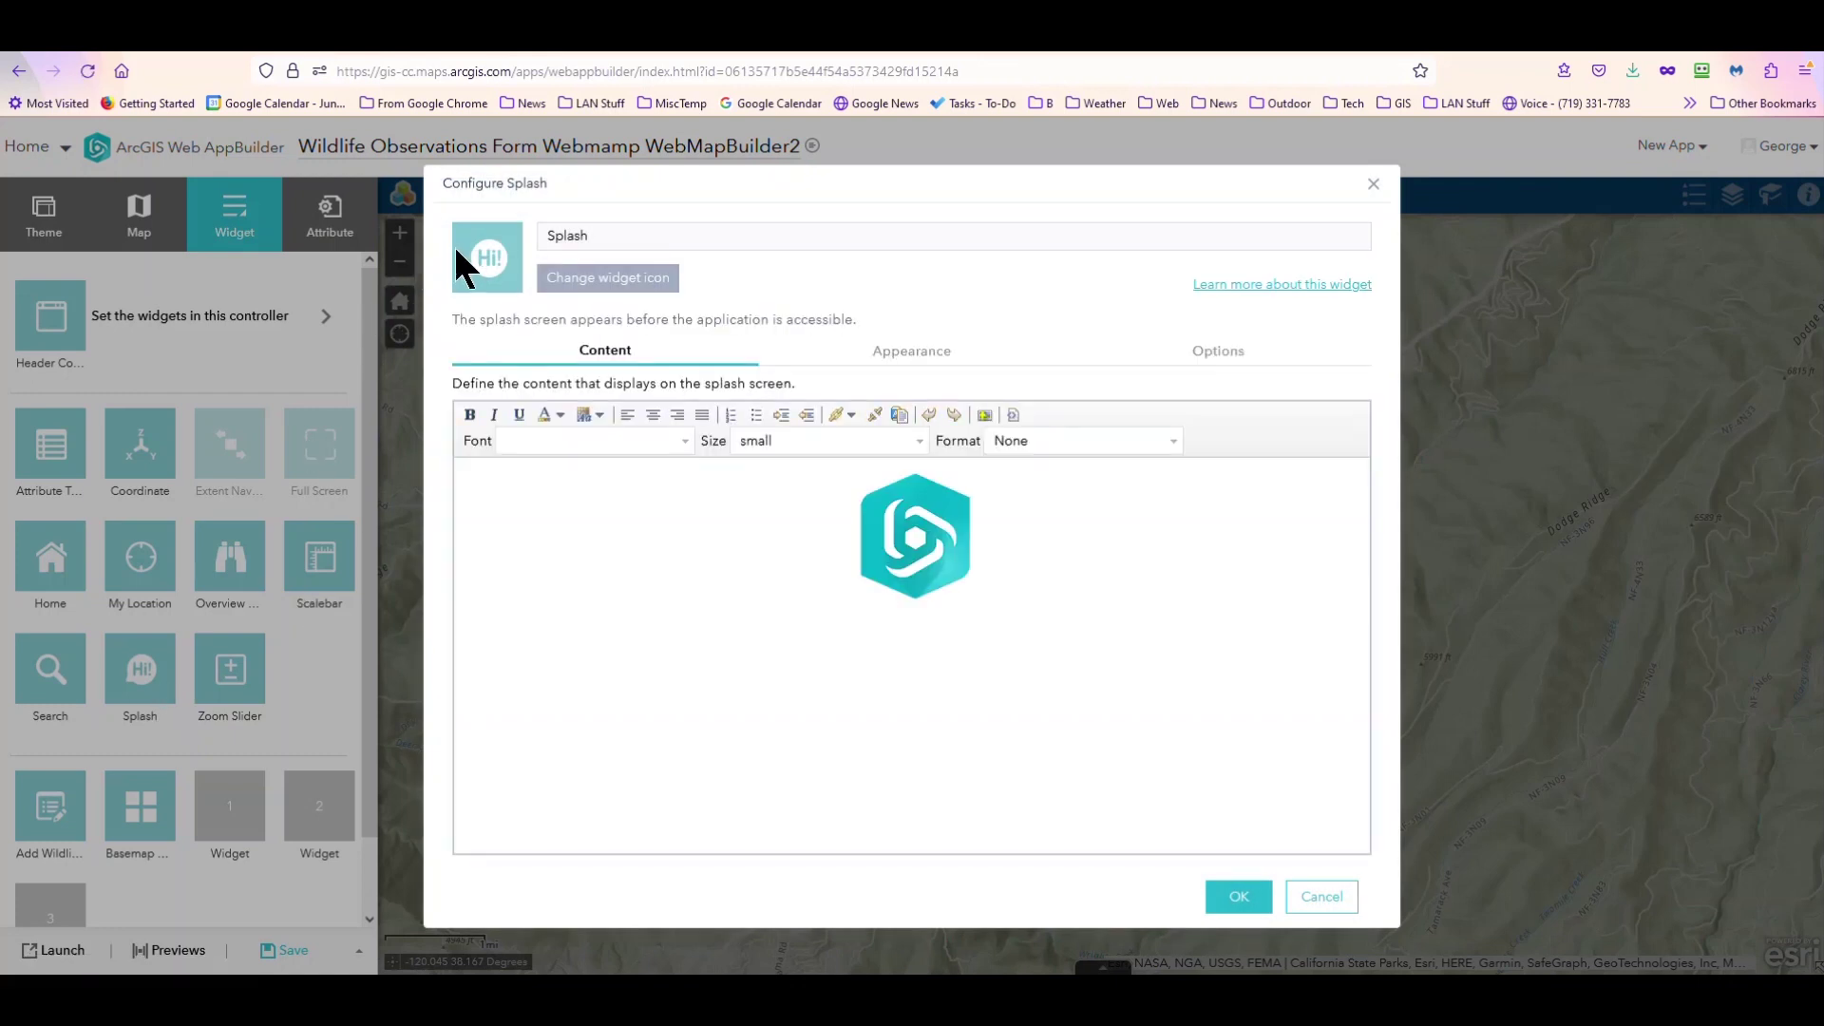
pyautogui.click(603, 236)
pyautogui.doubleClick(603, 235)
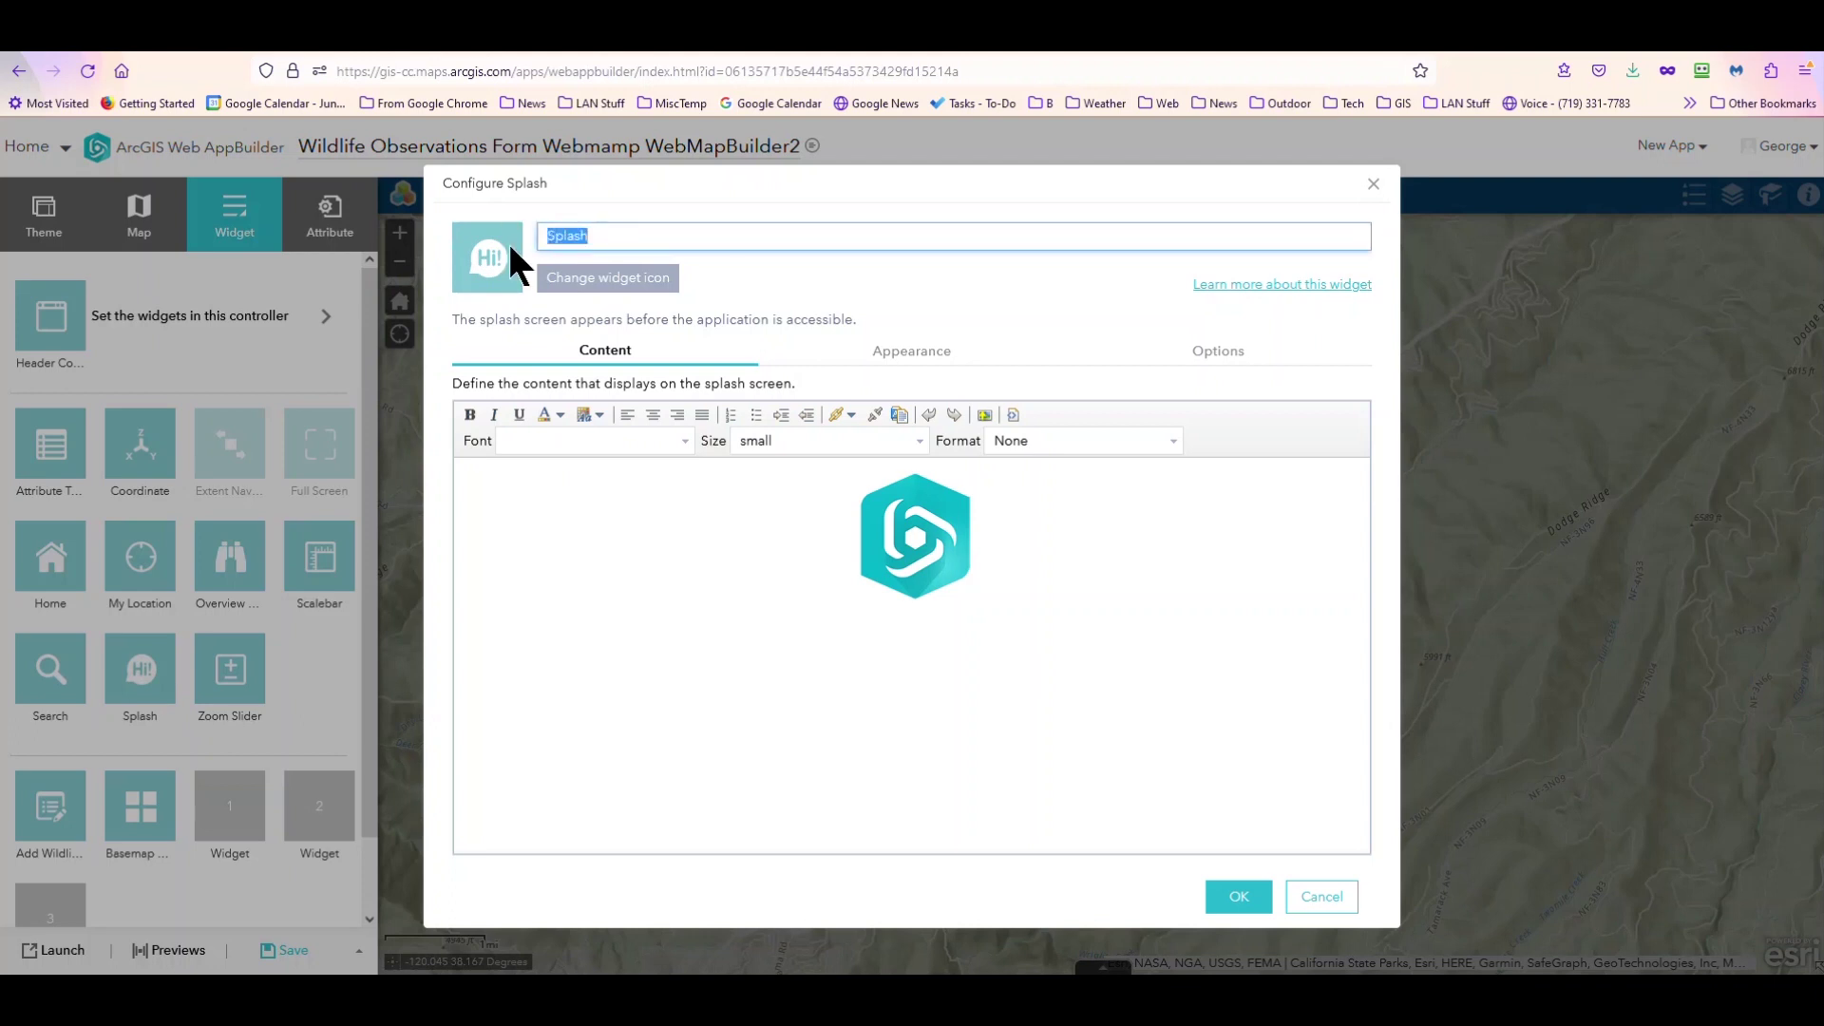
pyautogui.write('Welcome!')
pyautogui.click(1036, 562)
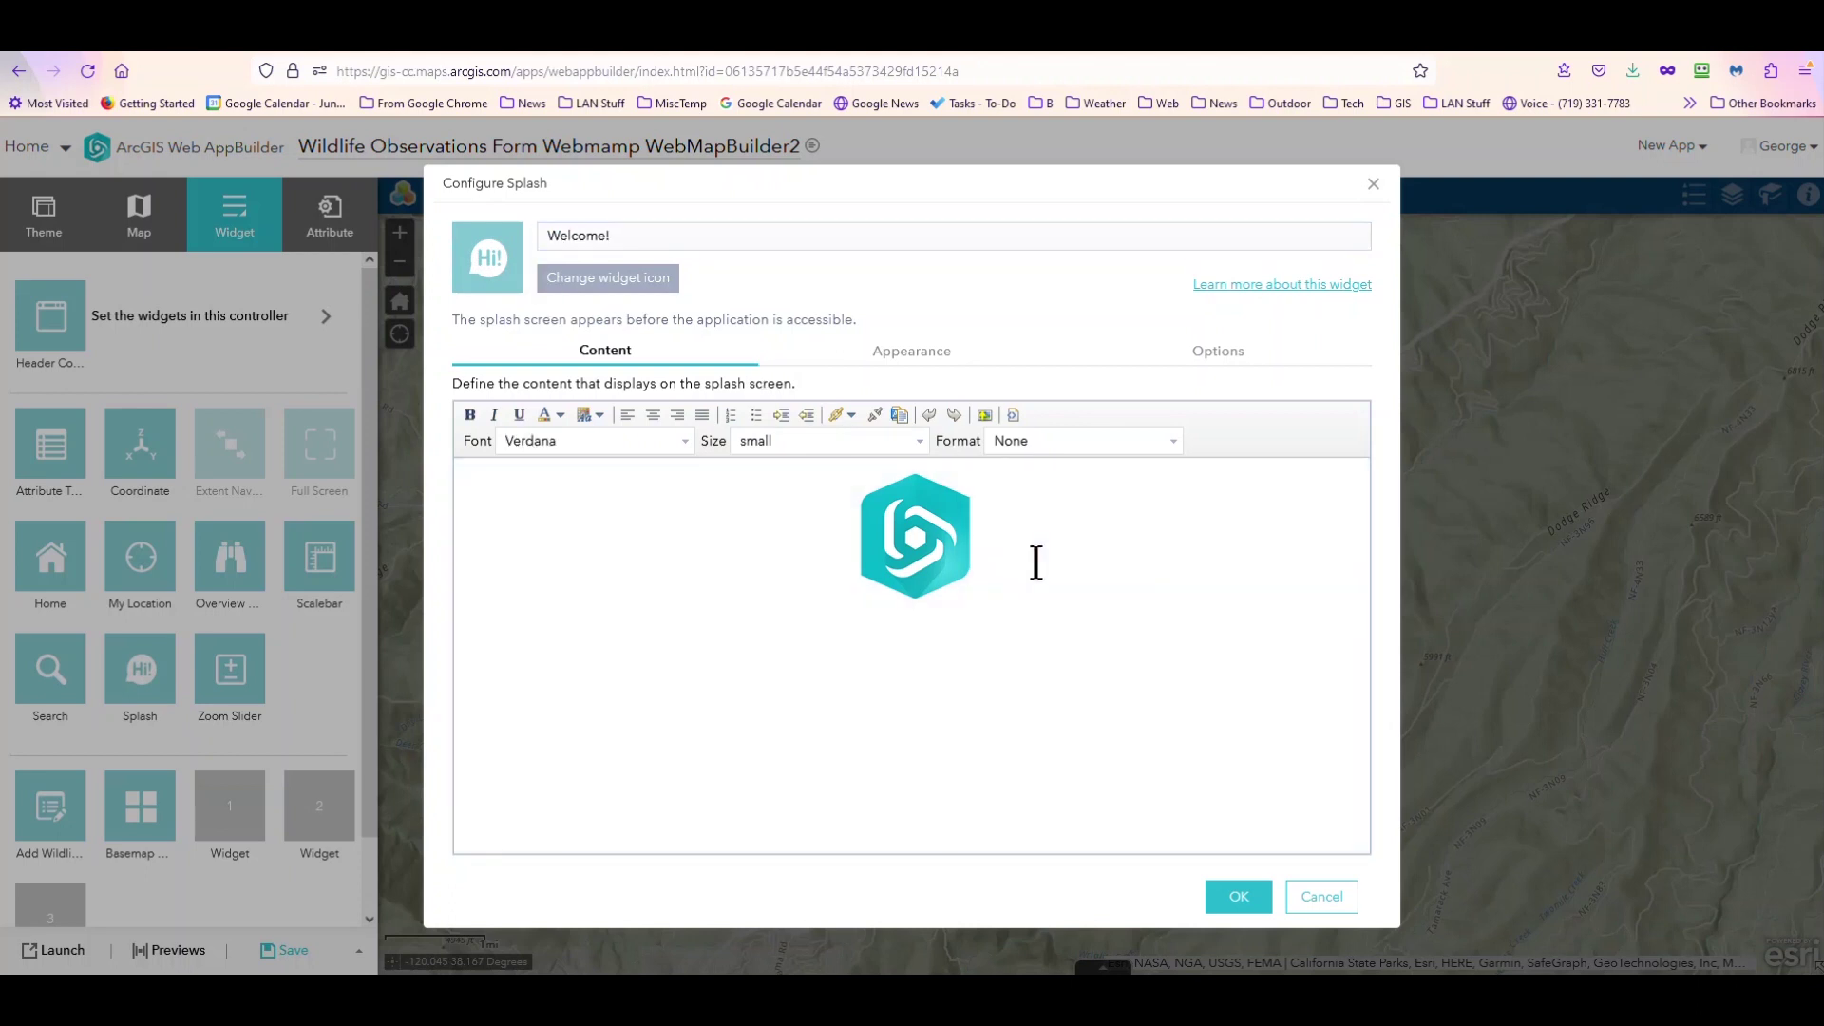
# Step: Replace the splash screen's default content with "This is to add wildlife observations for Tuolumne County, CA"
pyautogui.press('BackSpace')
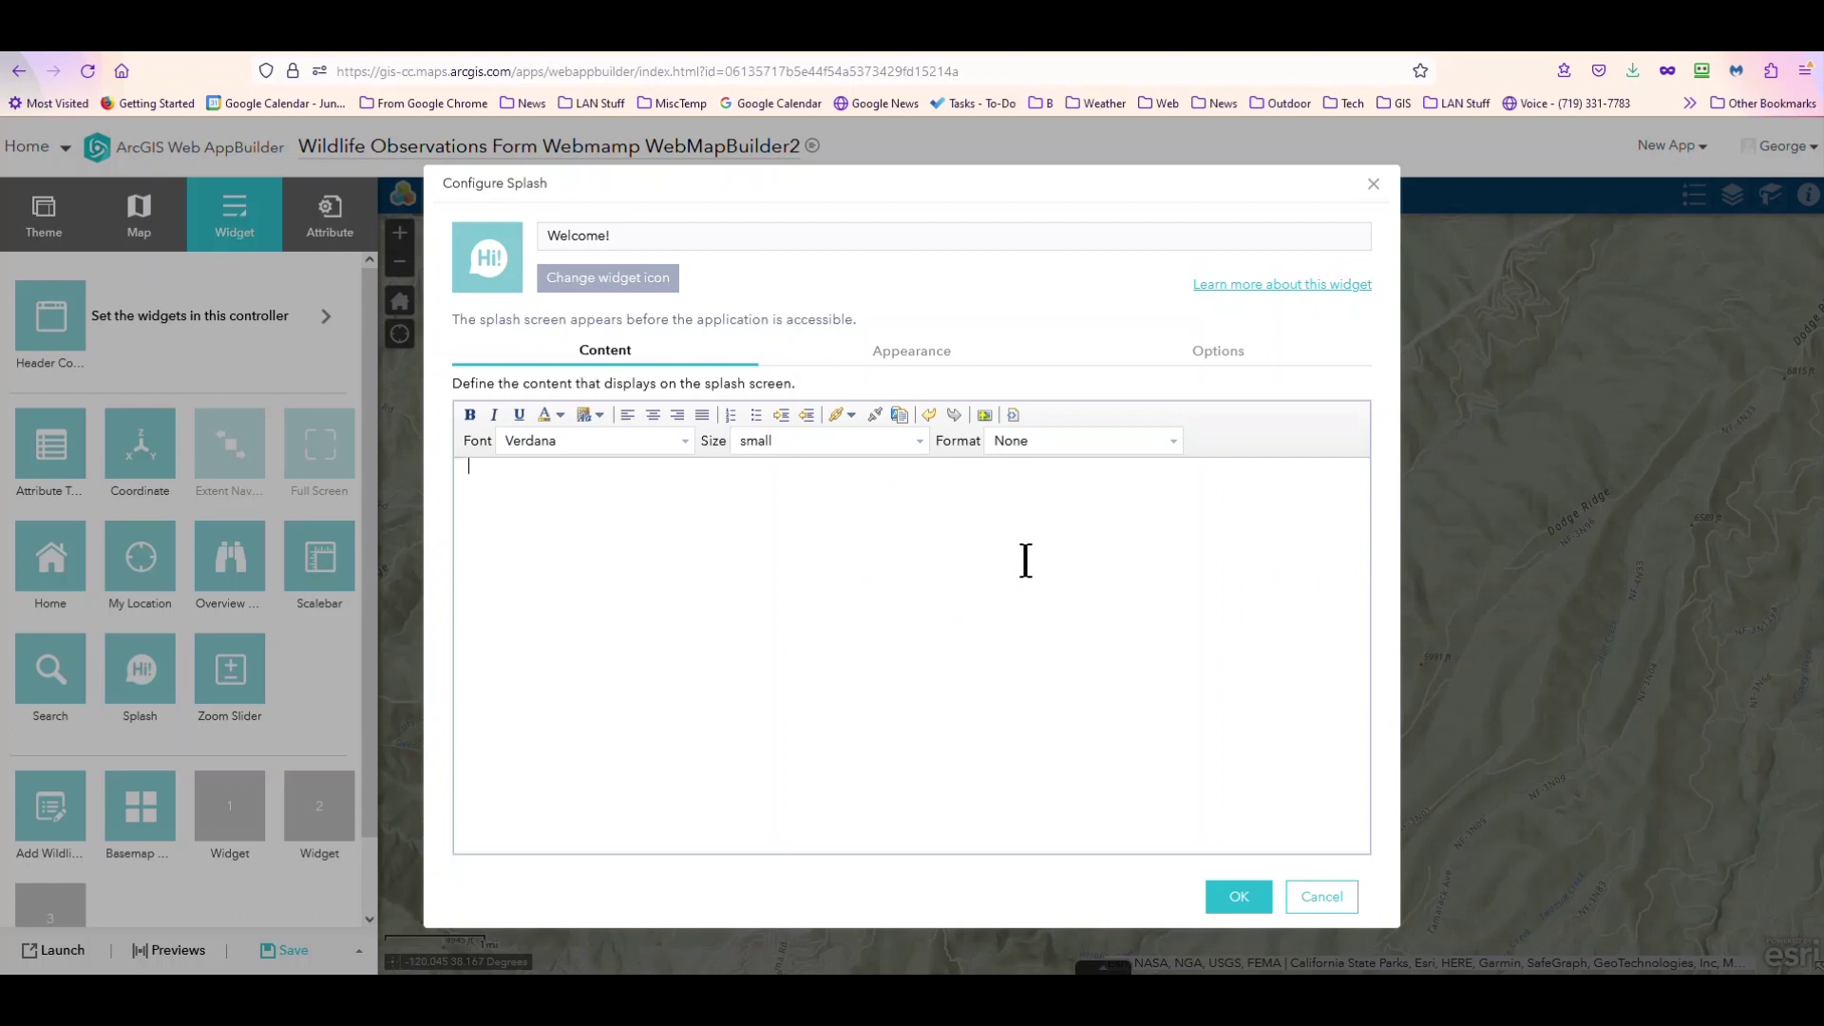
pyautogui.write('This is to add wildlife observation')
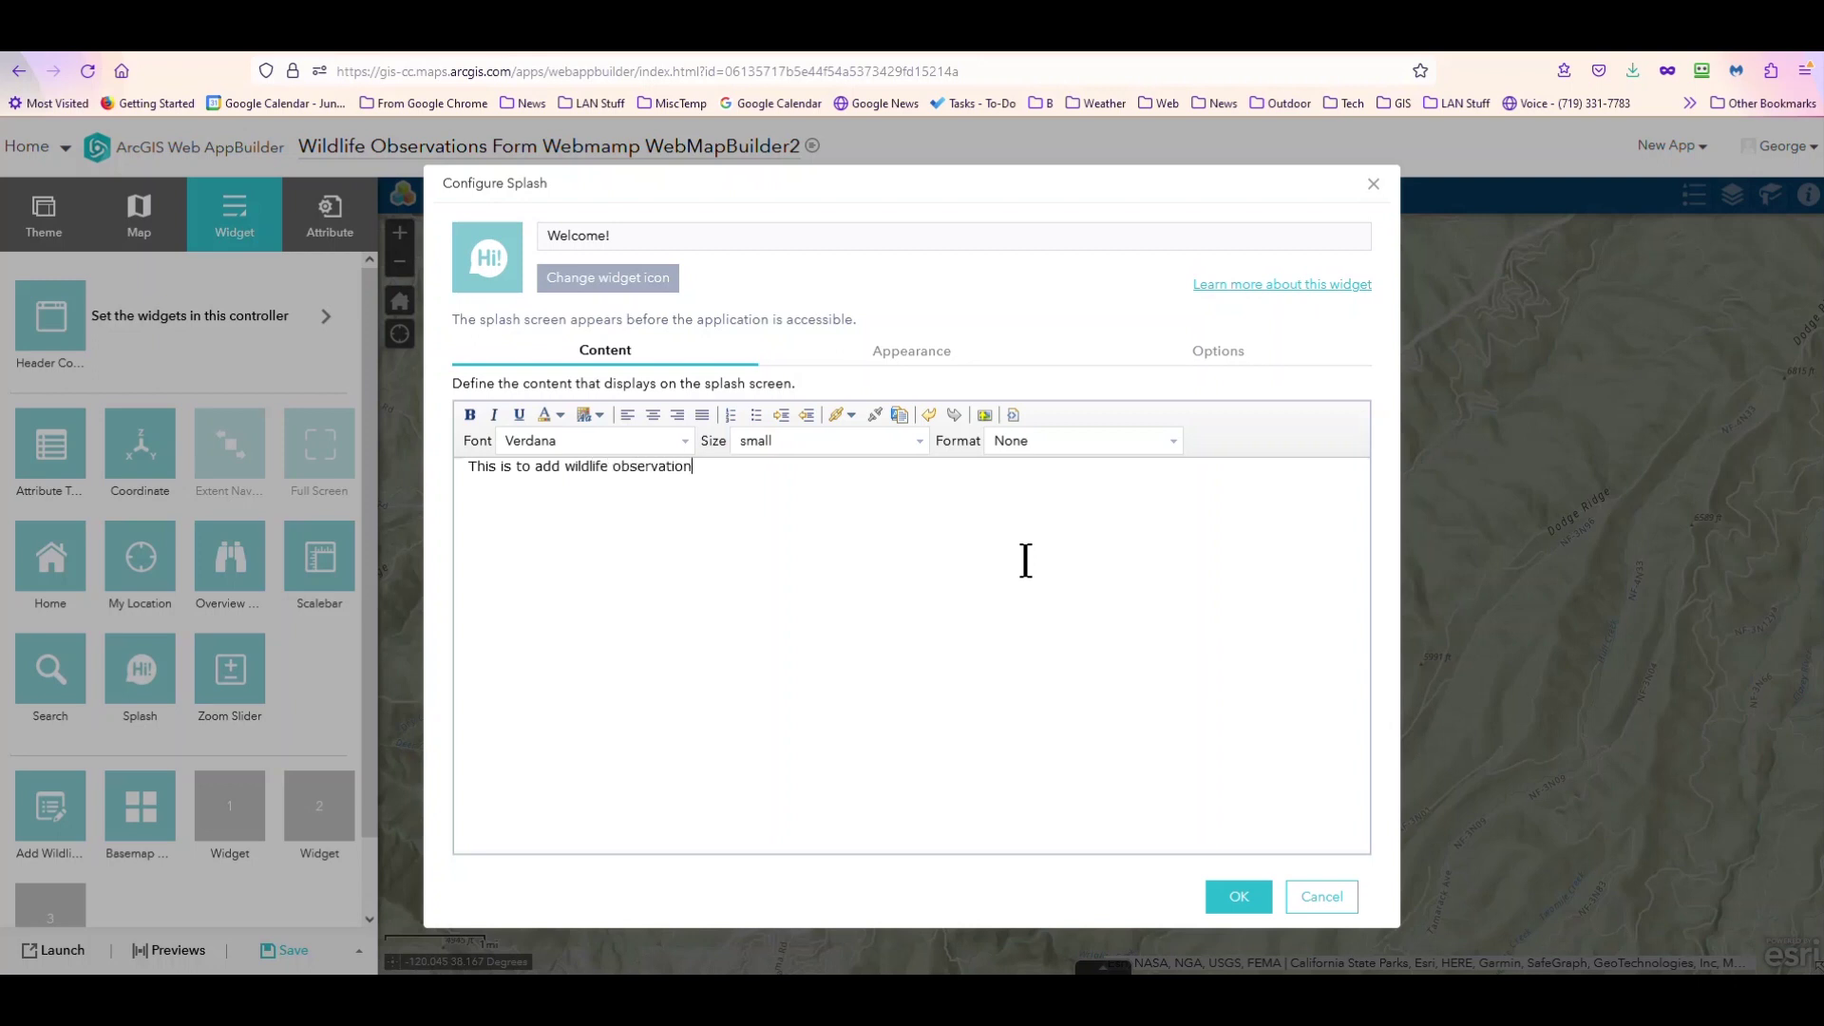
pyautogui.write('s for Tuolumne County, CA')
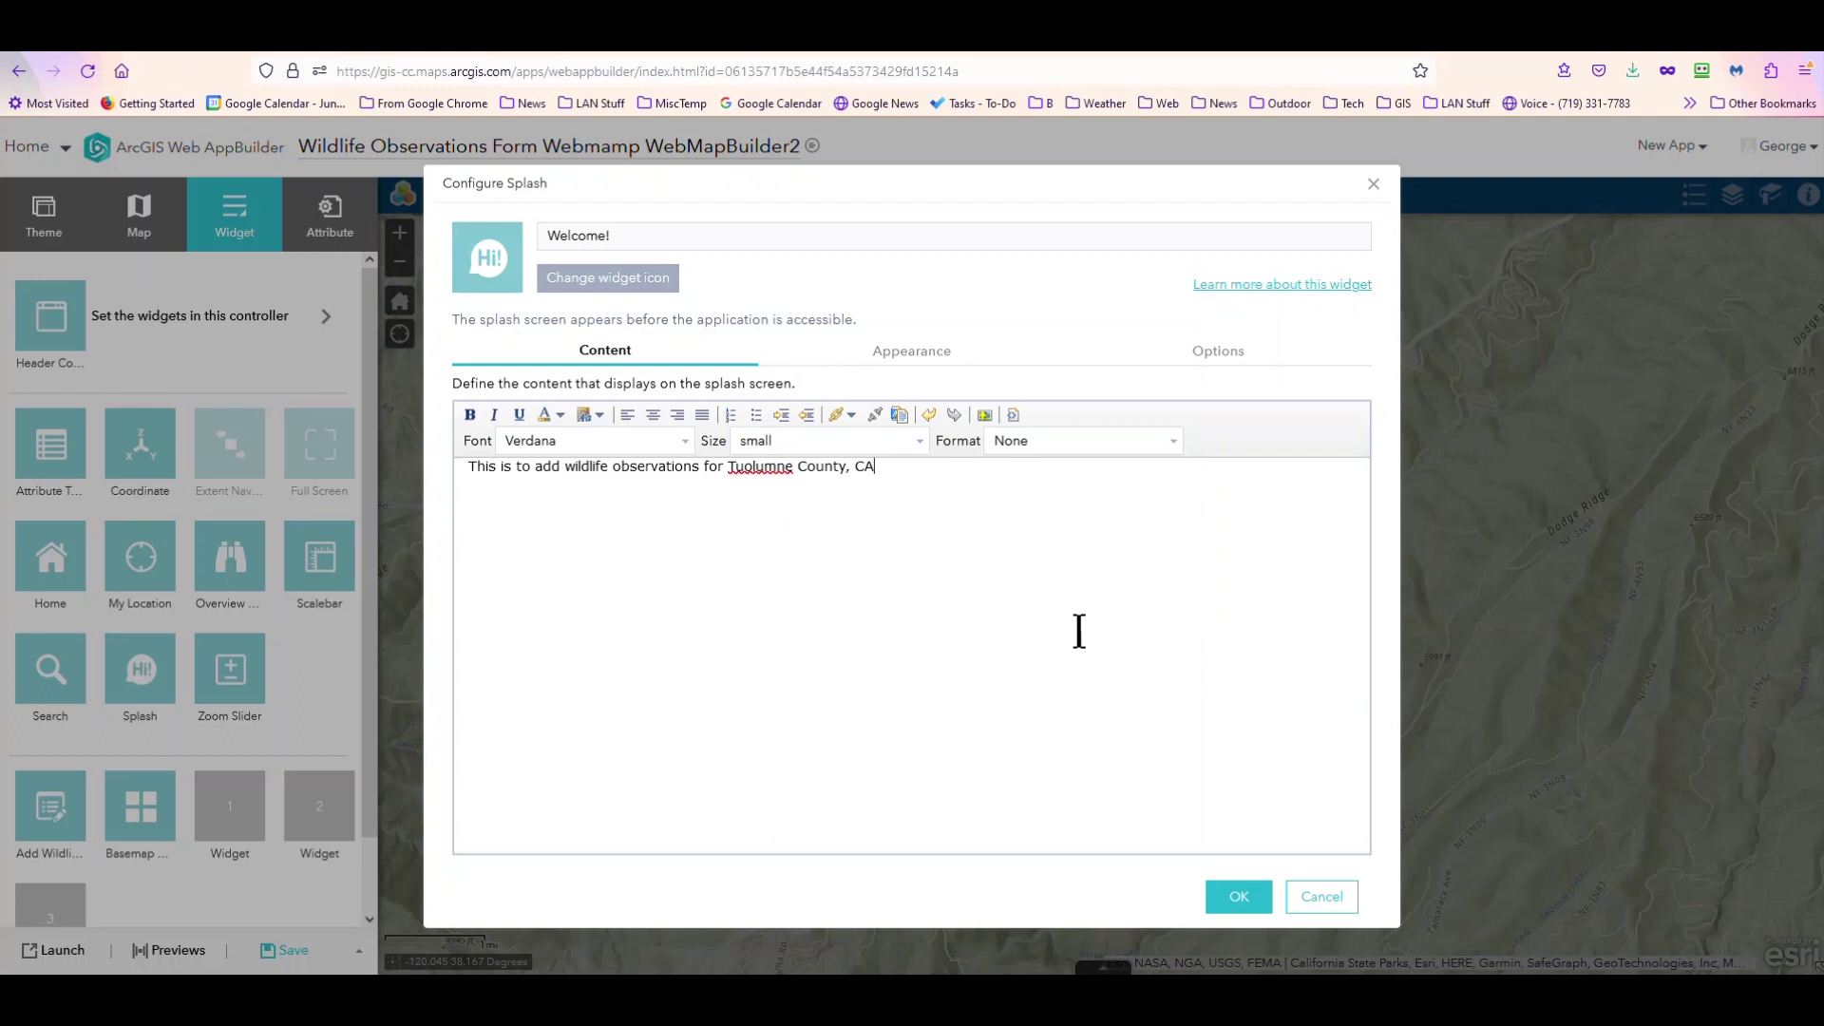
# Step: Review the Splash widget's appearance and behavior options, accept the configuration with its defaults and dismiss the splash screen over the map
pyautogui.click(884, 356)
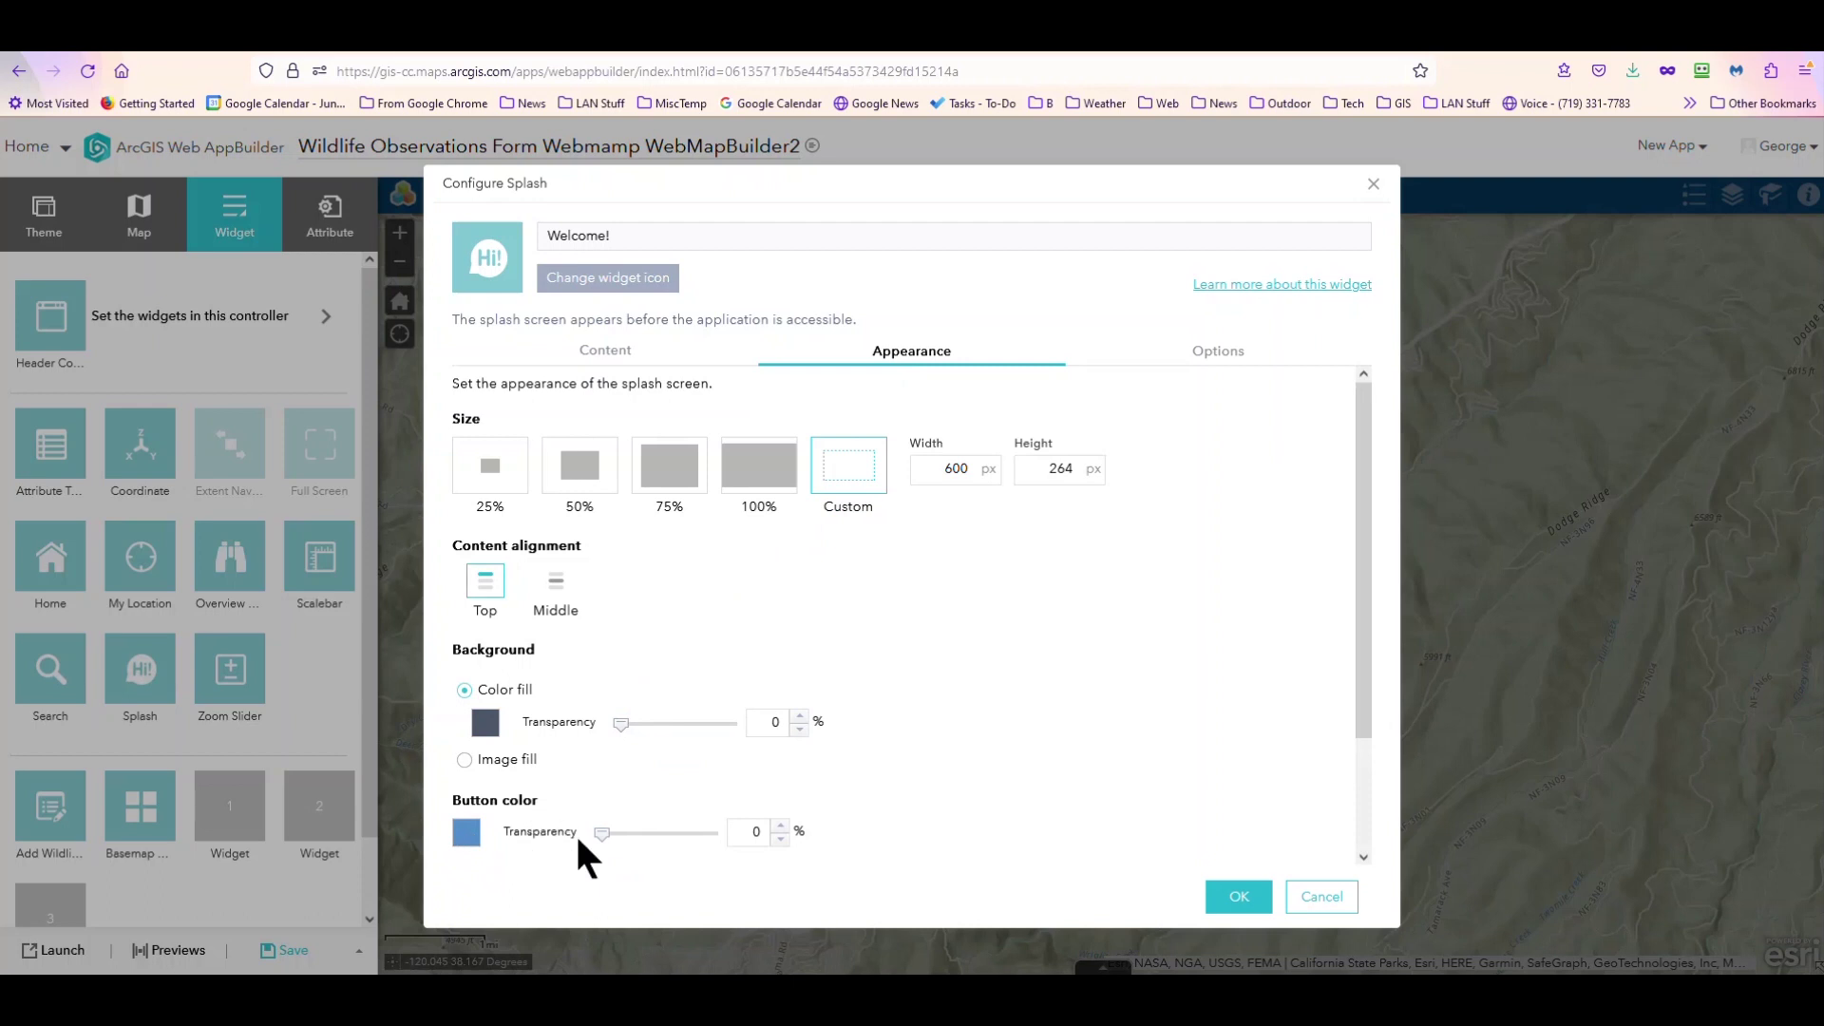
pyautogui.scroll(-3, 742, 739)
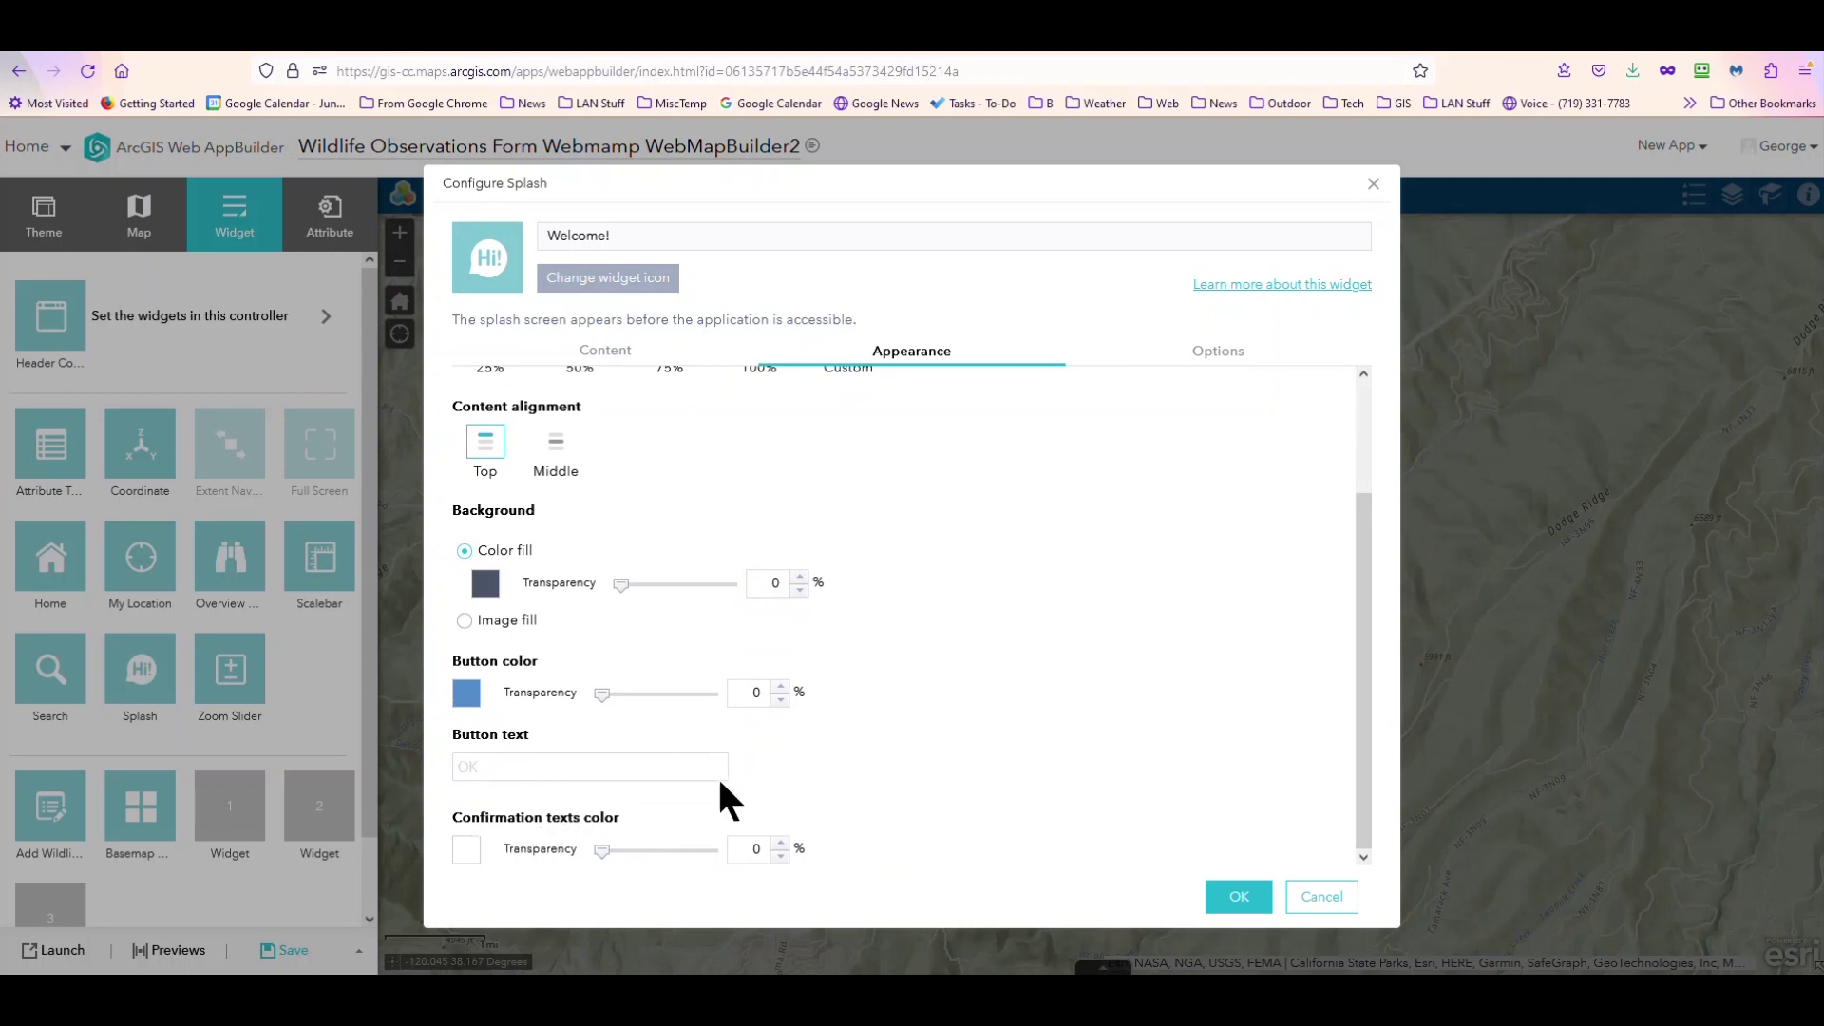
pyautogui.scroll(2, 840, 779)
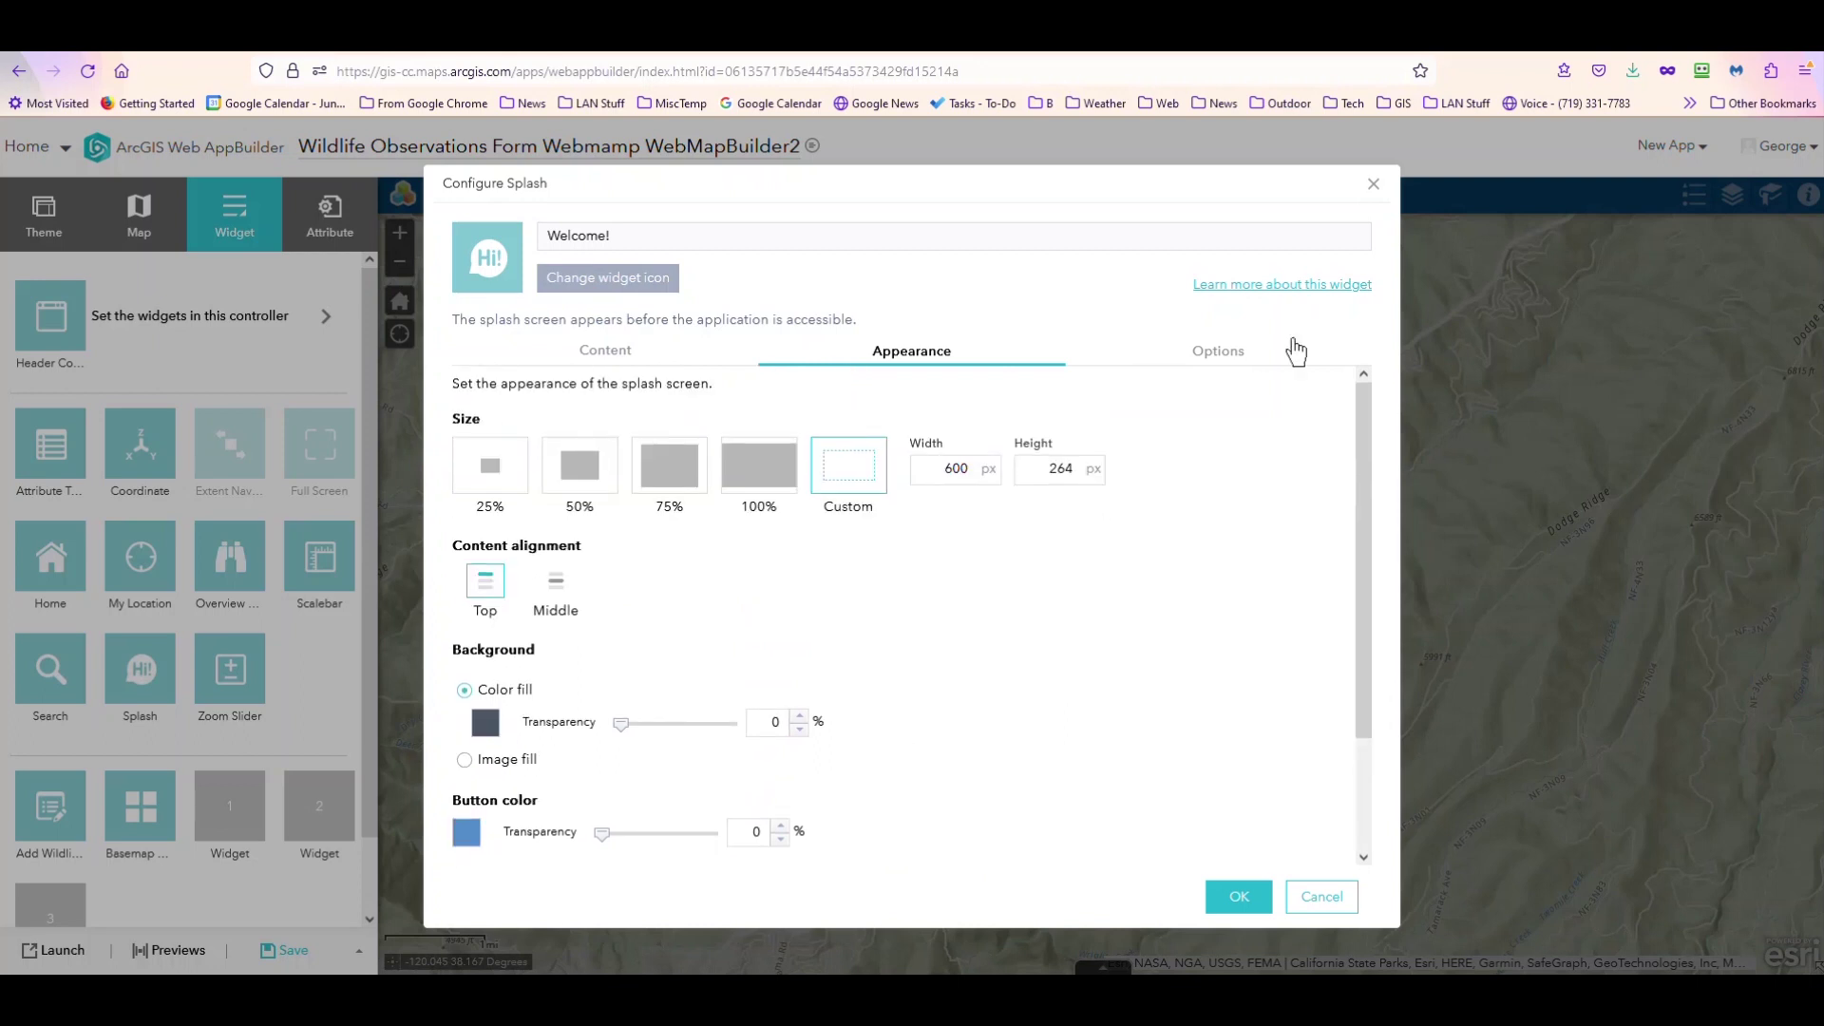
pyautogui.click(1218, 354)
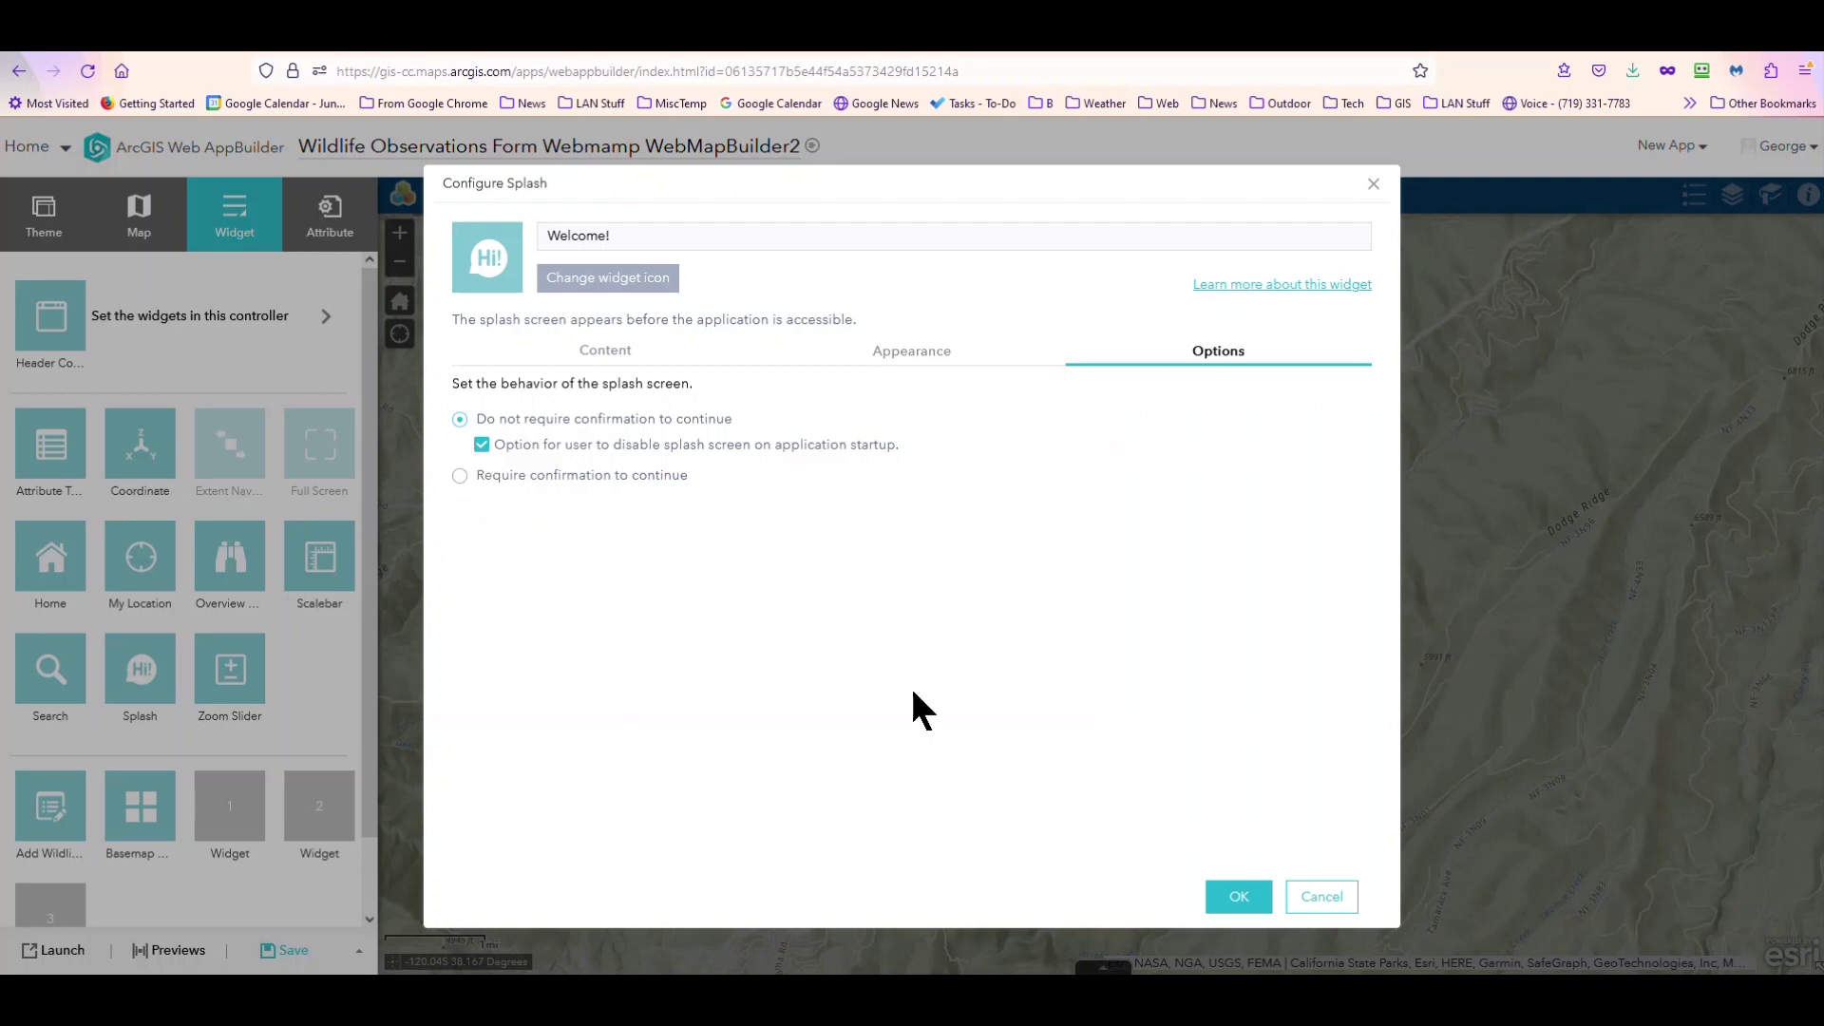
pyautogui.click(1244, 897)
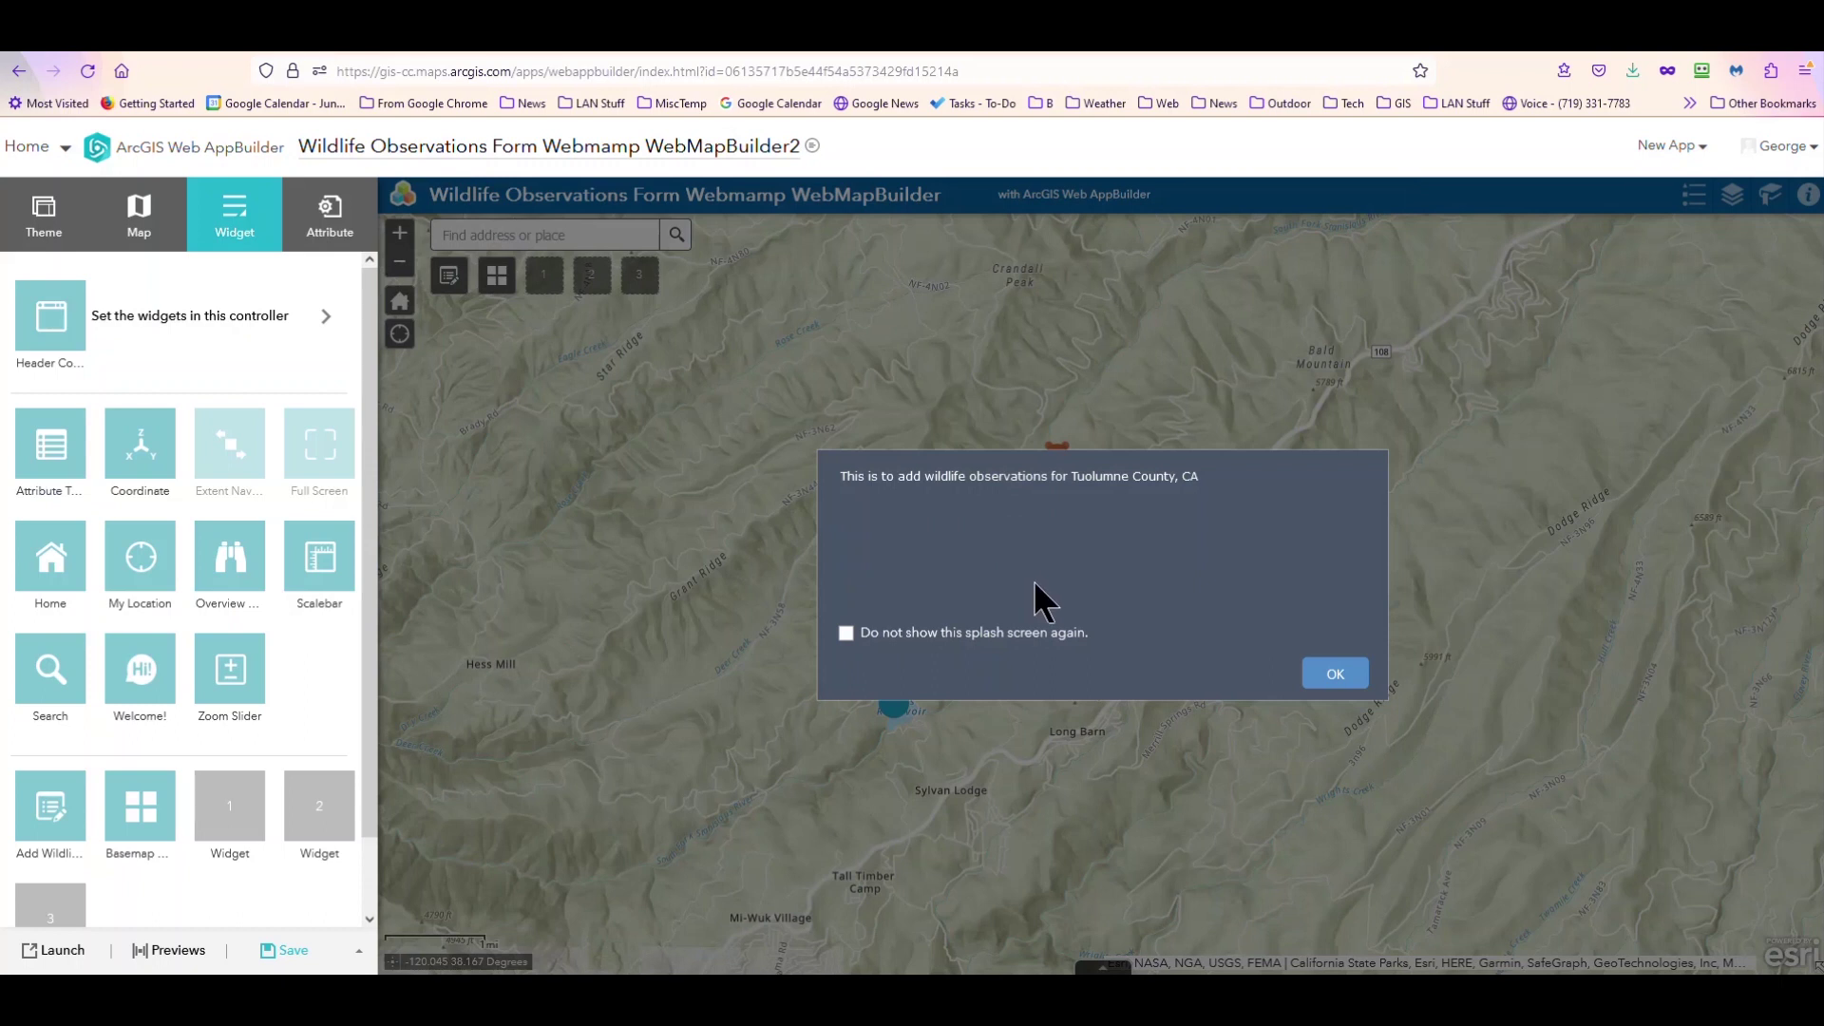
pyautogui.click(1336, 676)
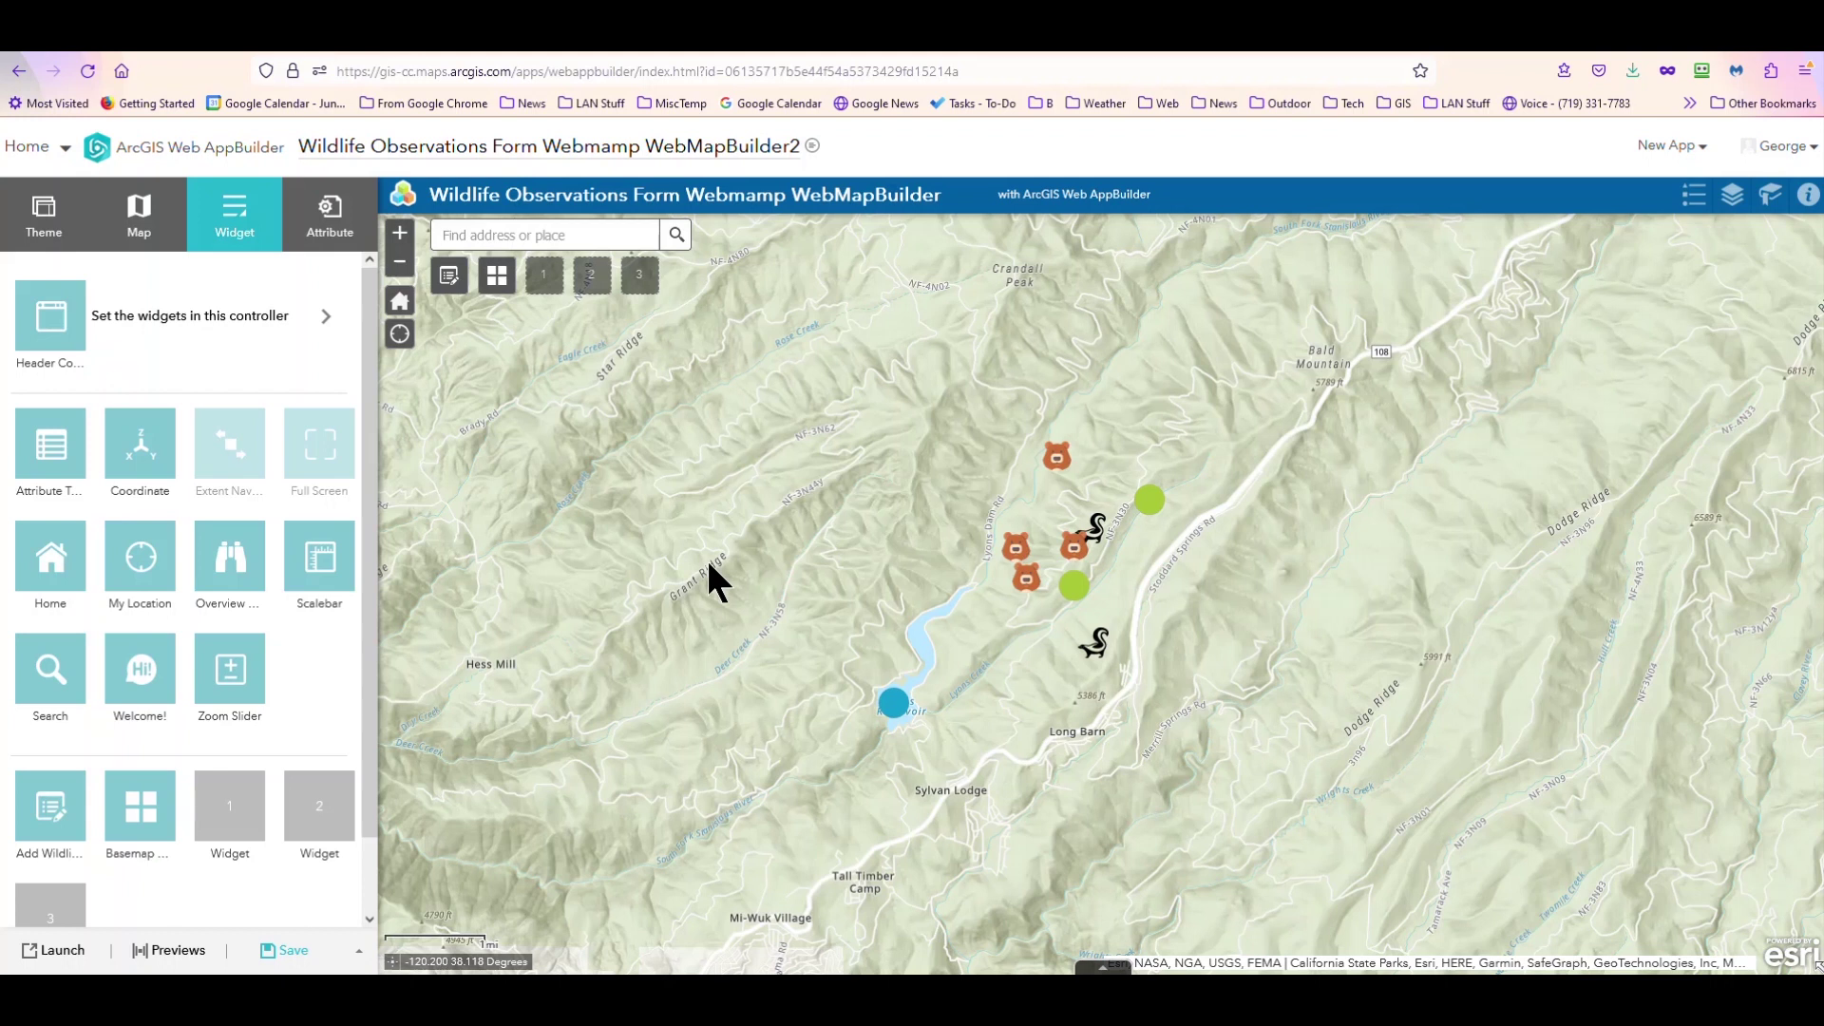
# Step: Accept the Scalebar widget with line style and English units, and save the app
pyautogui.click(344, 581)
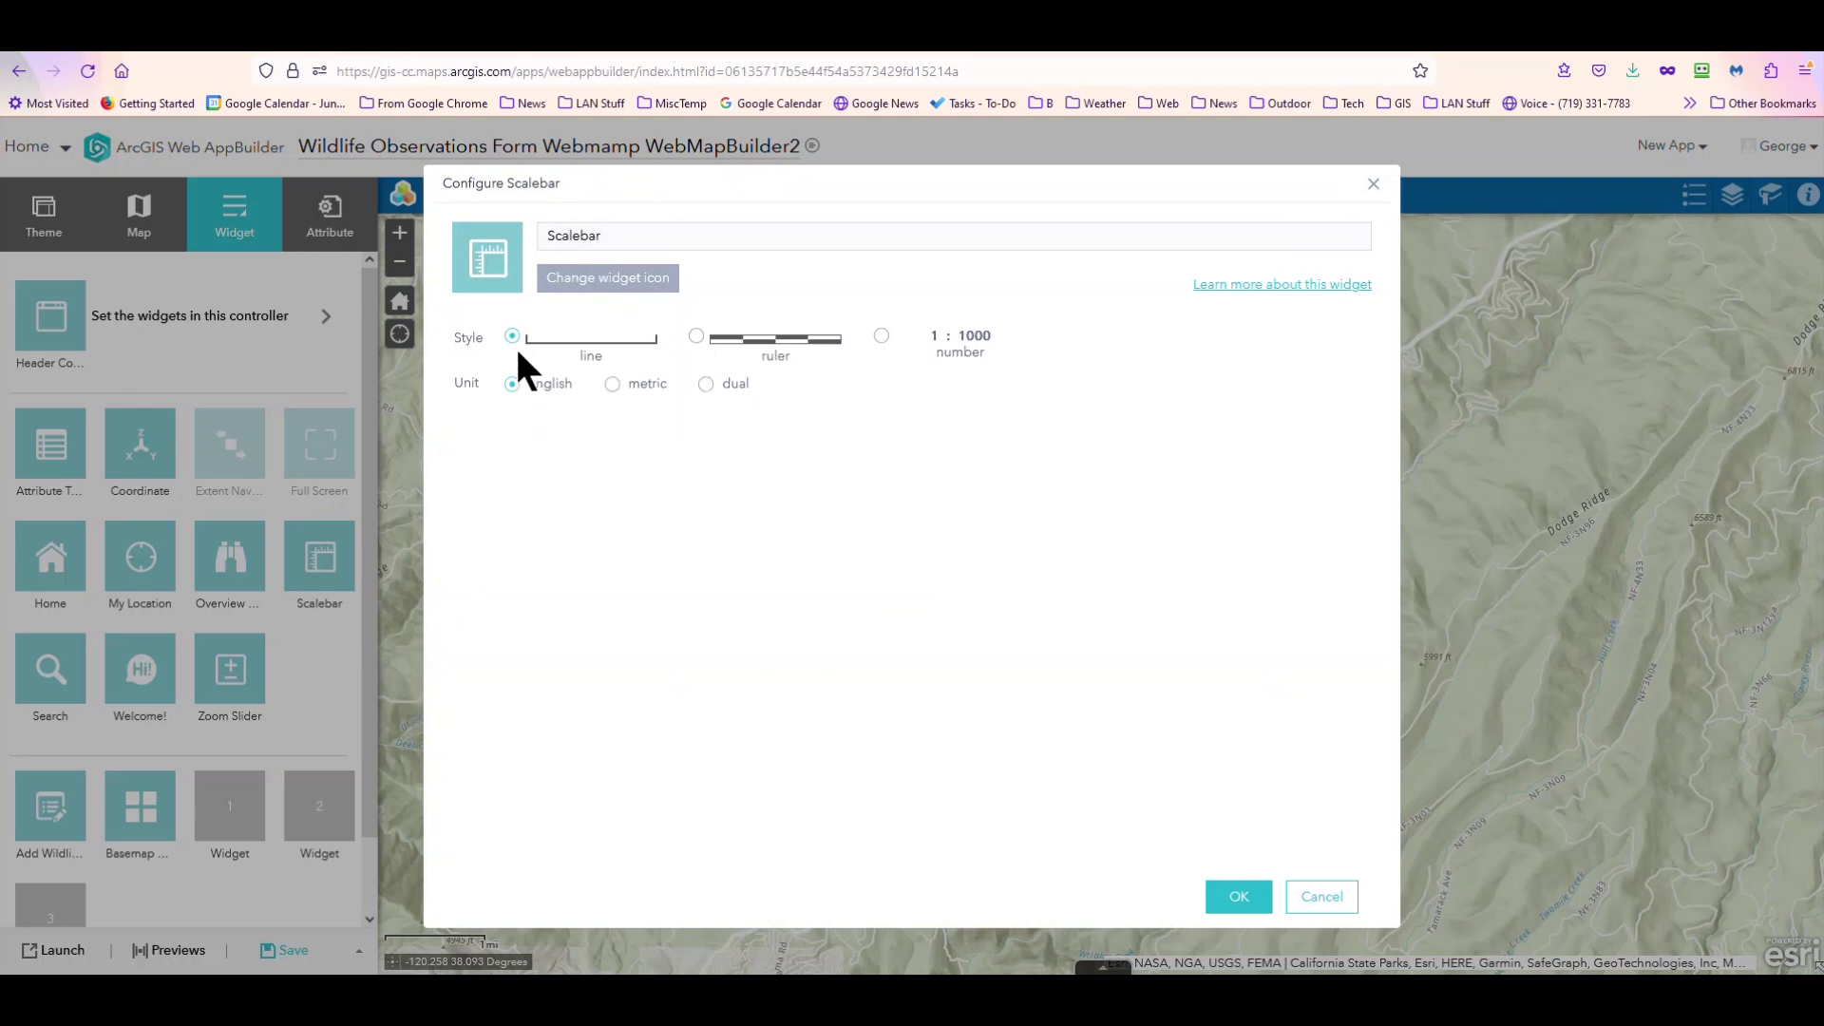
pyautogui.click(1234, 895)
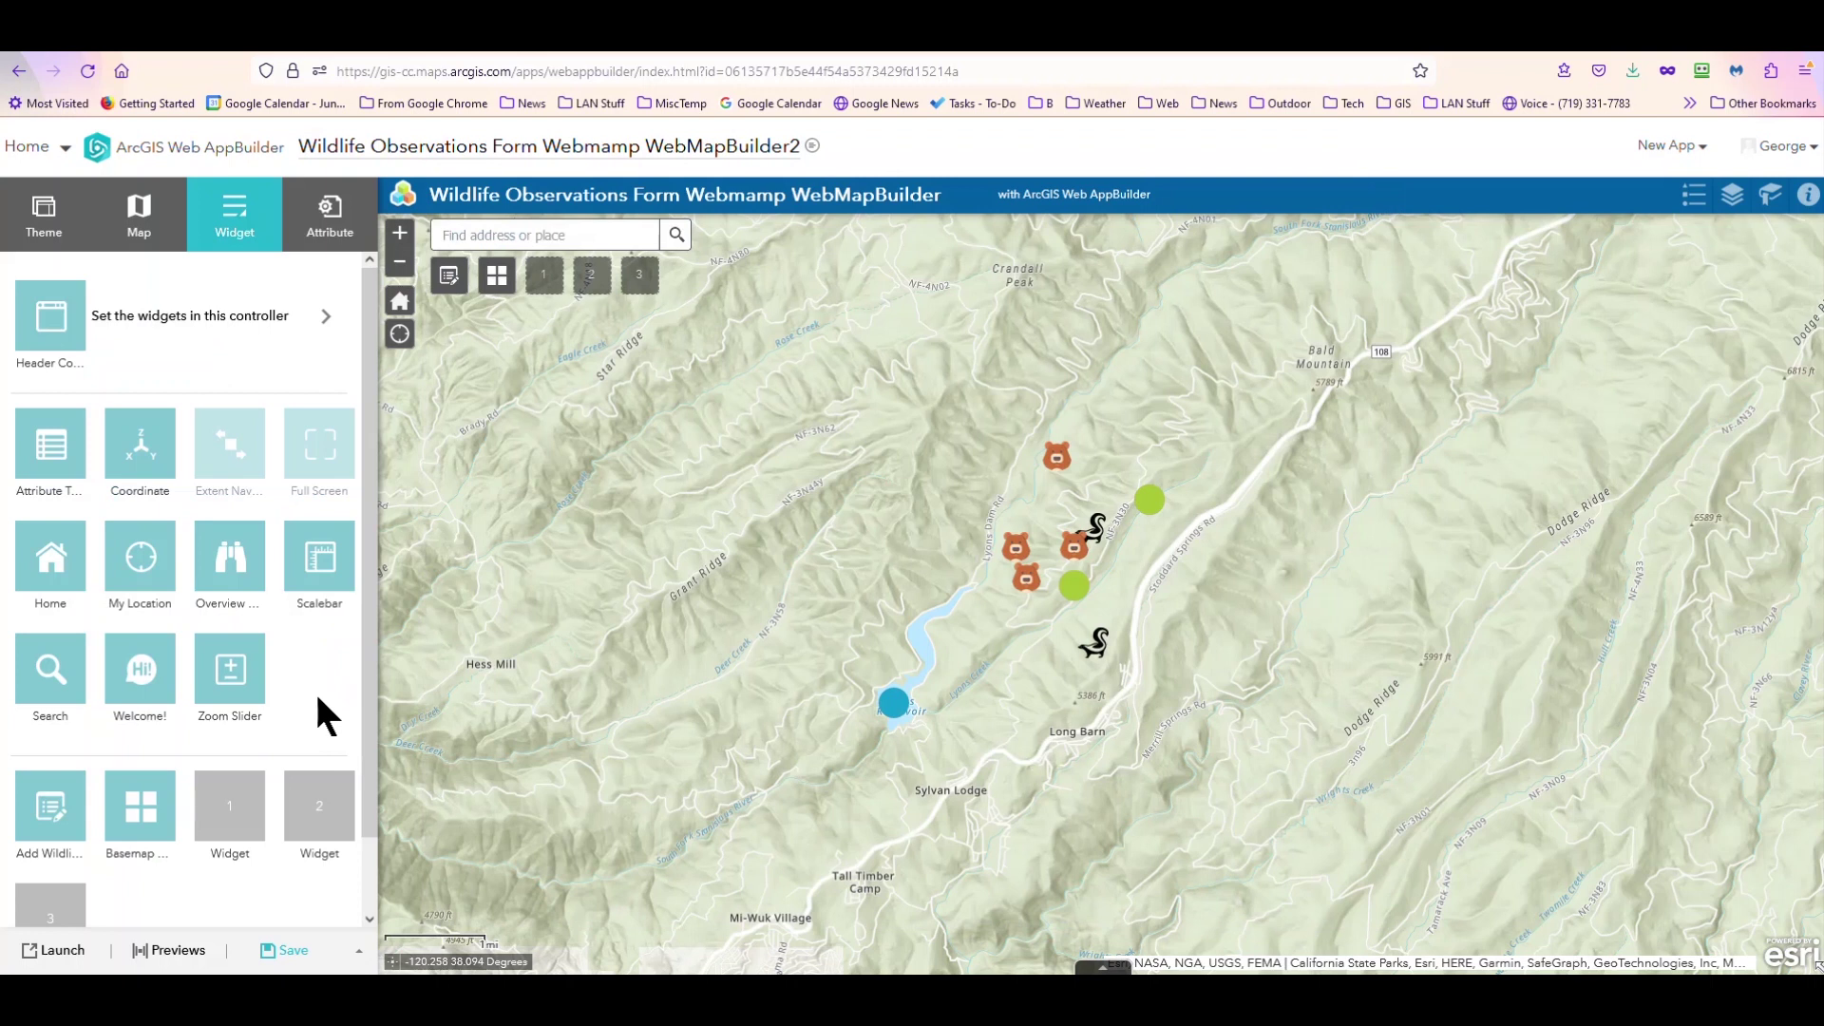
pyautogui.click(279, 954)
# Step: Preview the app, look through the available device sizes, dismiss its splash screen and return to the configuration view
pyautogui.click(171, 950)
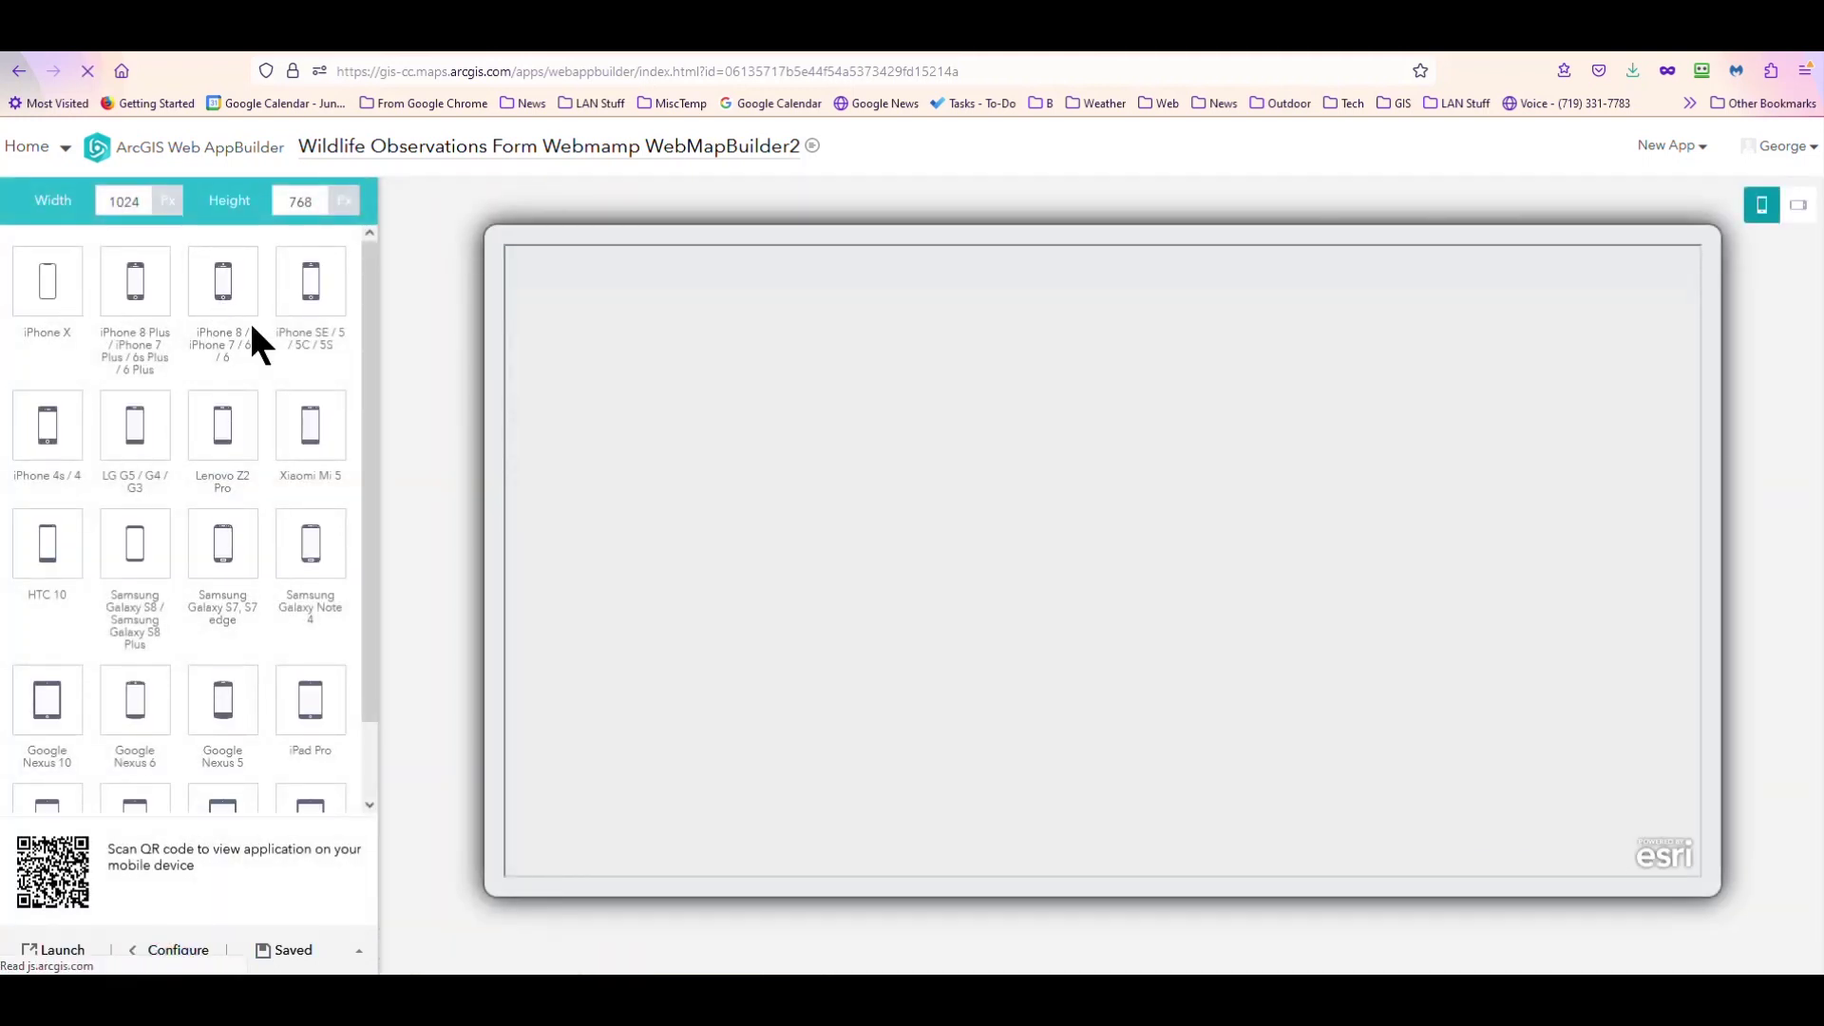
pyautogui.scroll(-1, 256, 585)
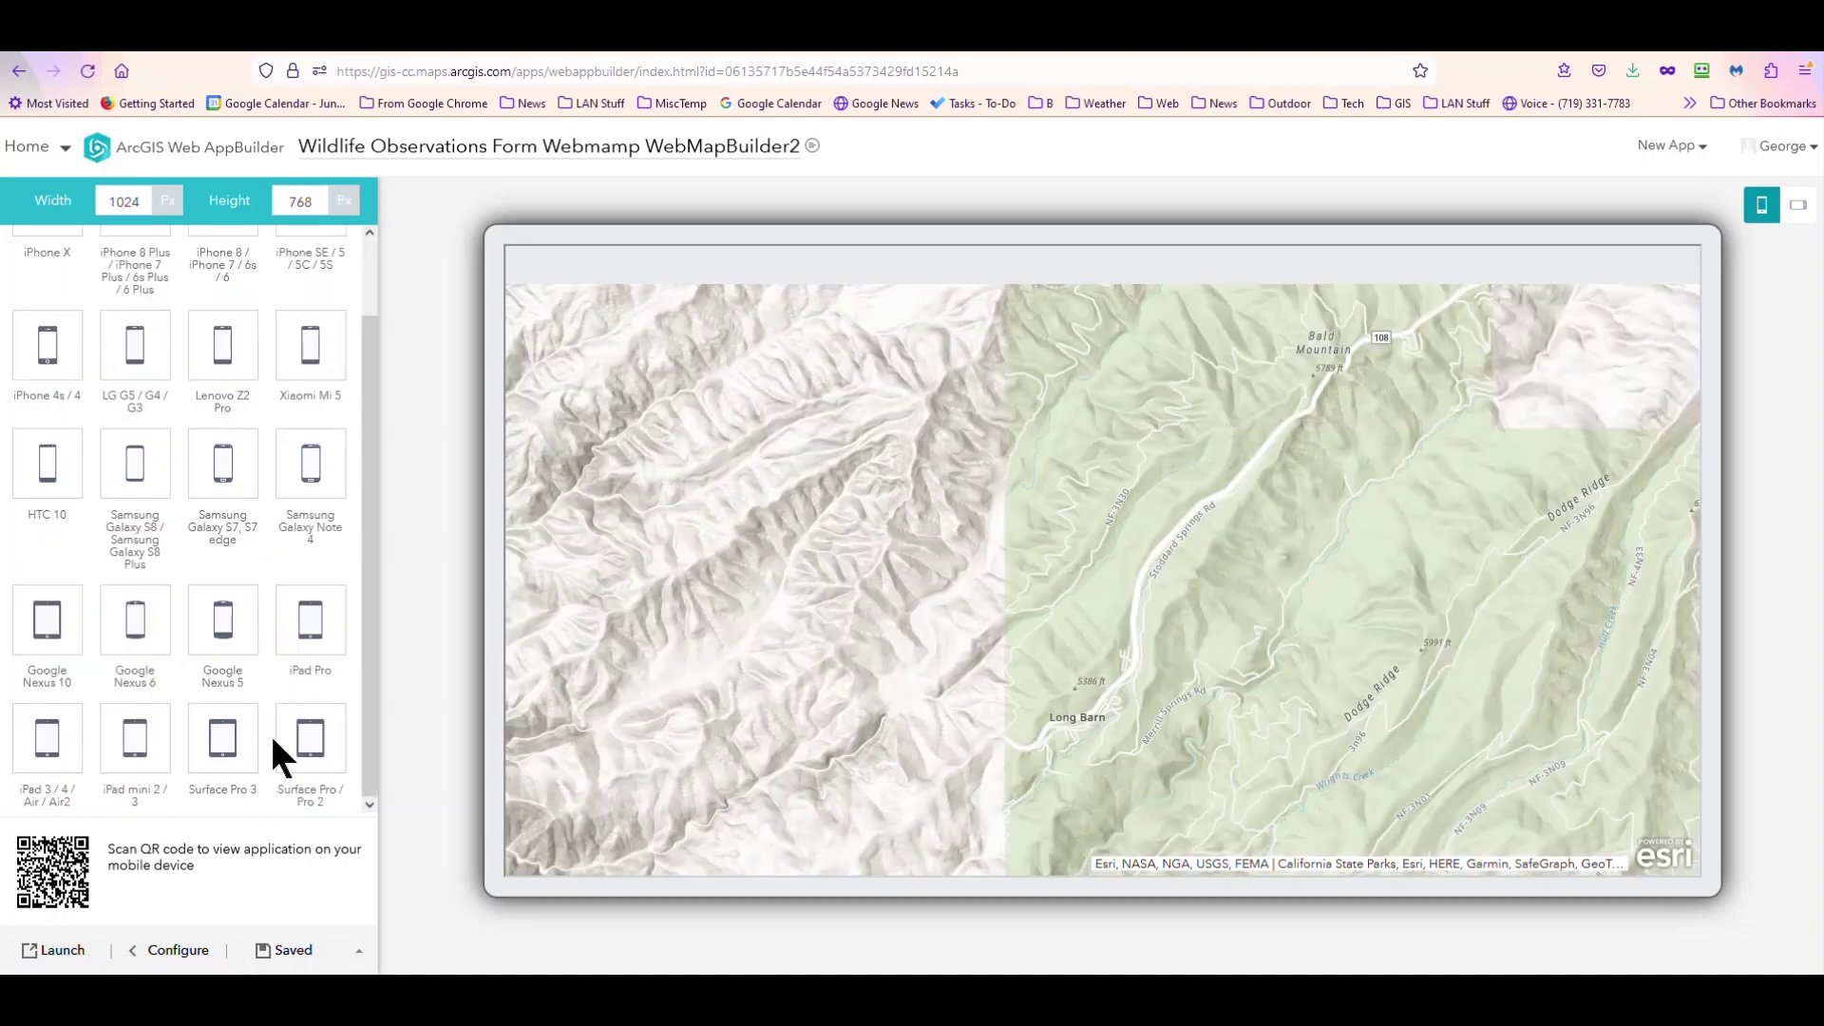
pyautogui.scroll(1, 192, 650)
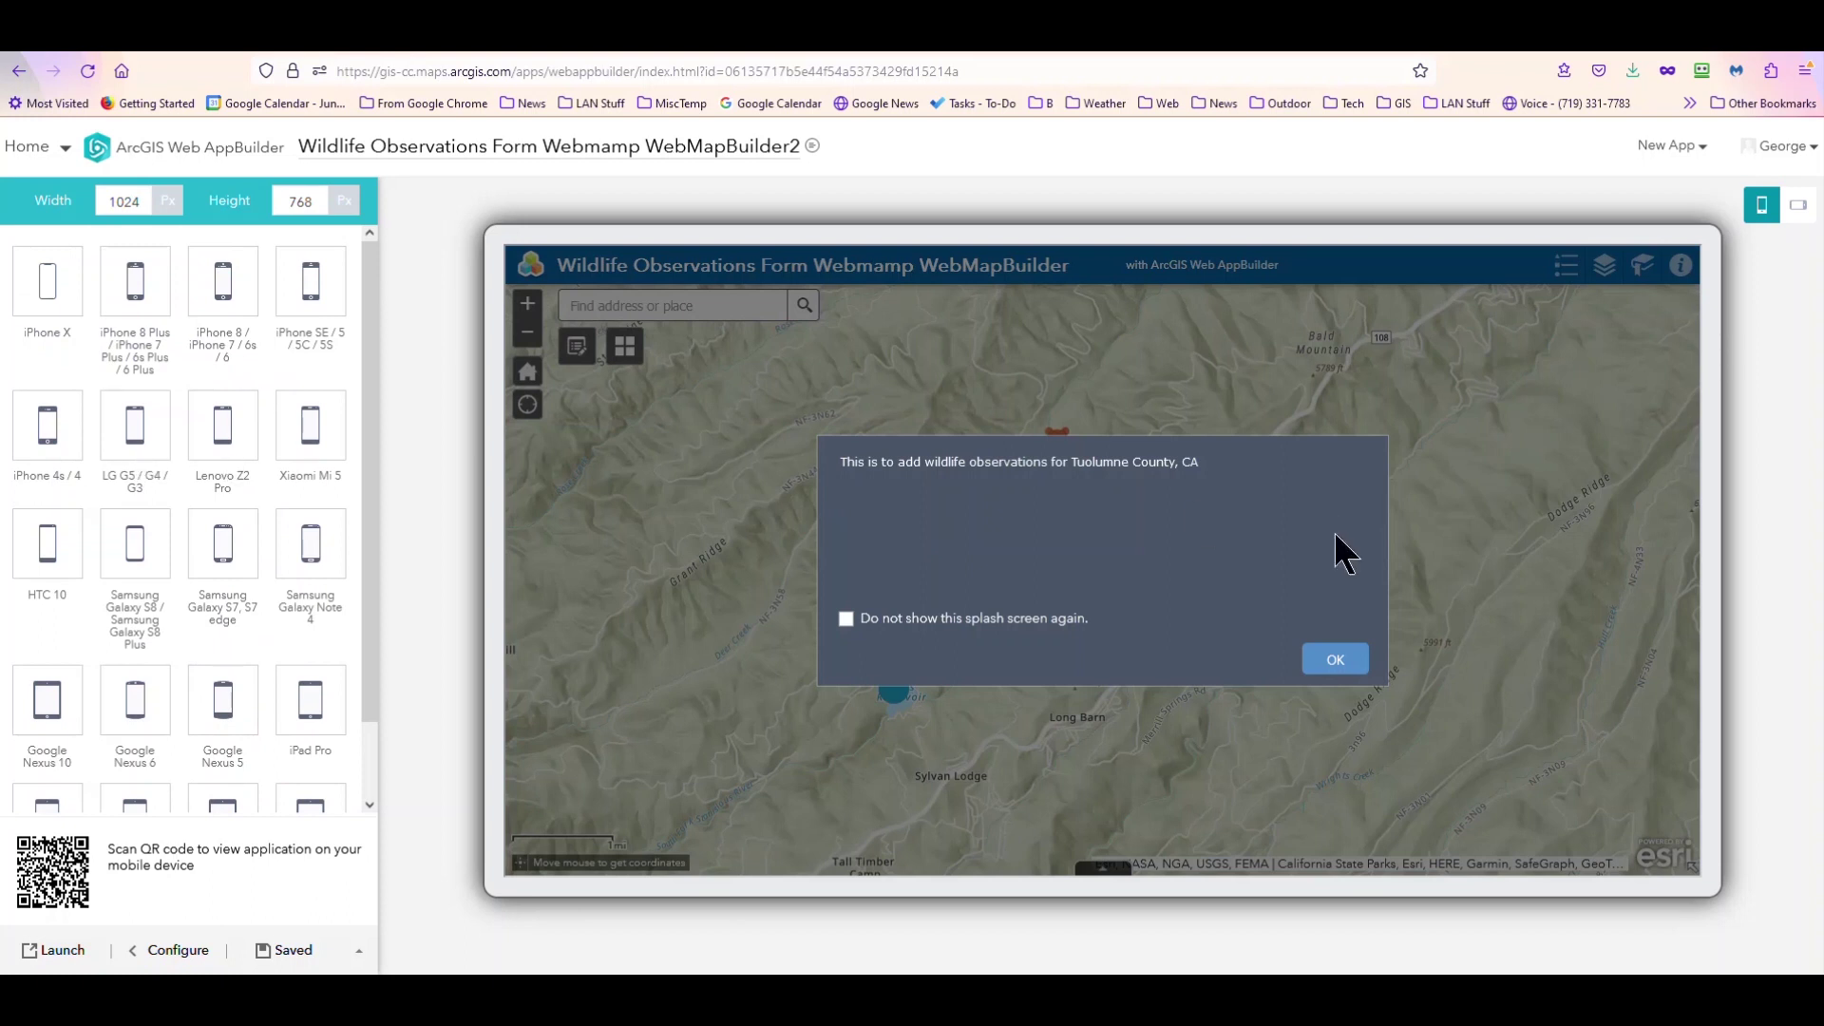
pyautogui.click(1334, 660)
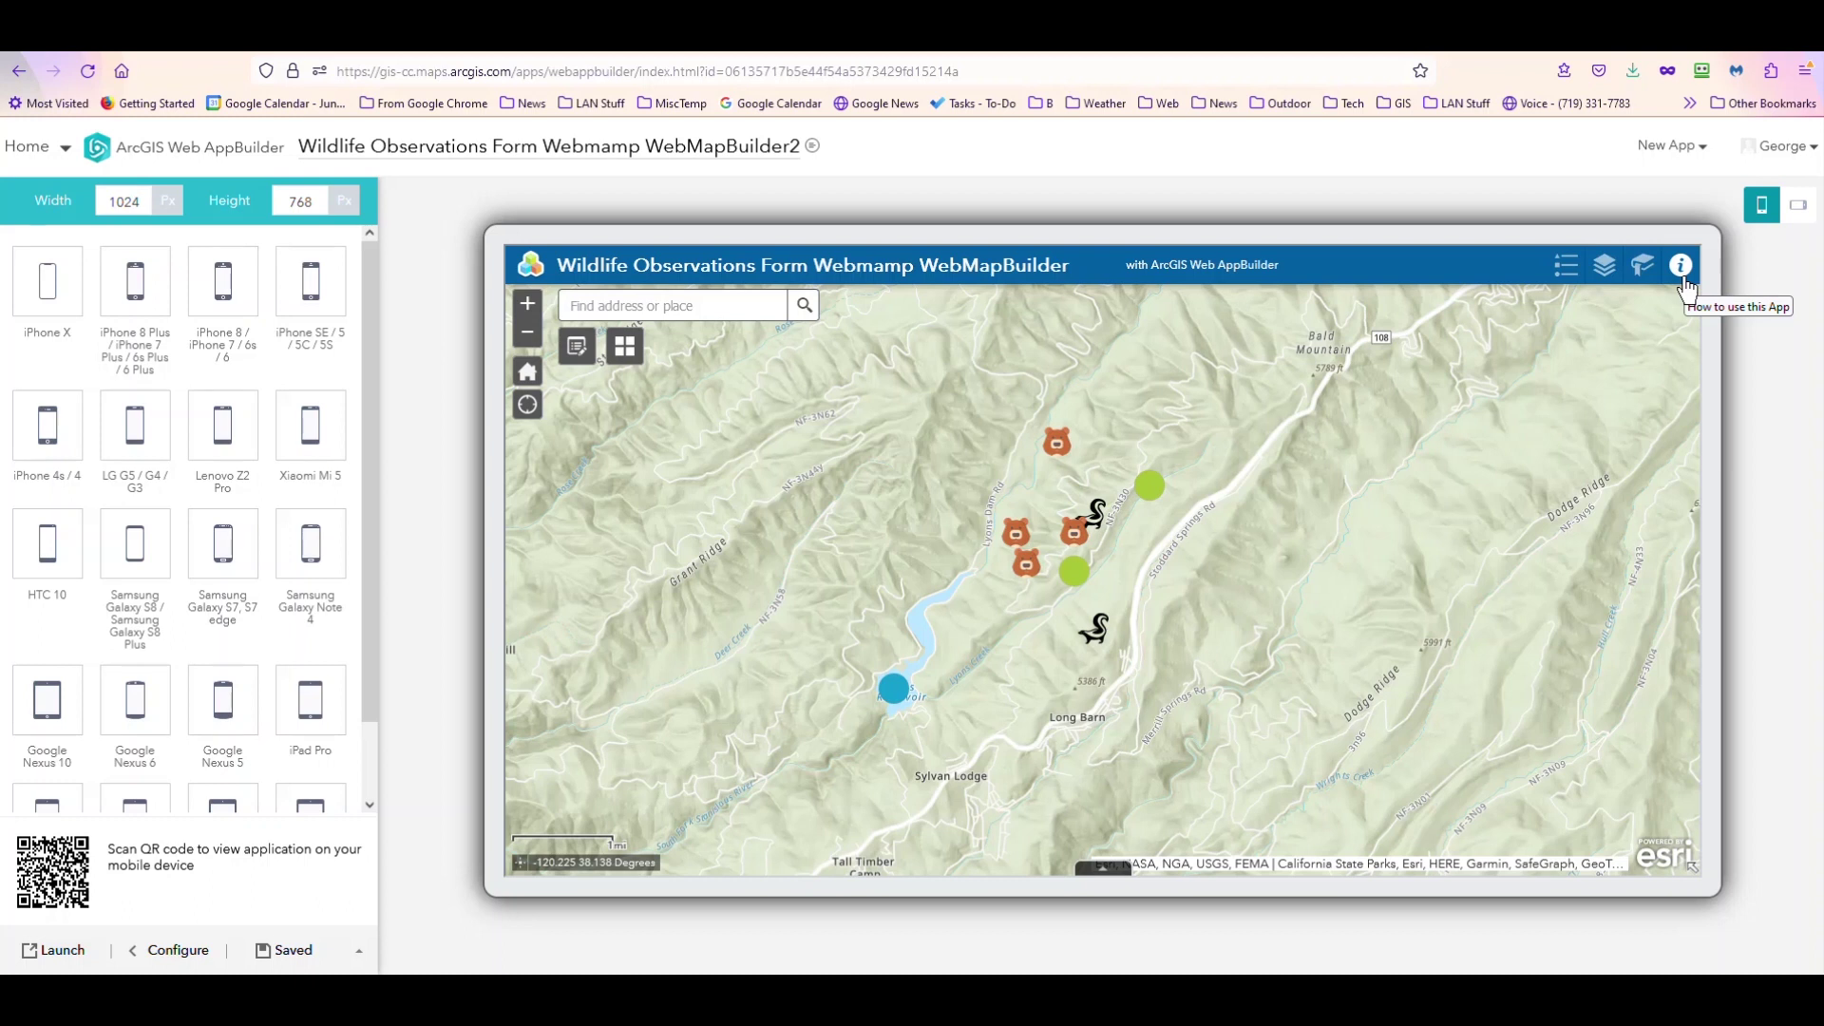
pyautogui.click(177, 954)
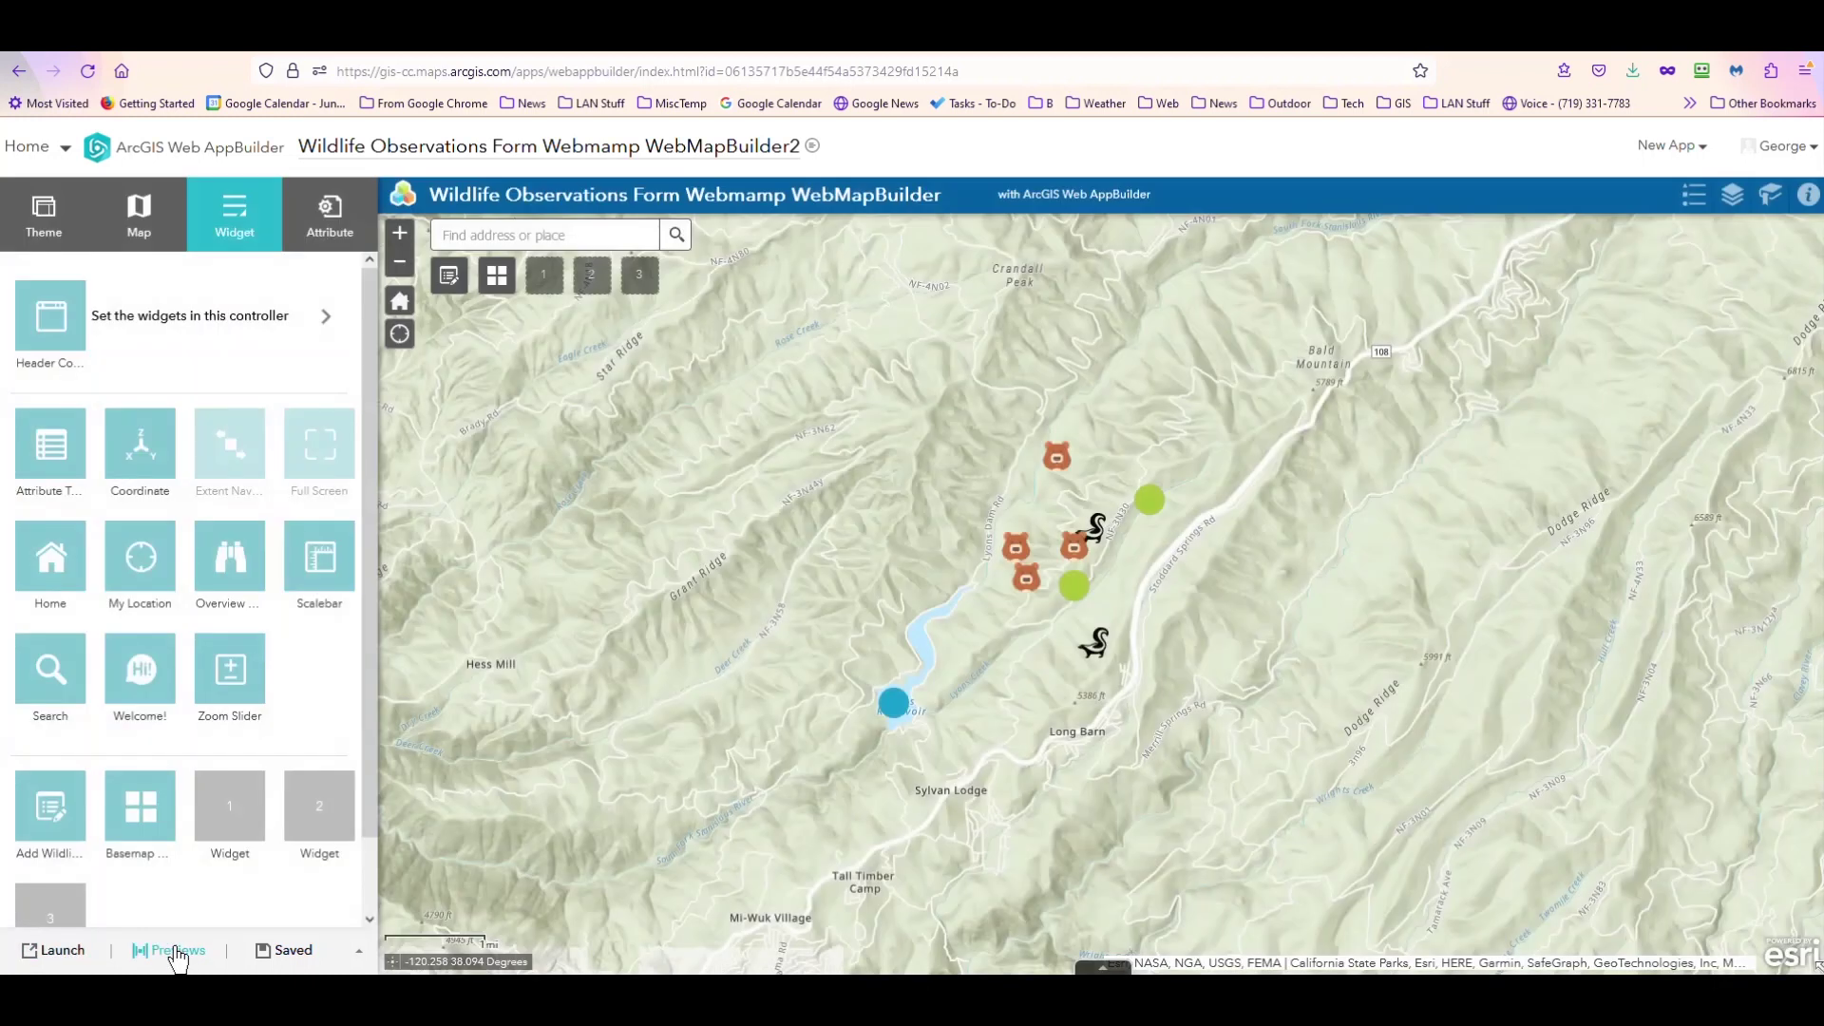
# Step: Change the app's branding title to "Wildlife Observations For Tuolumne County, CA"
pyautogui.click(325, 230)
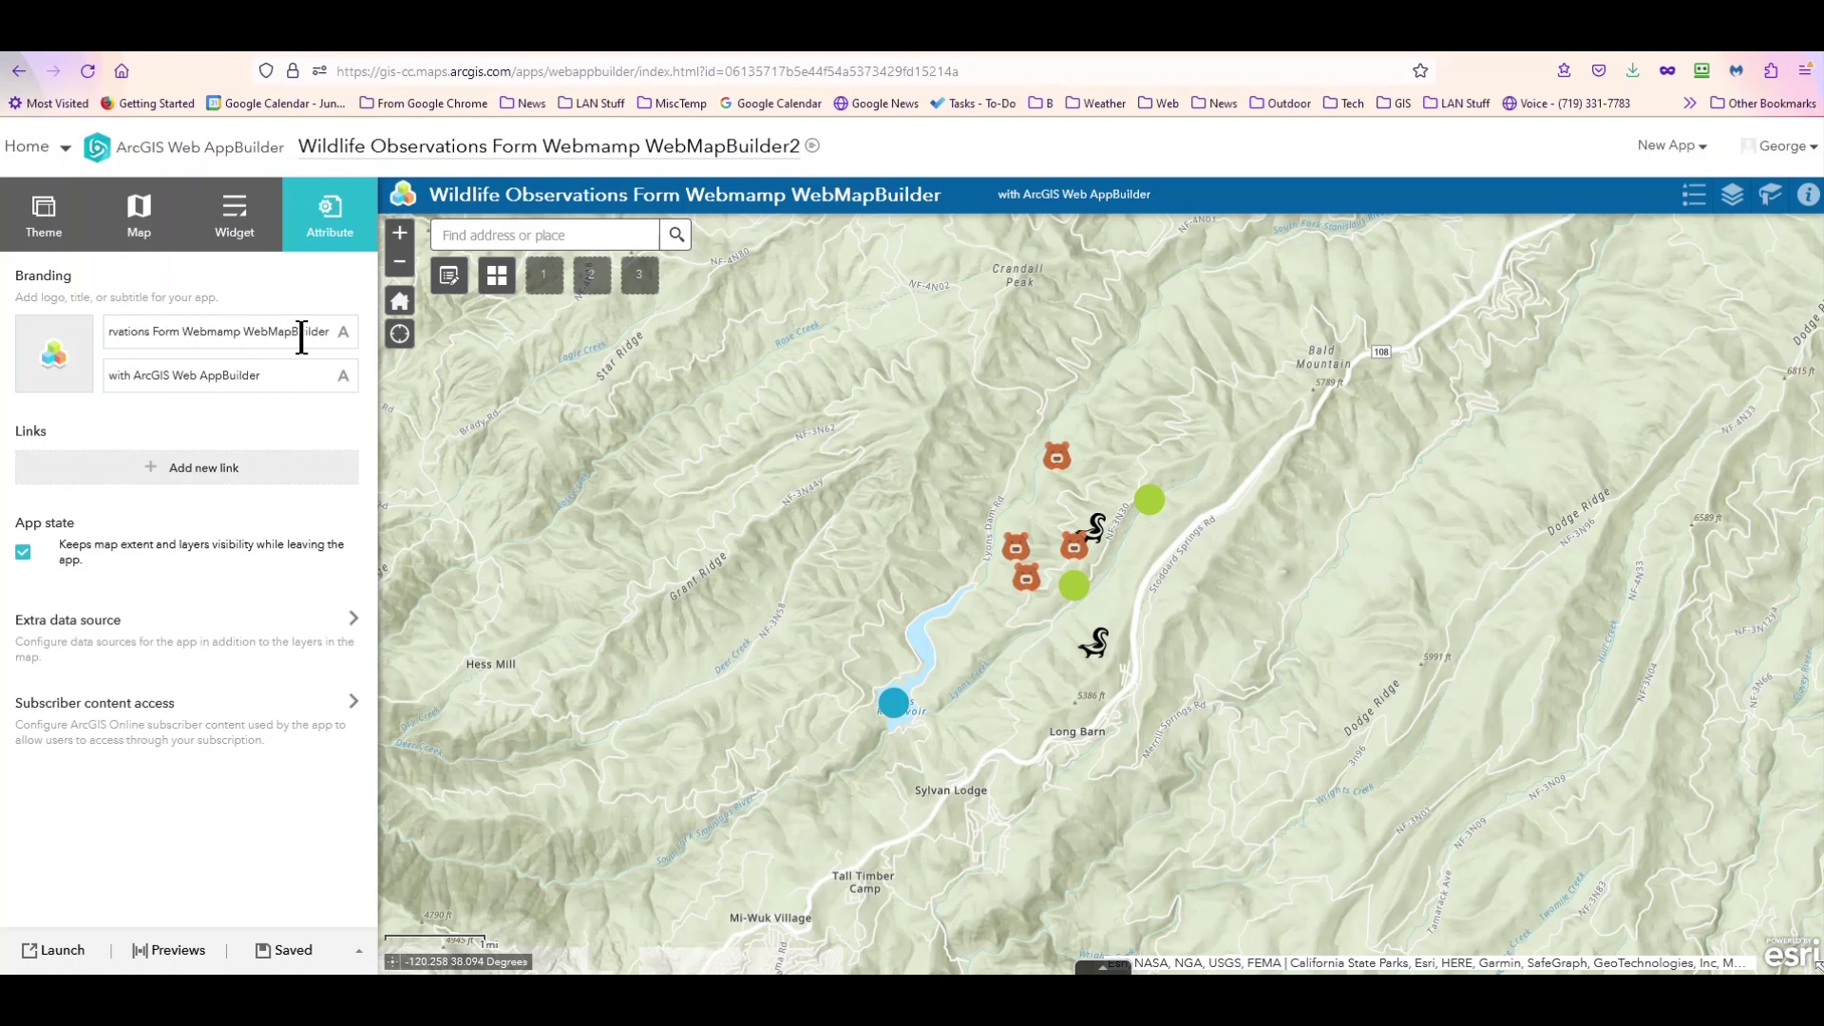
pyautogui.moveTo(331, 334); pyautogui.dragTo(154, 337)
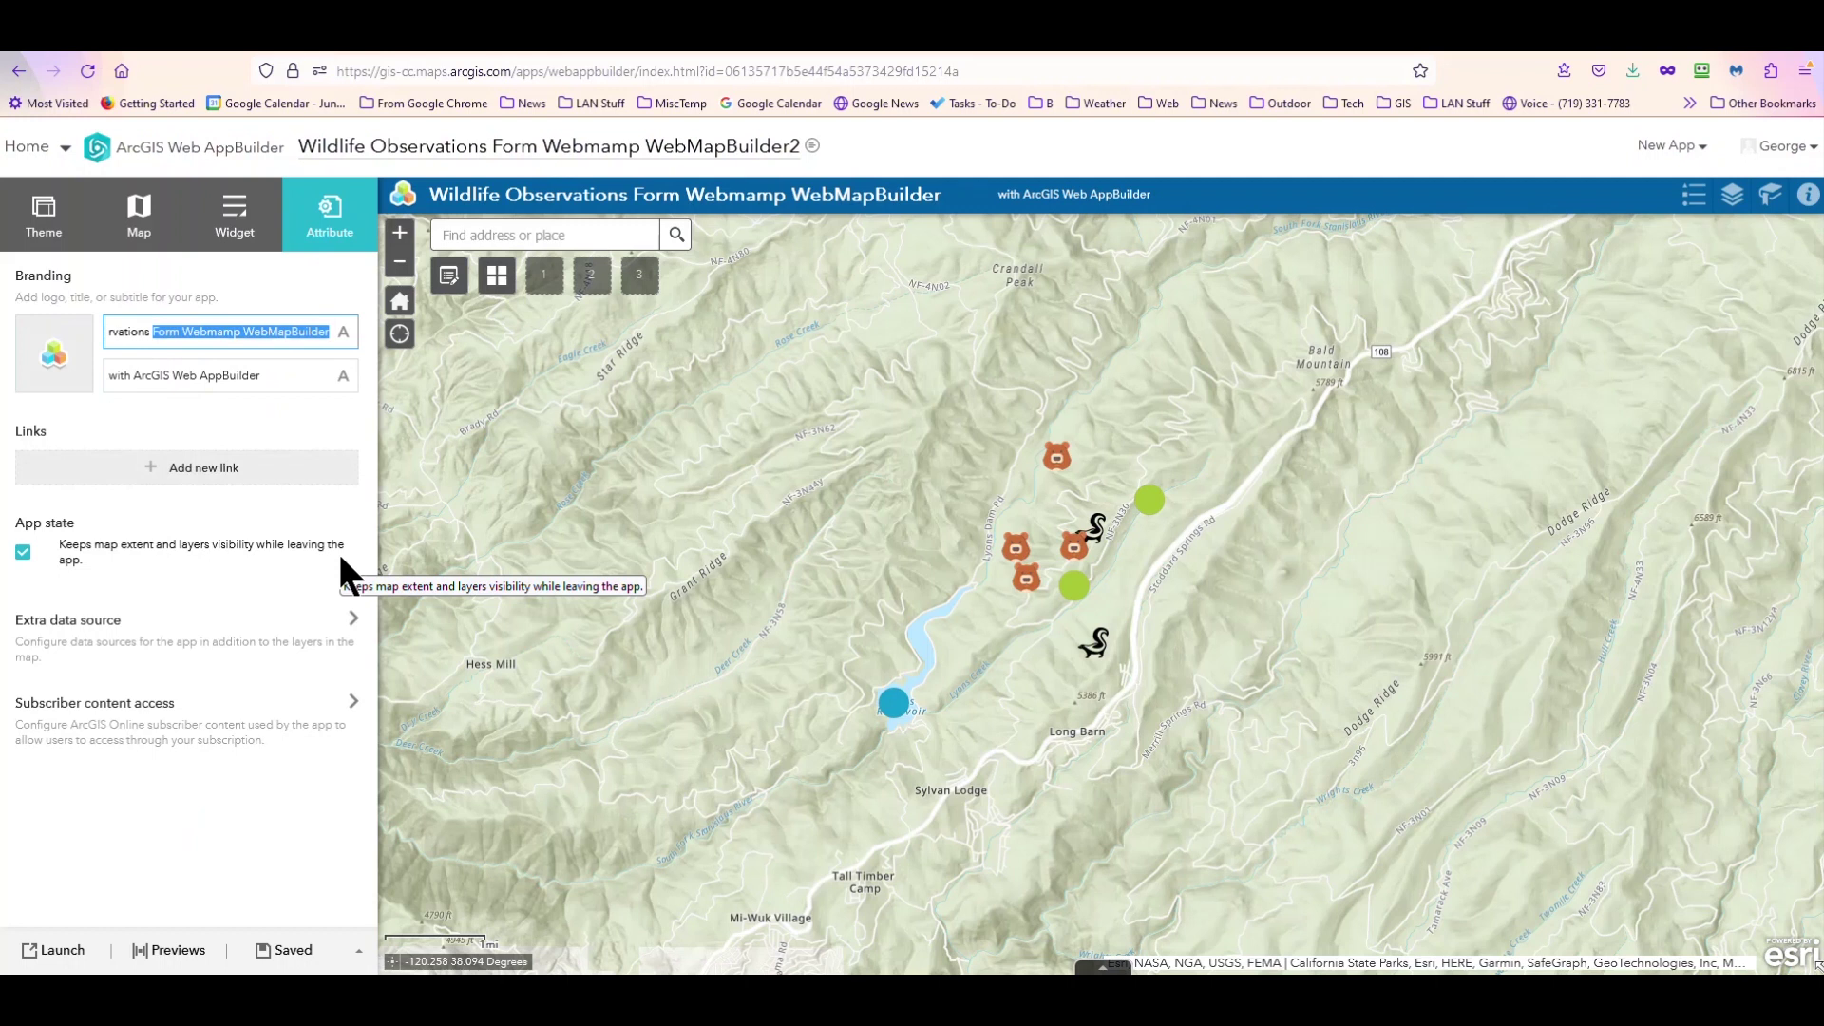
pyautogui.write('For Tuo')
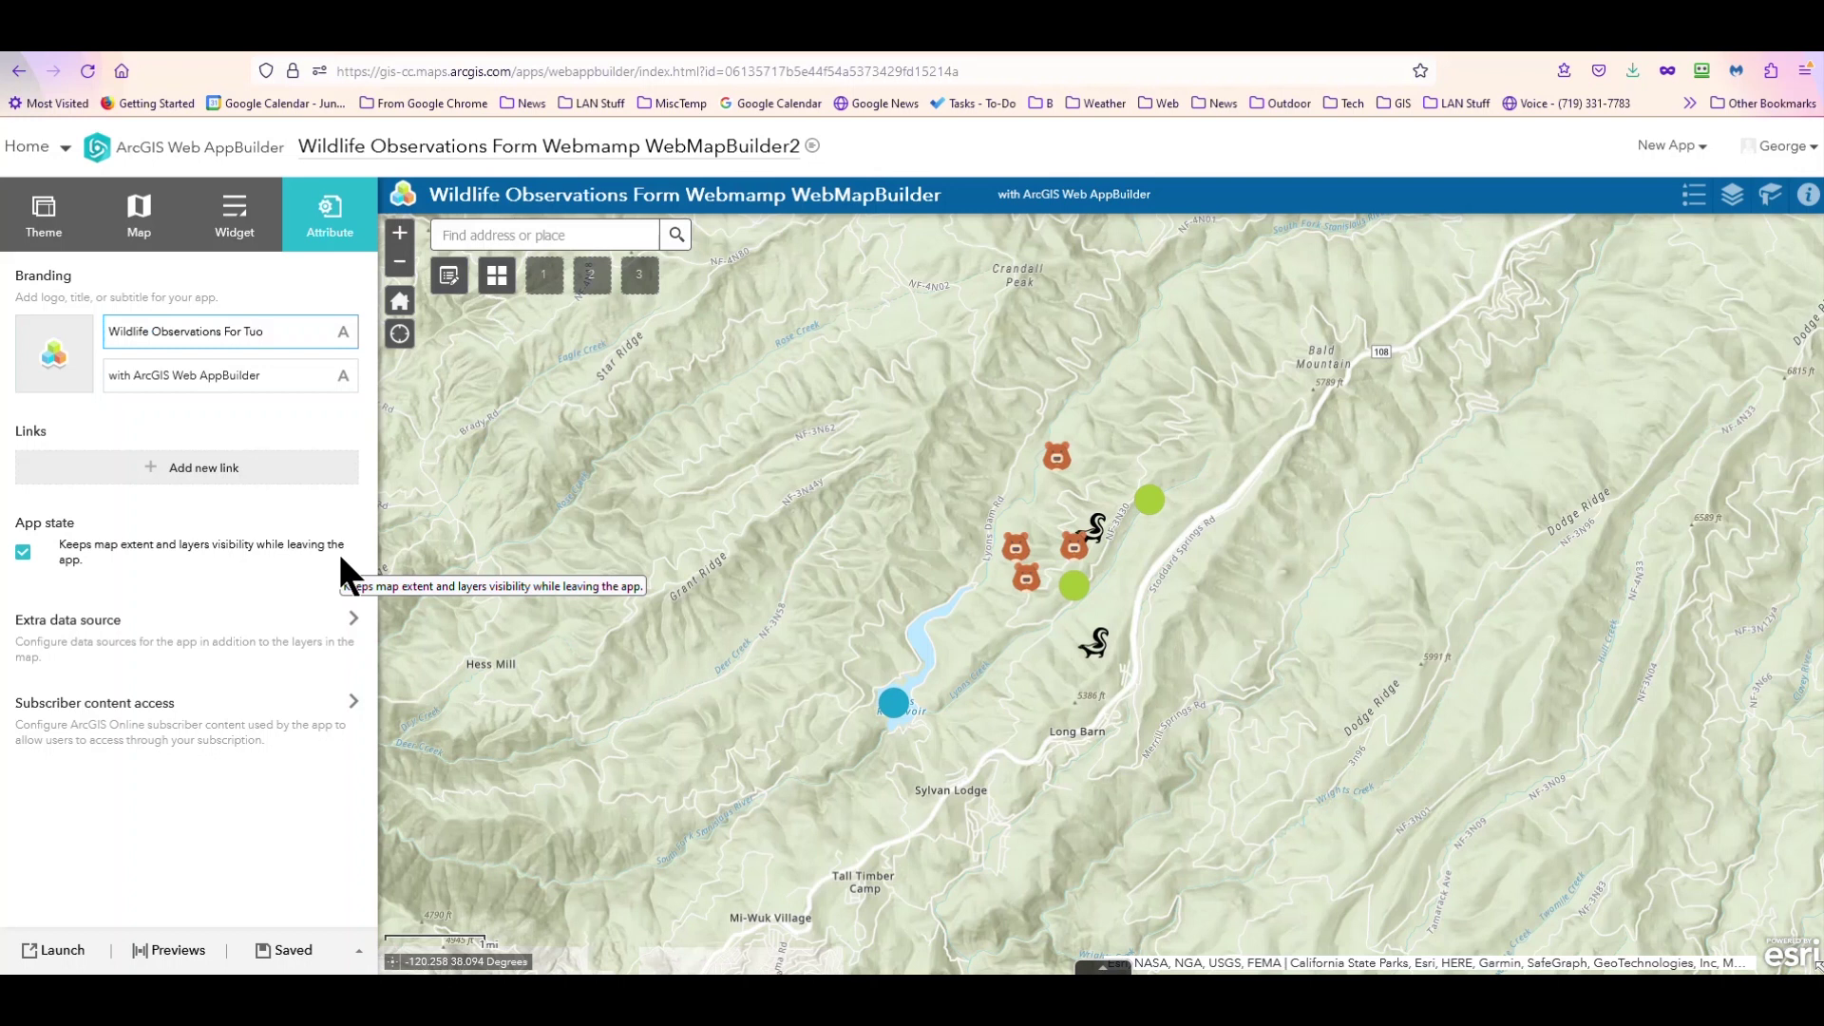
pyautogui.write('lumne County, CA')
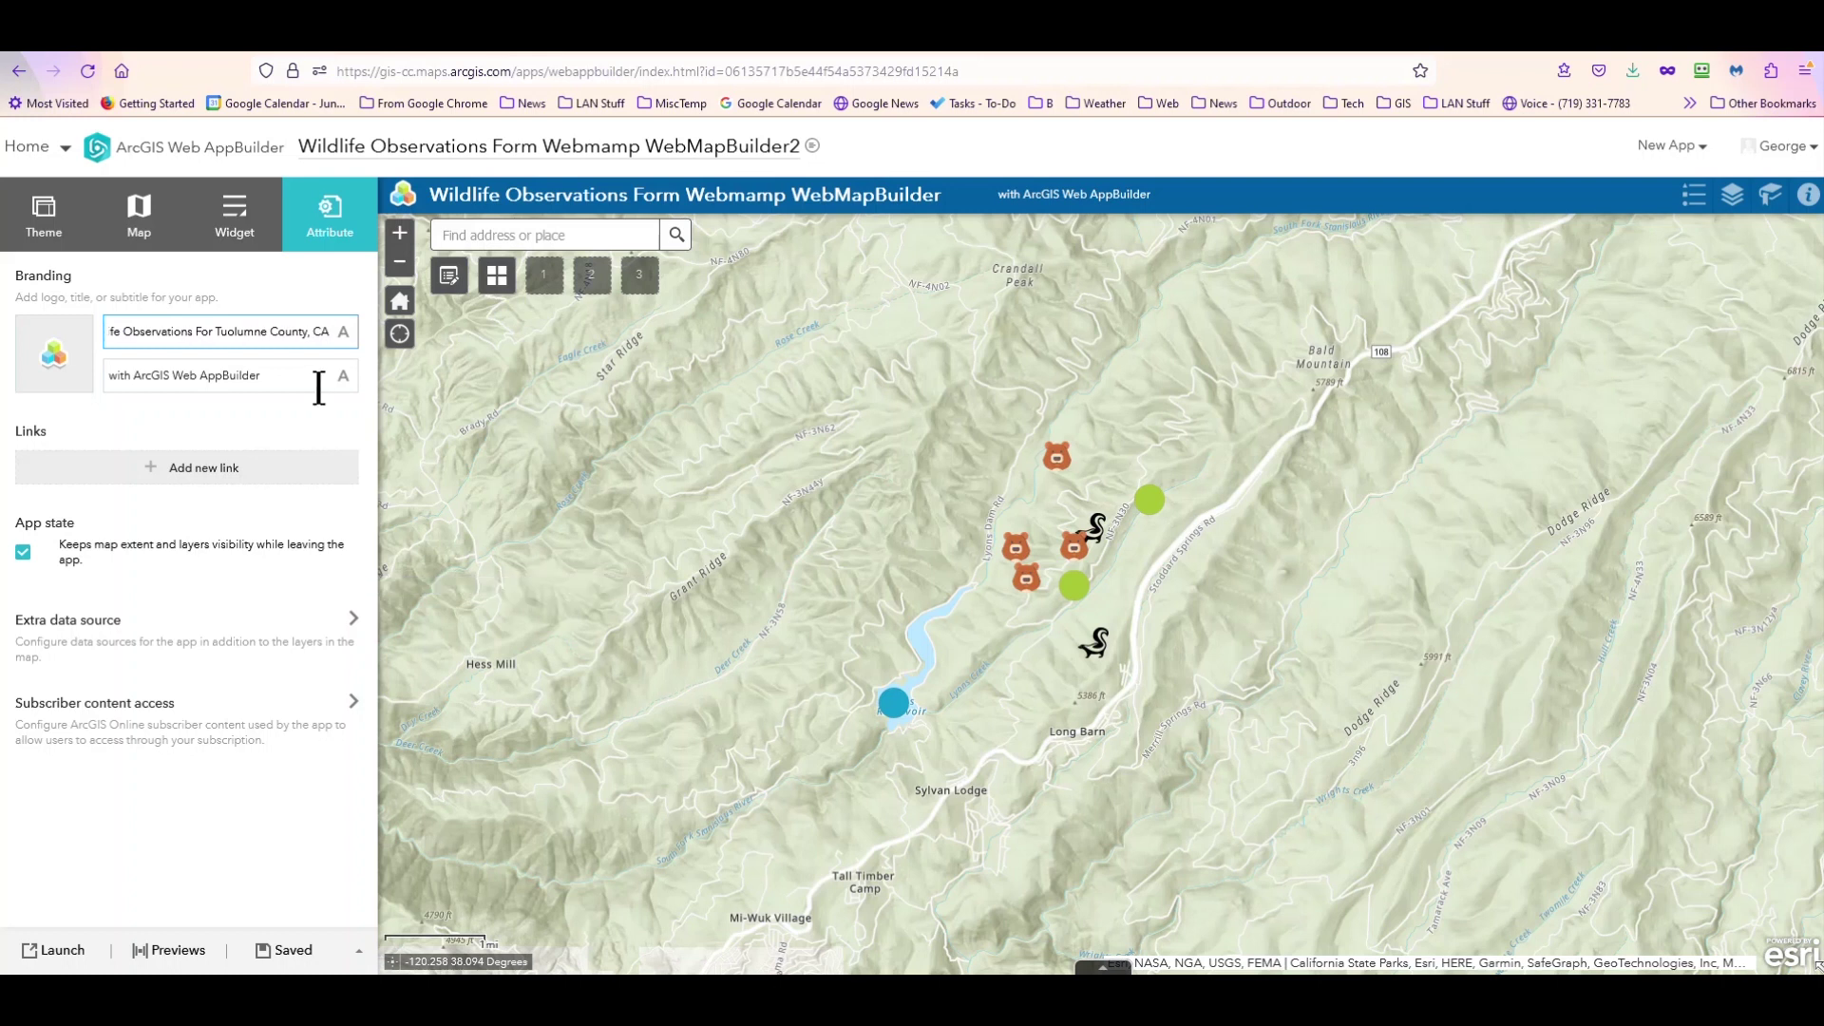
# Step: Replace the app's branding subtitle with "Columbia College, Sonora, CA"
pyautogui.click(201, 377)
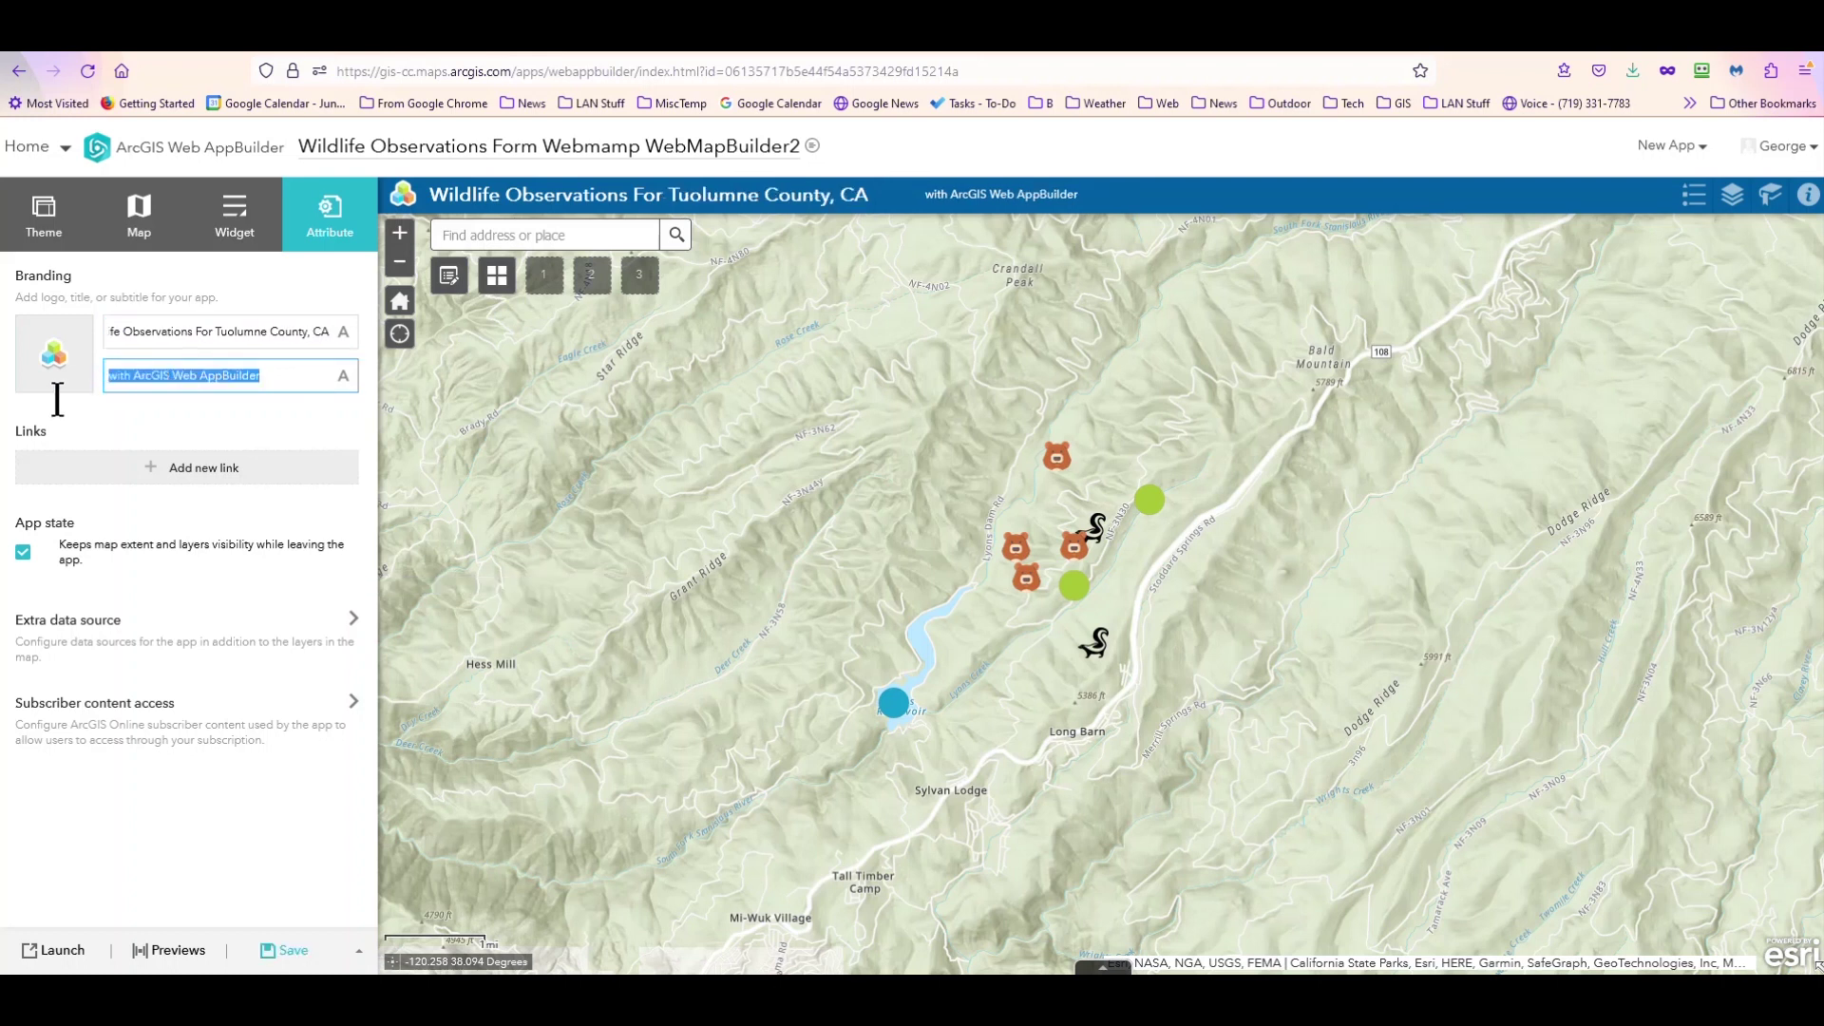
pyautogui.write('Colu')
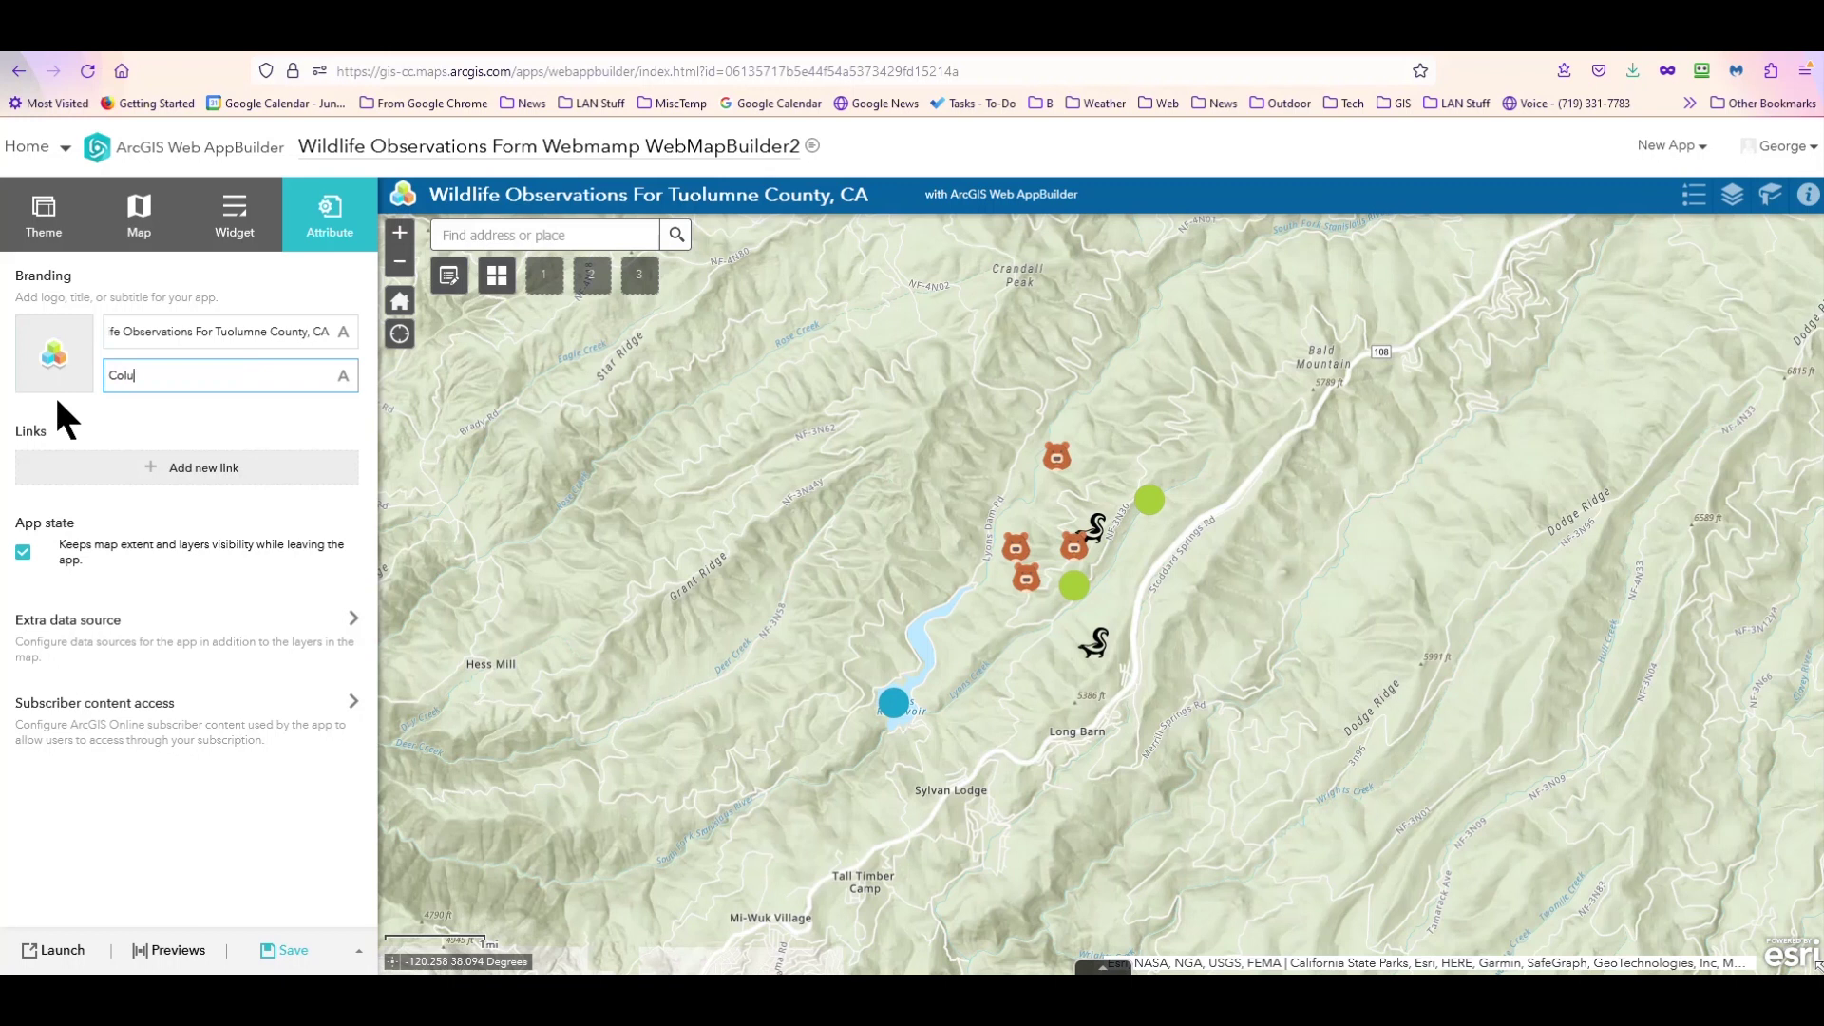
pyautogui.write('mbia College, Sonora, CA')
pyautogui.click(49, 365)
# Step: Examine the app's extra data source and subscriber content access settings, and return to the attribute overview
pyautogui.click(131, 641)
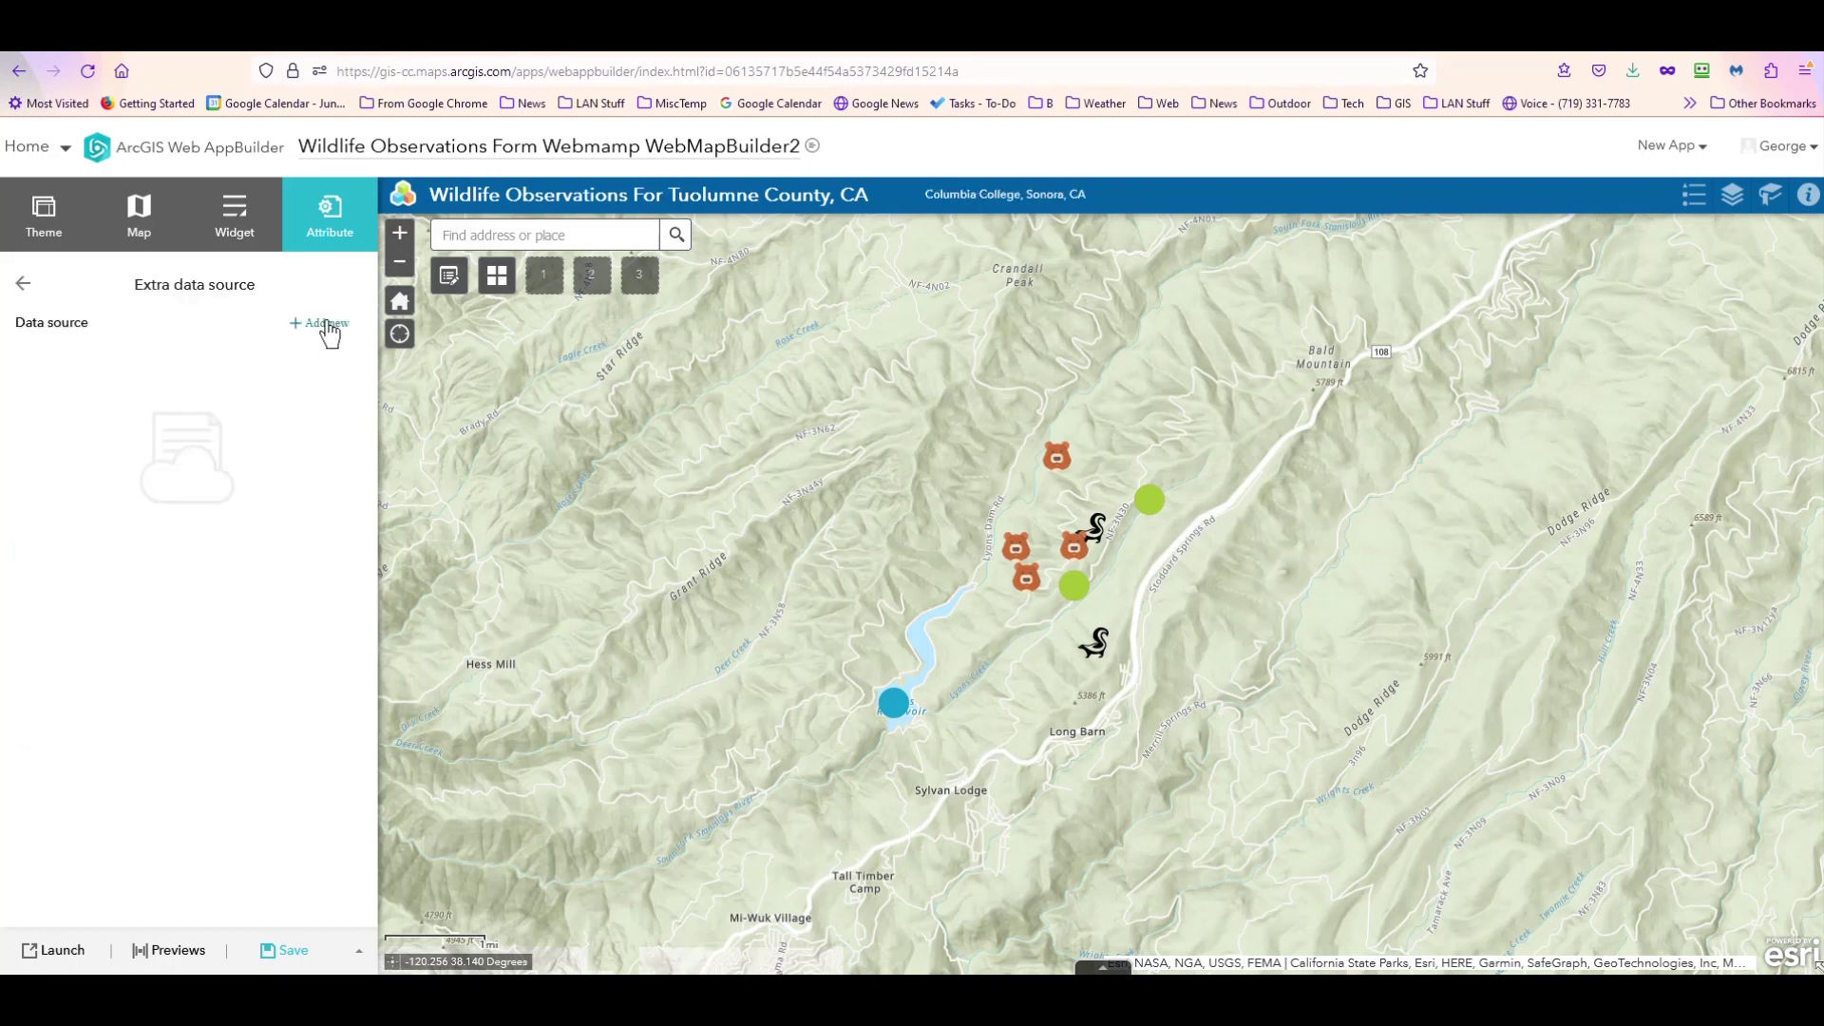
pyautogui.click(22, 285)
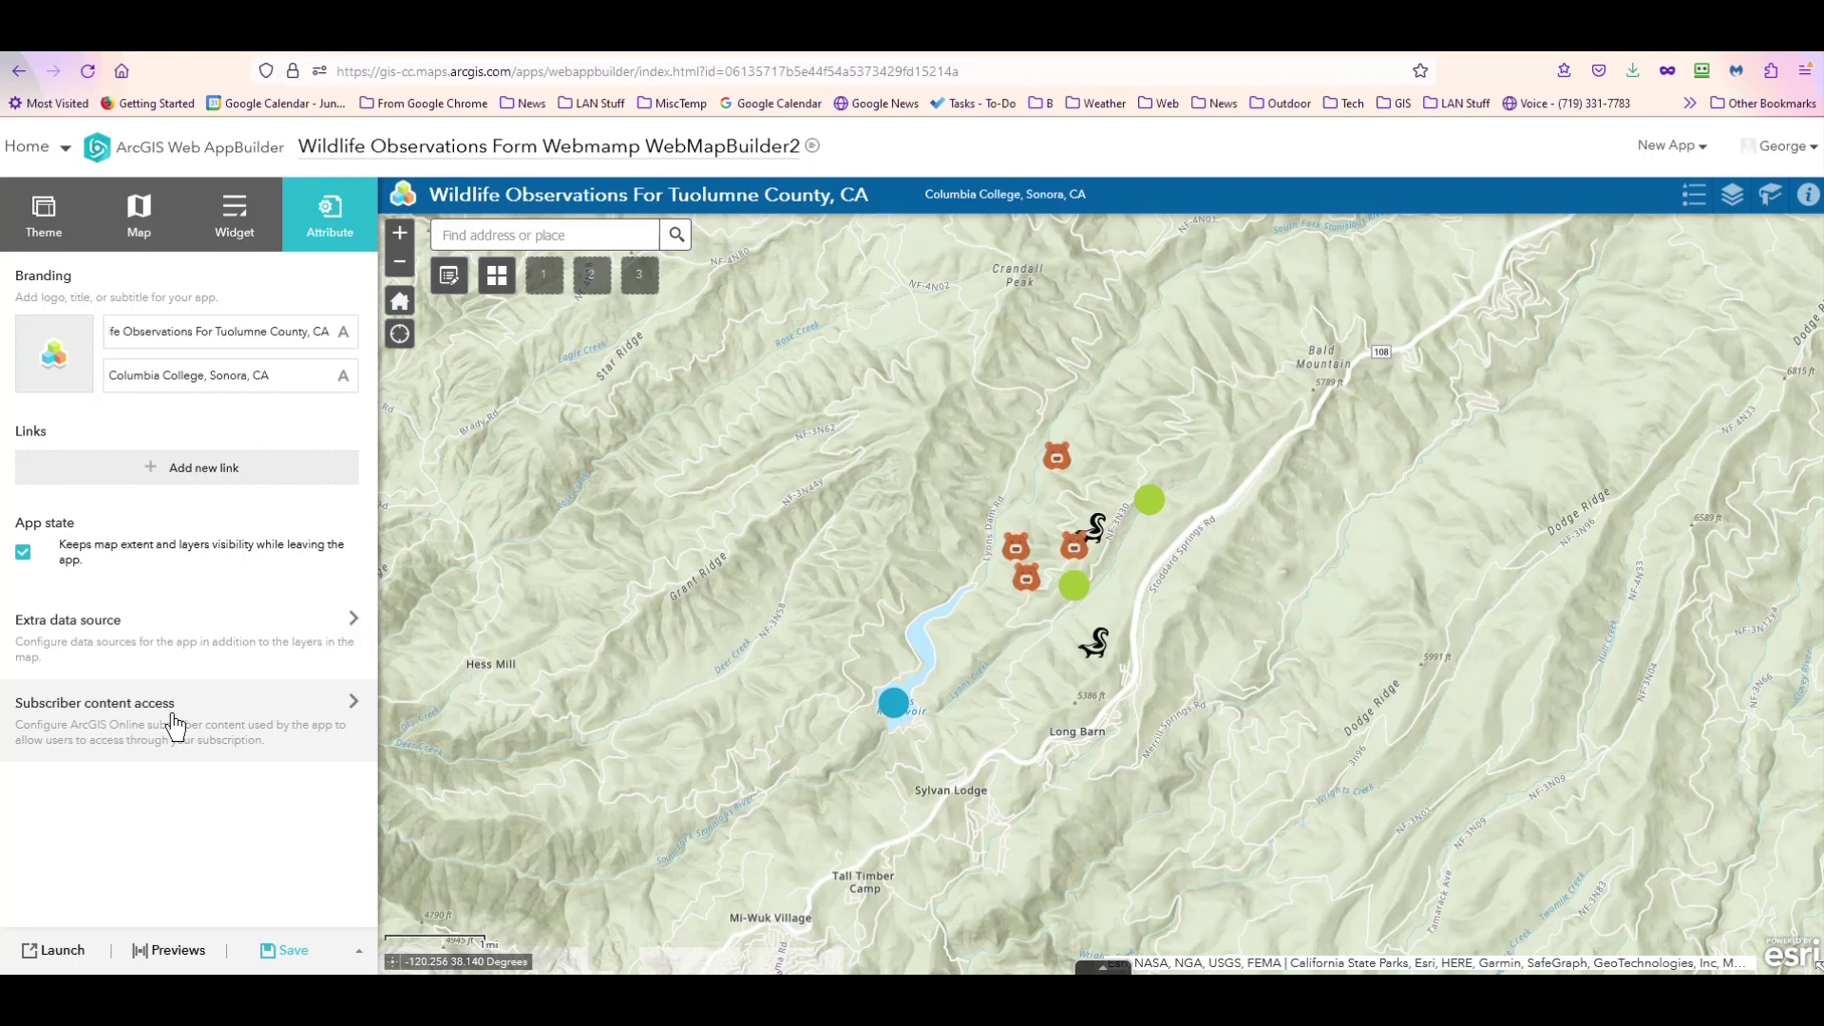
pyautogui.click(174, 725)
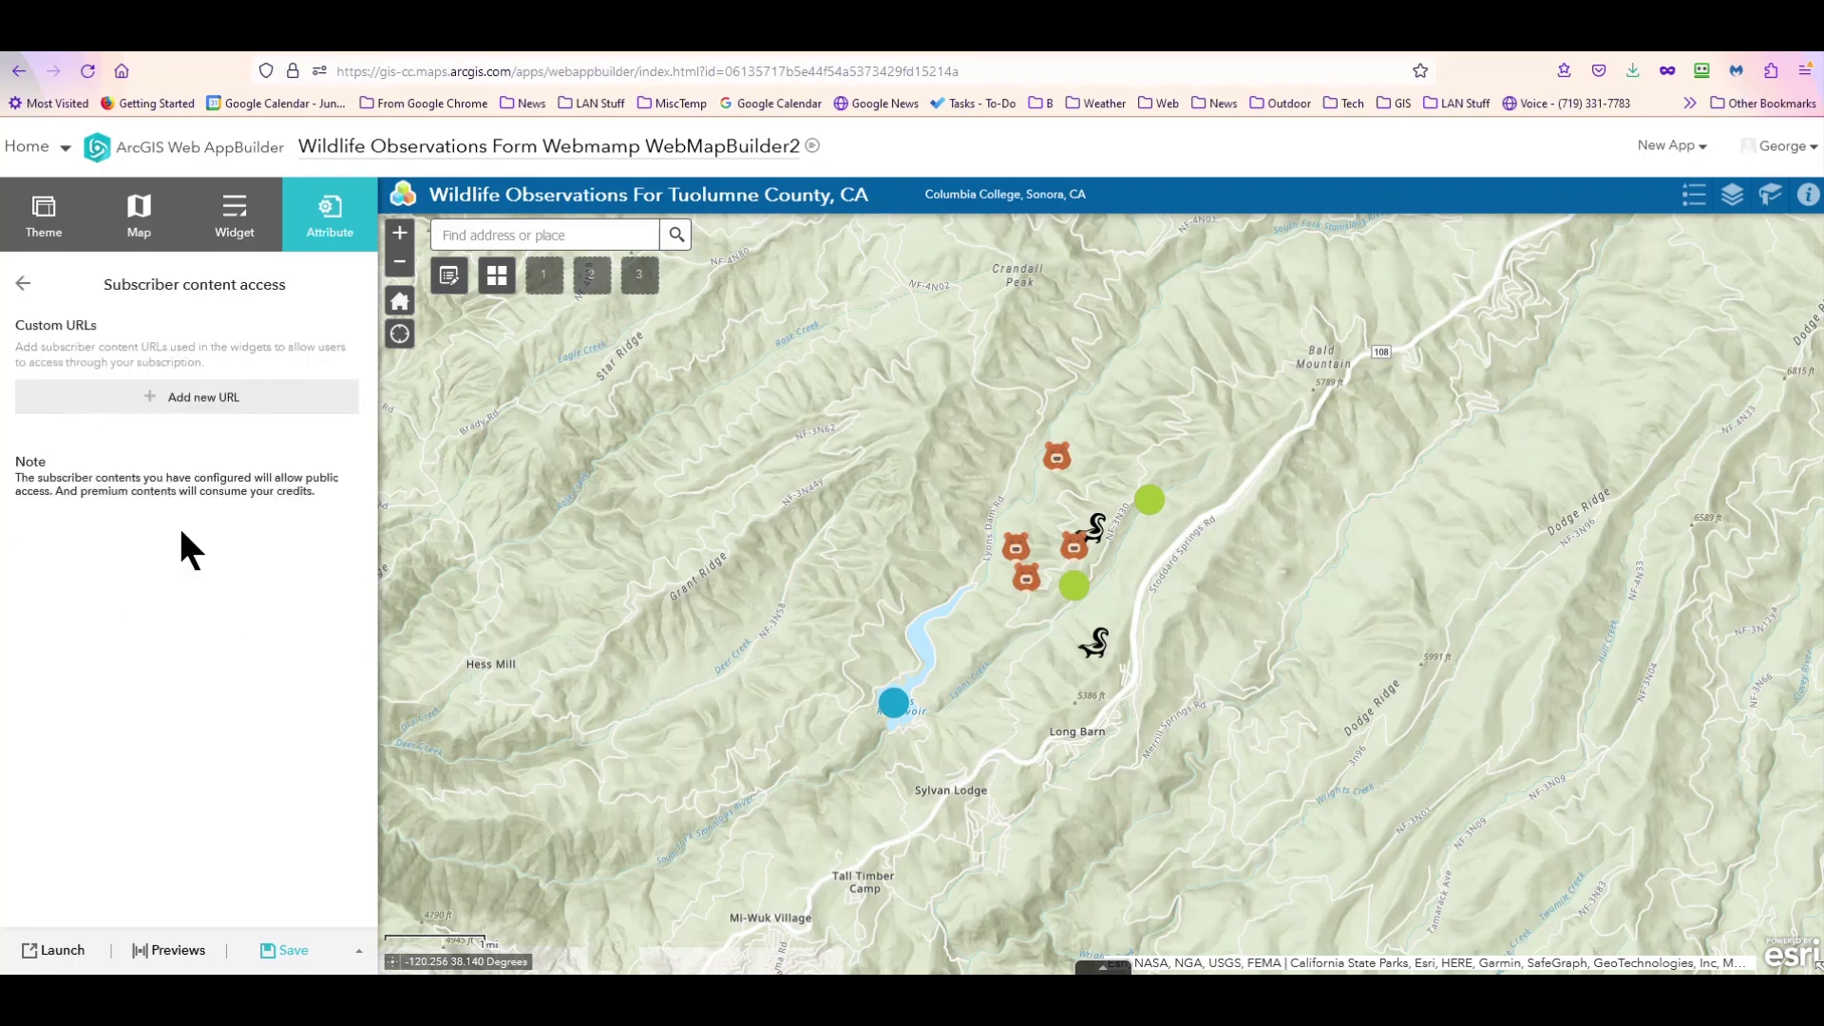
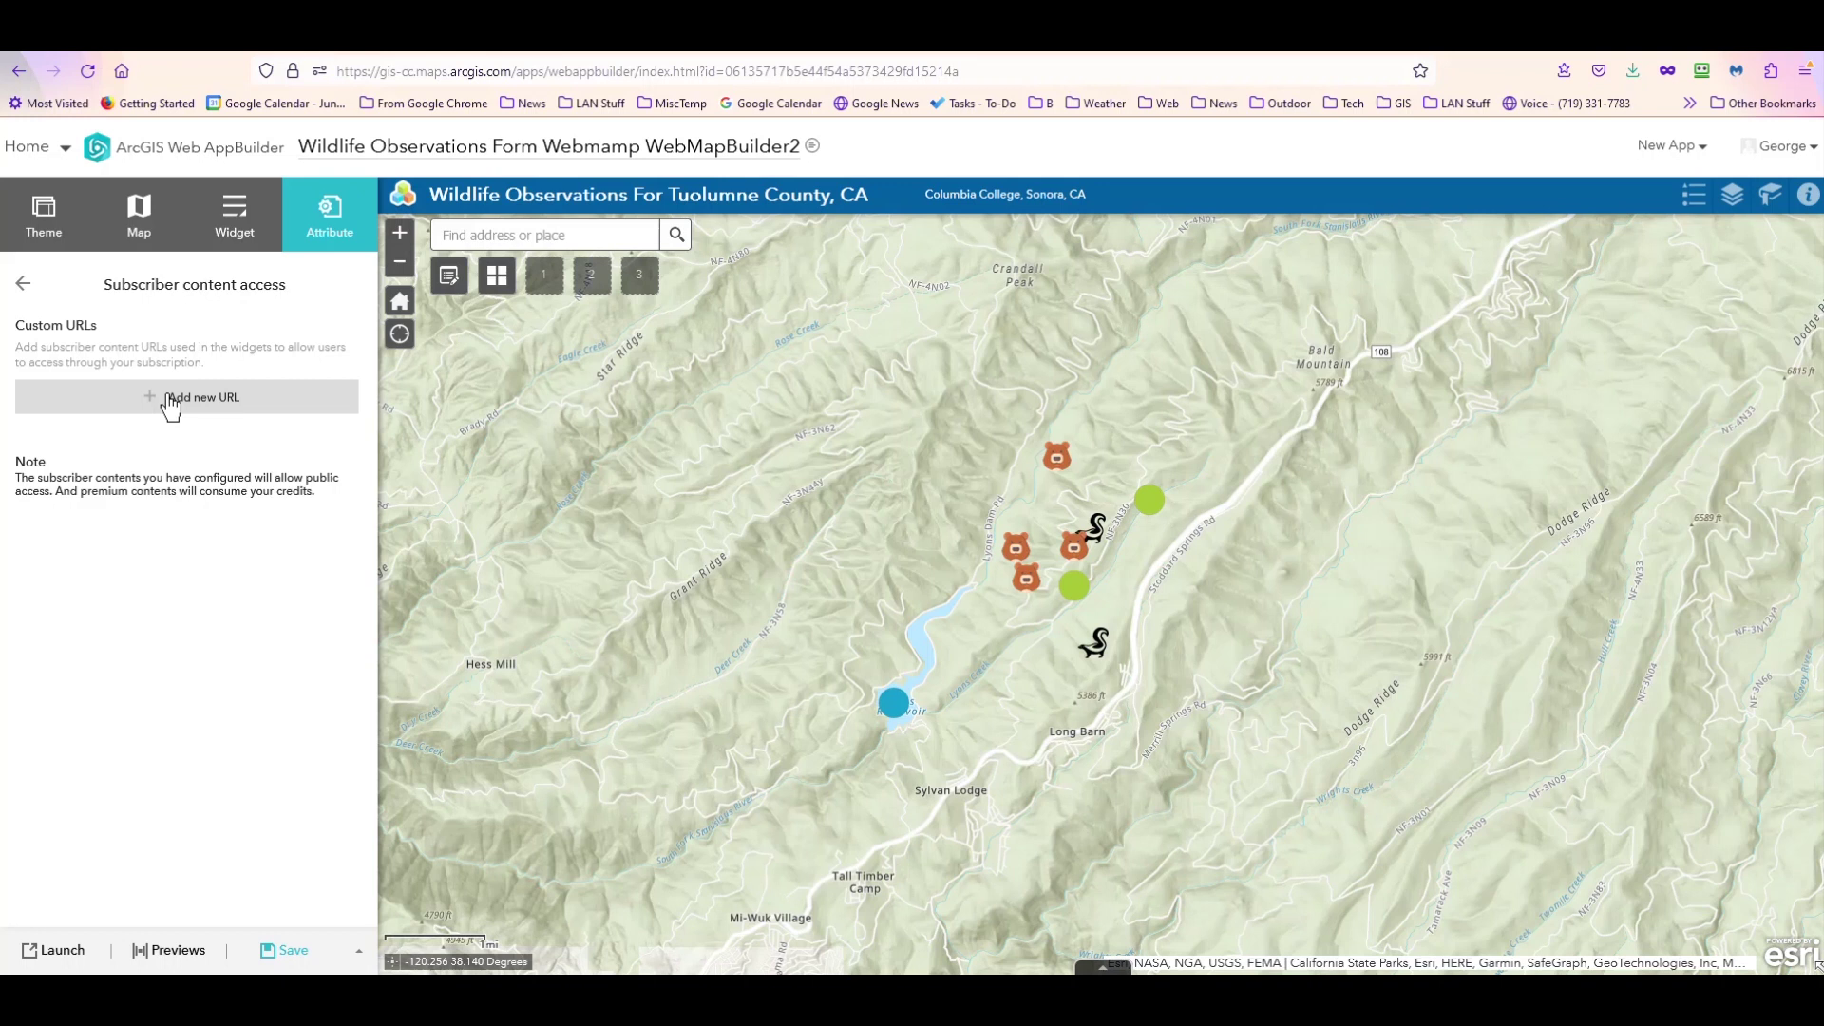
pyautogui.click(23, 288)
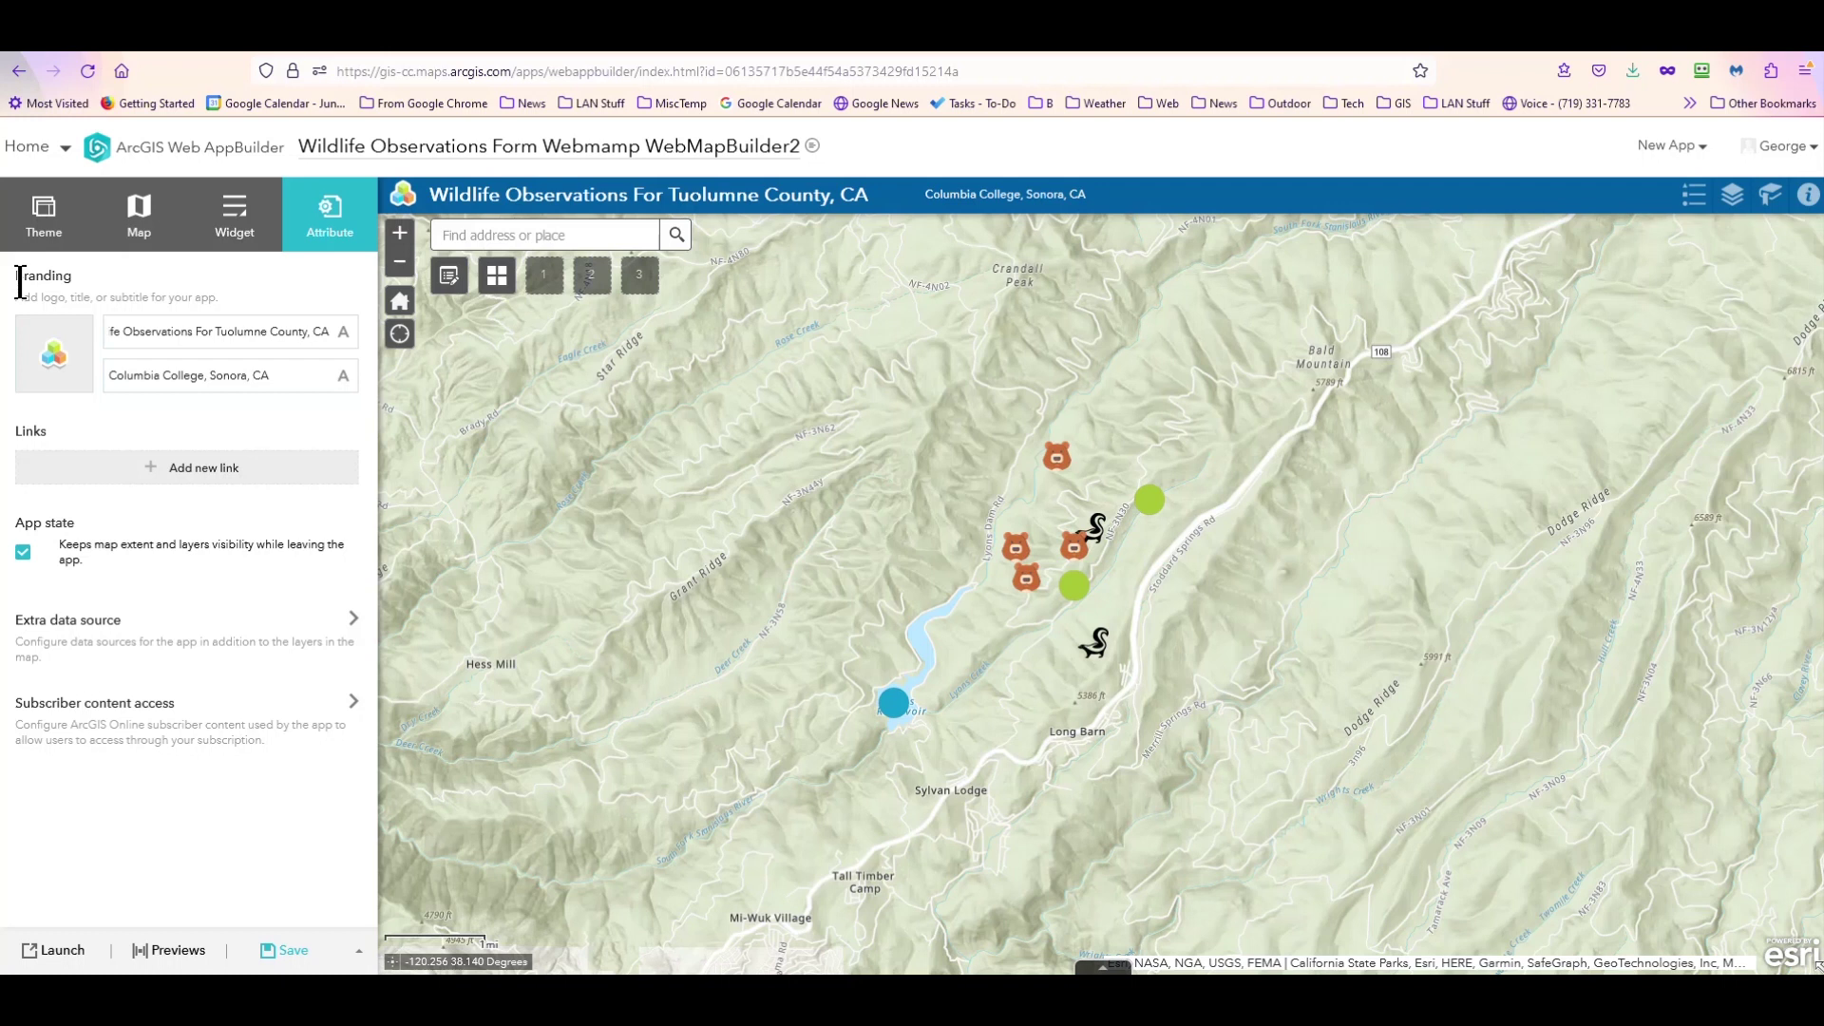
# Step: Add the Share widget to the first empty on-screen widget placeholder, keeping its default sharing options
pyautogui.click(233, 221)
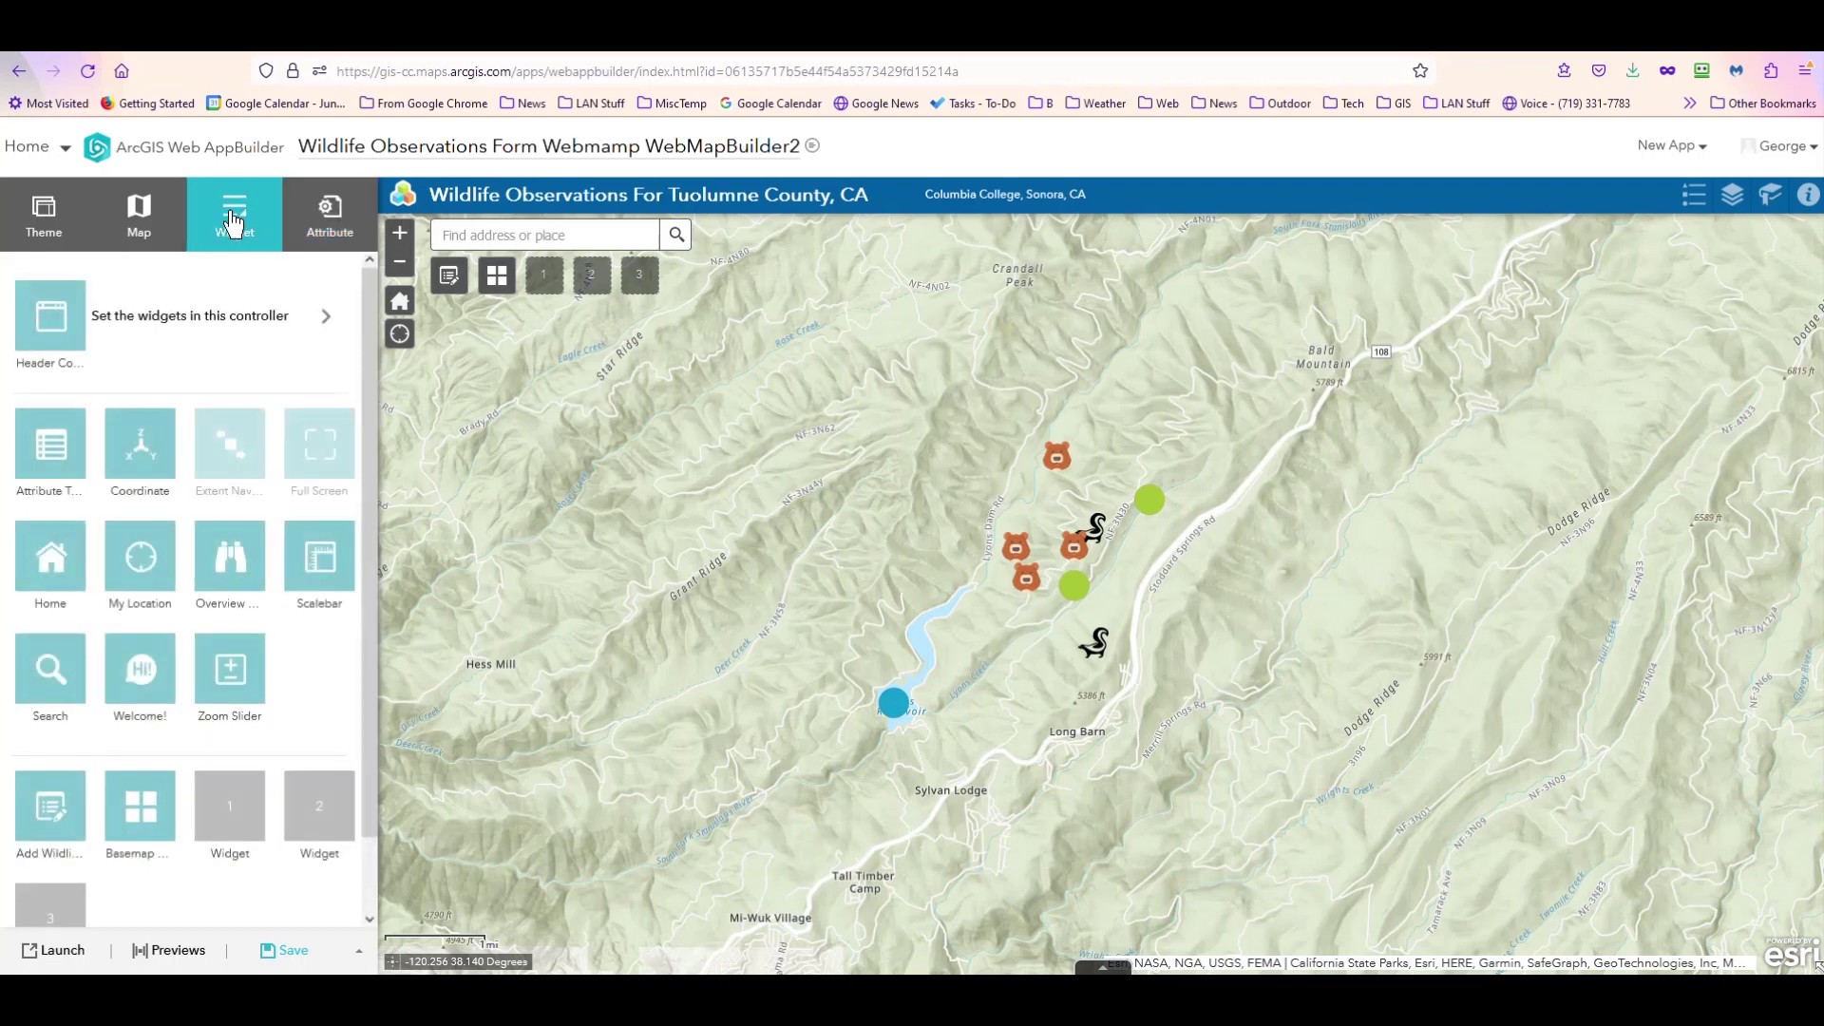
pyautogui.click(226, 810)
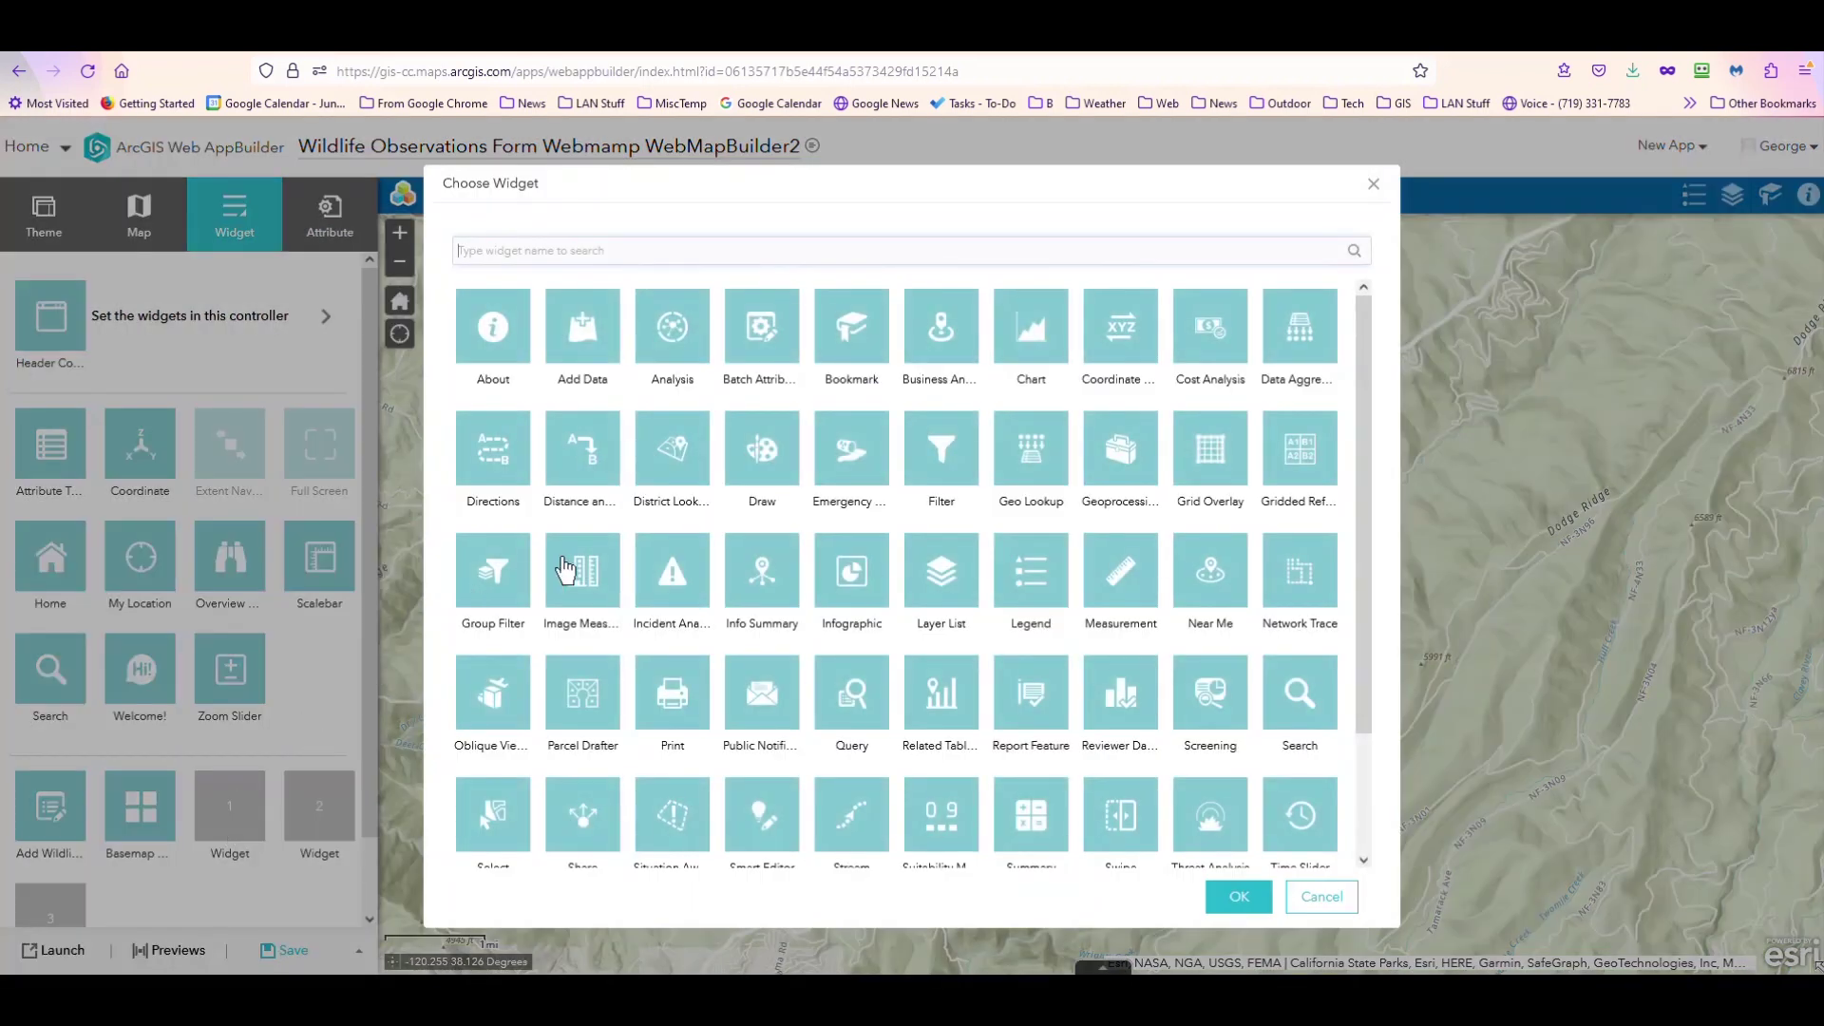
pyautogui.scroll(-1, 585, 627)
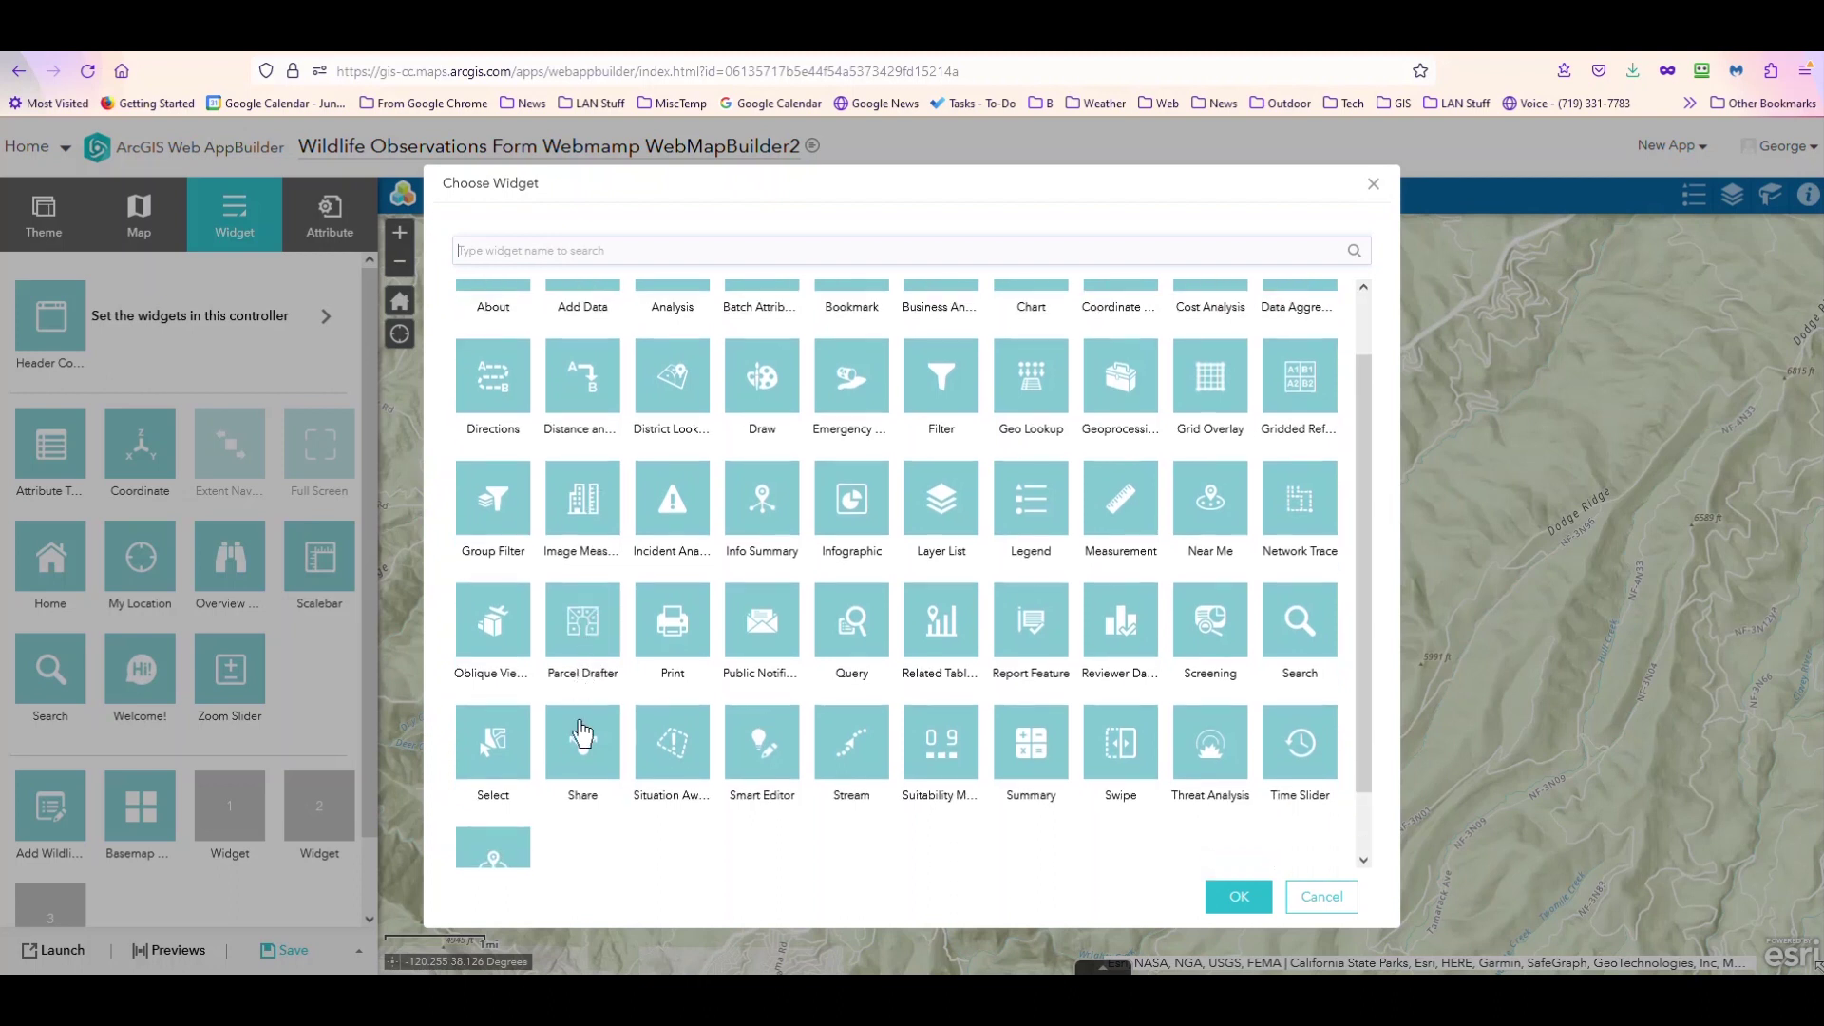
pyautogui.click(583, 746)
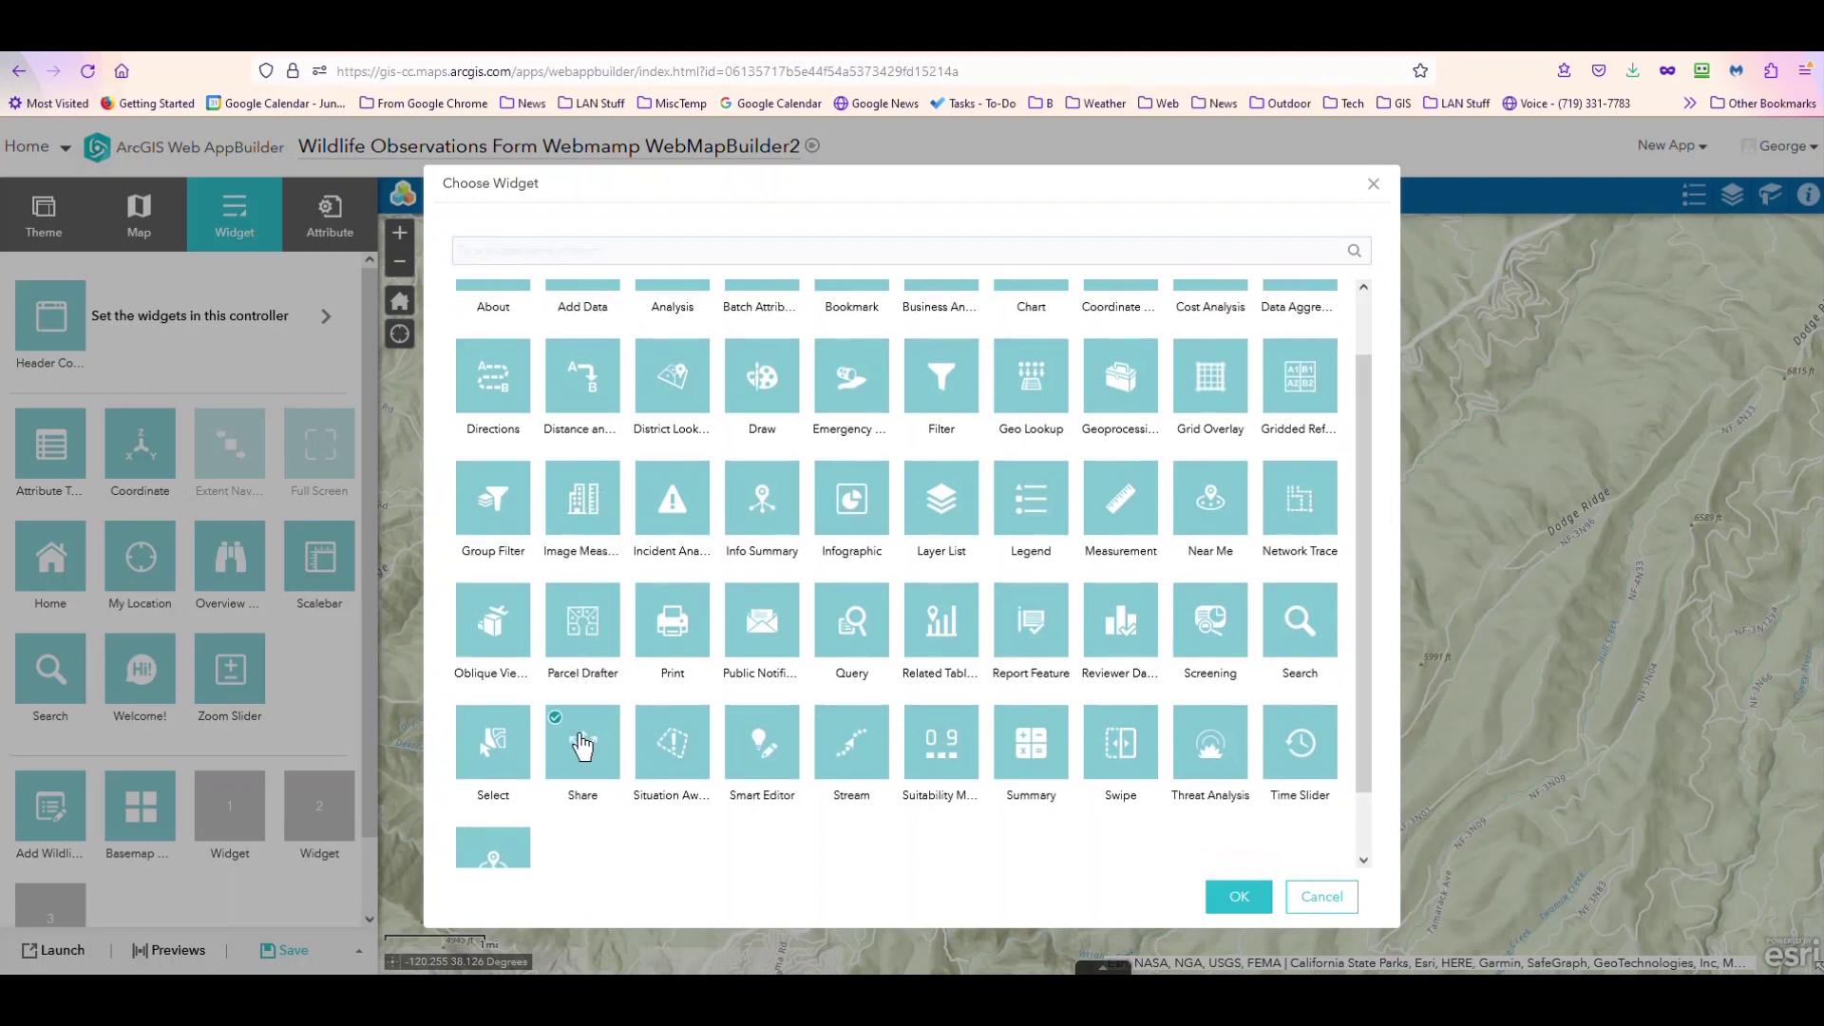
pyautogui.click(1224, 900)
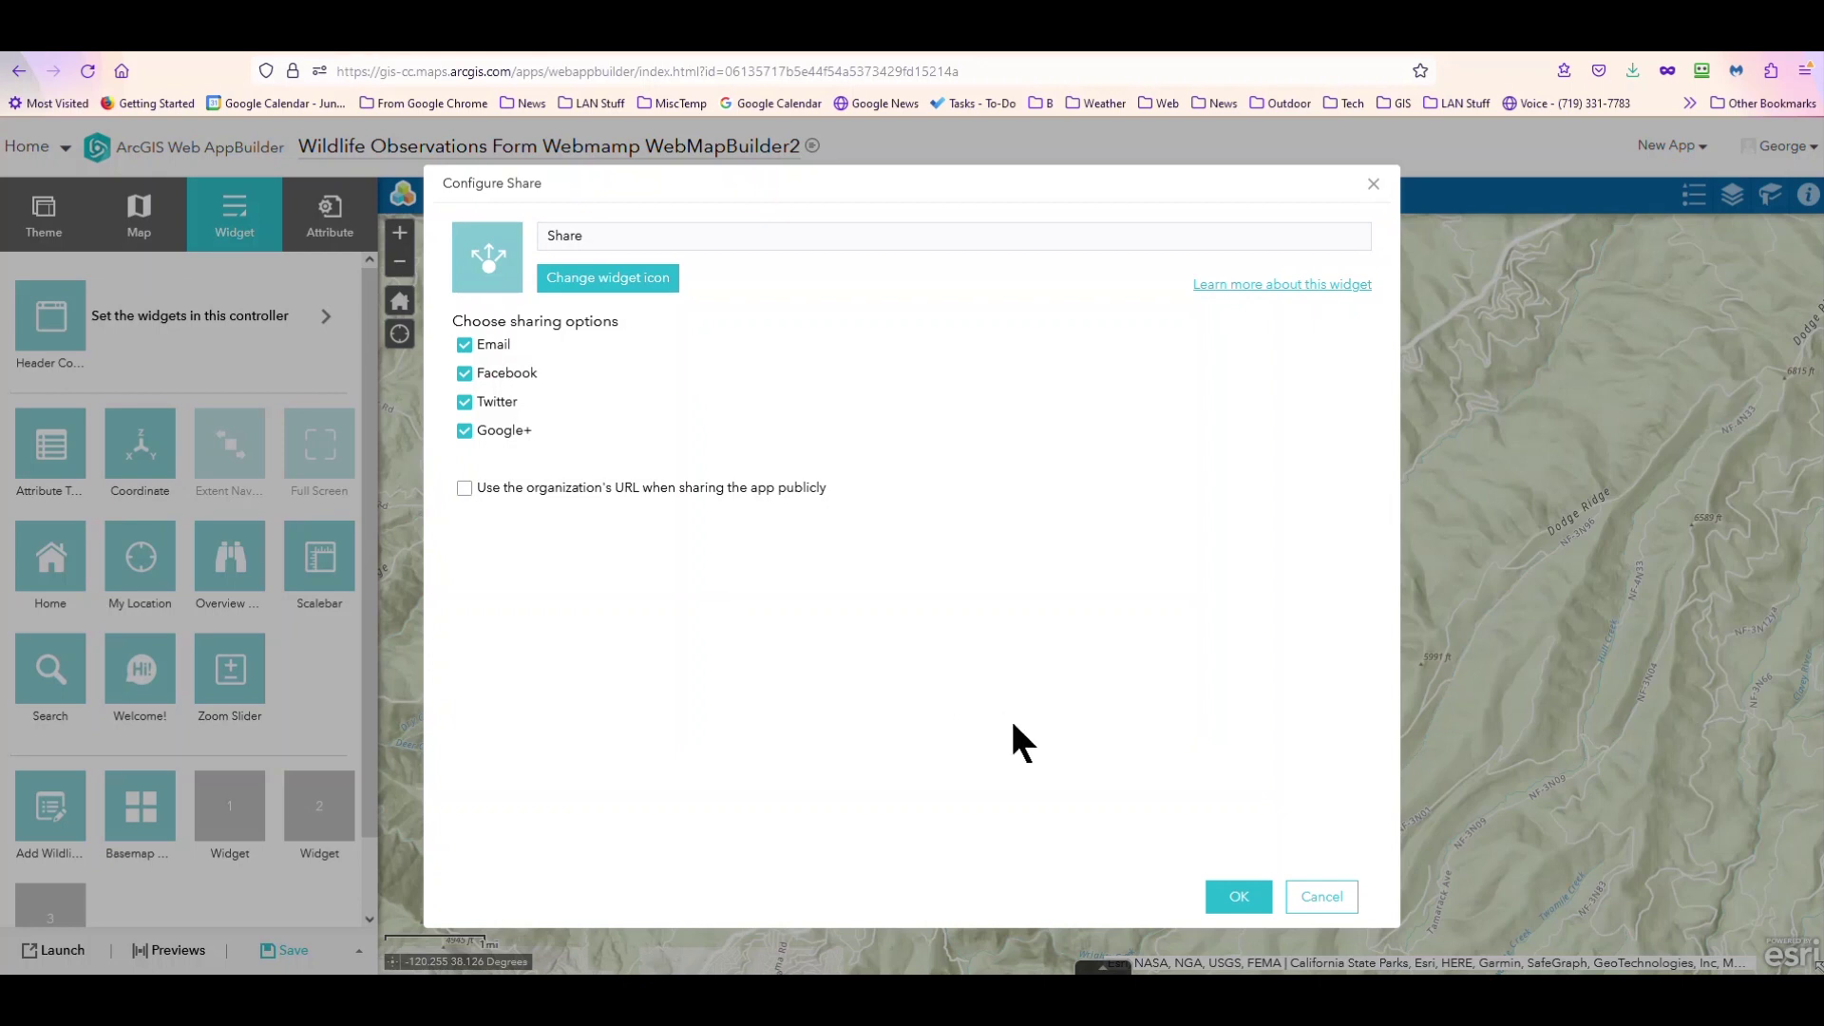
pyautogui.click(1242, 895)
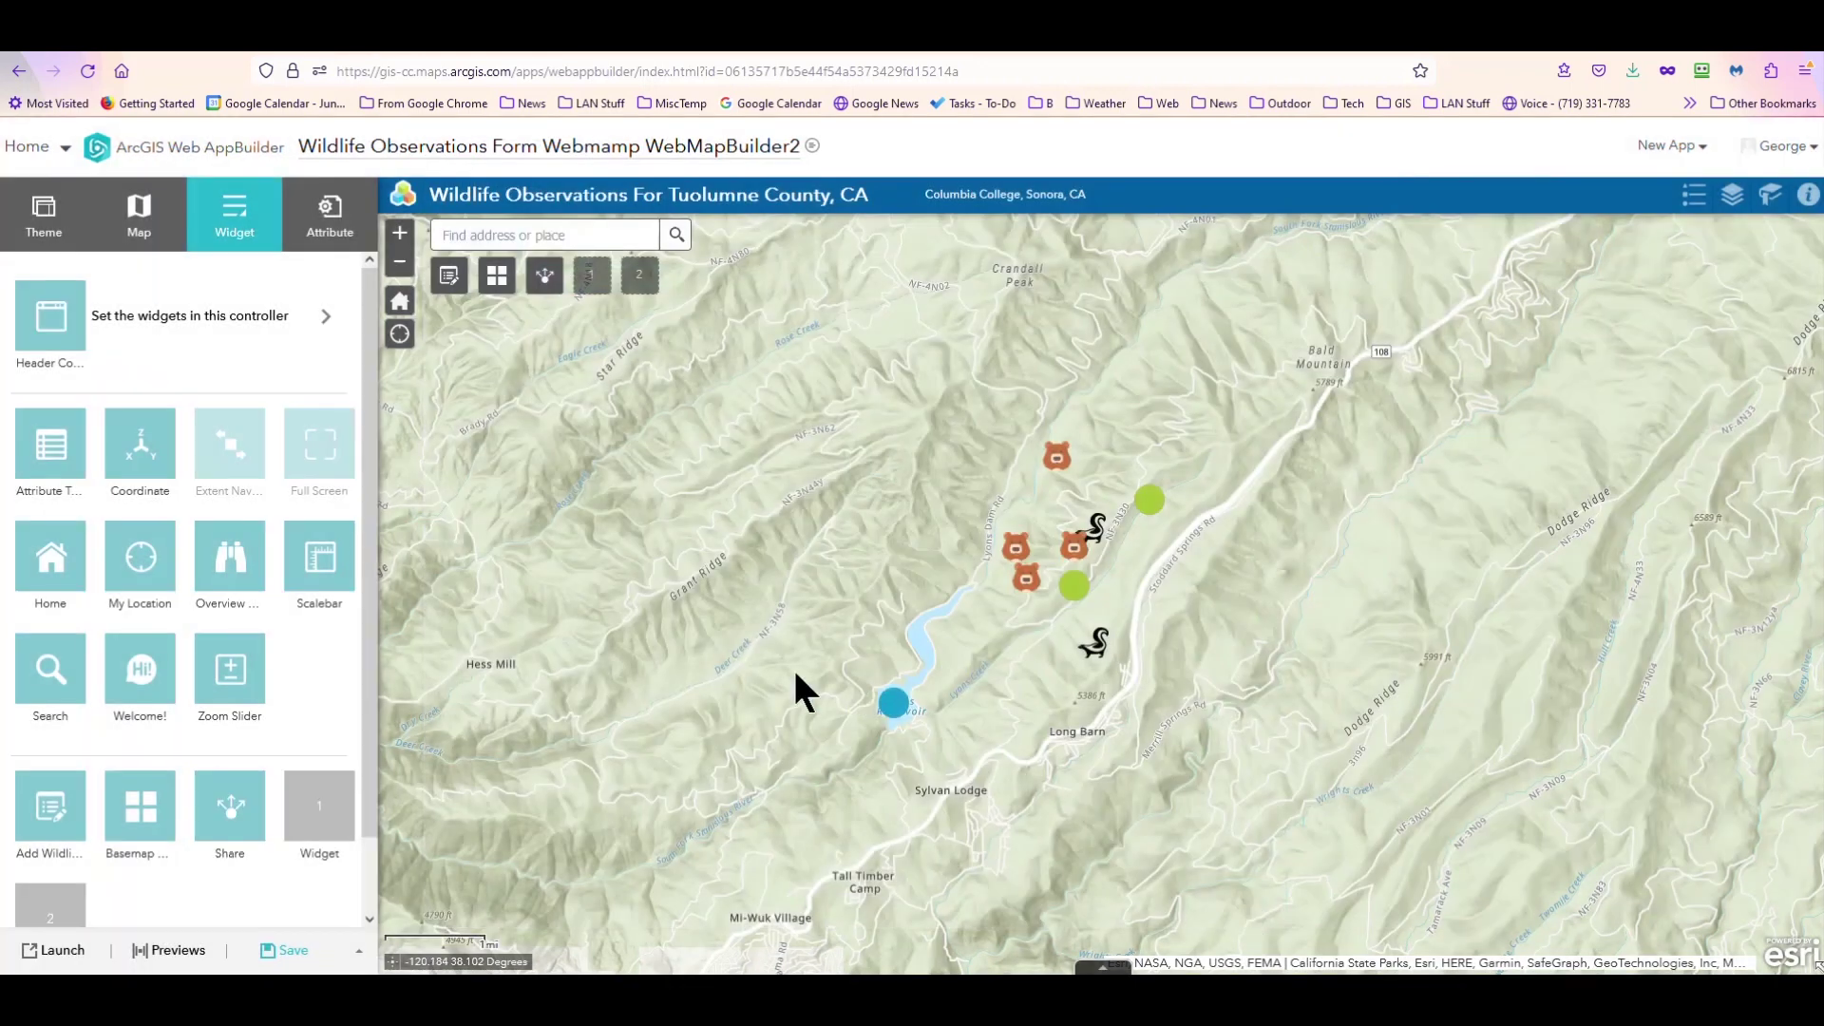
# Step: Save the app, preview it and dismiss the splash screen in the preview
pyautogui.click(291, 953)
pyautogui.click(176, 953)
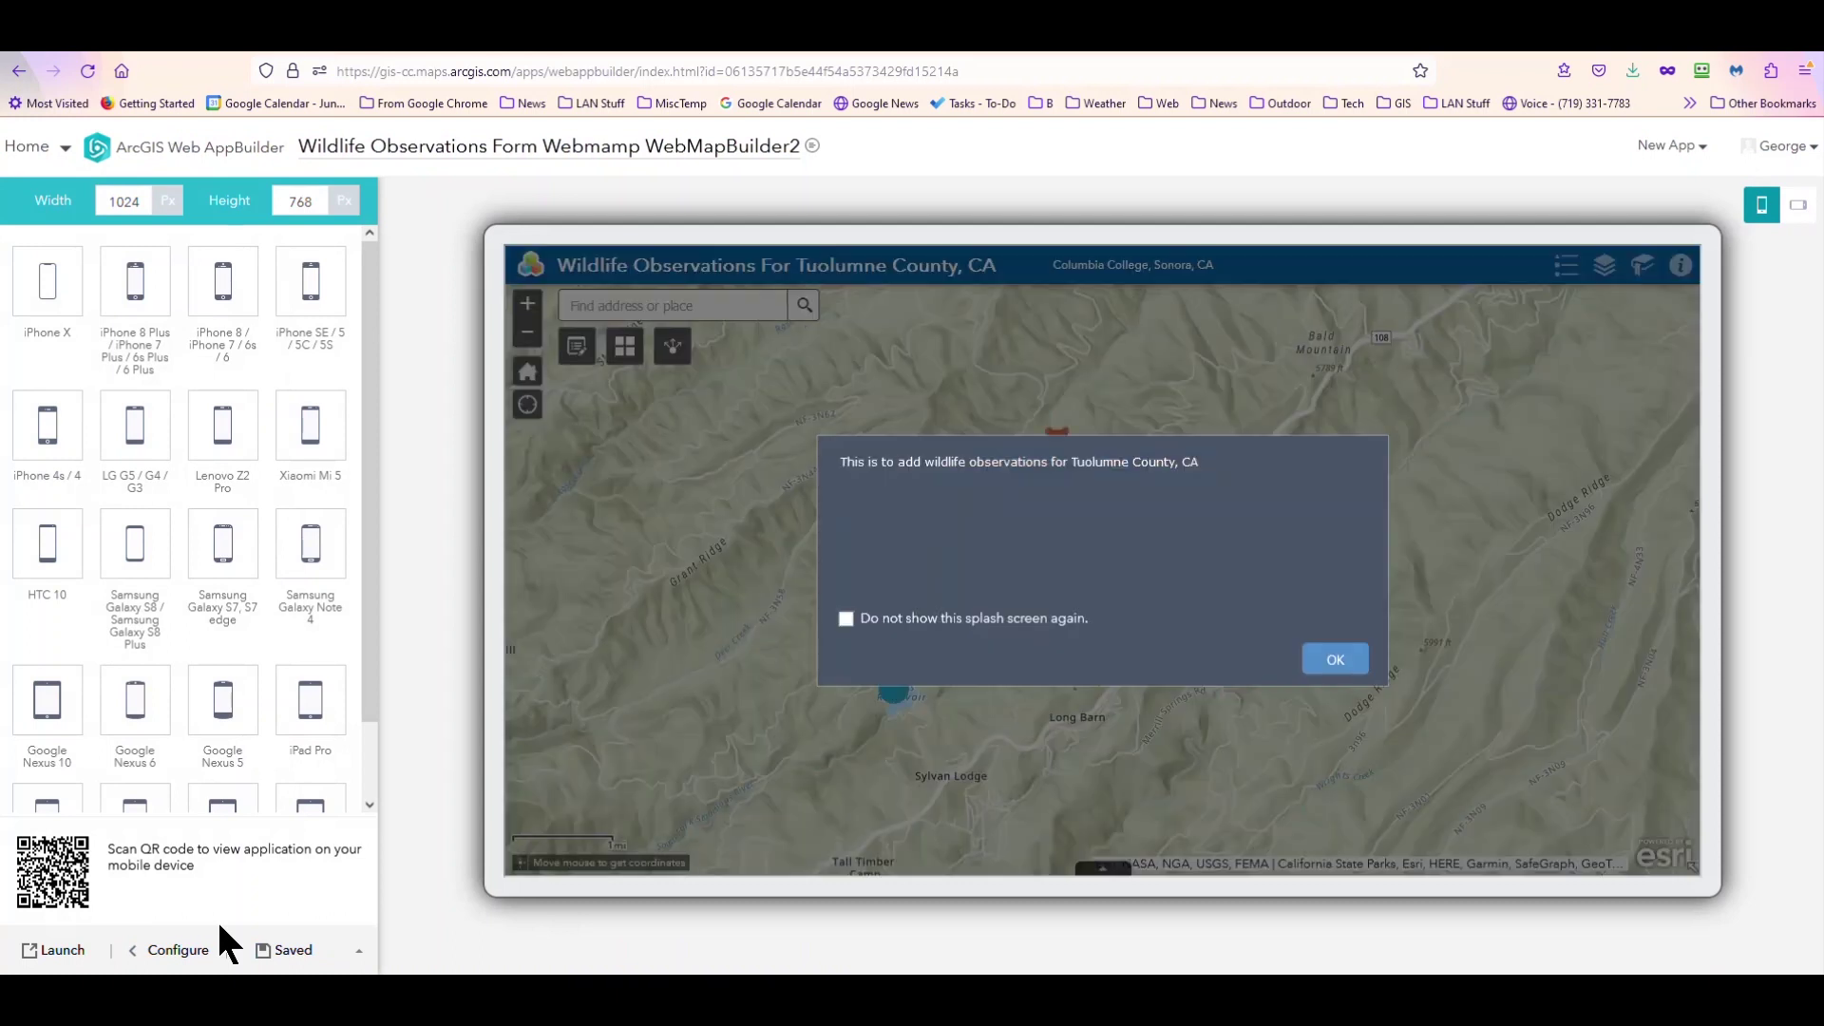
pyautogui.click(1330, 662)
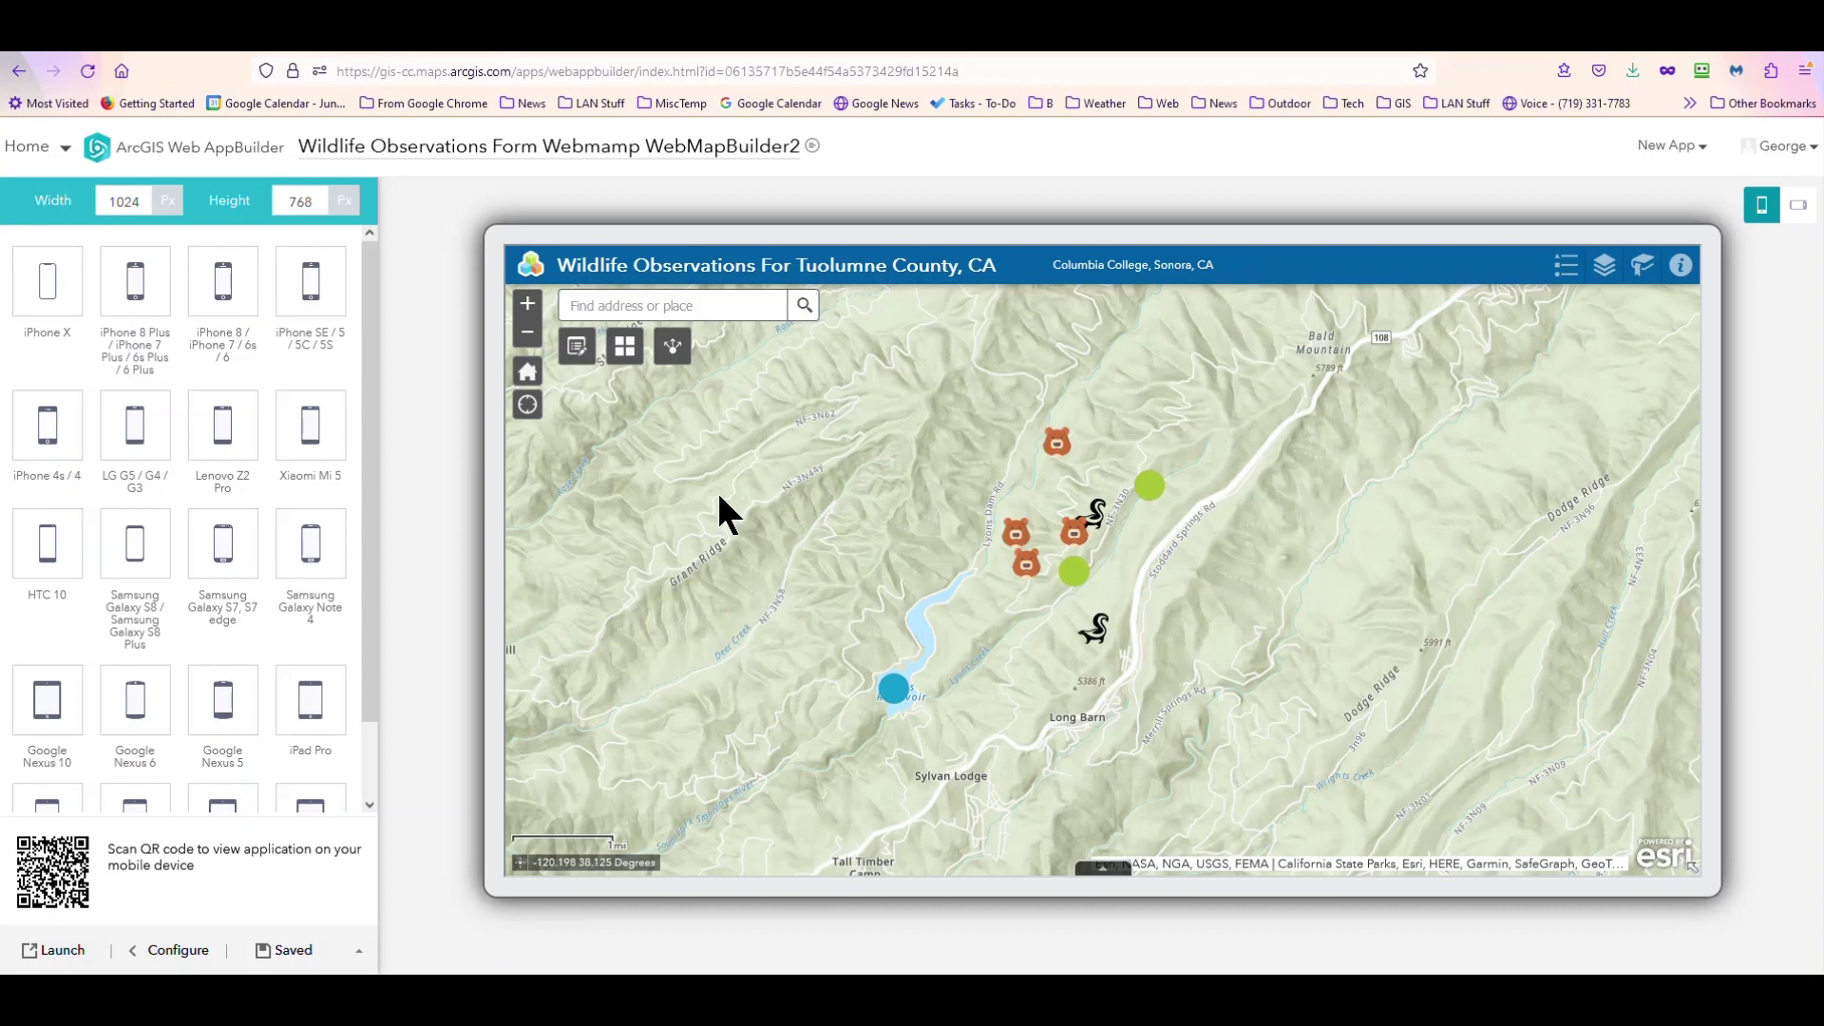
# Step: Leave the device preview, launch the finished app in its own window and dismiss its splash screen
pyautogui.click(133, 950)
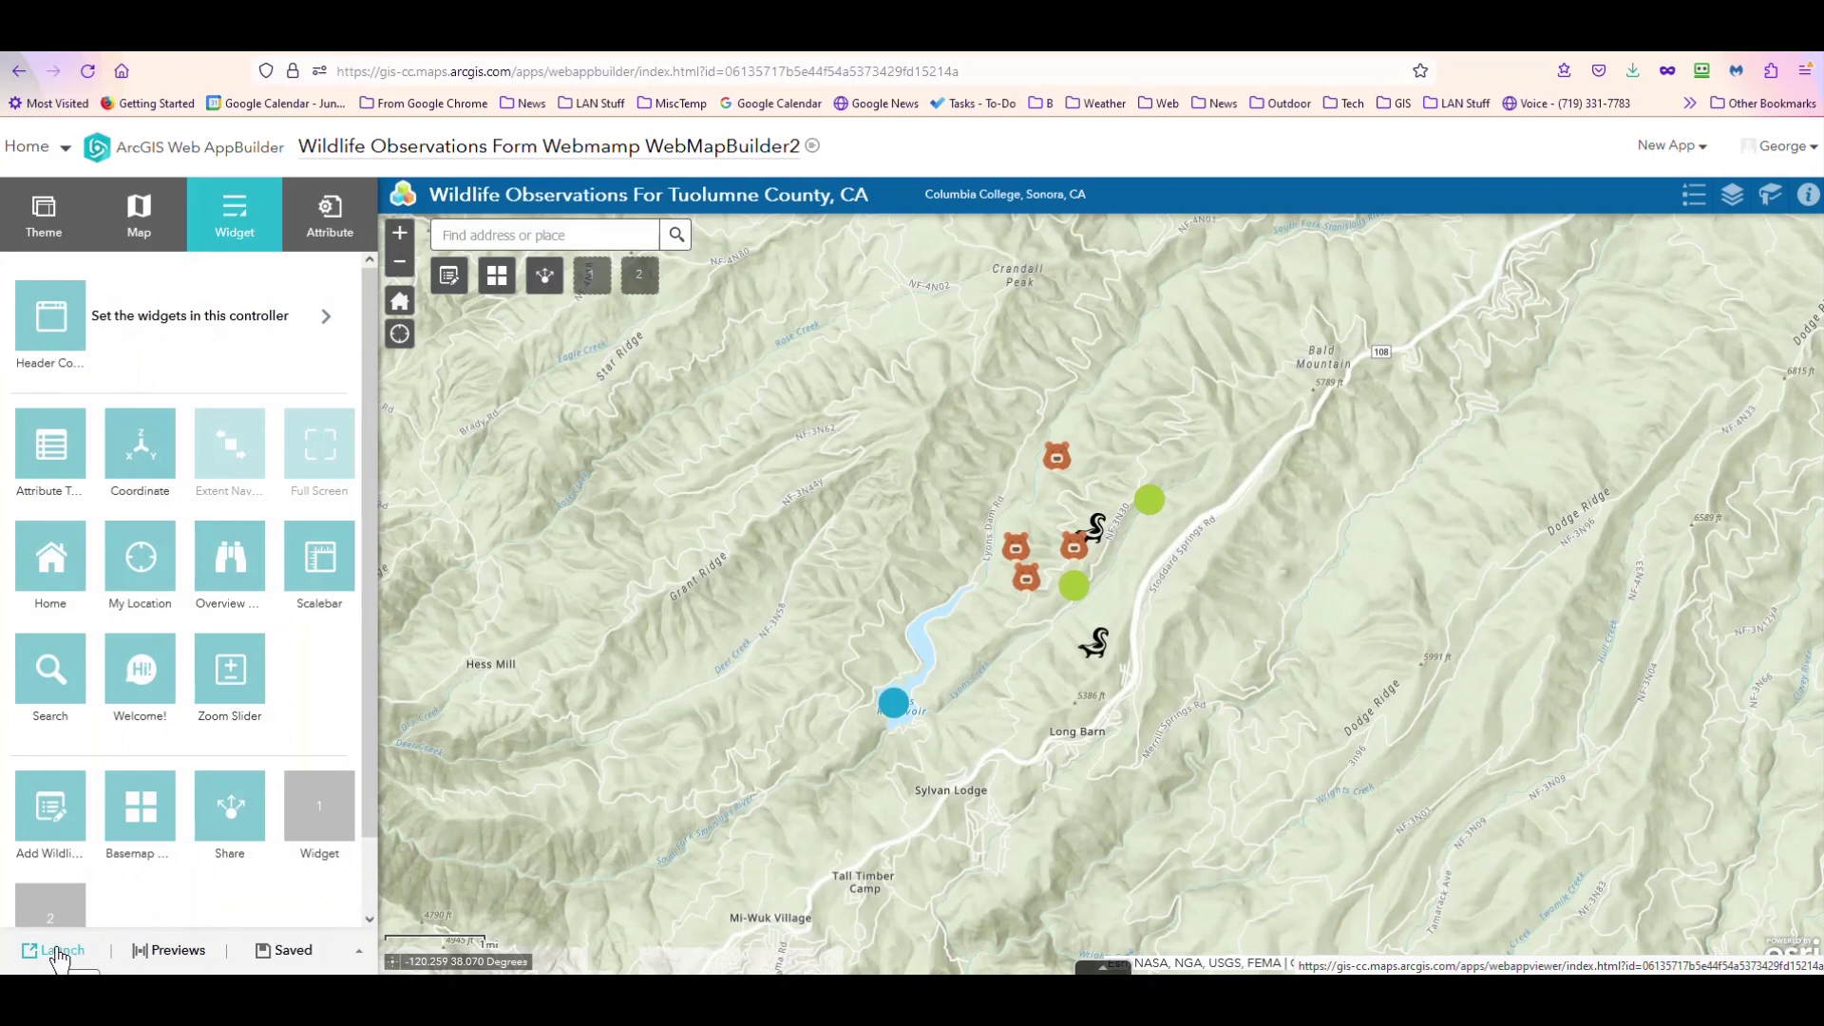
pyautogui.click(57, 953)
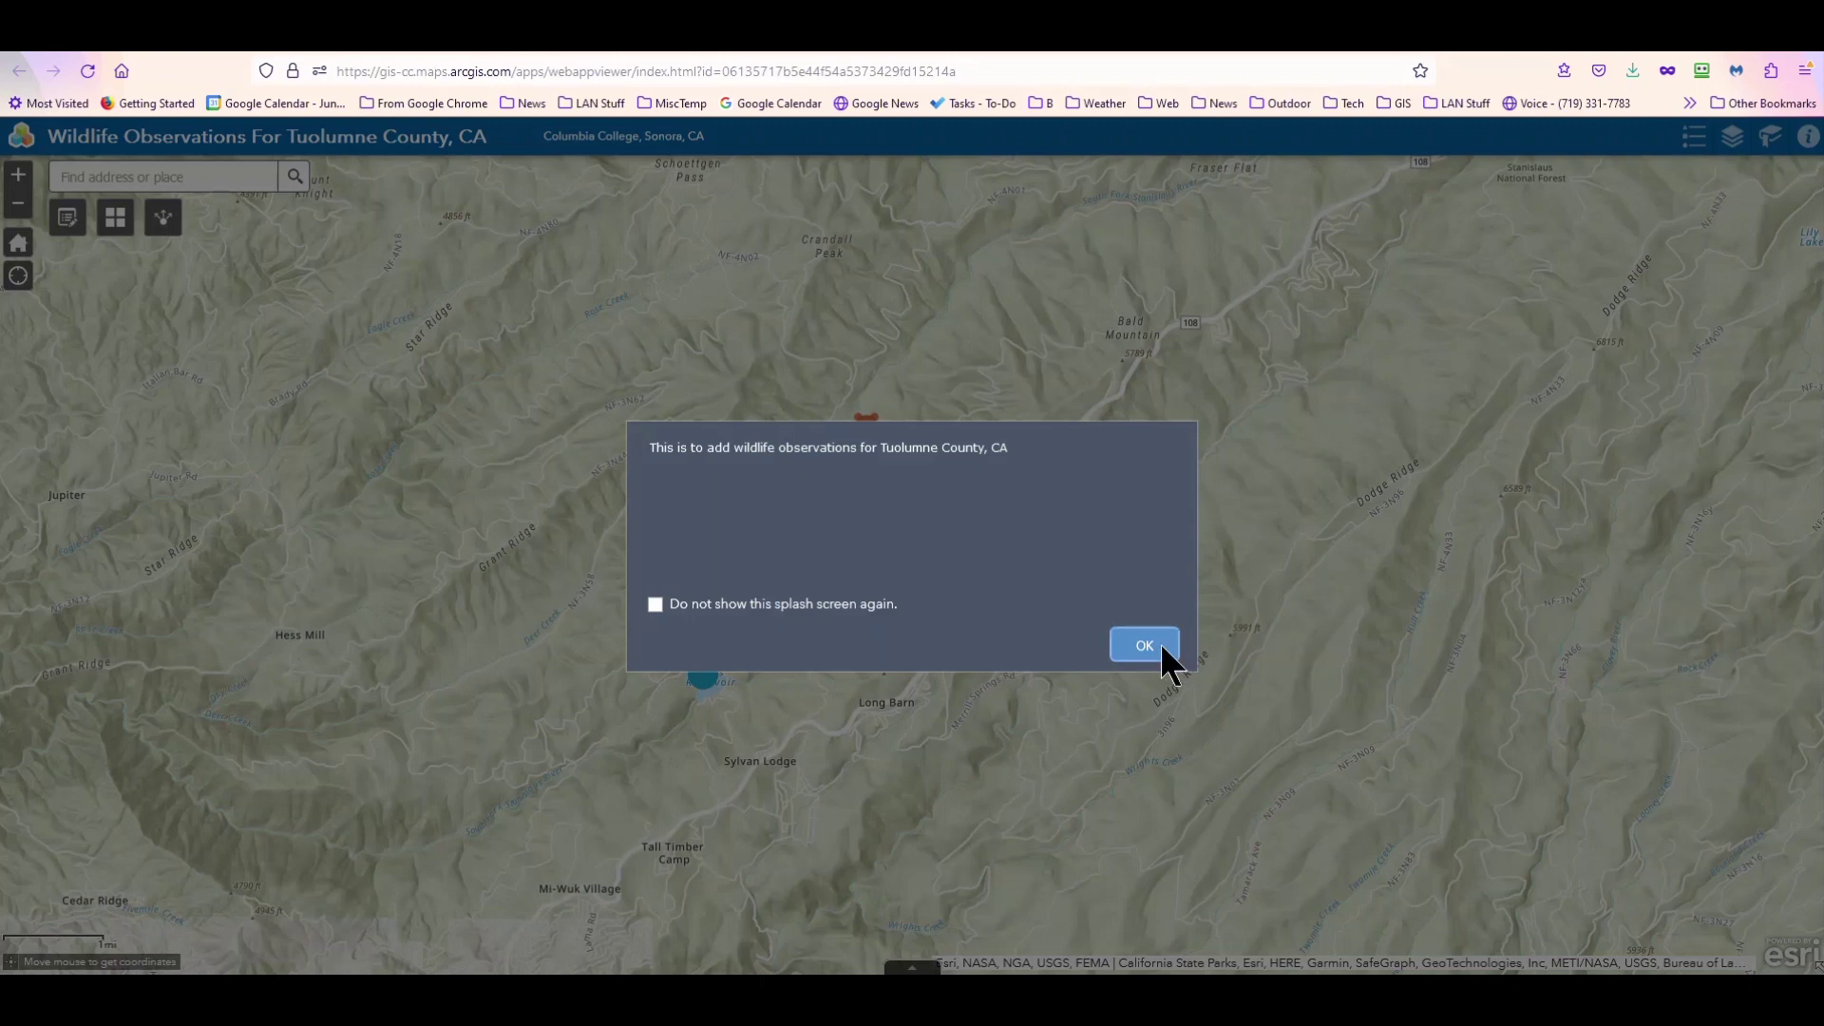
pyautogui.click(1170, 650)
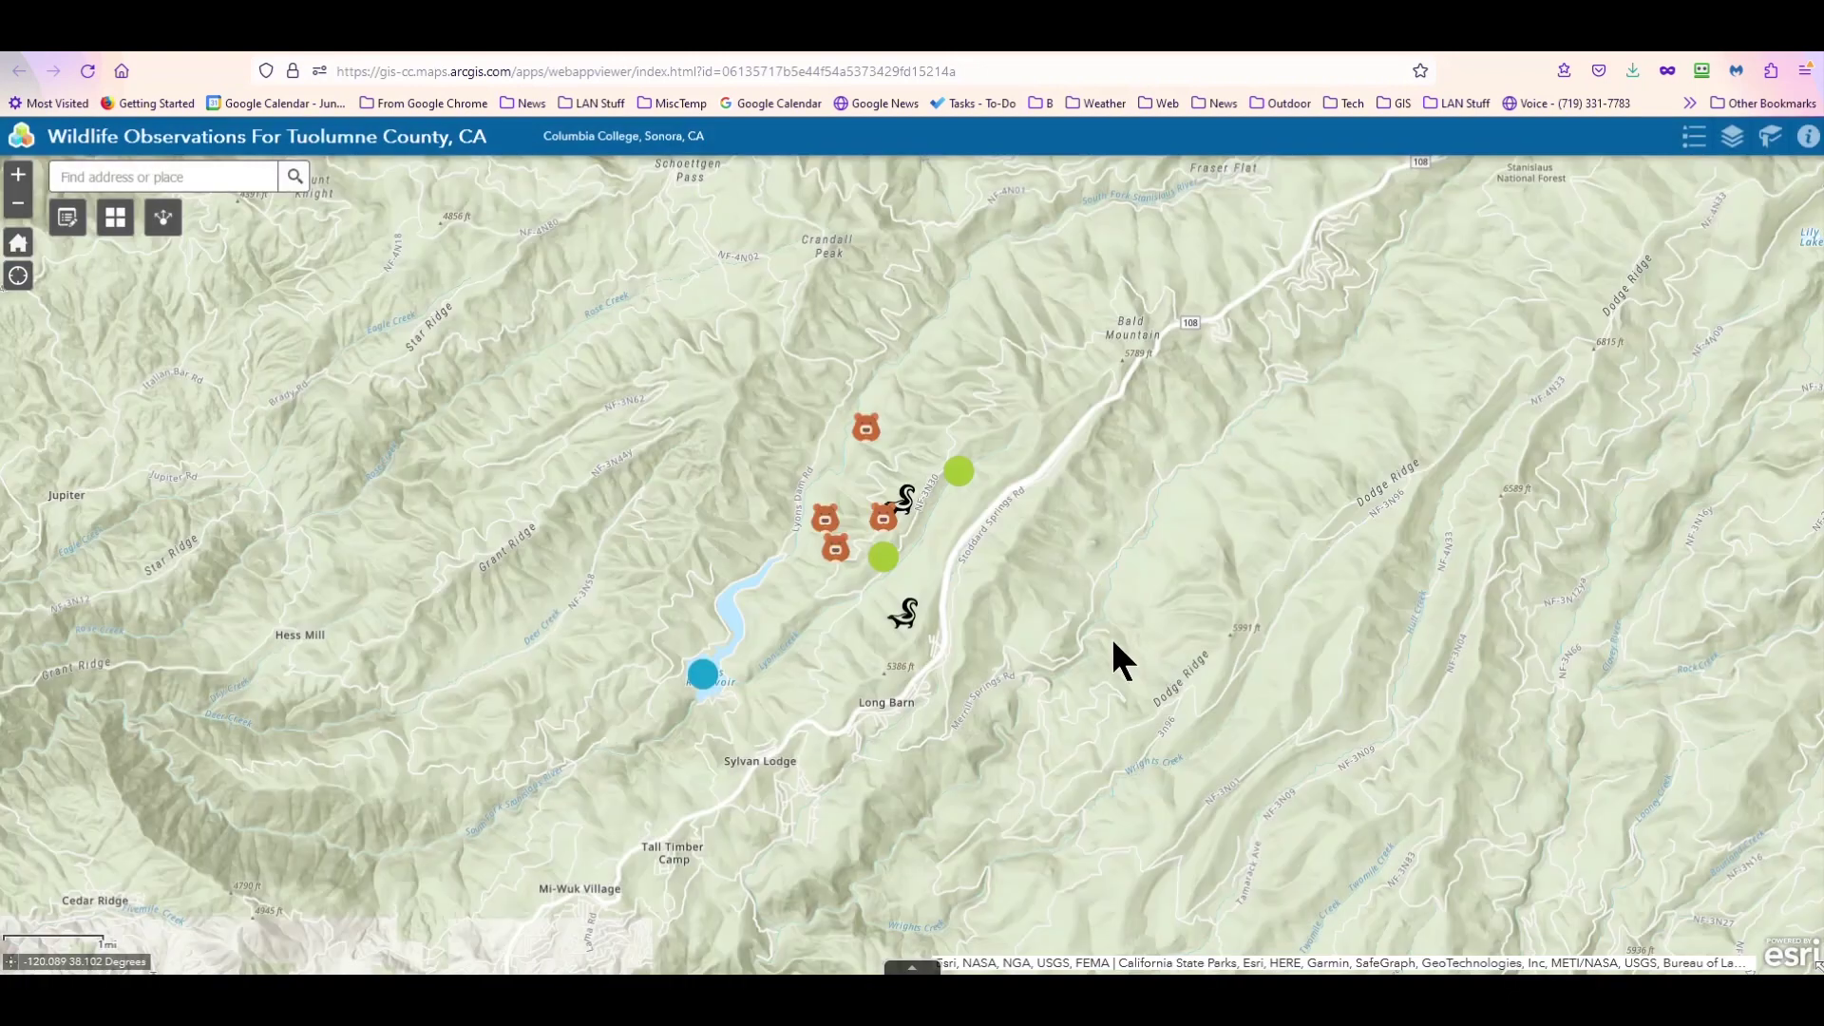
# Step: Add a new survey feature to the map northwest of the reservoir with Add Wildlife Information and look through its form fields
pyautogui.click(67, 220)
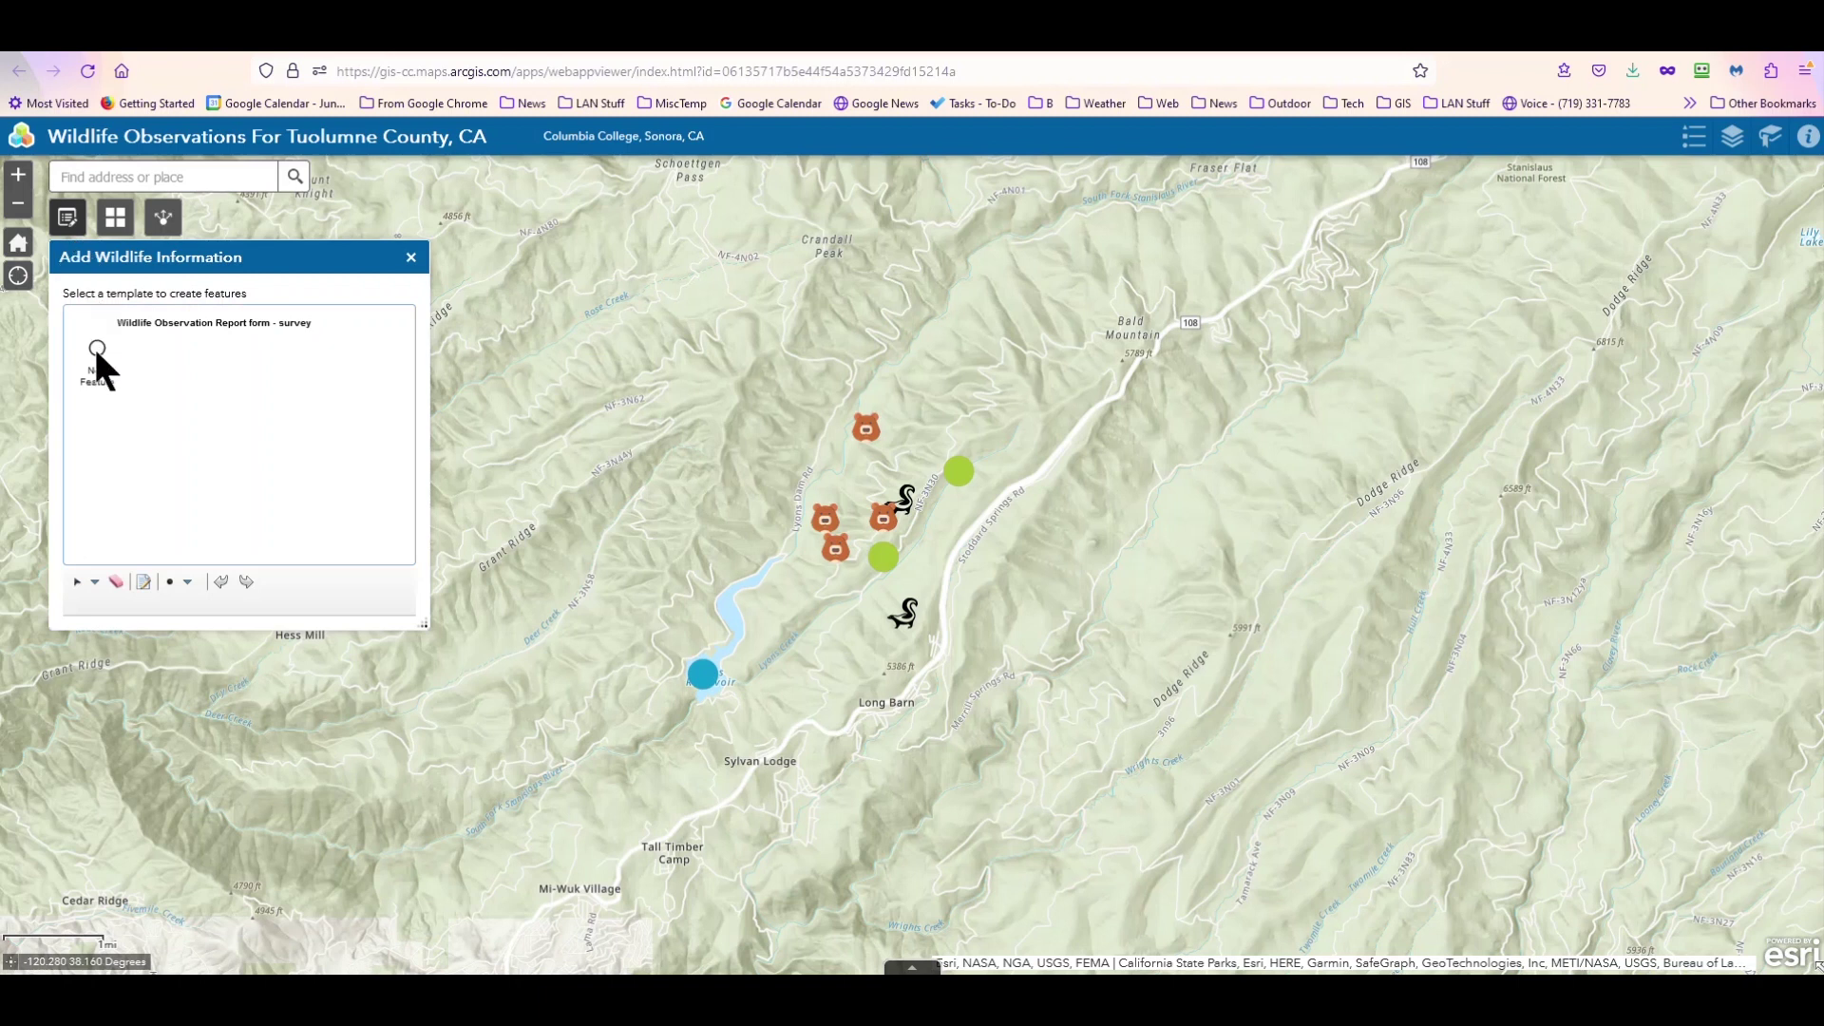
pyautogui.click(97, 352)
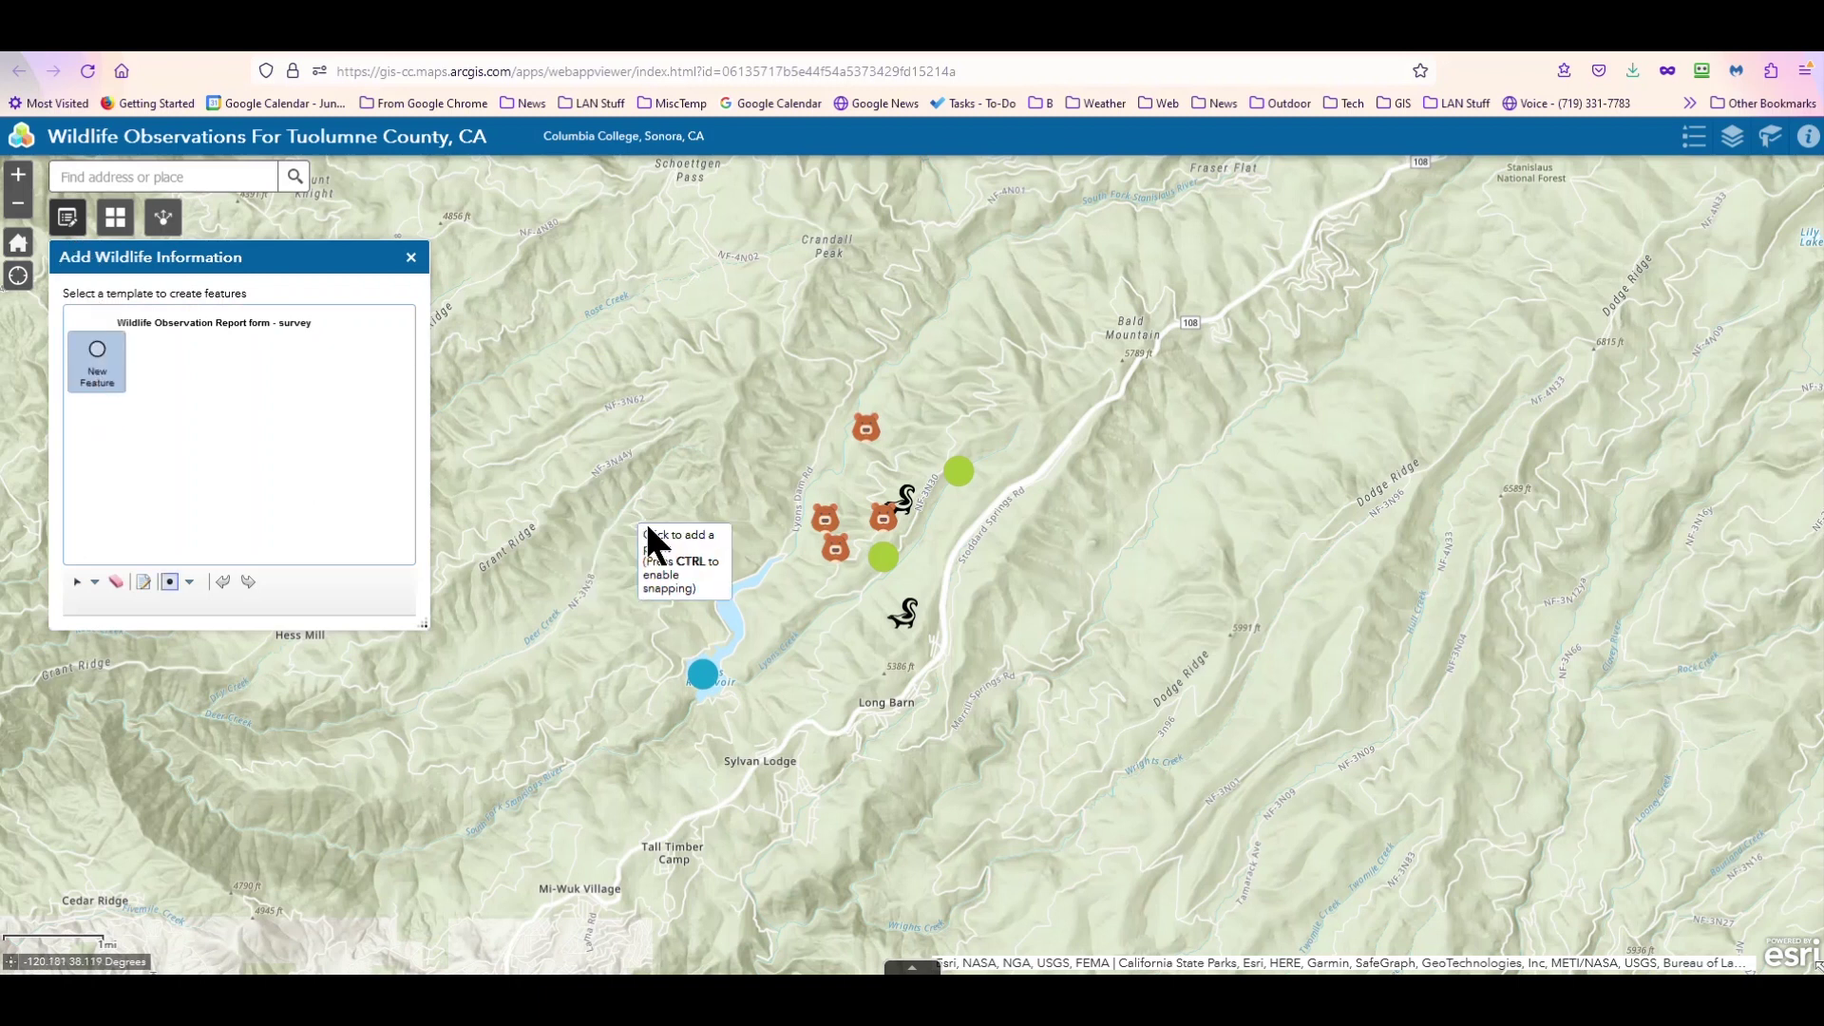
pyautogui.click(676, 449)
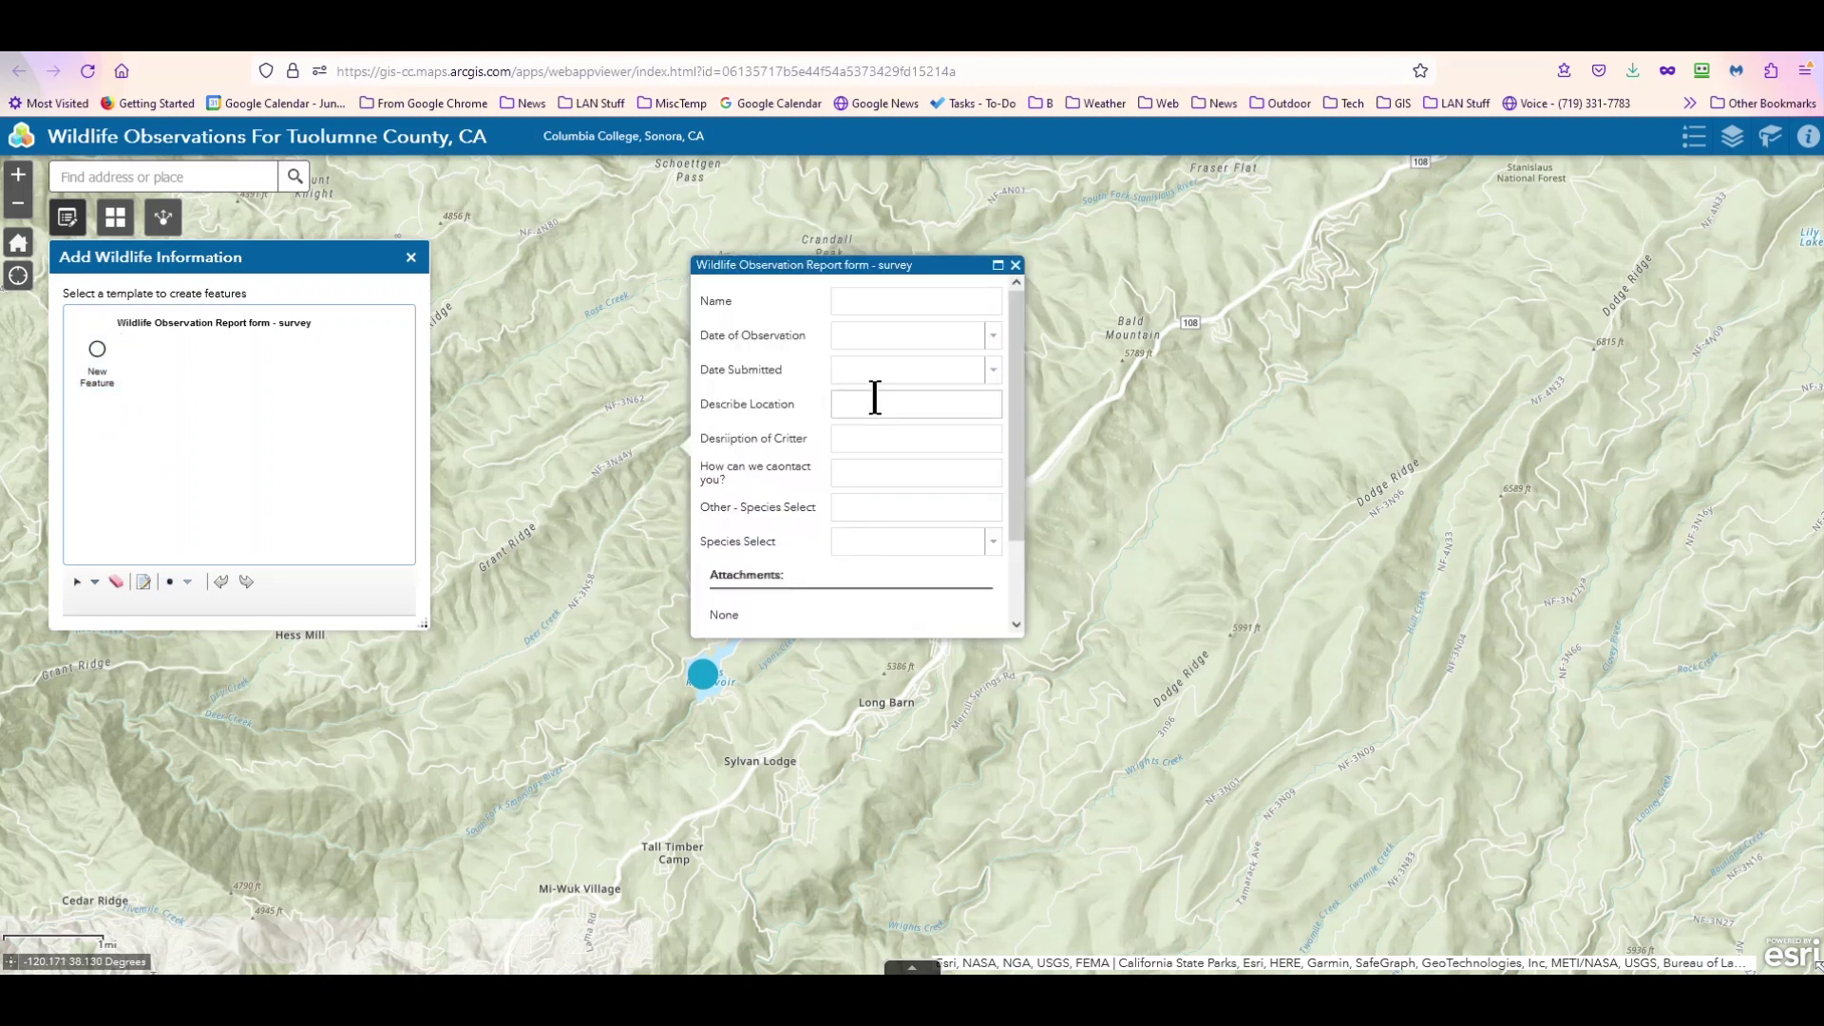
pyautogui.scroll(-2, 875, 398)
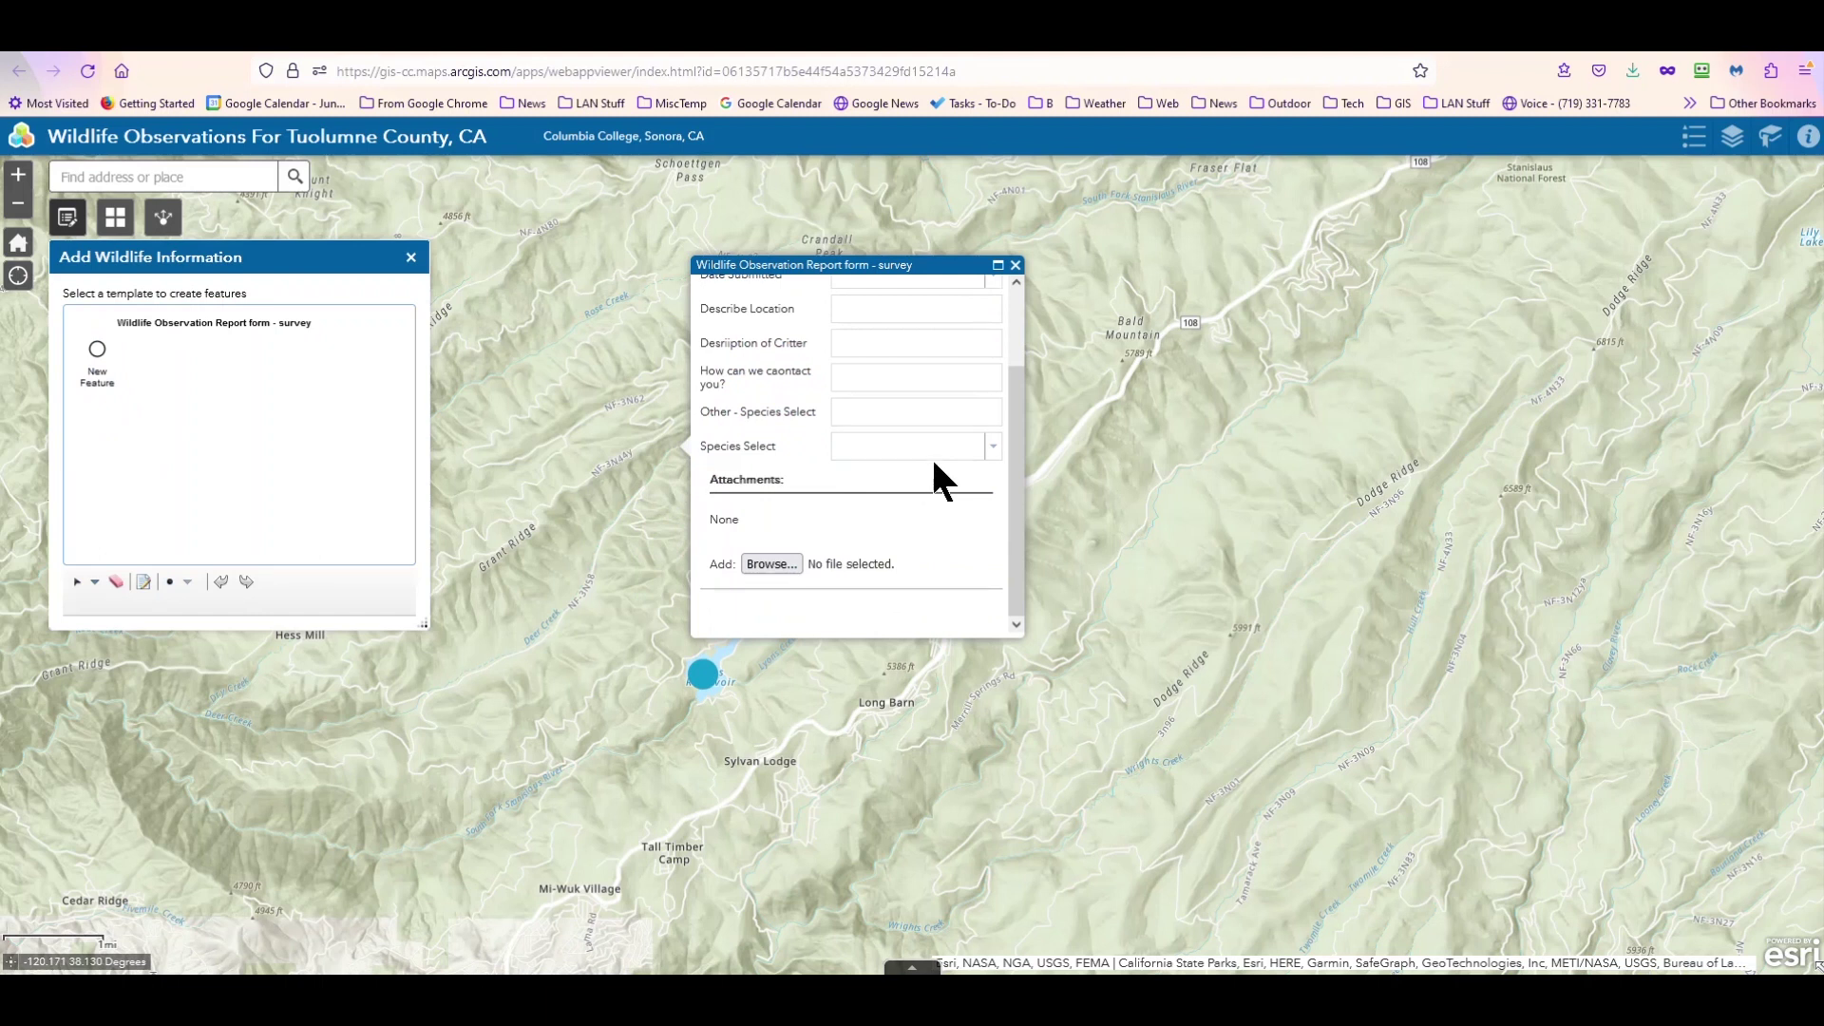
pyautogui.scroll(3, 928, 454)
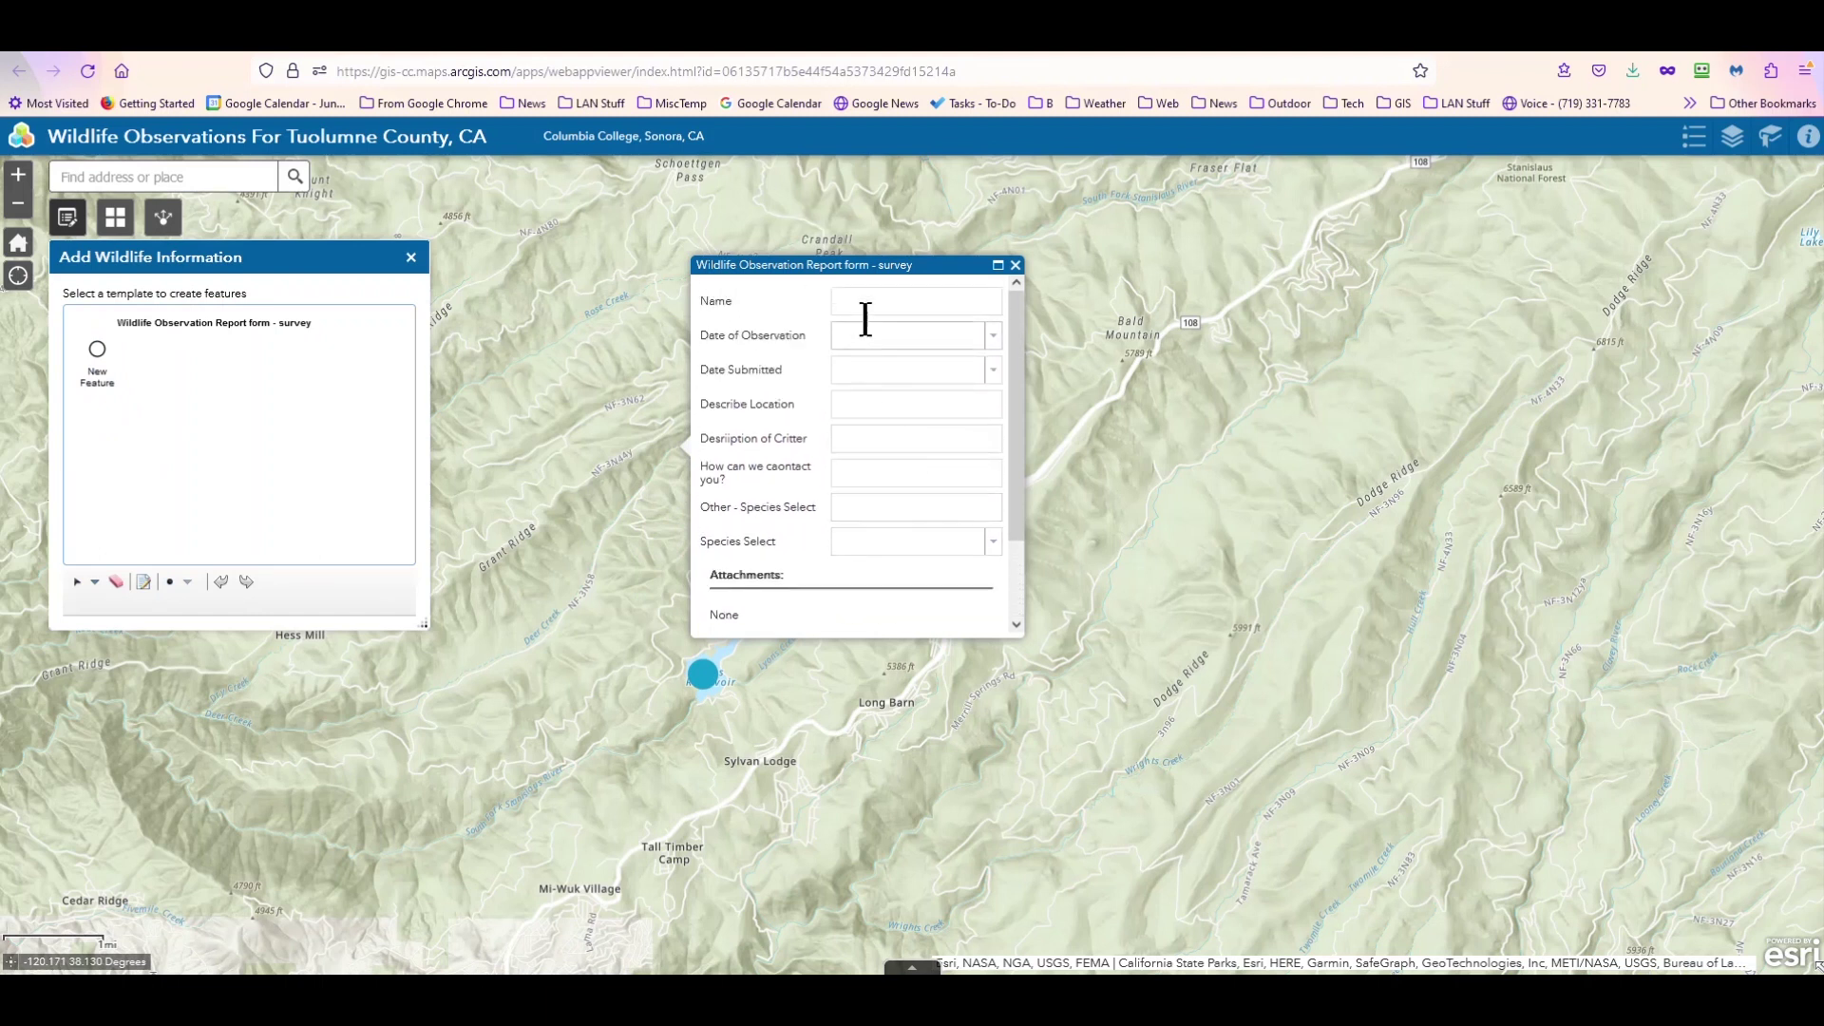
# Step: Enter the sample text "wtrwertw" as the observation's name and set its date of observation to 10/2/2023
pyautogui.click(866, 319)
pyautogui.write('wtrwertw')
pyautogui.click(991, 339)
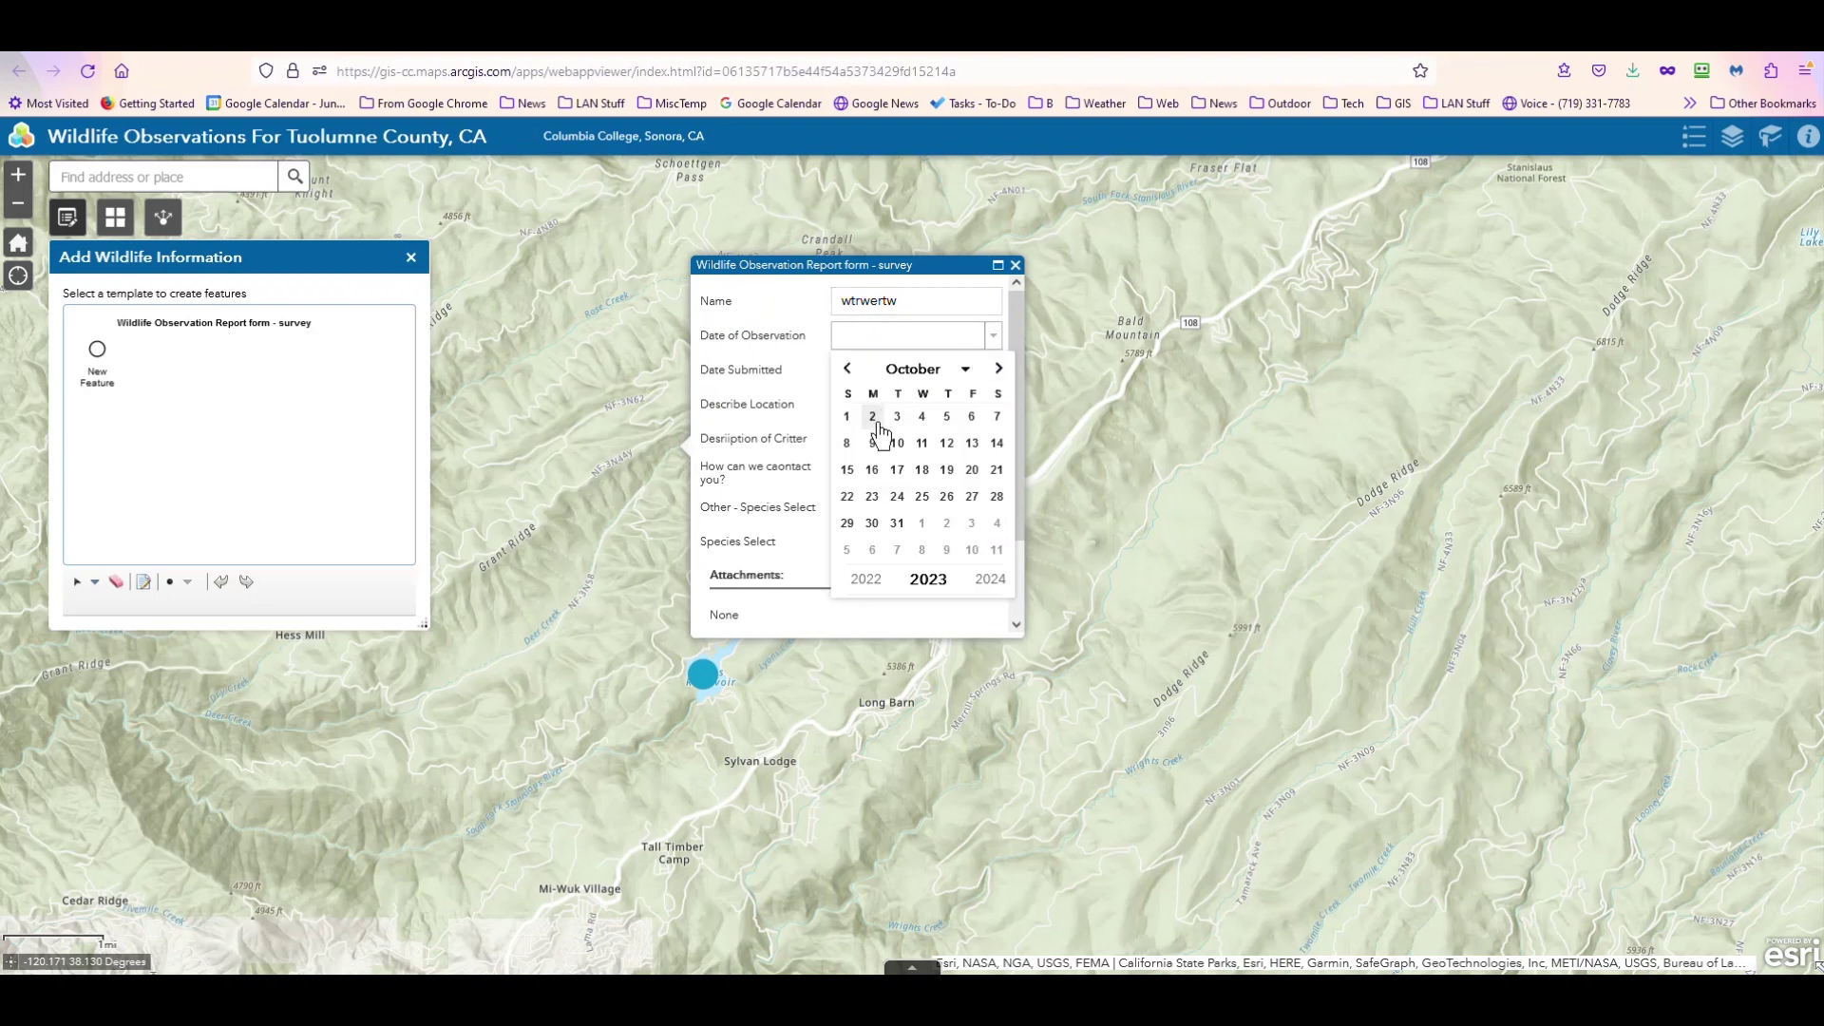
pyautogui.click(872, 419)
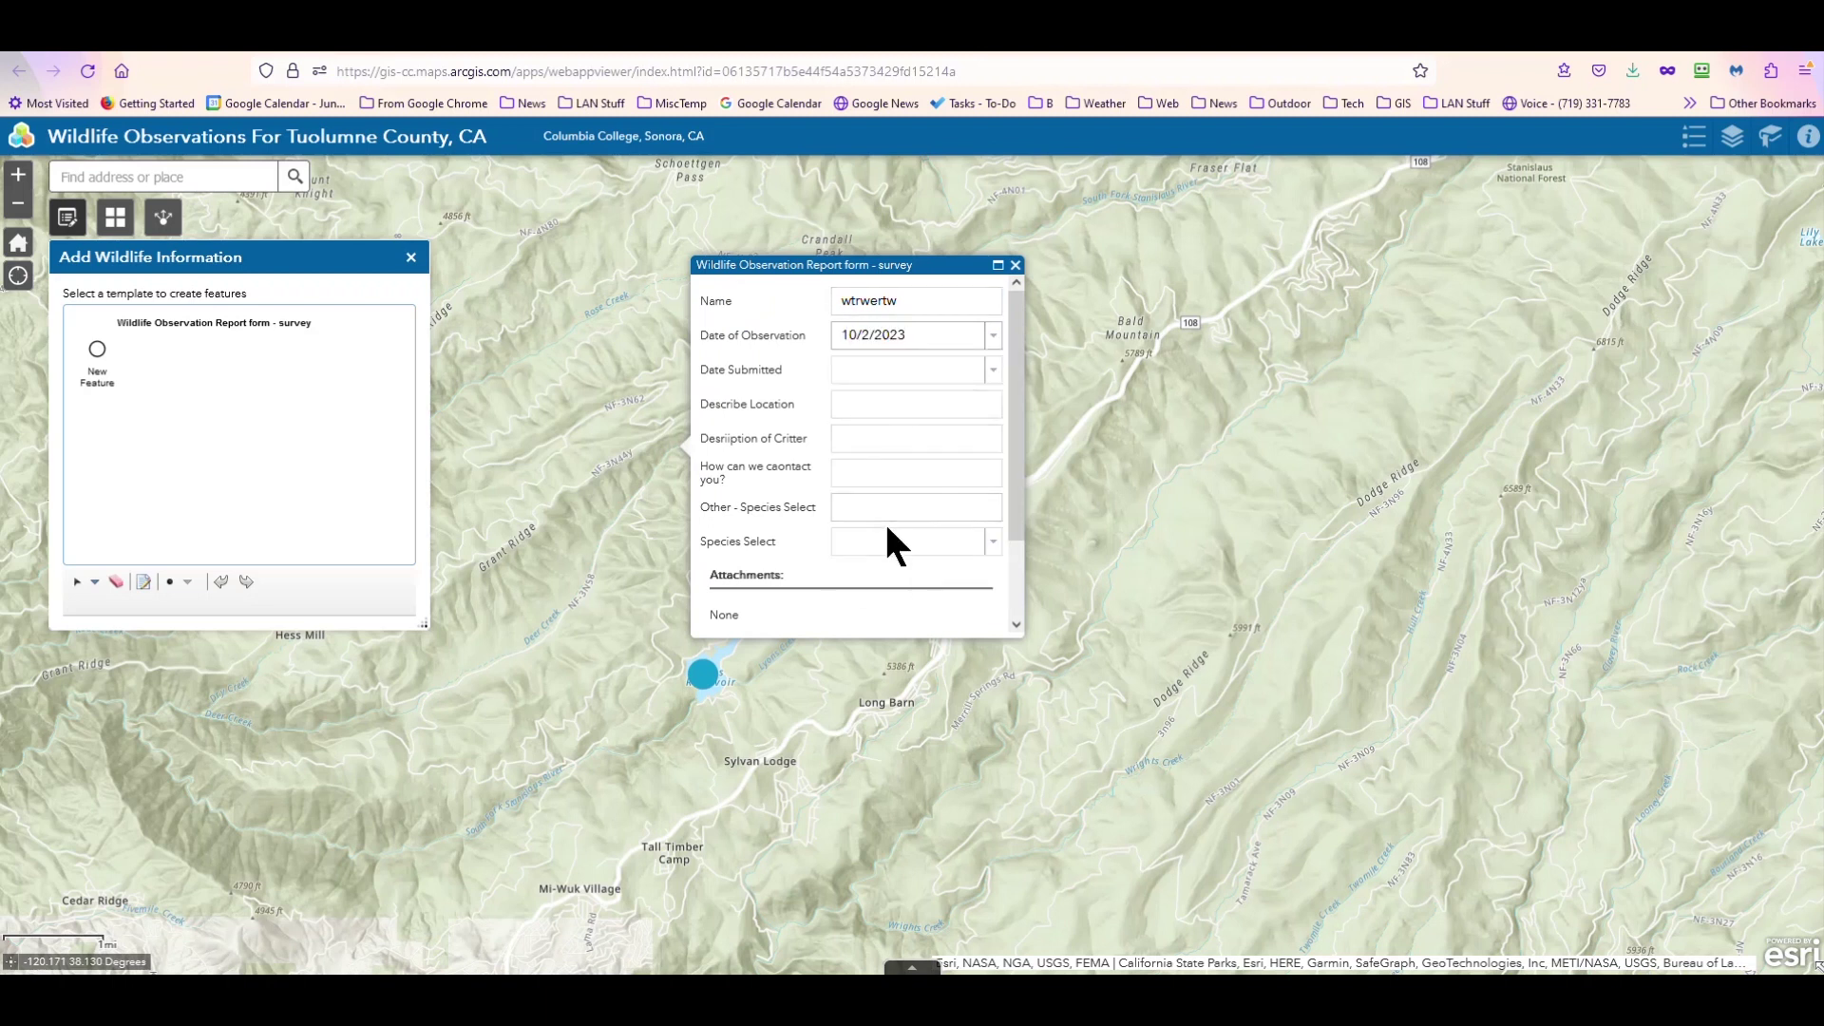
# Step: Enter "bear" as the other species, choose Bear as the selected species, and close the observation form
pyautogui.click(934, 503)
pyautogui.write('bear')
pyautogui.click(993, 541)
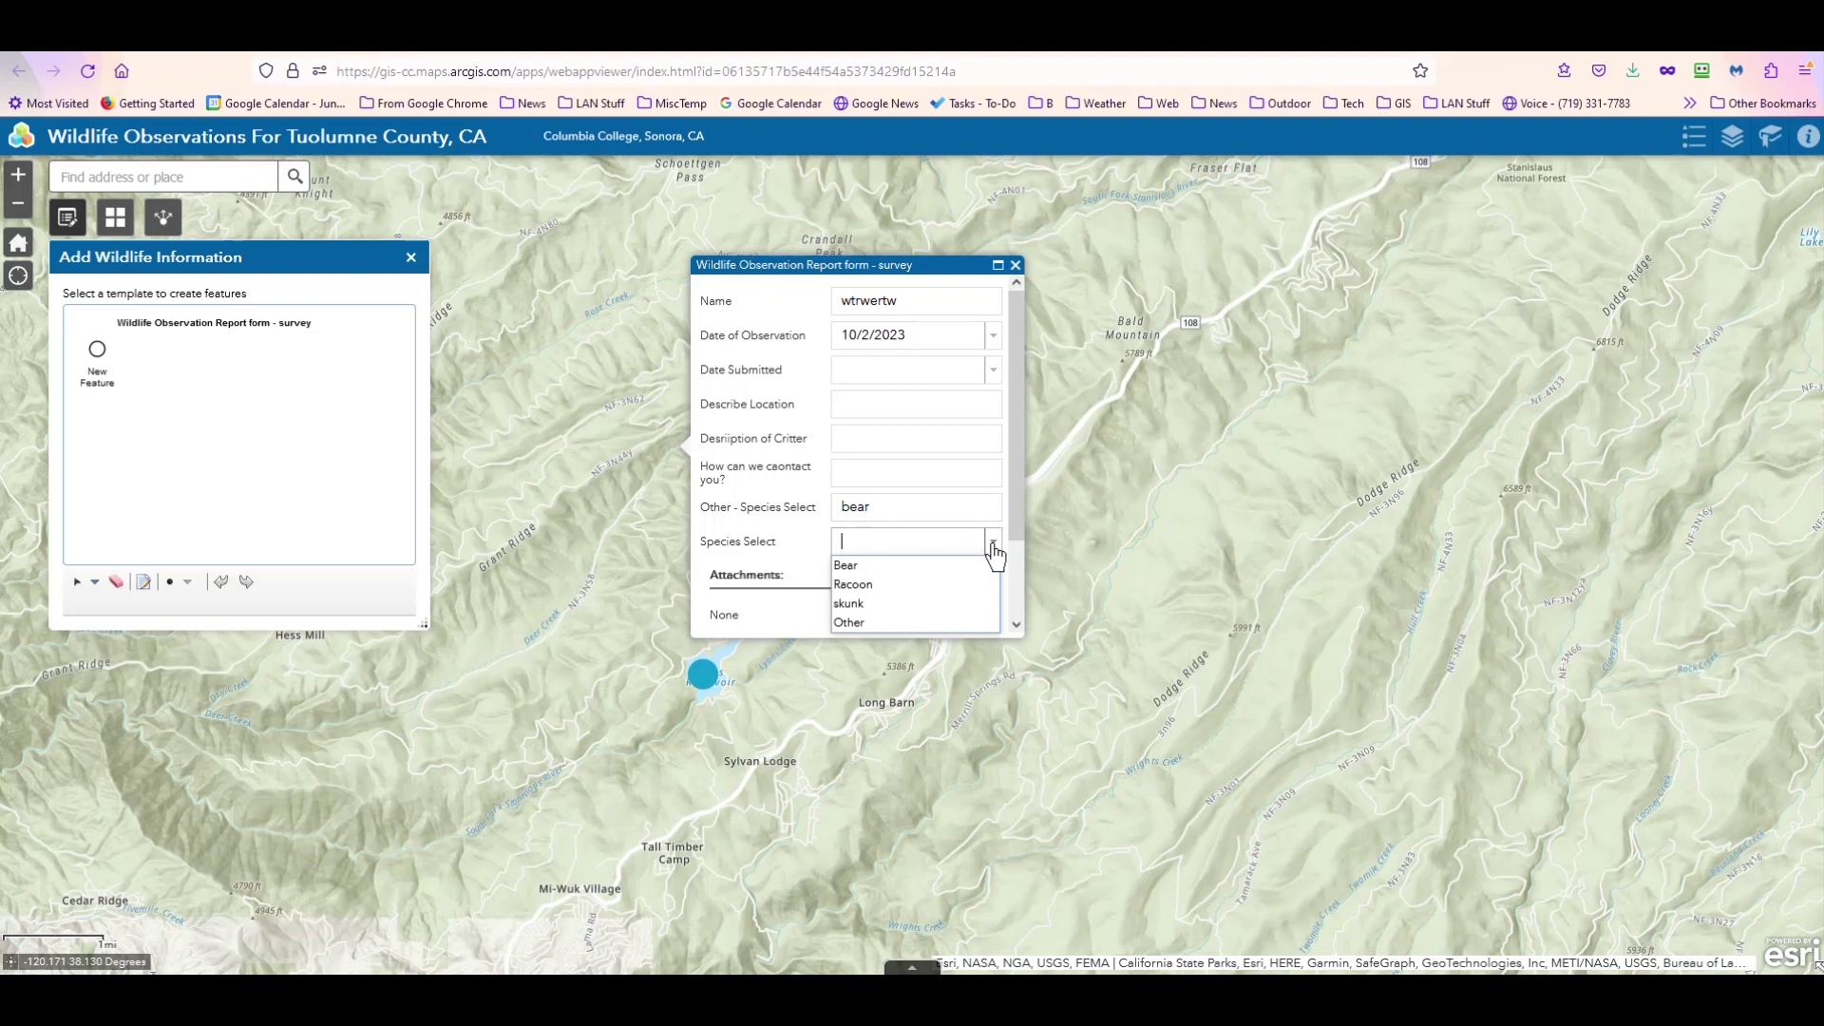
pyautogui.click(850, 565)
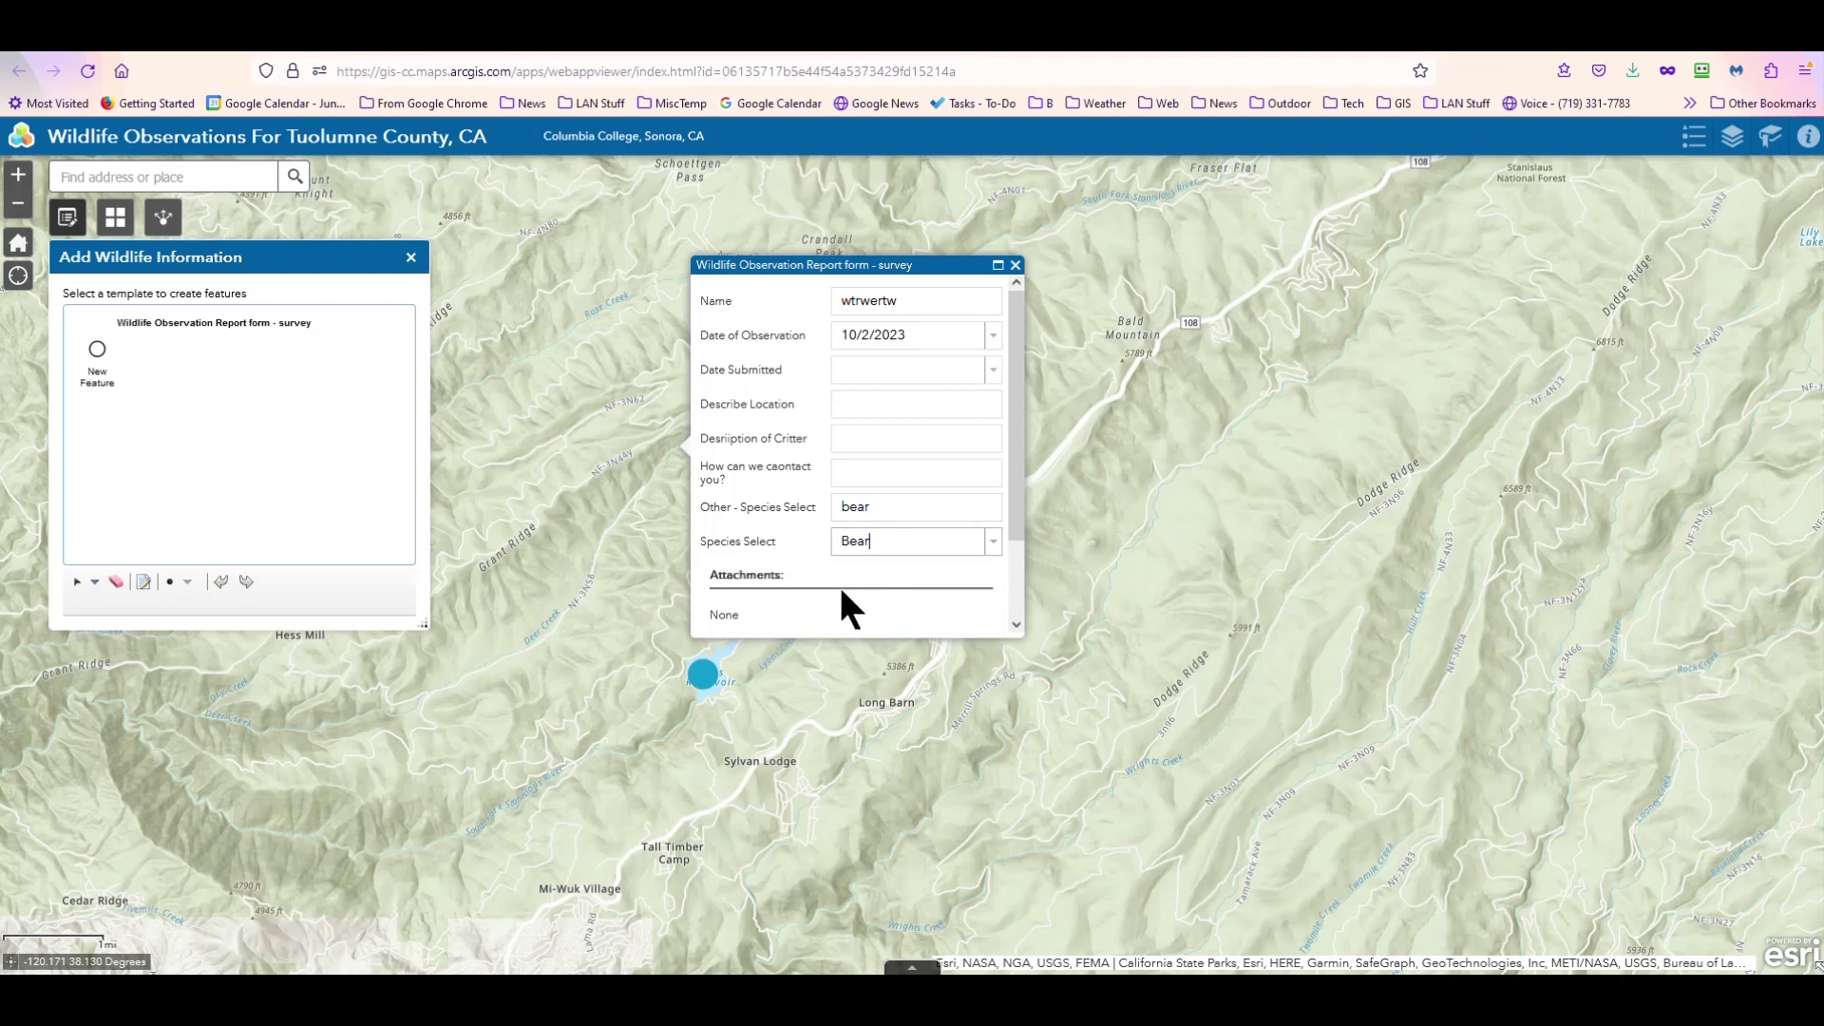
pyautogui.click(1016, 265)
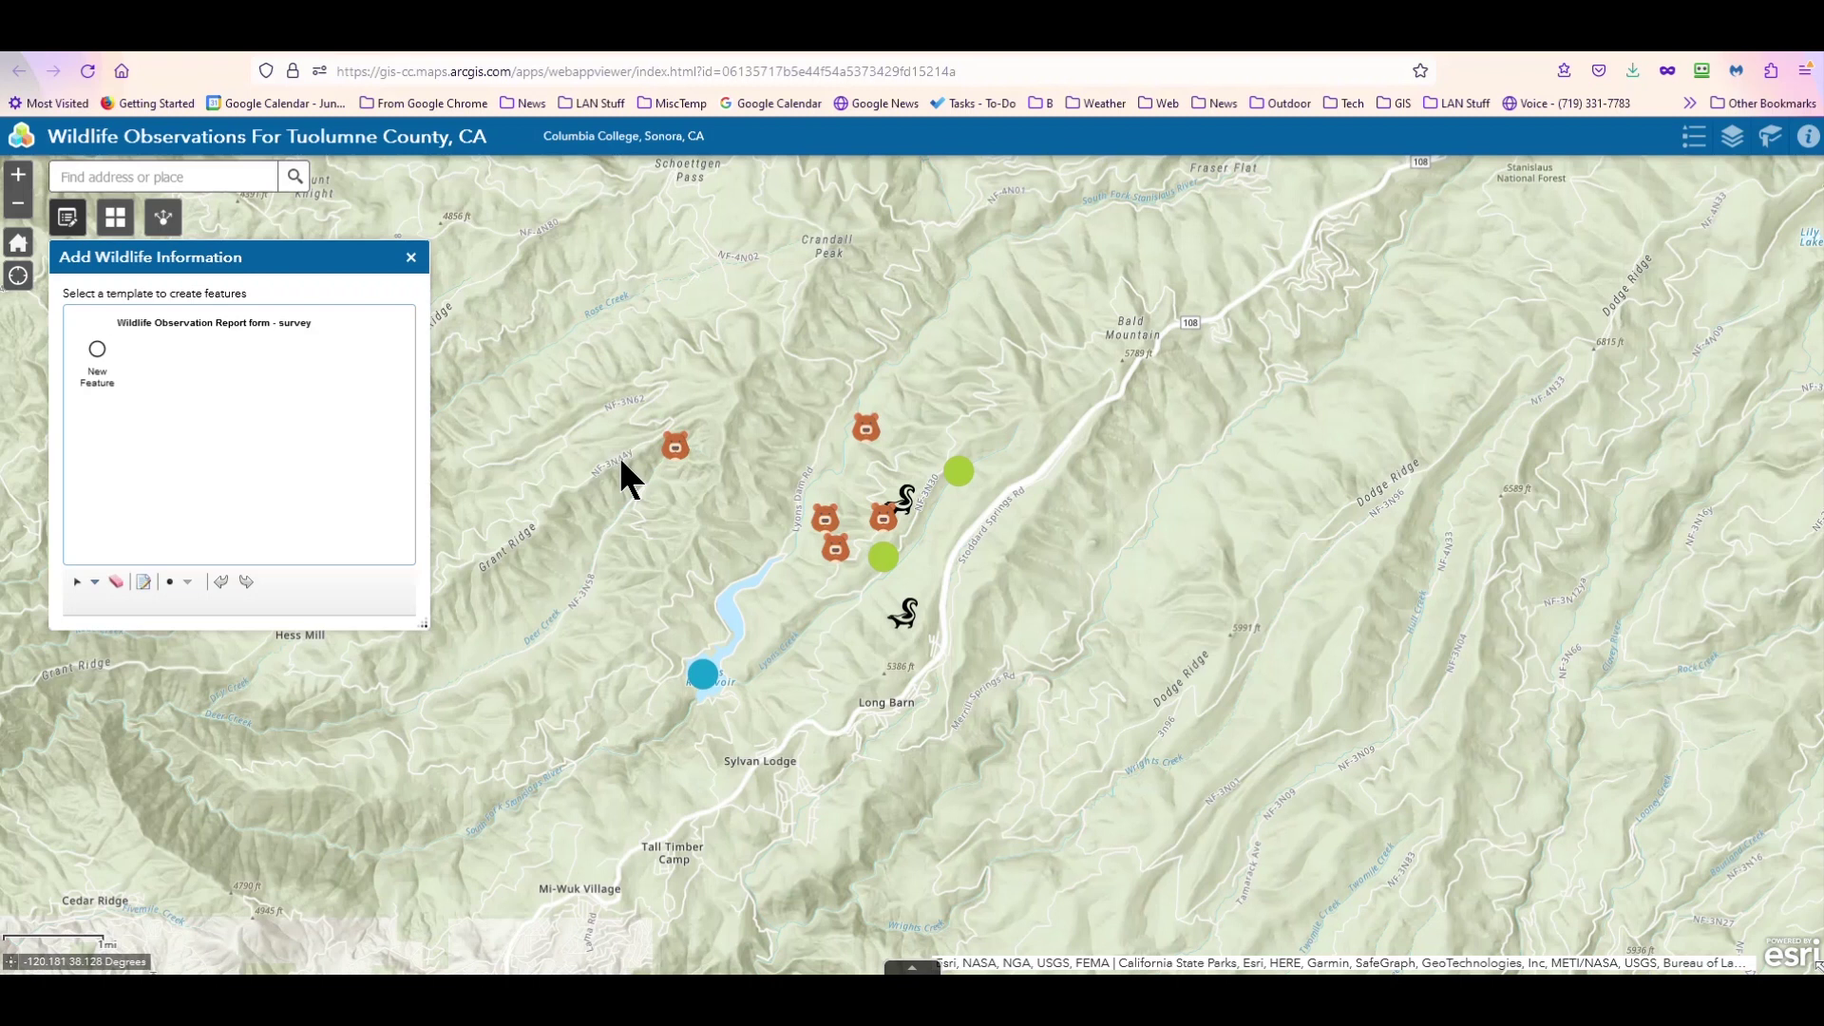
# Step: Examine the newest record in the data table of the Wildlife Observation Report_results layer, and return to the launched wildlife app
pyautogui.click(399, 59)
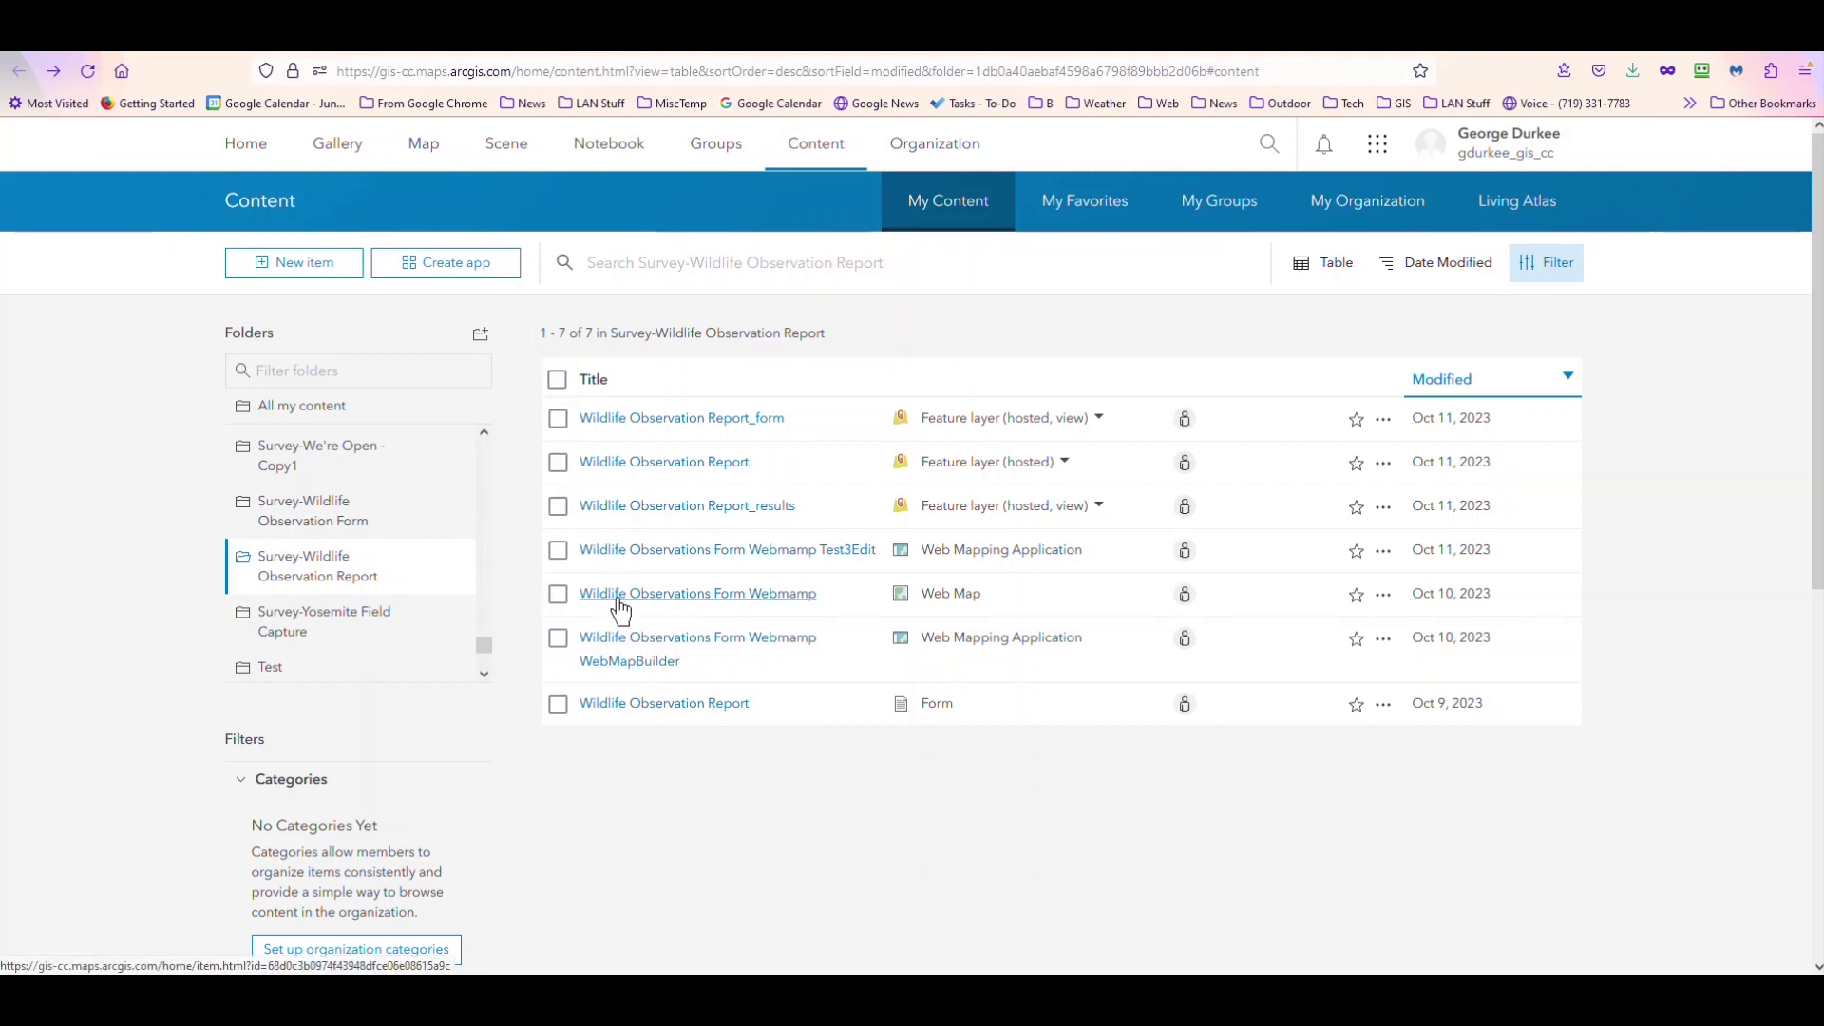
pyautogui.rightClick(636, 513)
pyautogui.click(642, 522)
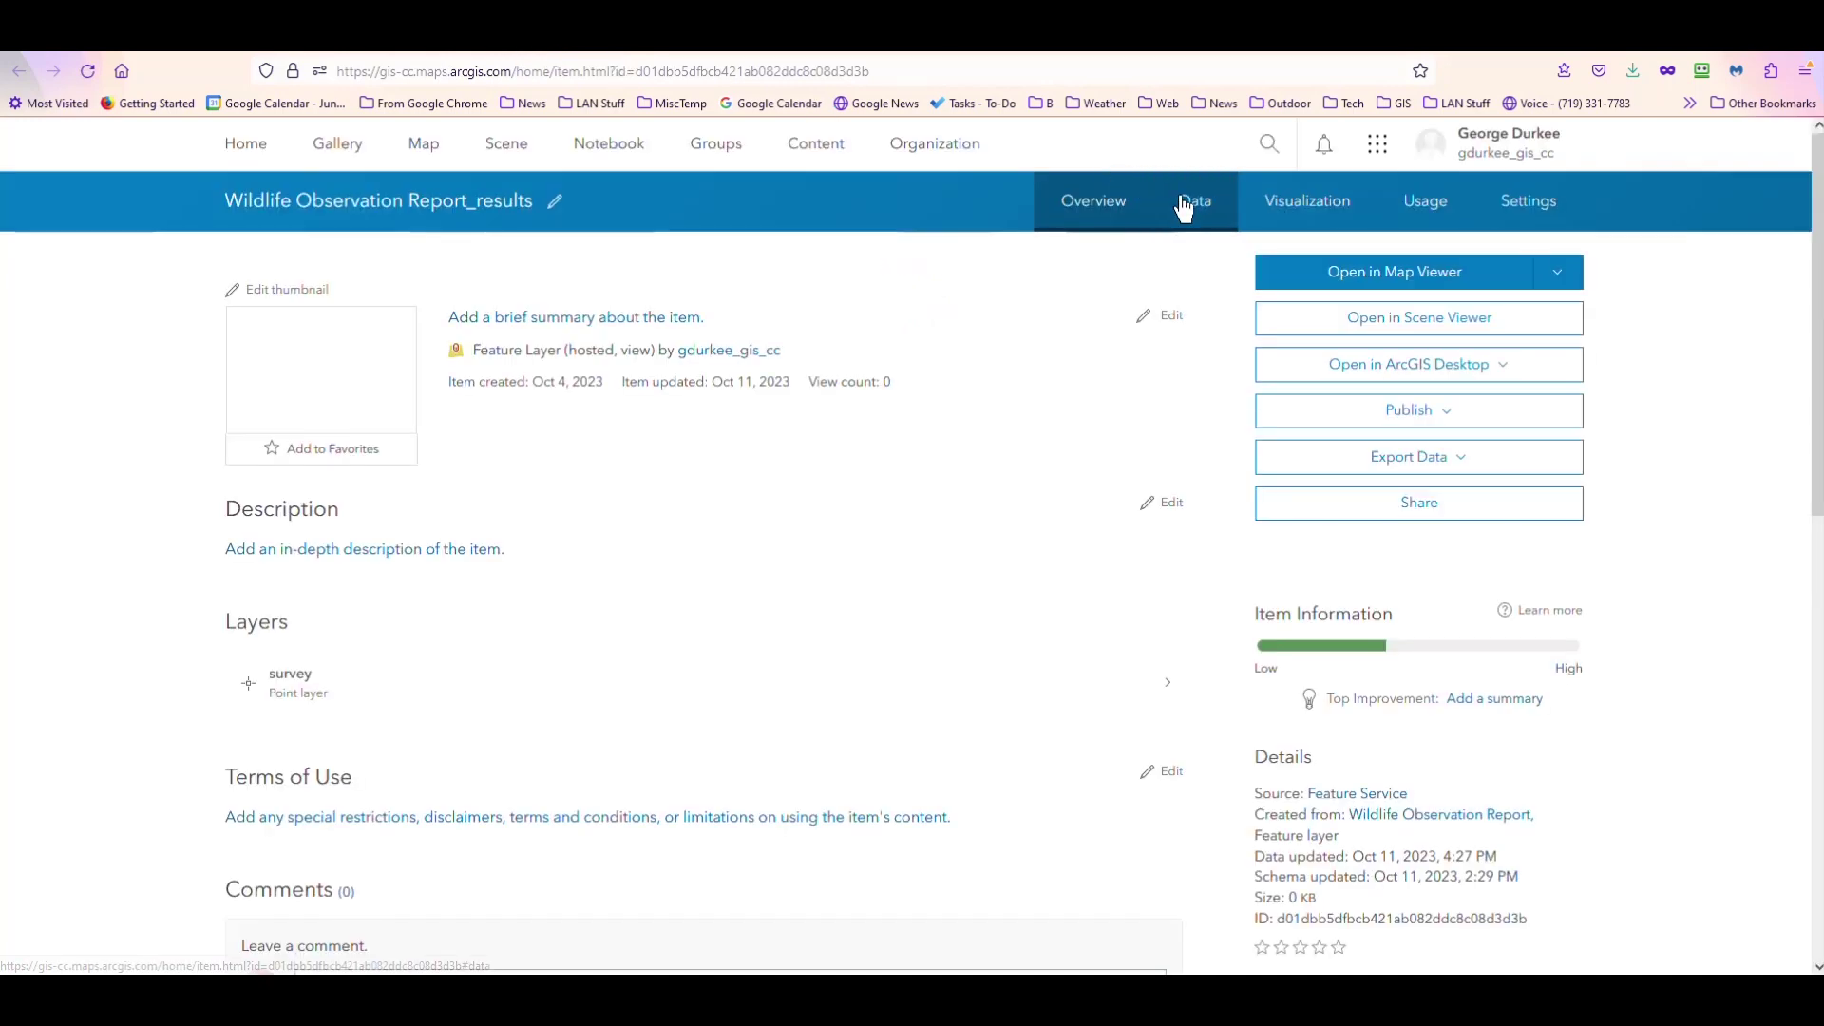
pyautogui.click(1183, 205)
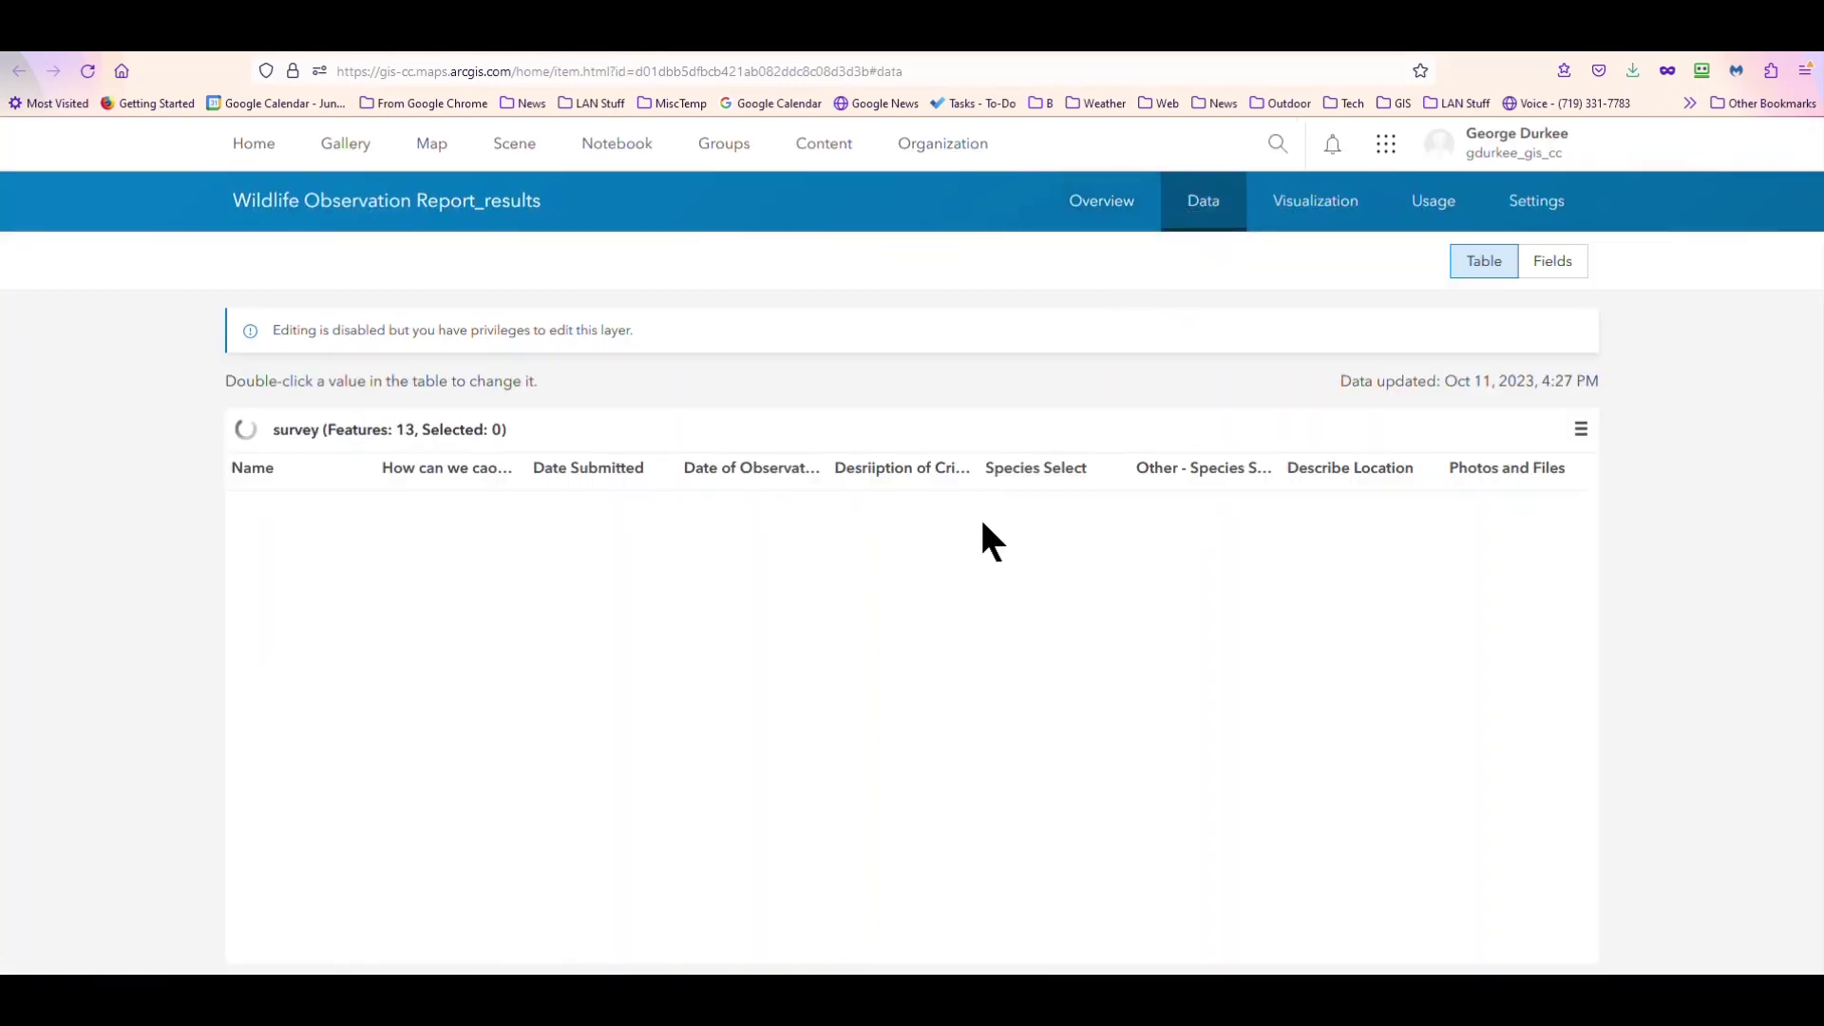
pyautogui.scroll(-1, 880, 595)
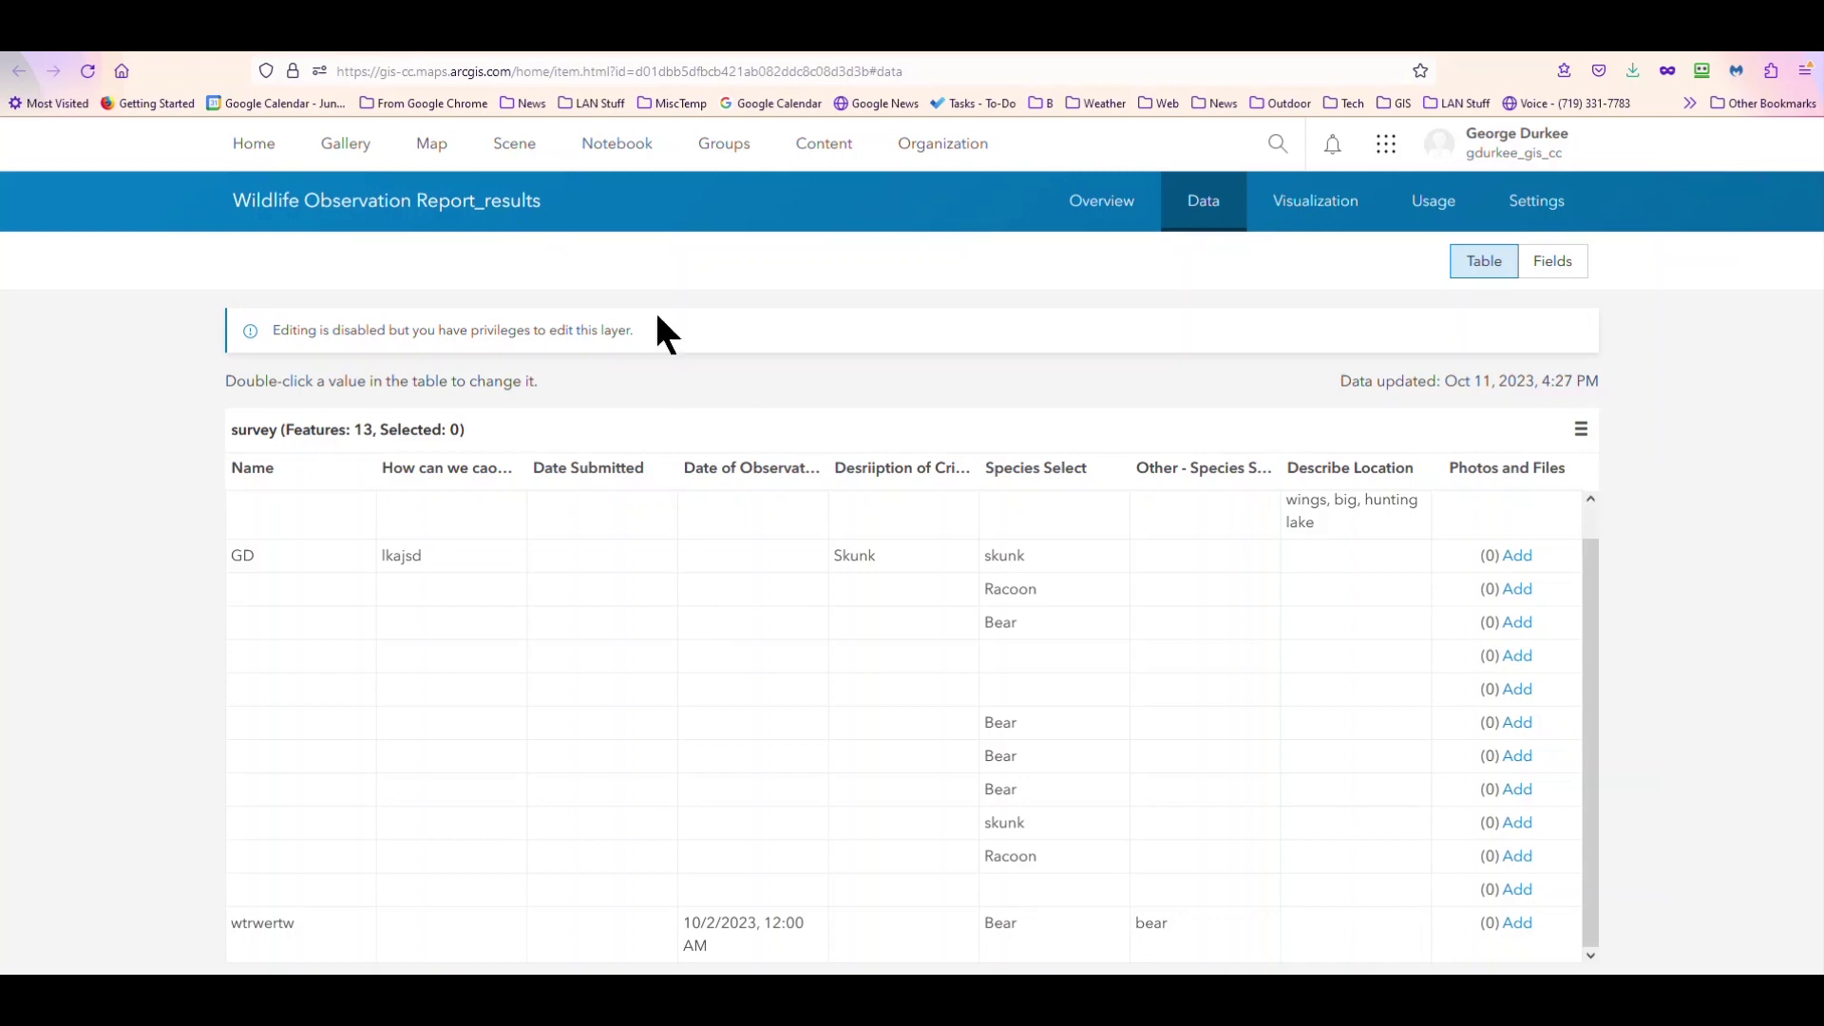
pyautogui.click(355, 53)
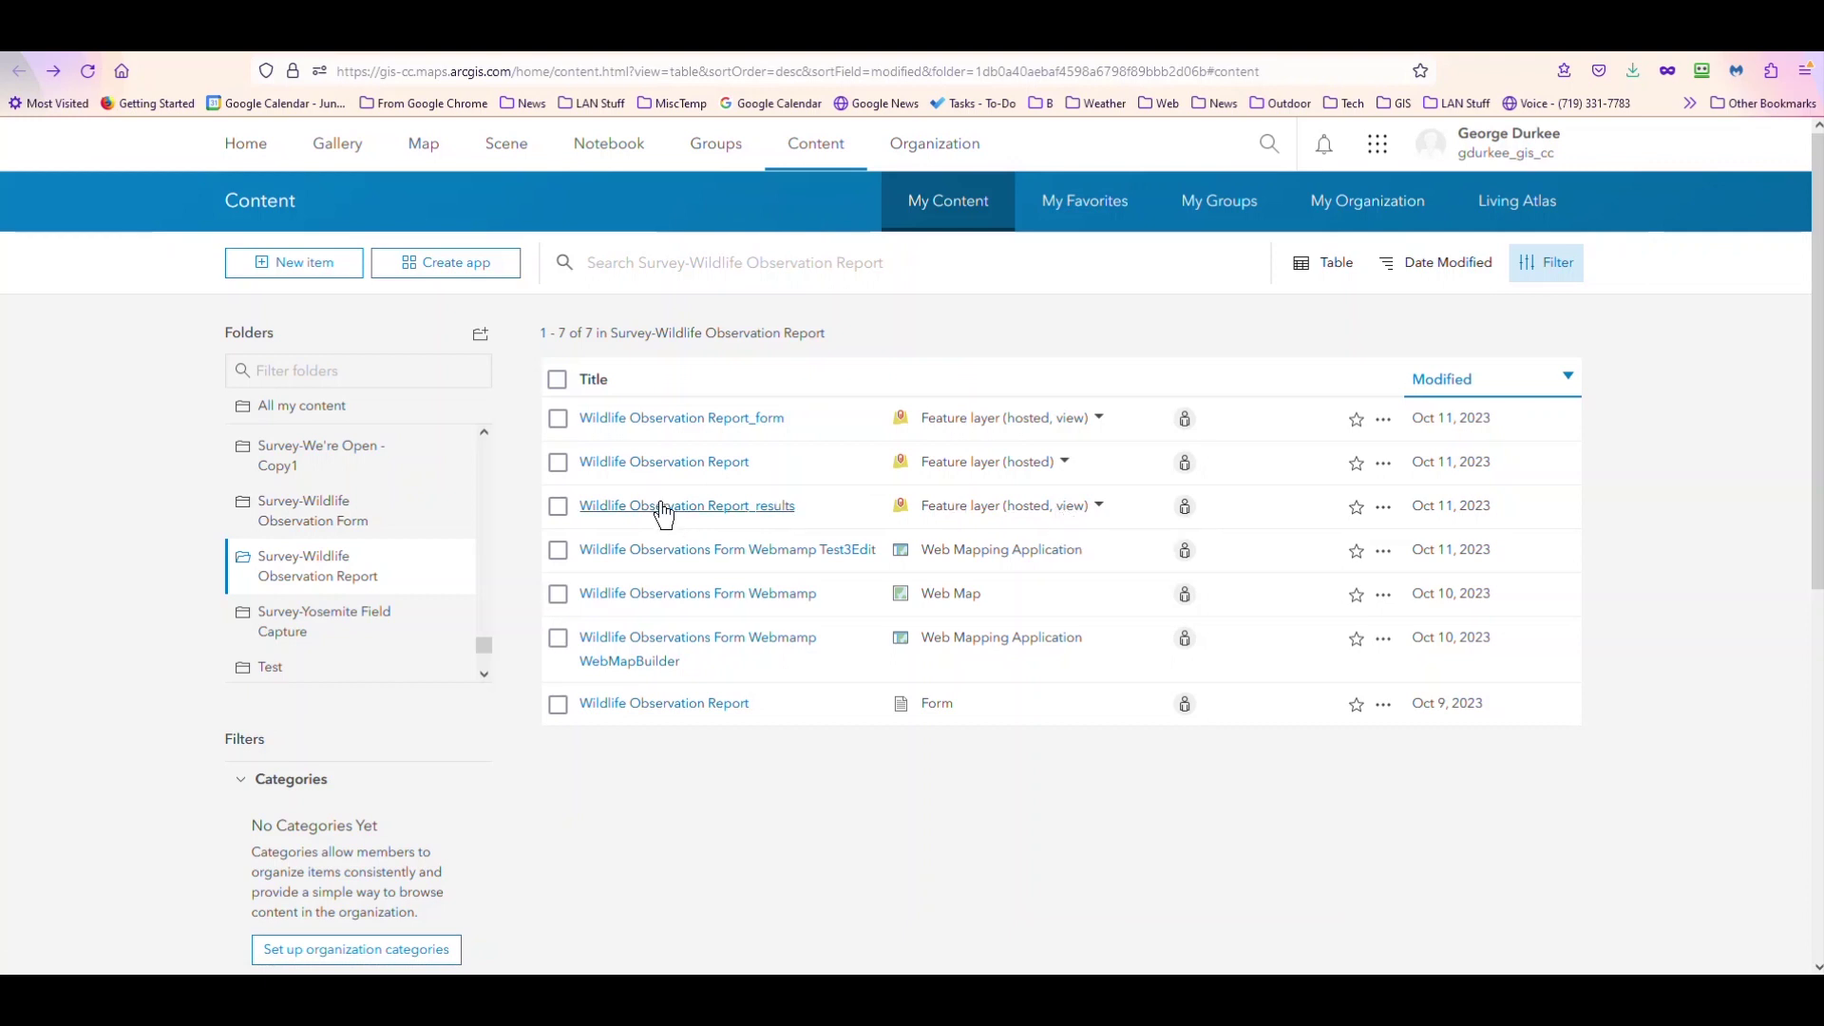
pyautogui.click(957, 55)
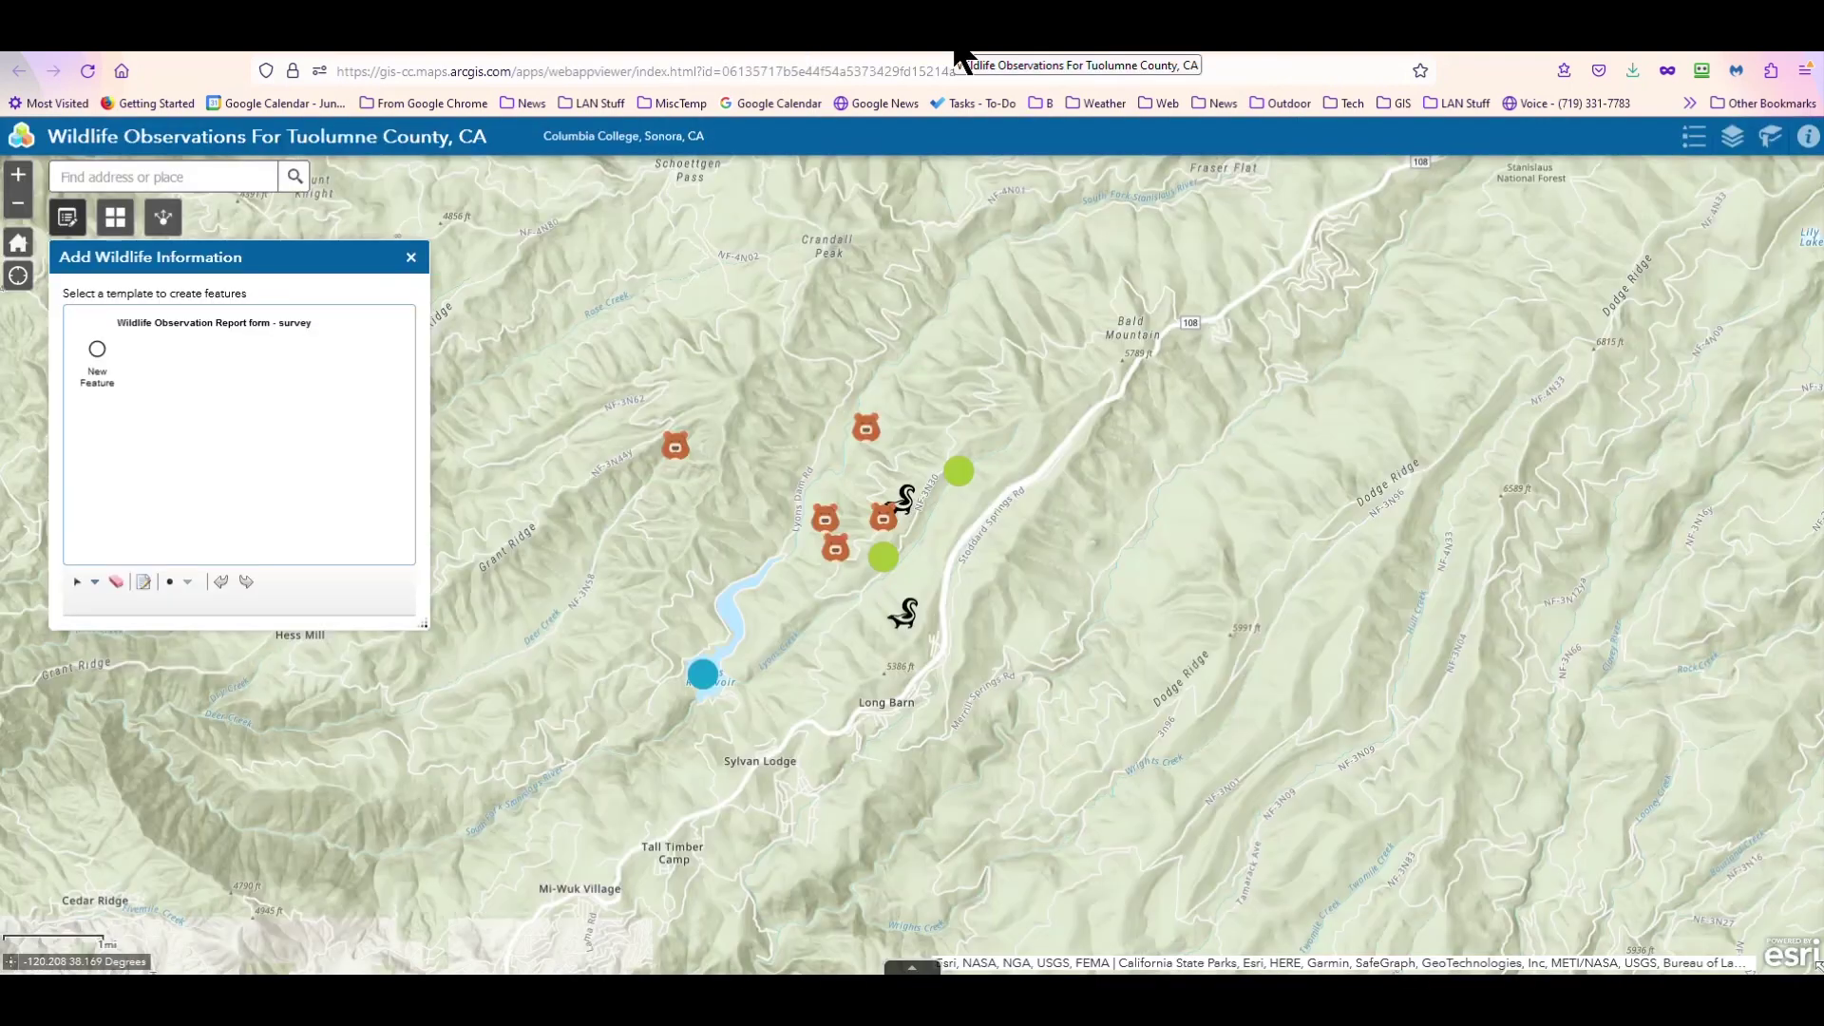